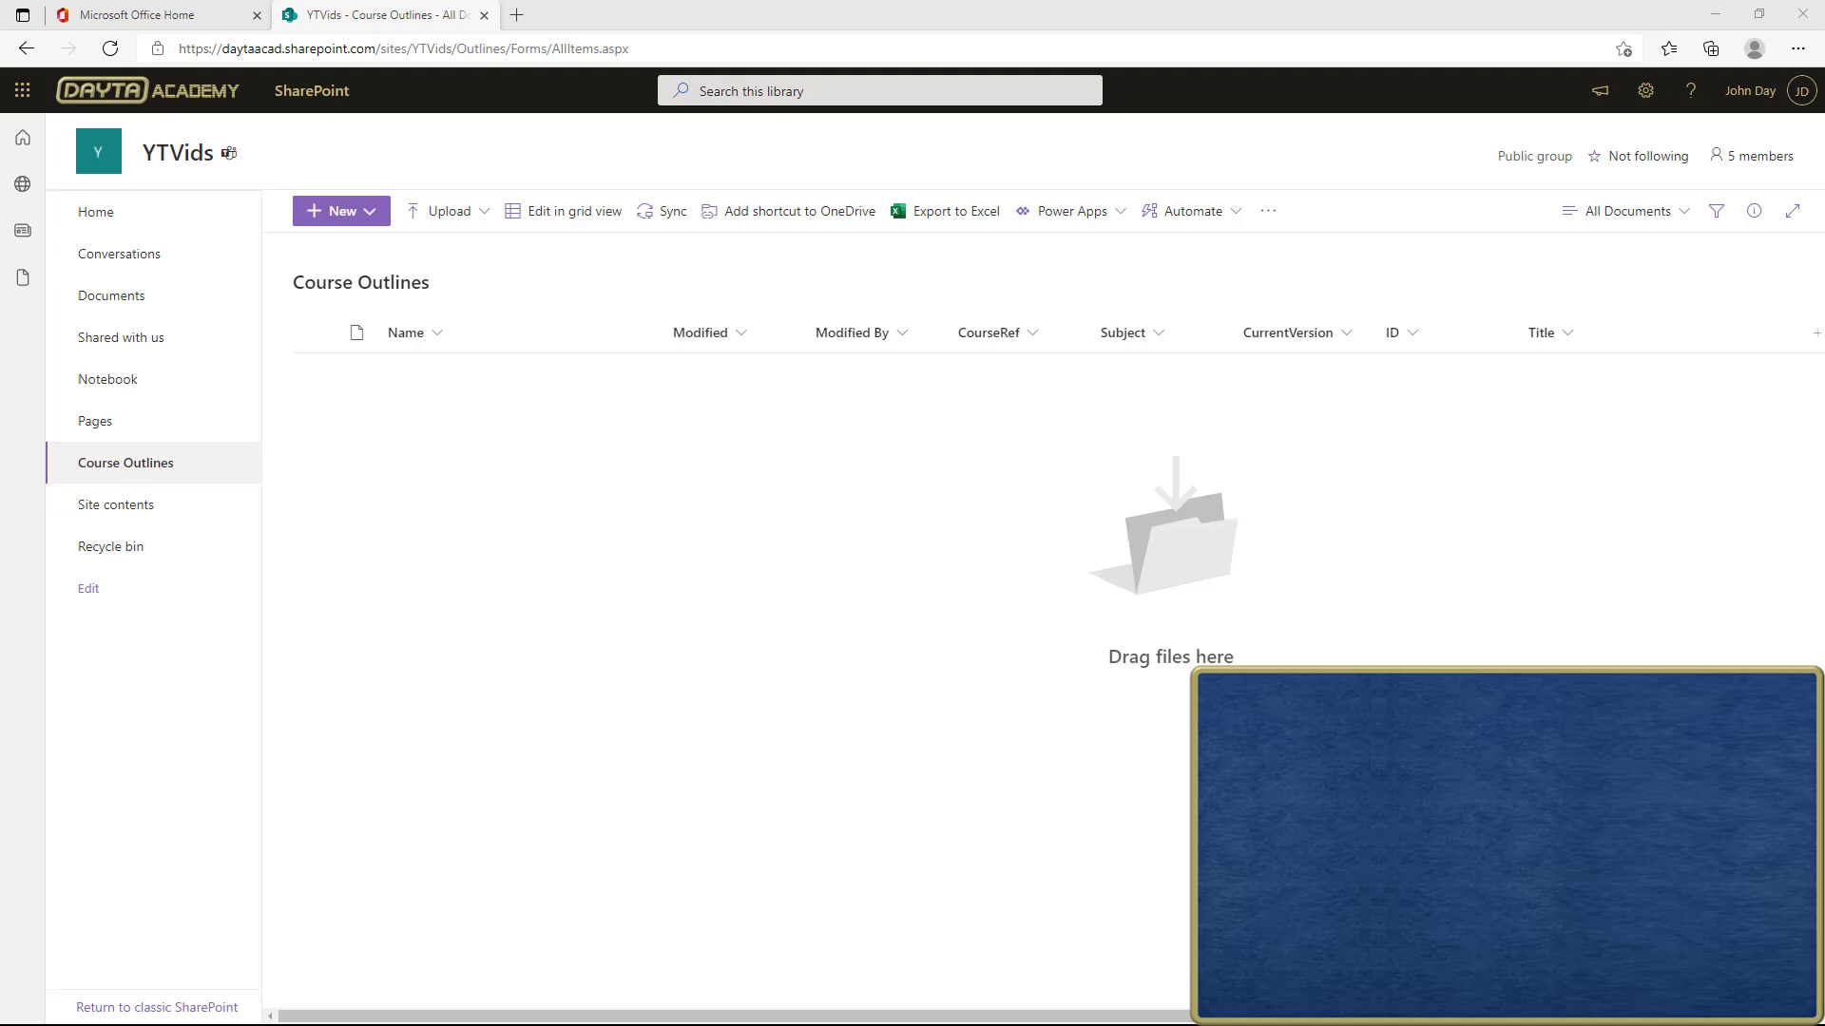
Step: Return via the YTVids site to the empty Course Outlines library and show its New menu
click(222, 205)
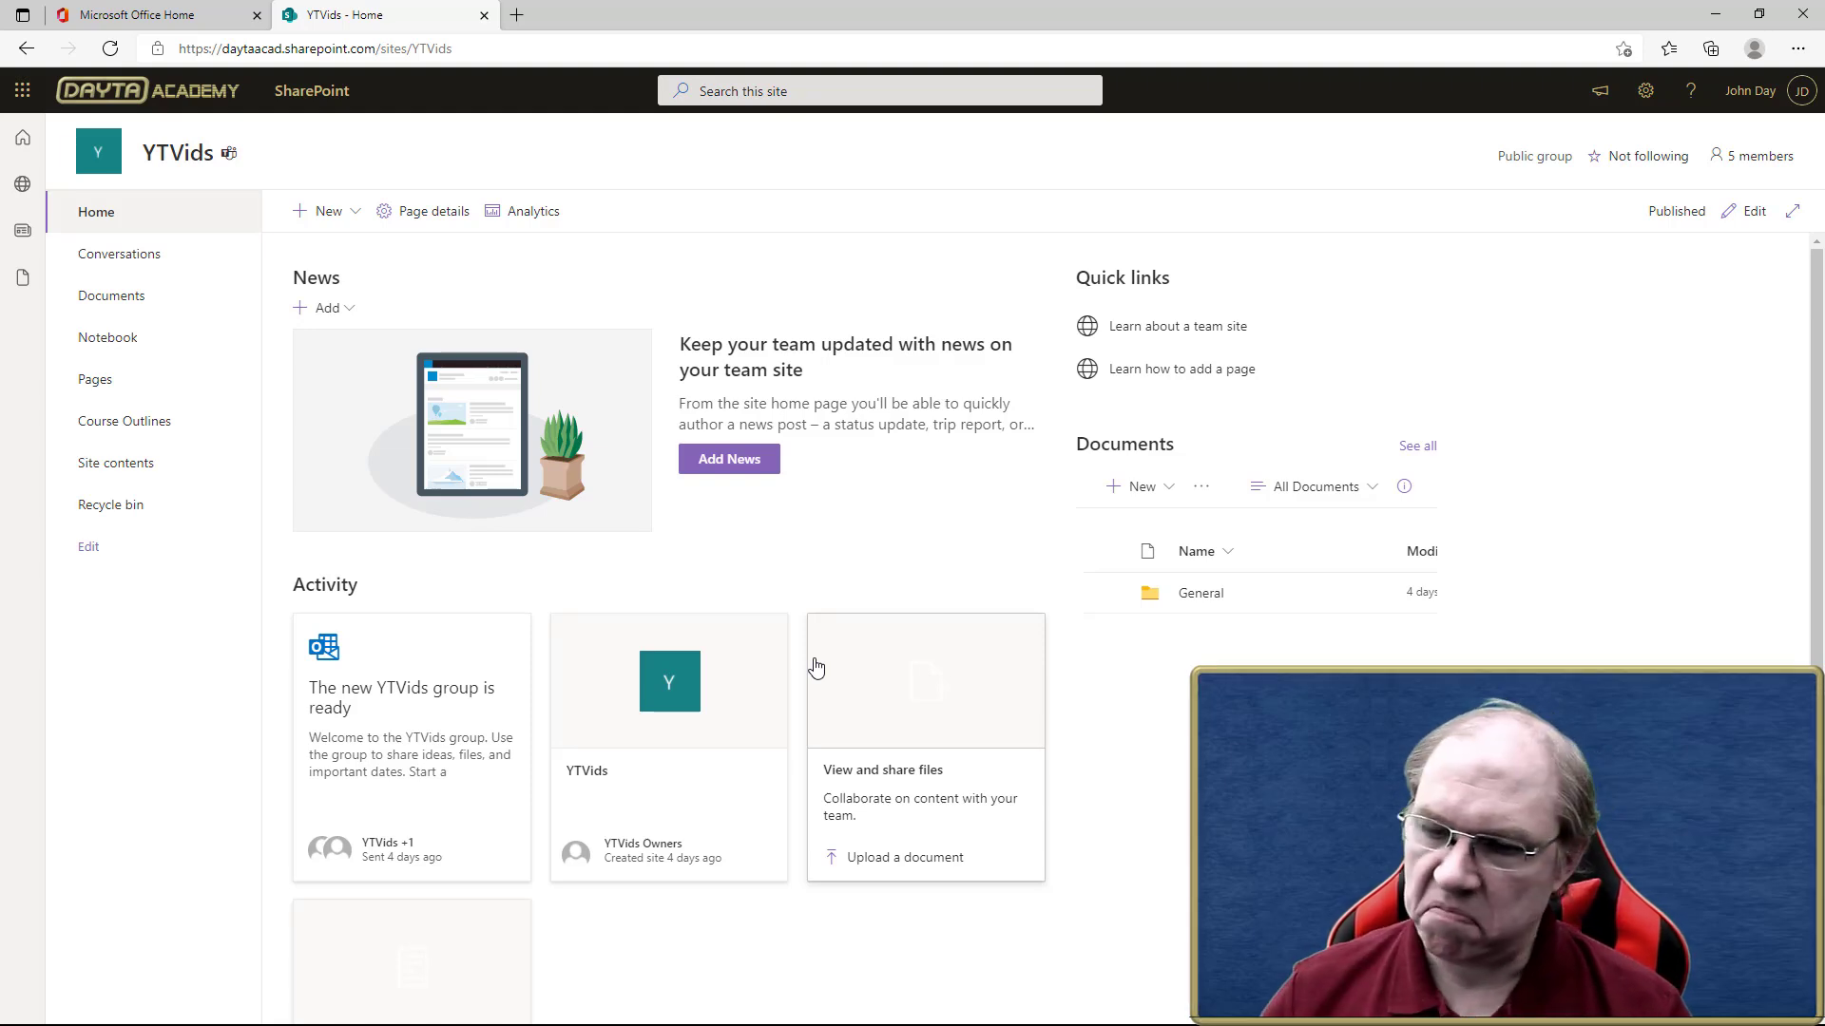
click(124, 421)
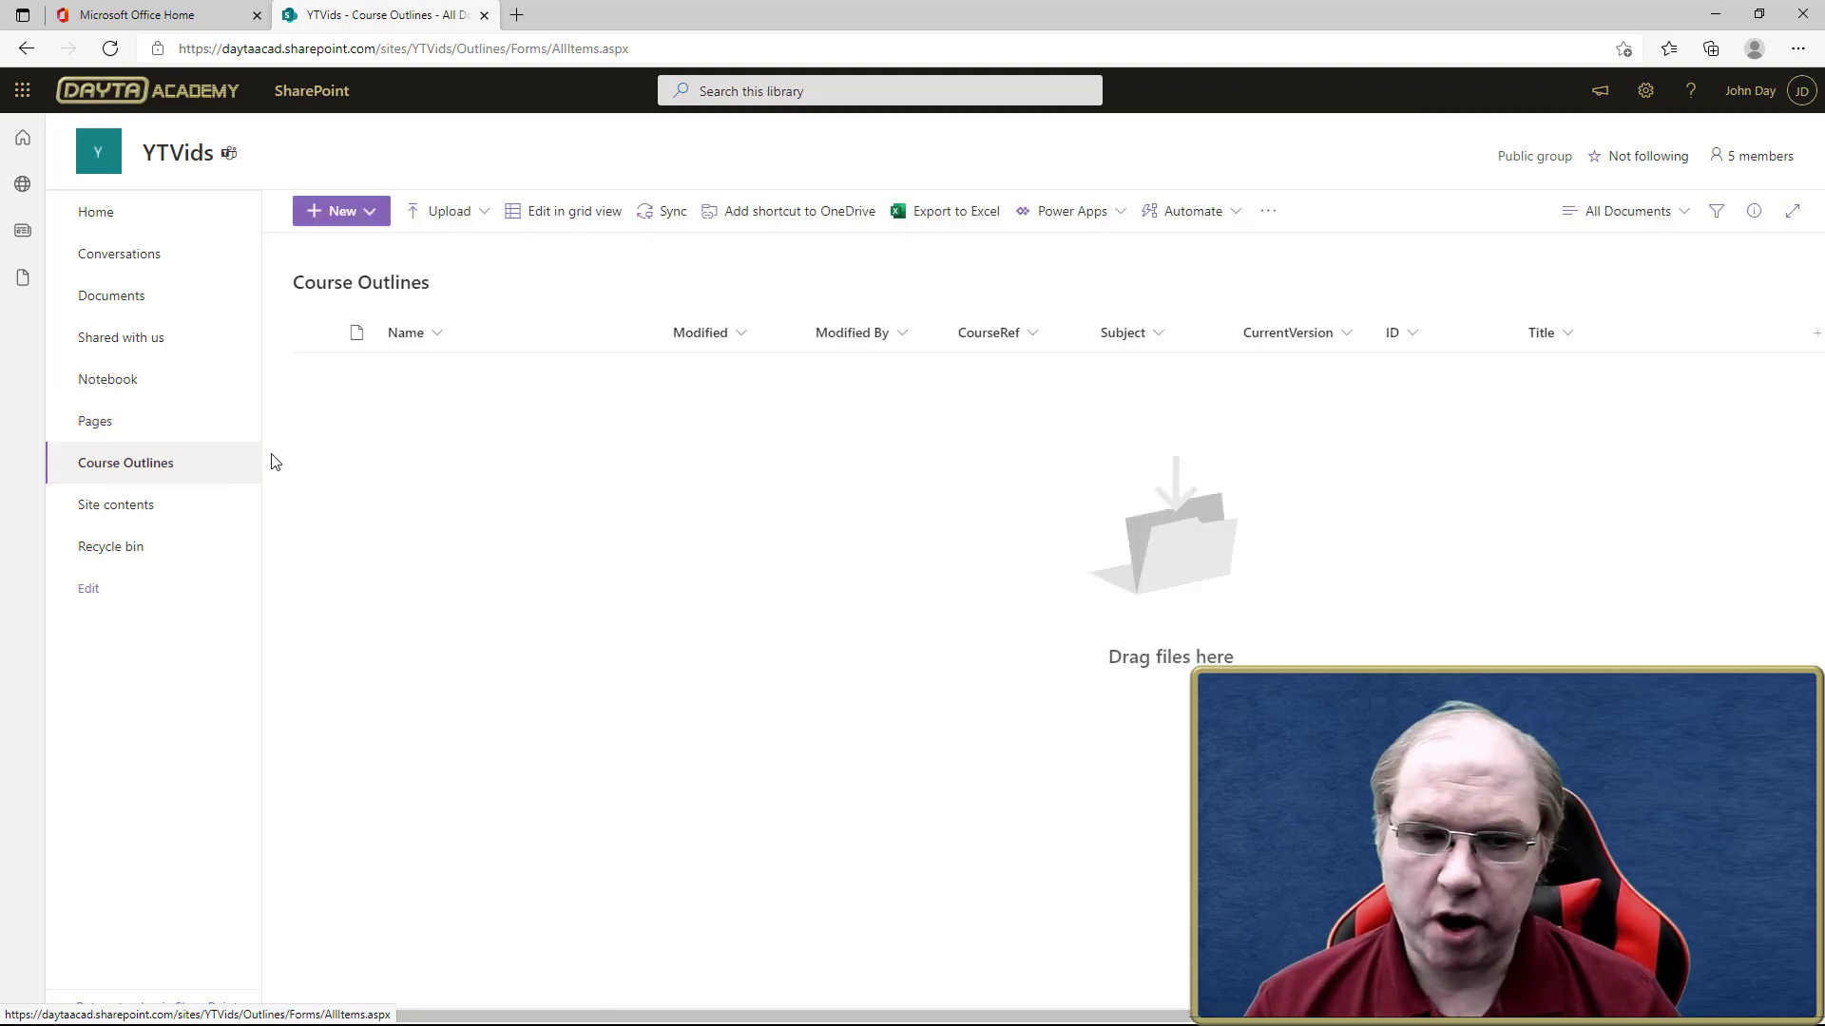
click(369, 214)
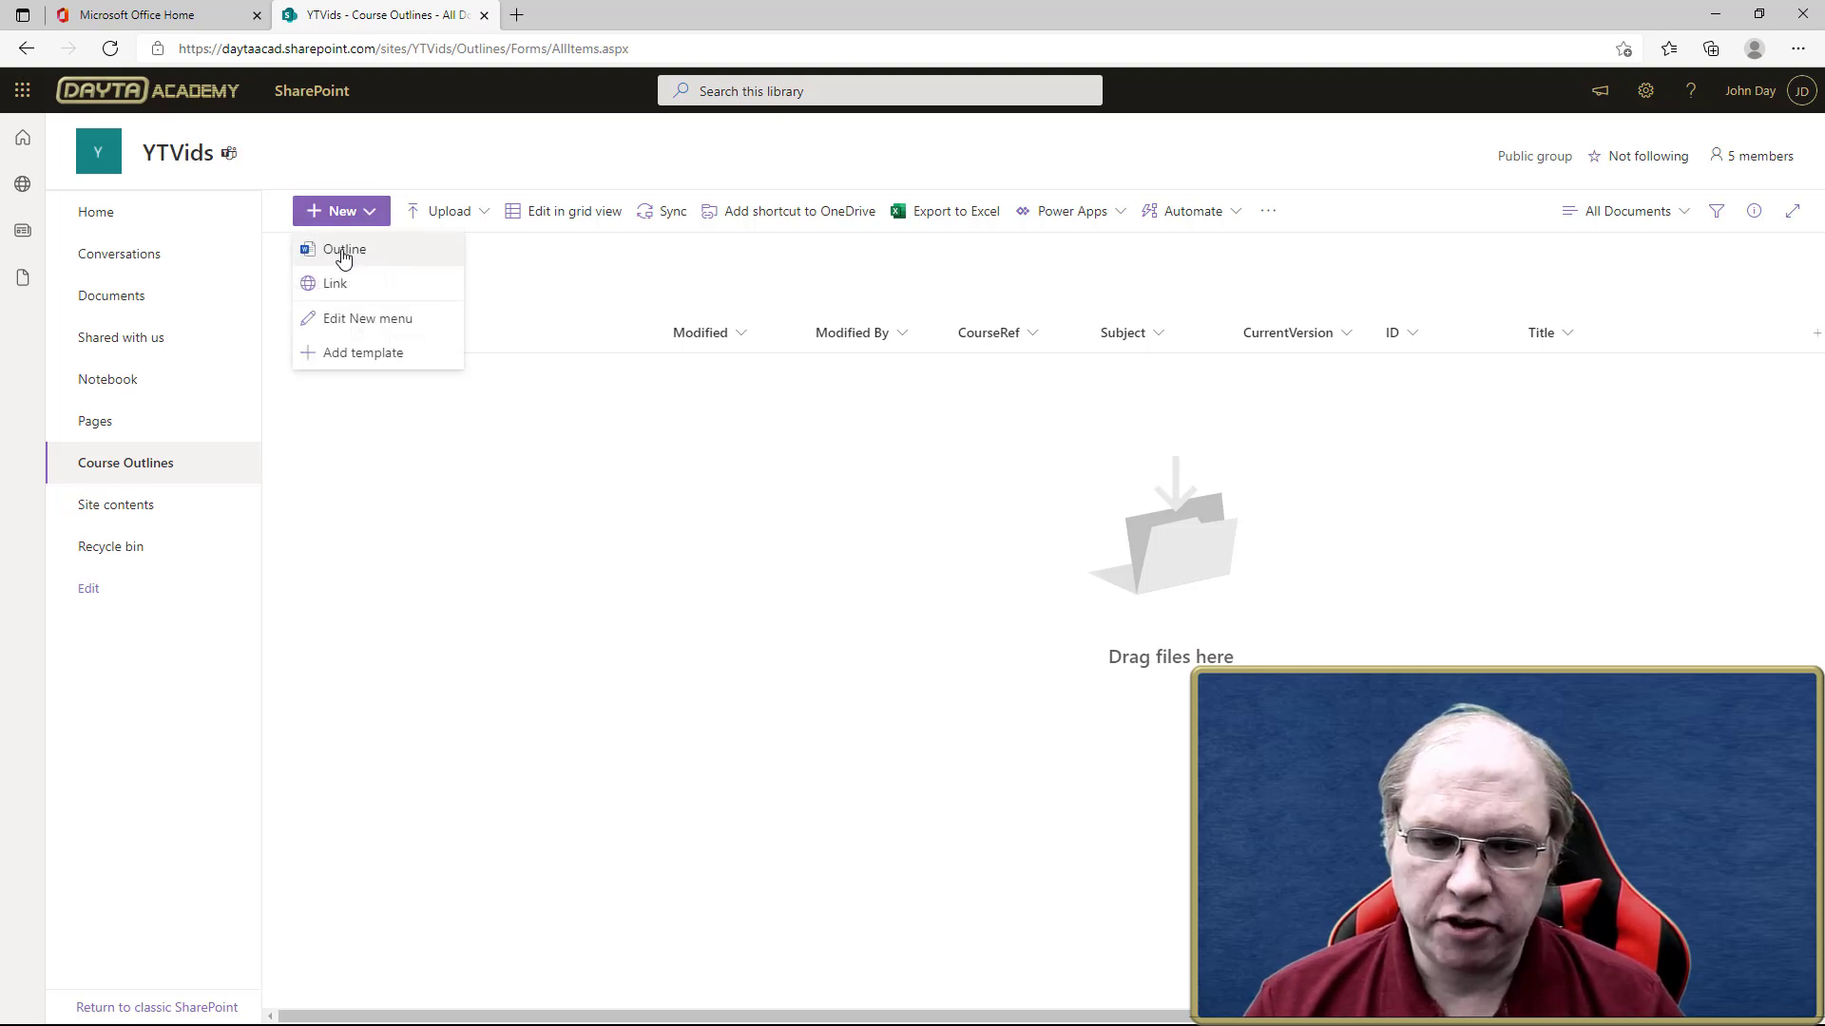
Step: Create a new Outline document, close the Catch up flyout, and place the cursor in Course Ref
click(344, 253)
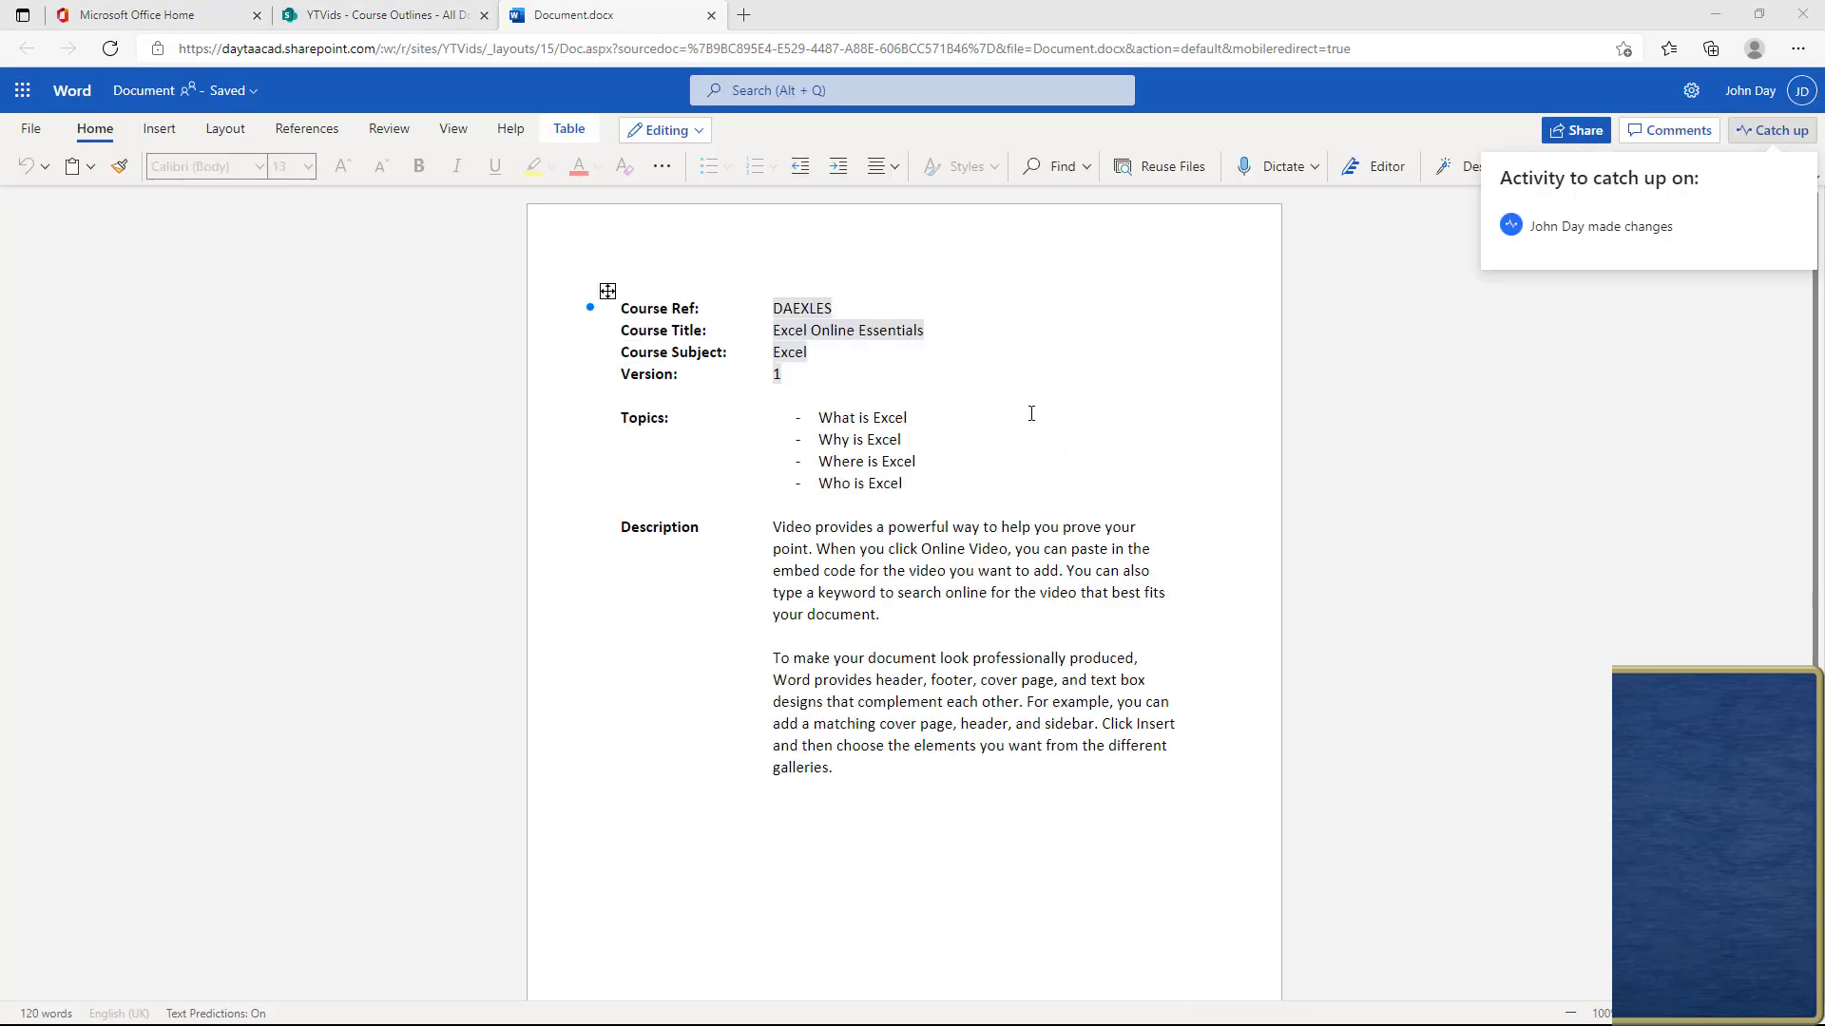
click(982, 368)
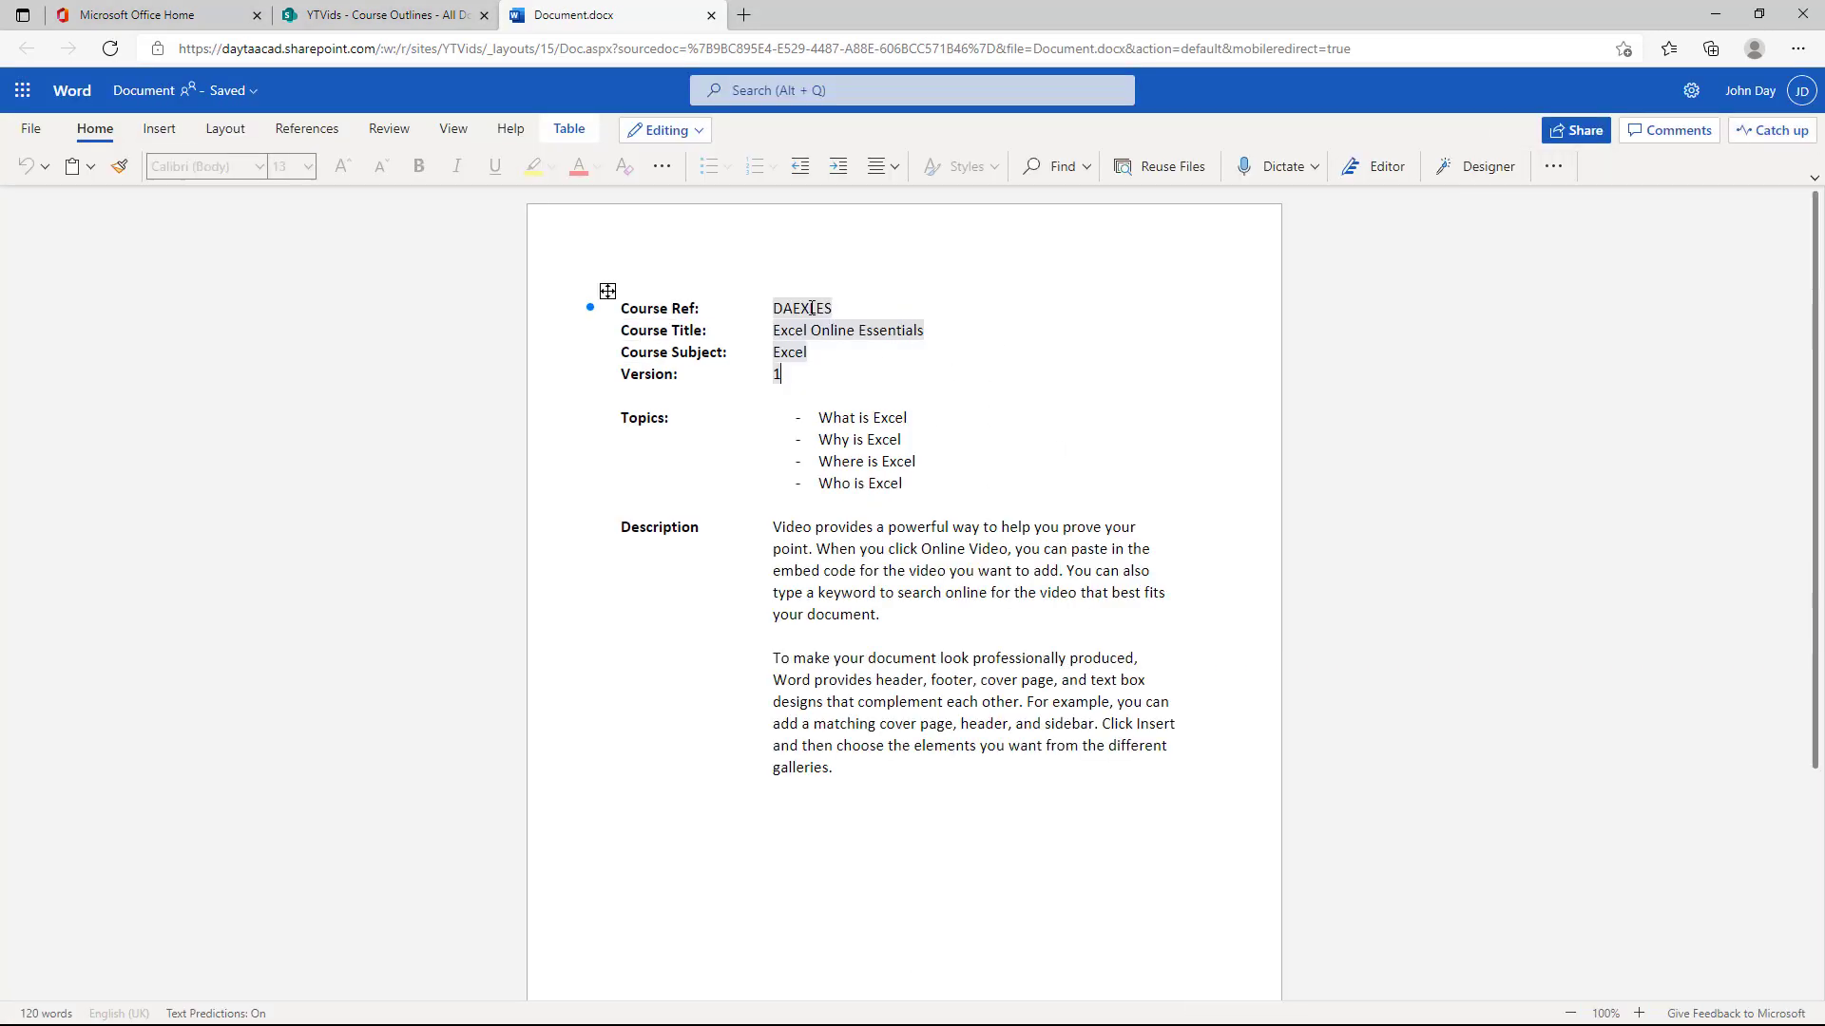
click(801, 308)
Step: Close Document.docx and review its library row: CourseRef DAEXLES, Subject Excel, ID 6
click(710, 15)
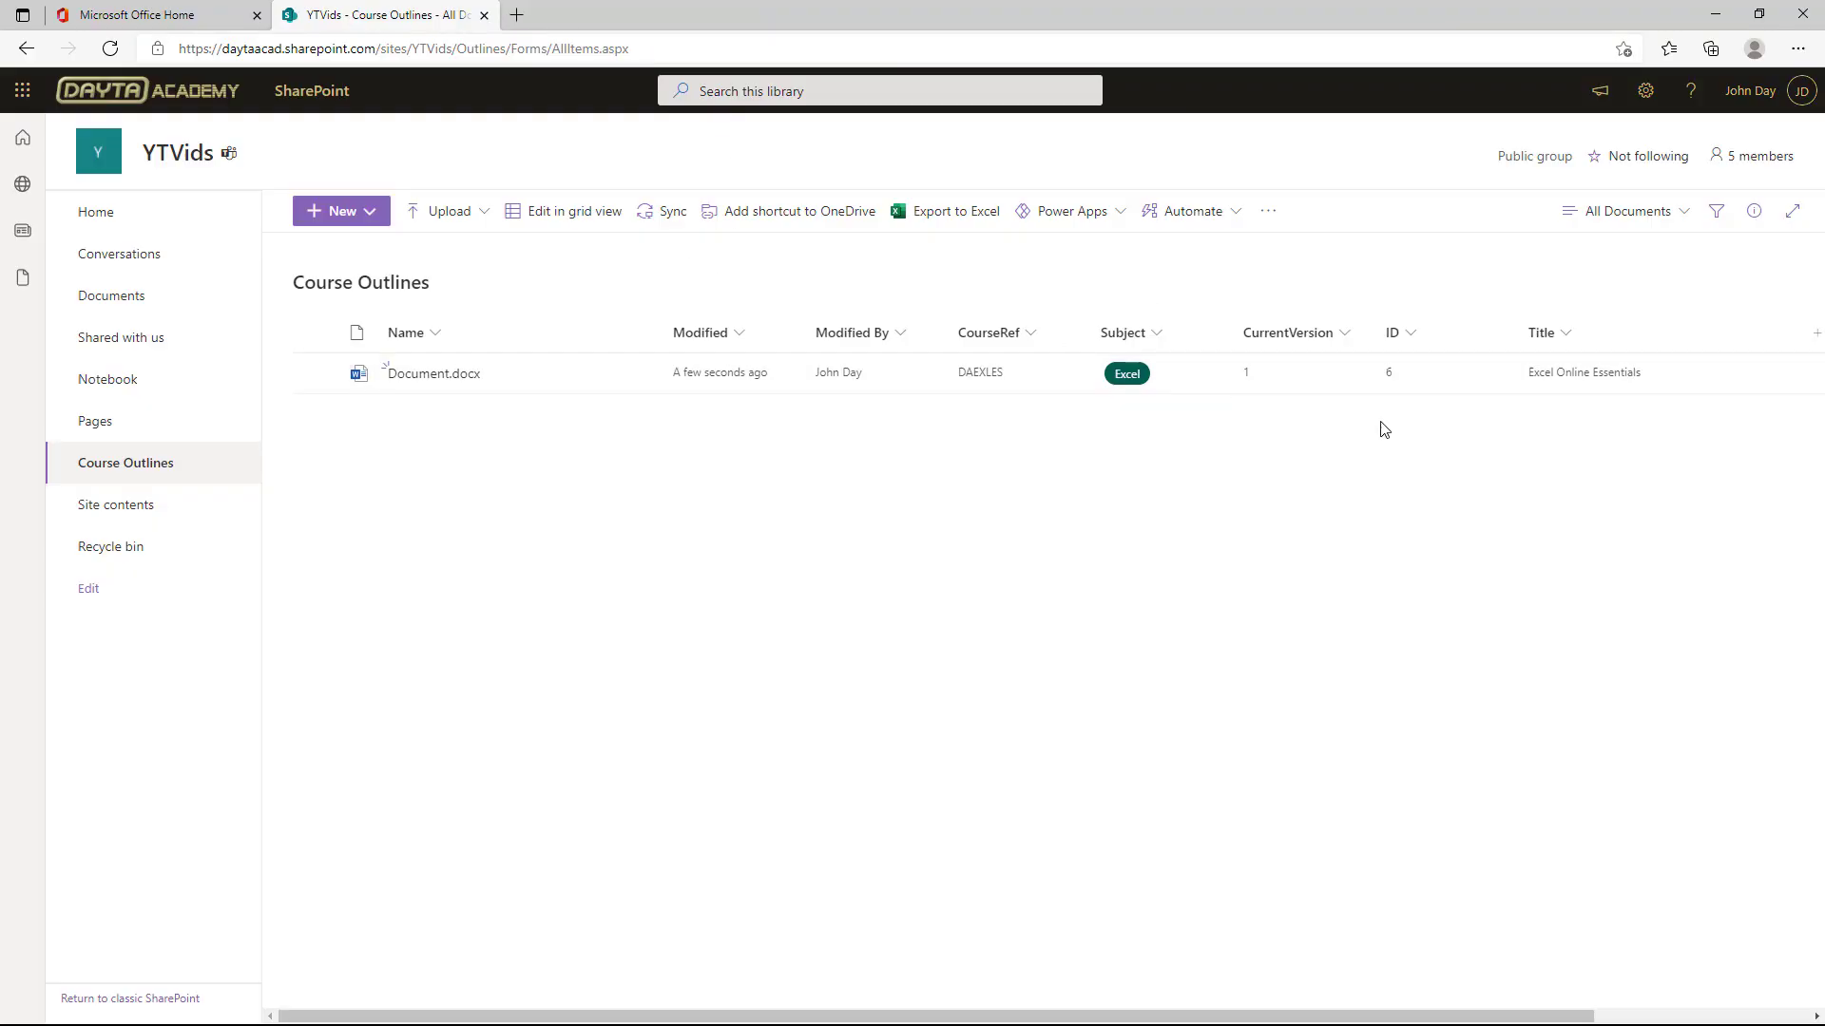
click(1417, 418)
mouse_move(518, 380)
click(1397, 385)
click(1397, 385)
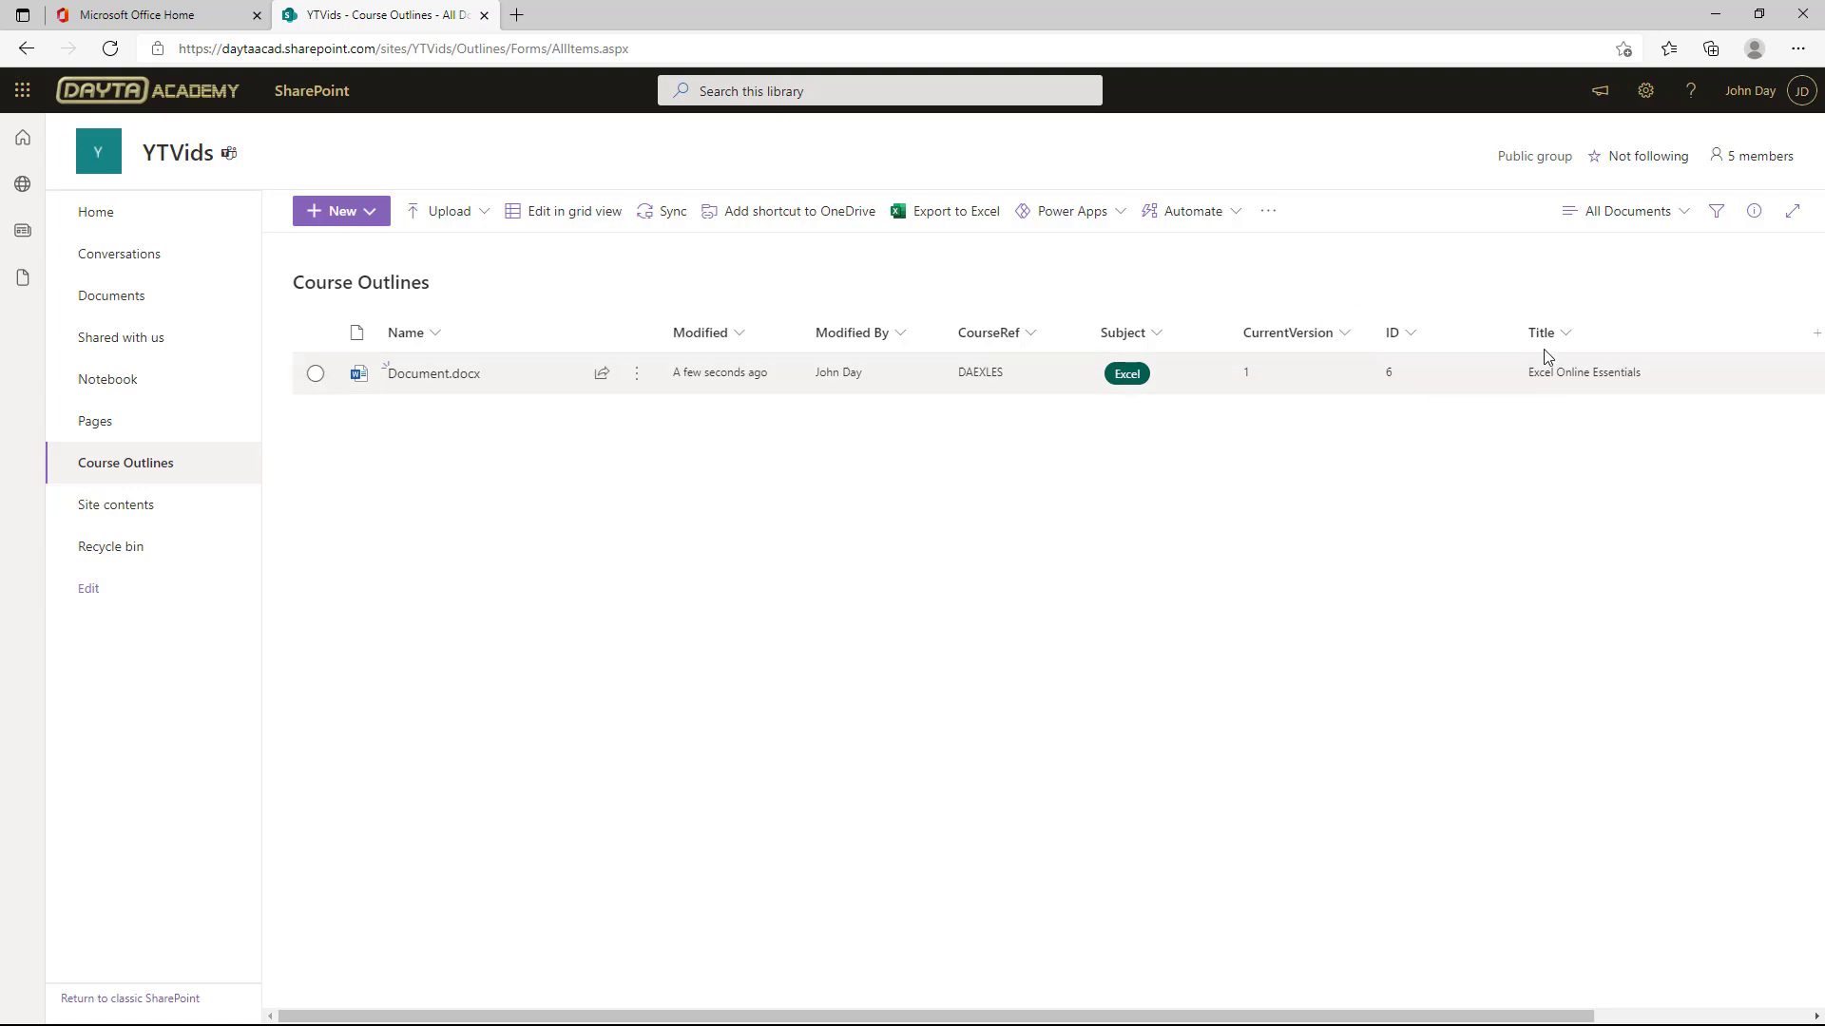
click(1645, 91)
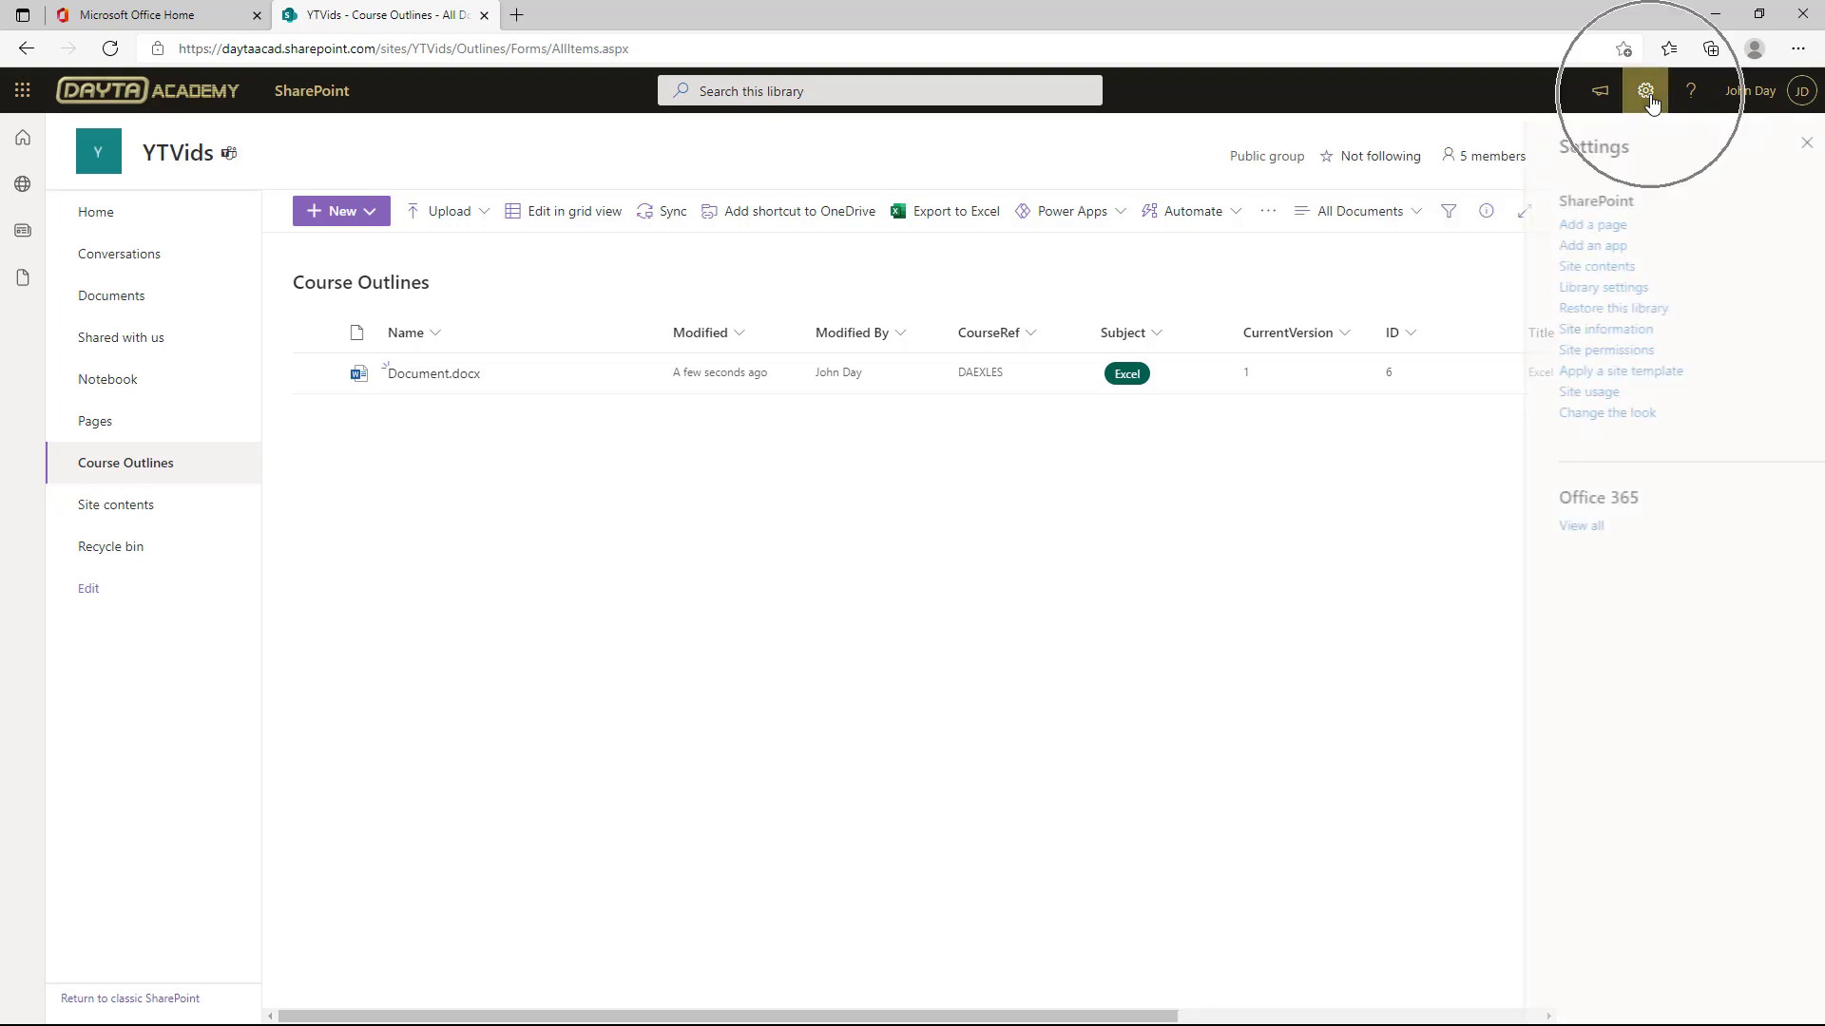
click(1579, 299)
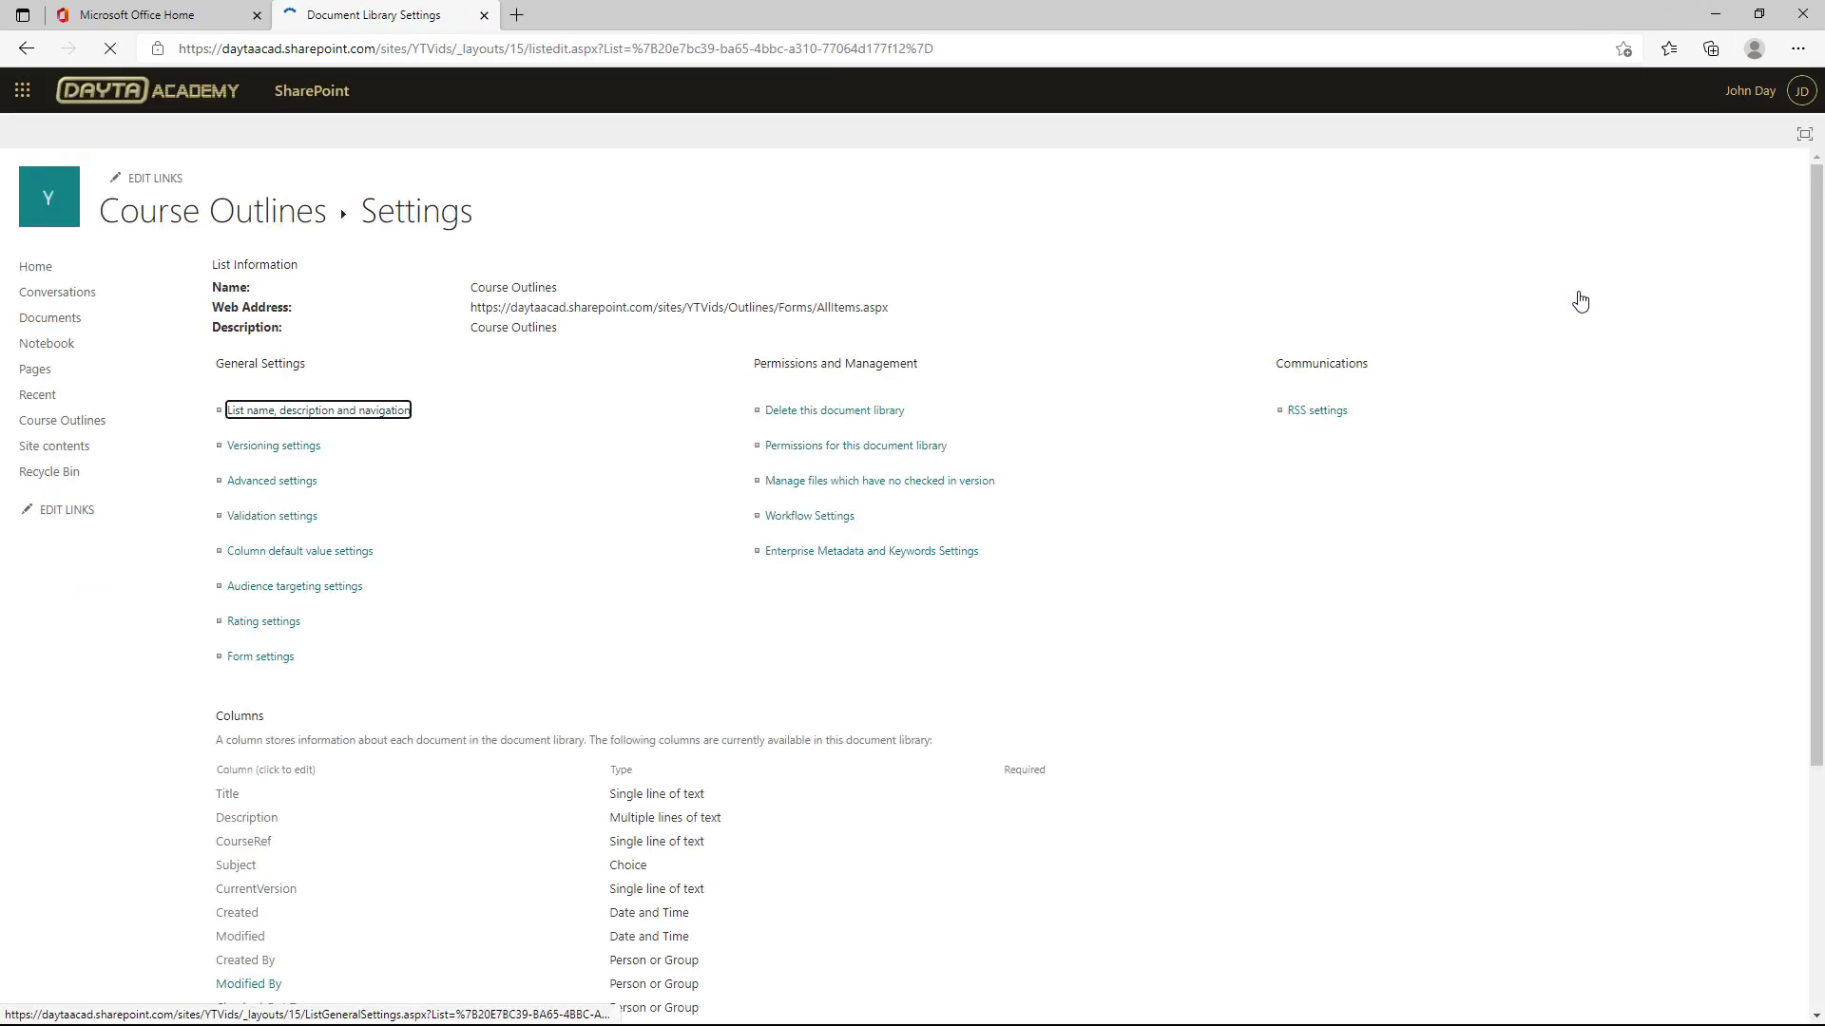
scroll(276, 890, down, 5)
click(258, 899)
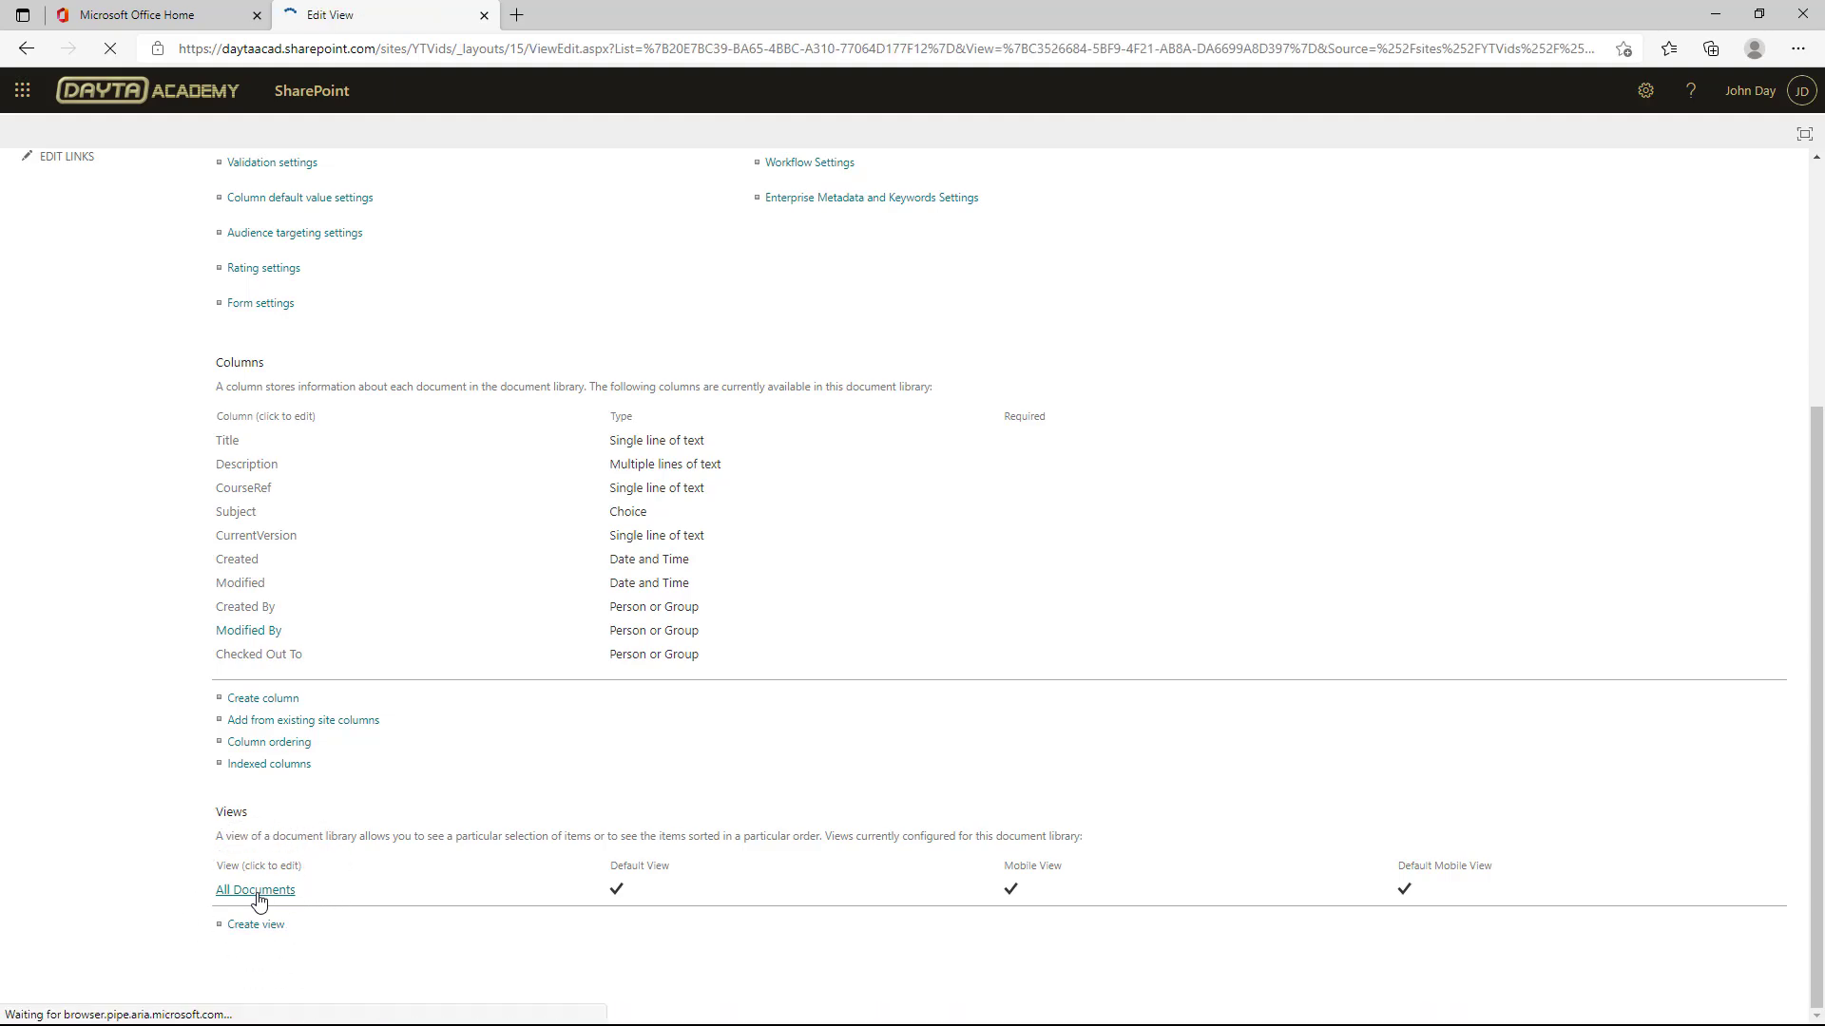
scroll(941, 643, down, 3)
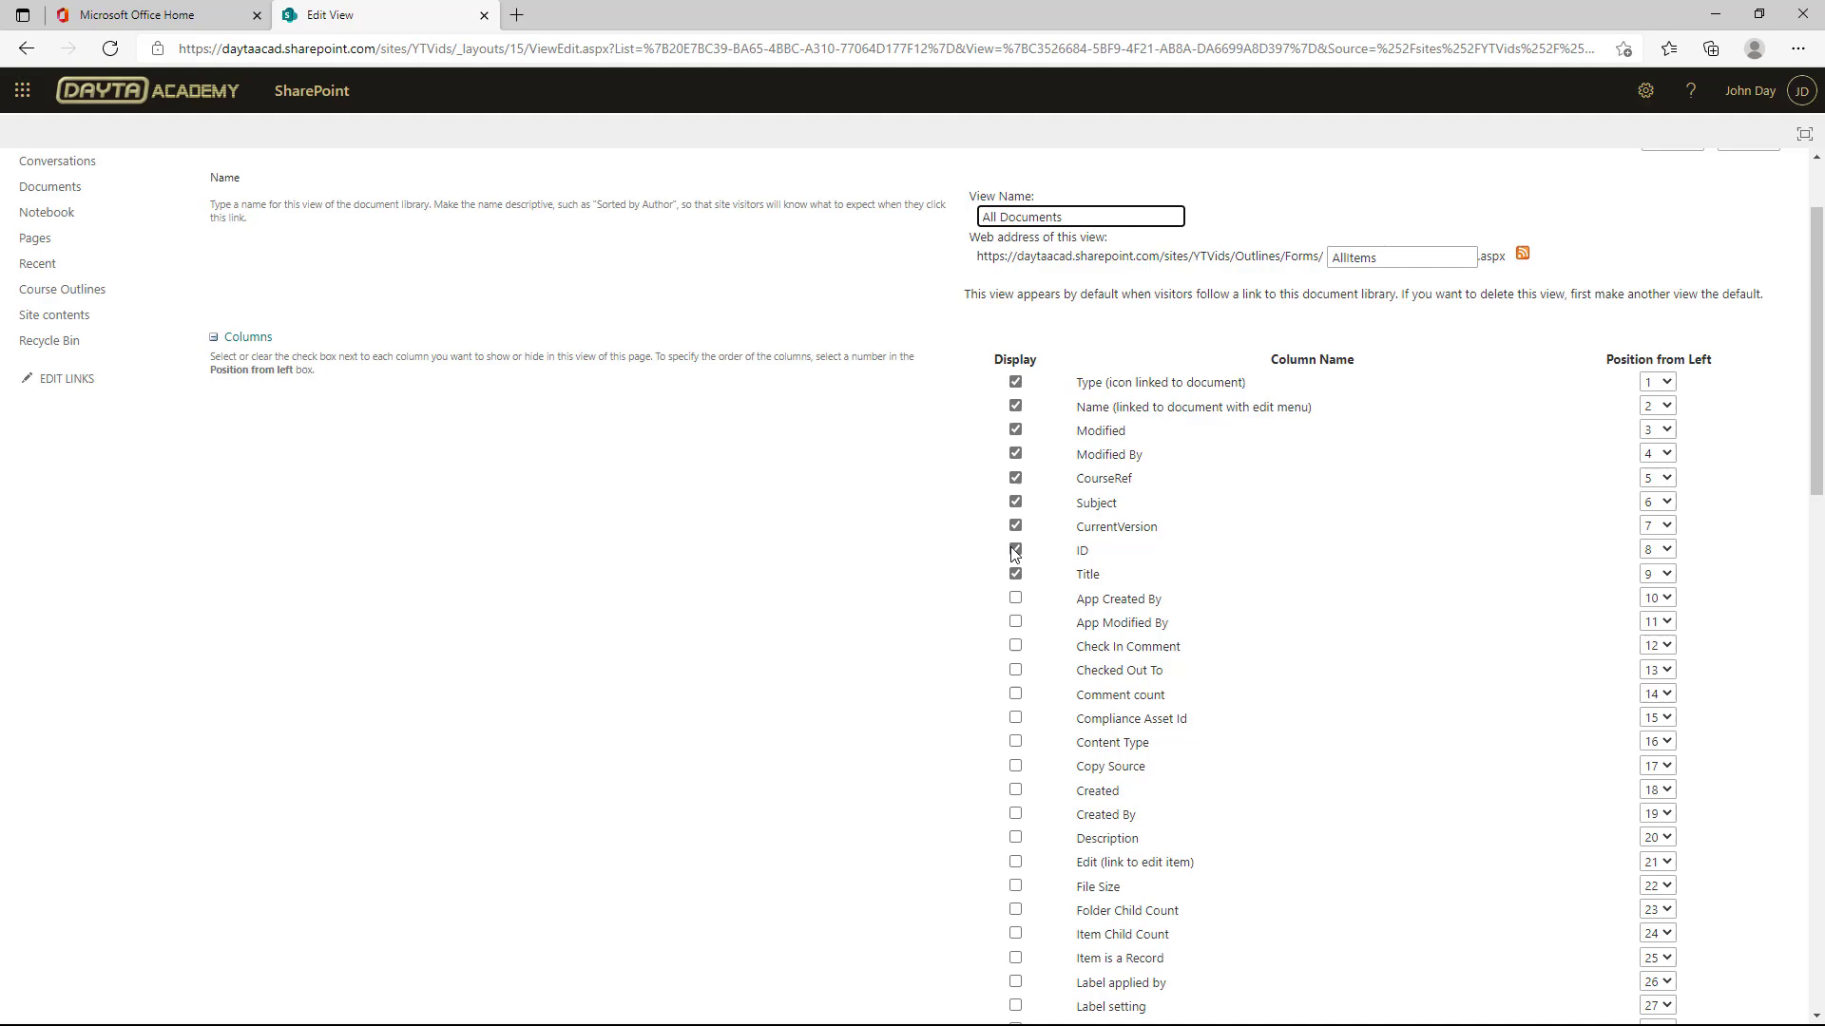
scroll(1014, 570, down, 4)
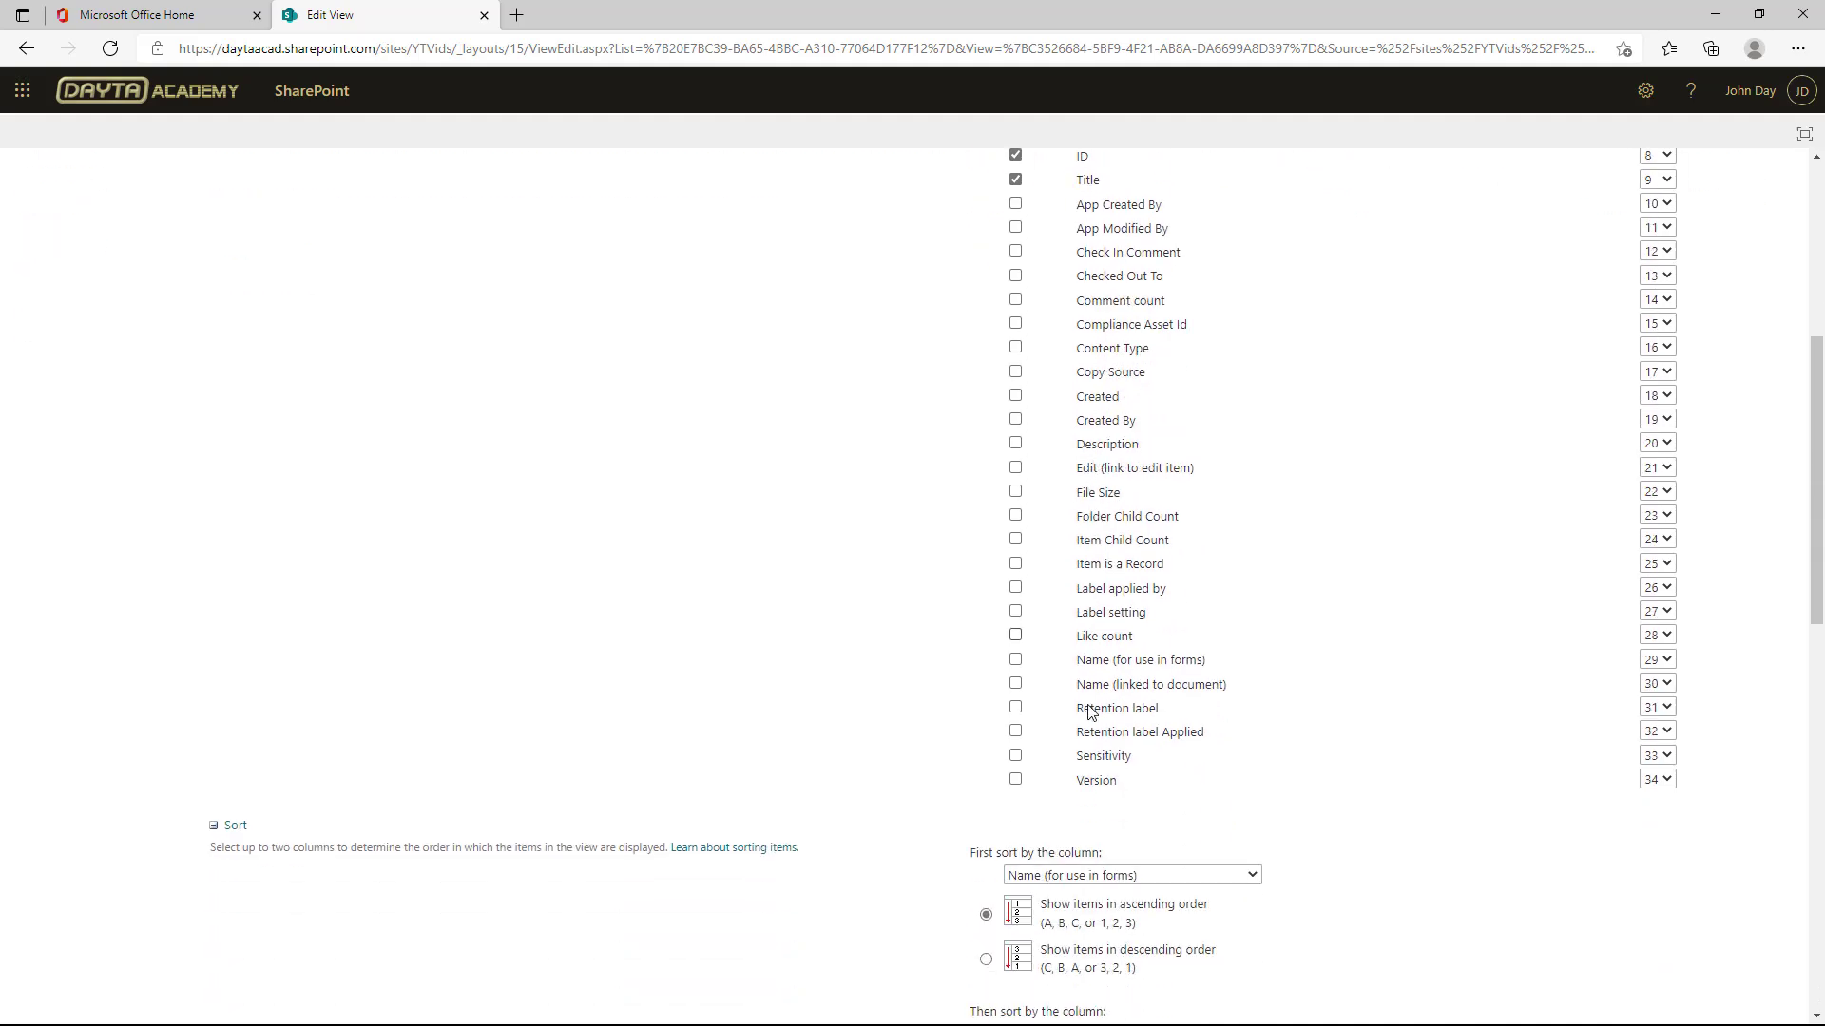
scroll(1088, 600, up, 1)
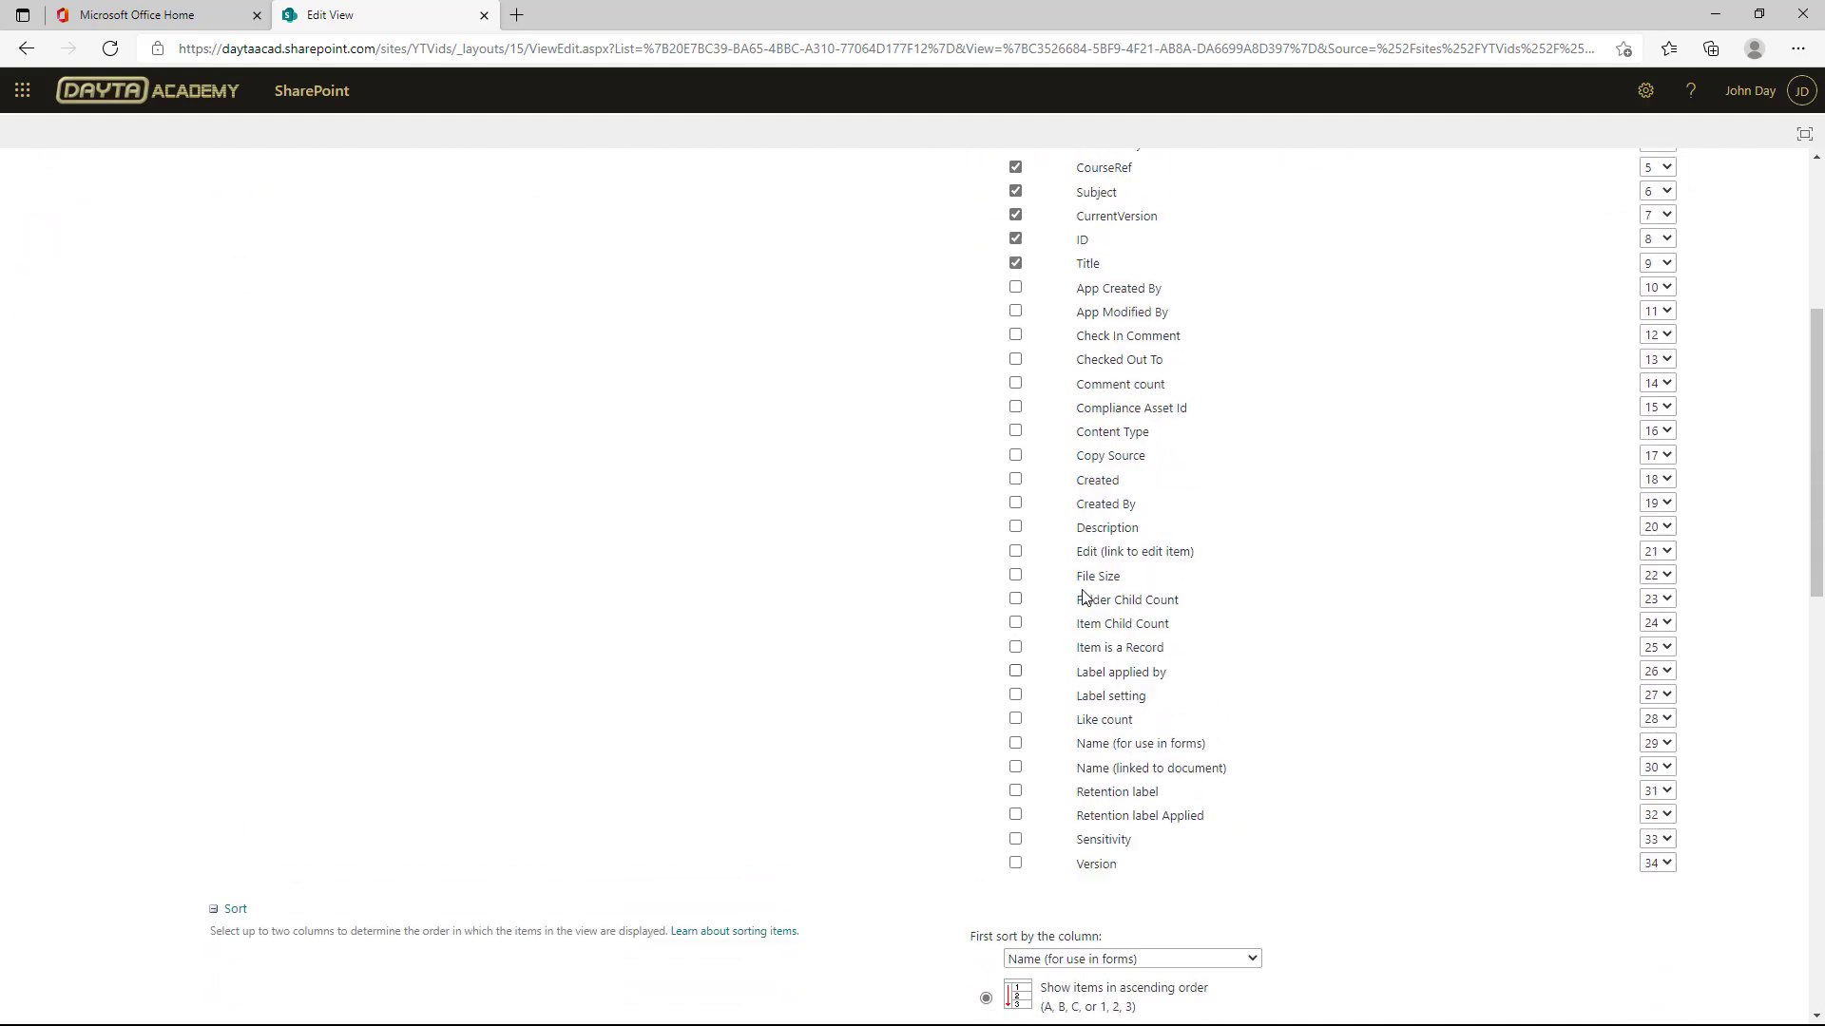
scroll(1084, 597, up, 5)
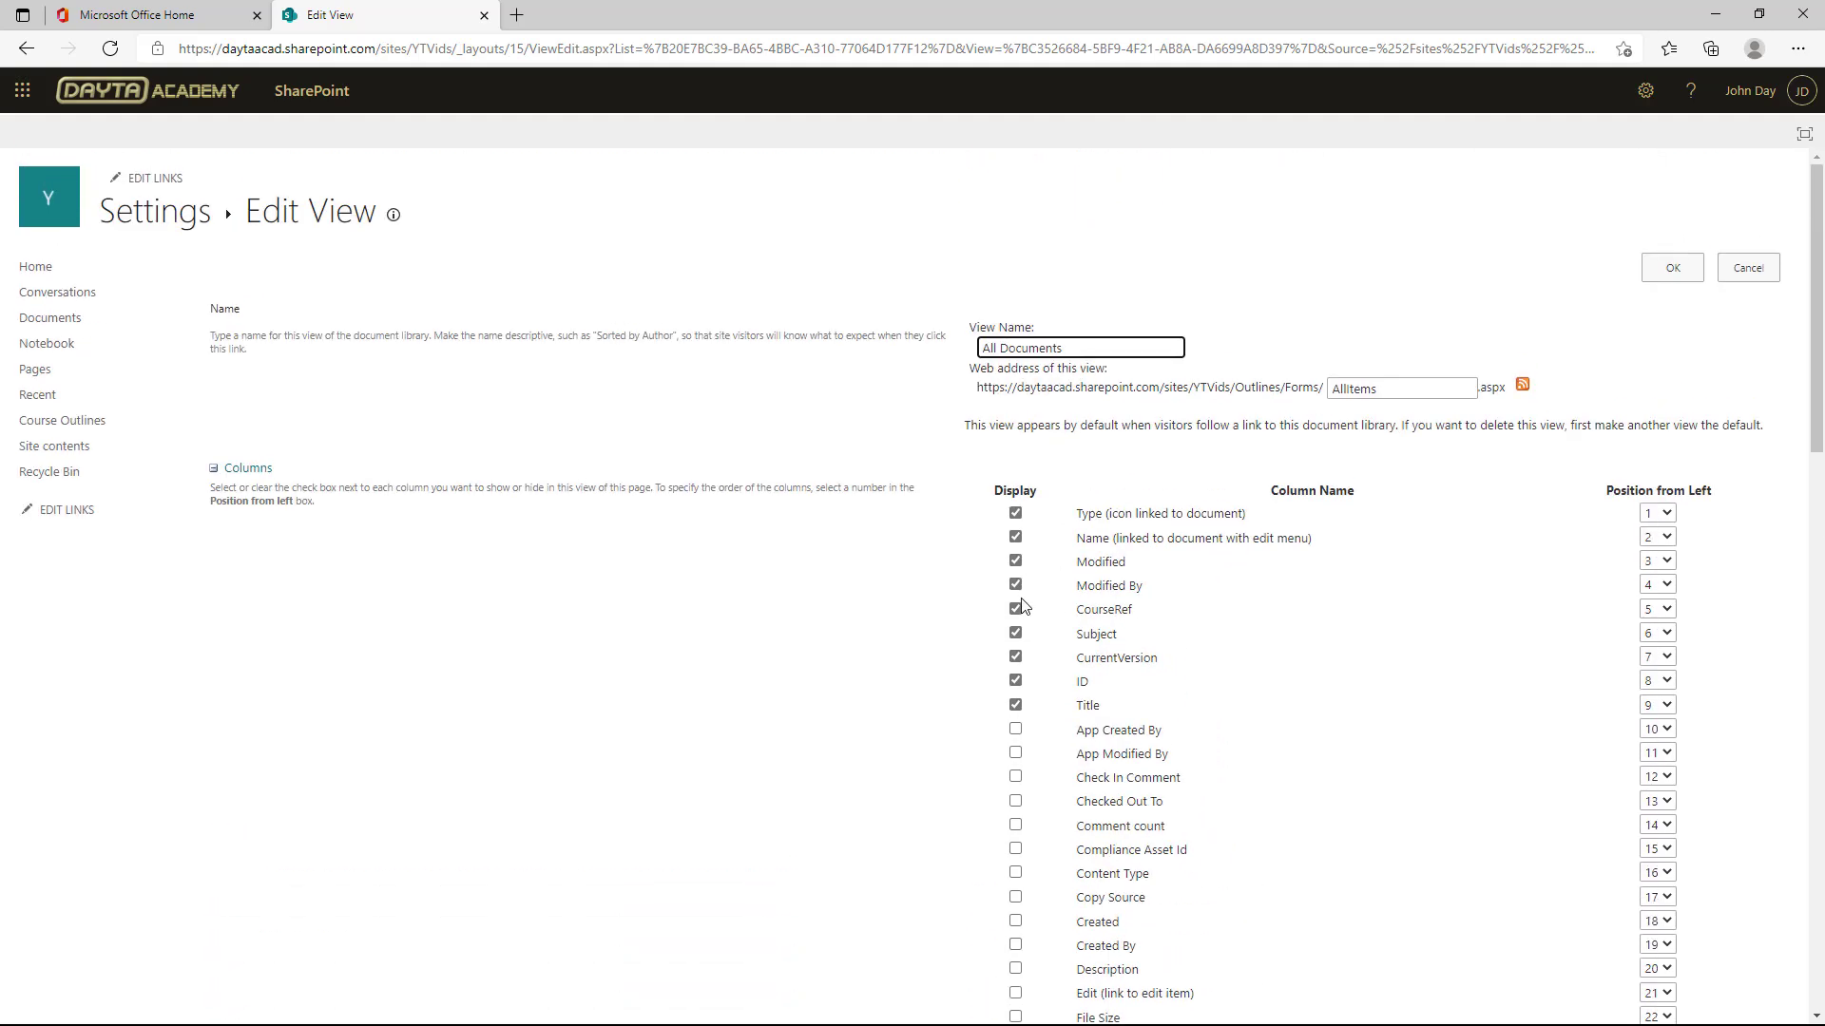
click(1674, 270)
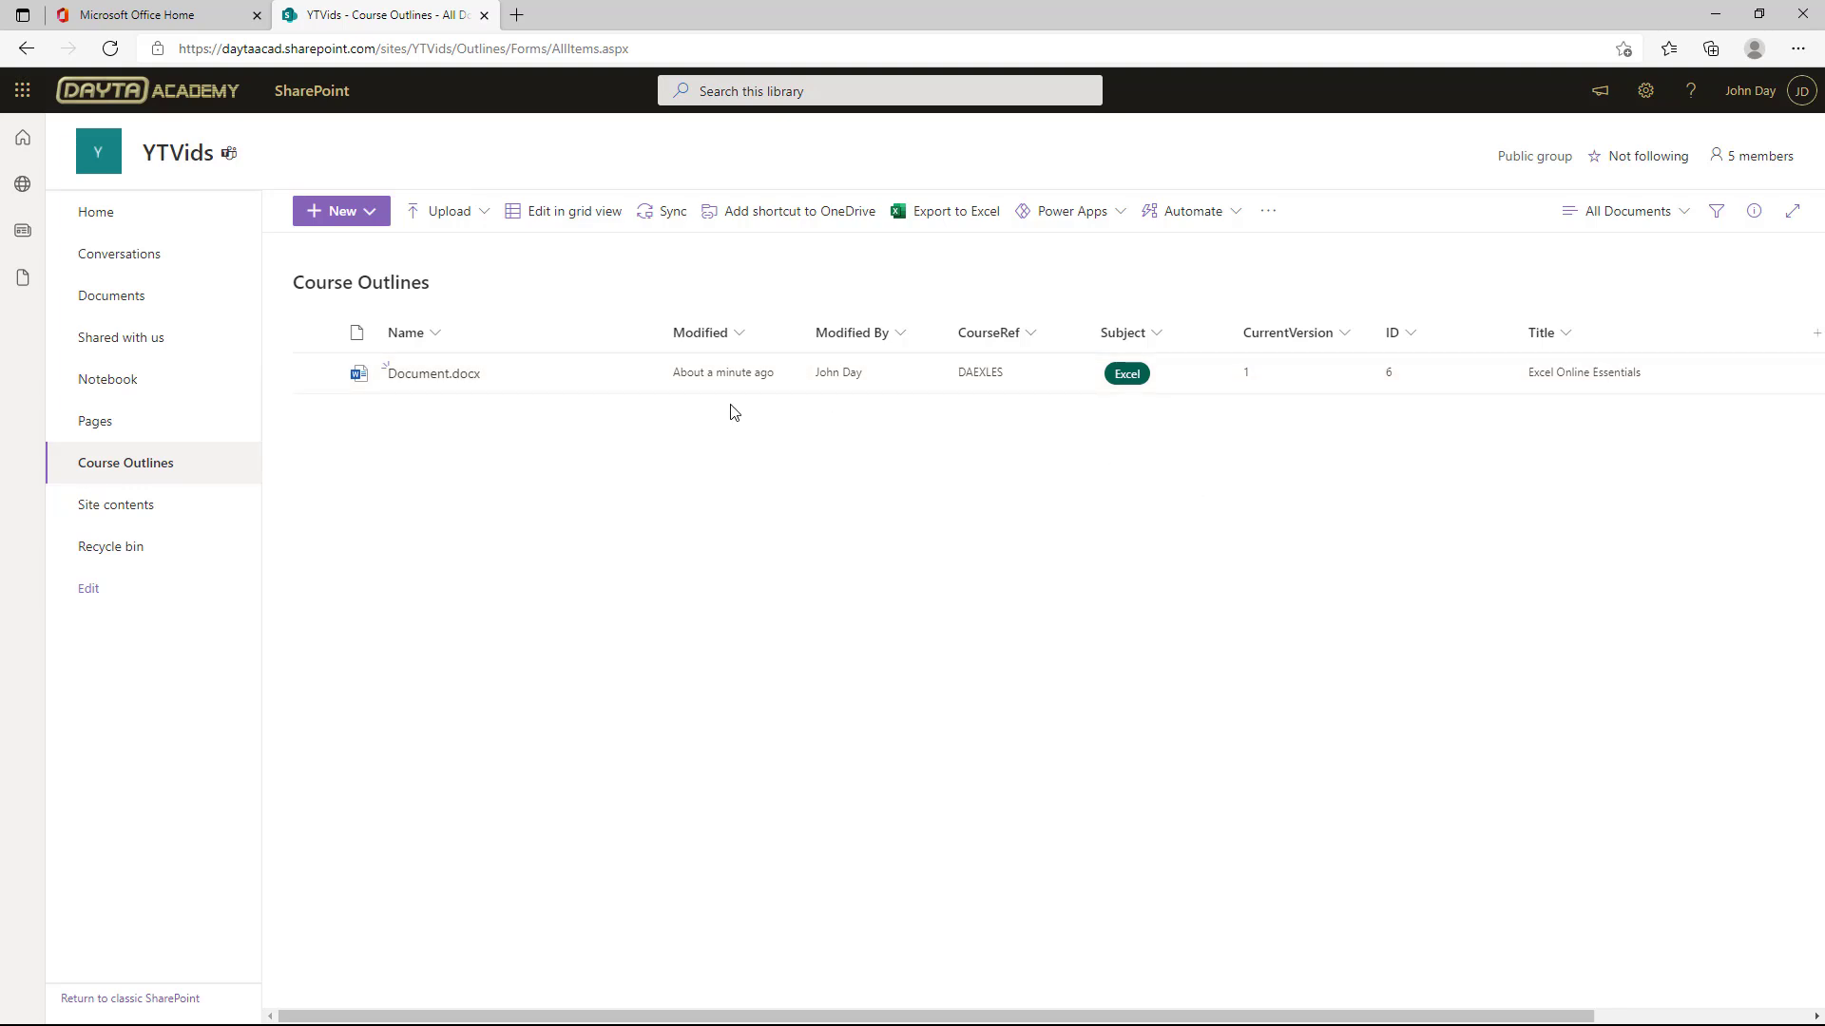
Step: Open Power Automate from the Office start page in a new tab and view the empty My flows list
click(147, 17)
scroll(57, 475, down, 3)
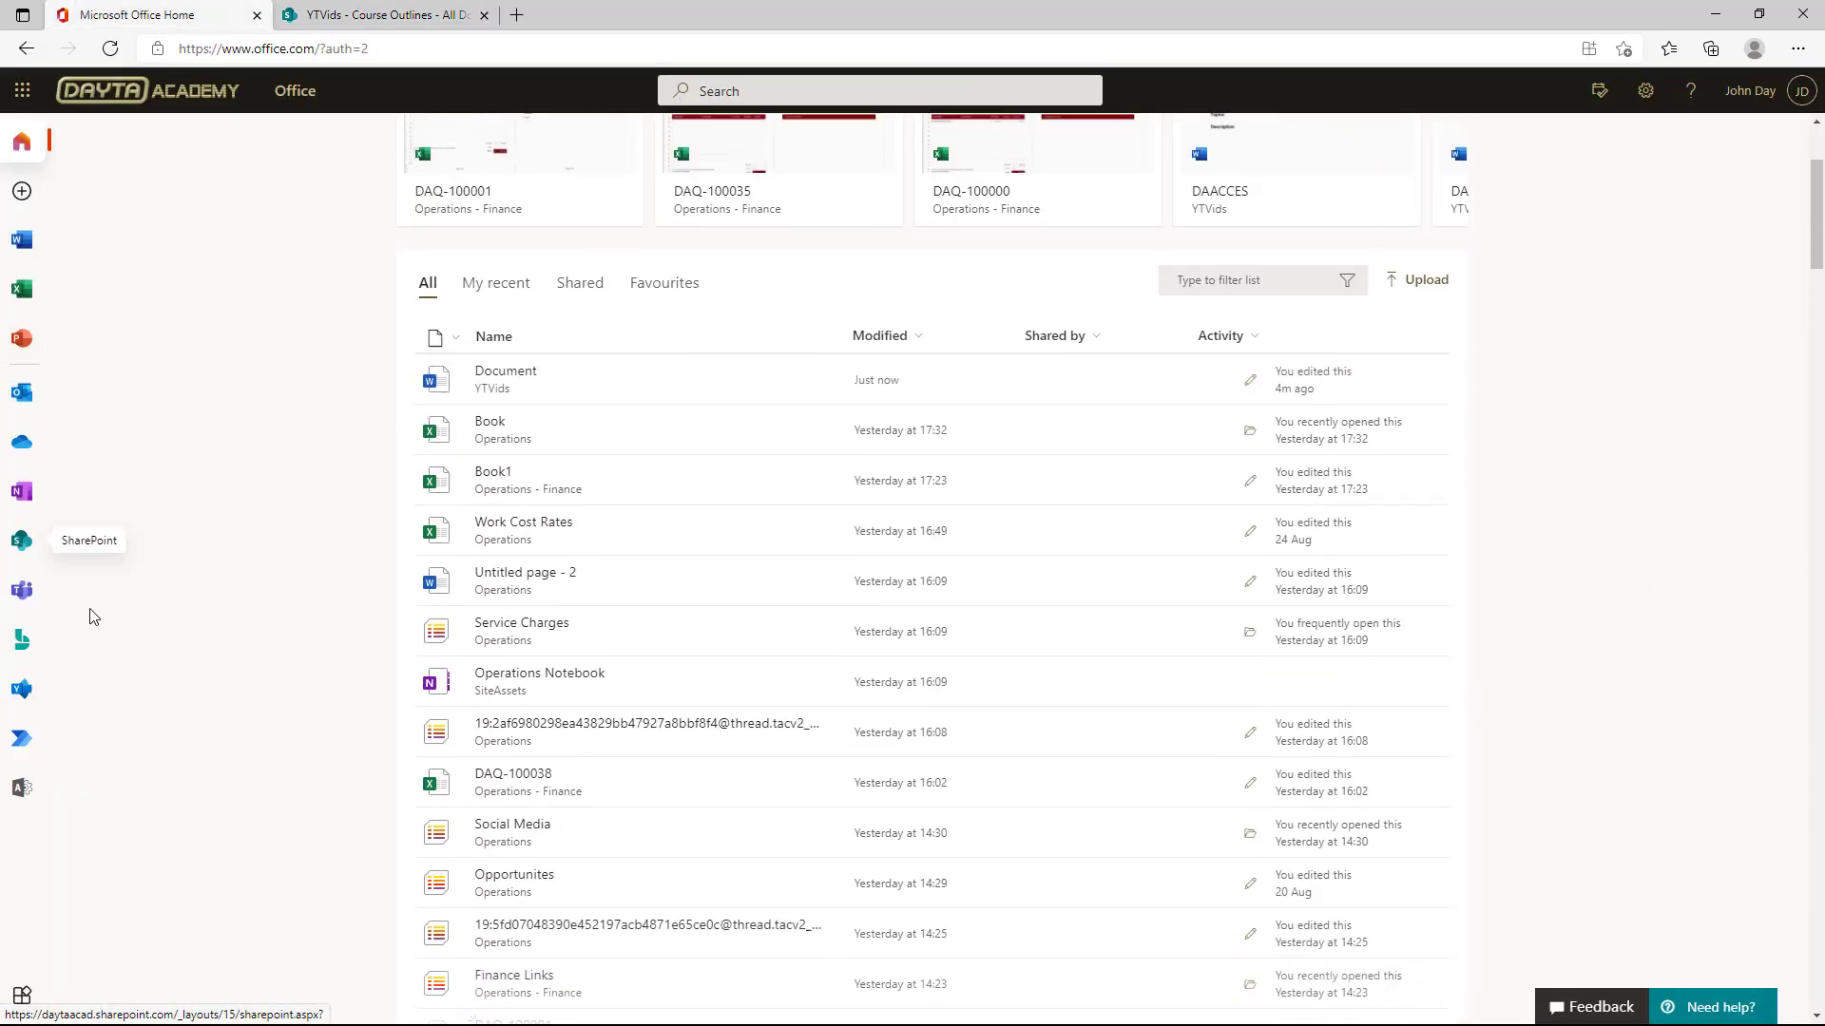
right_click(21, 738)
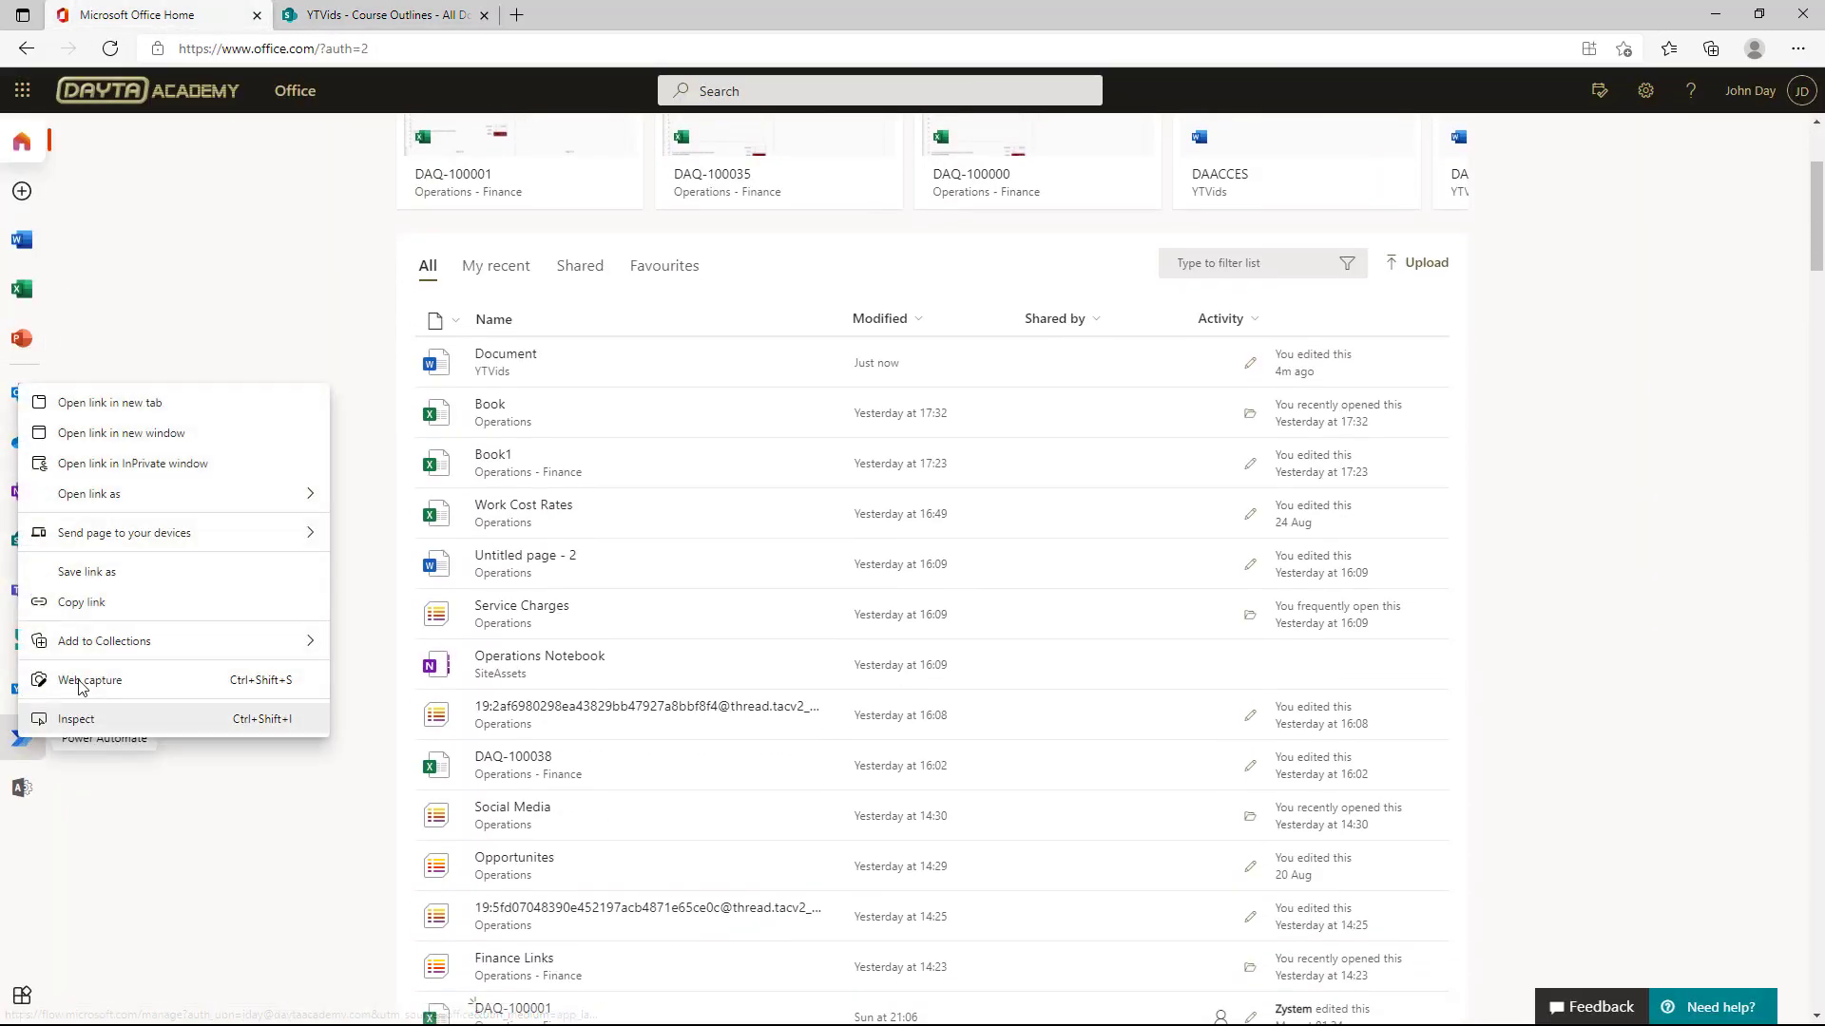
click(112, 404)
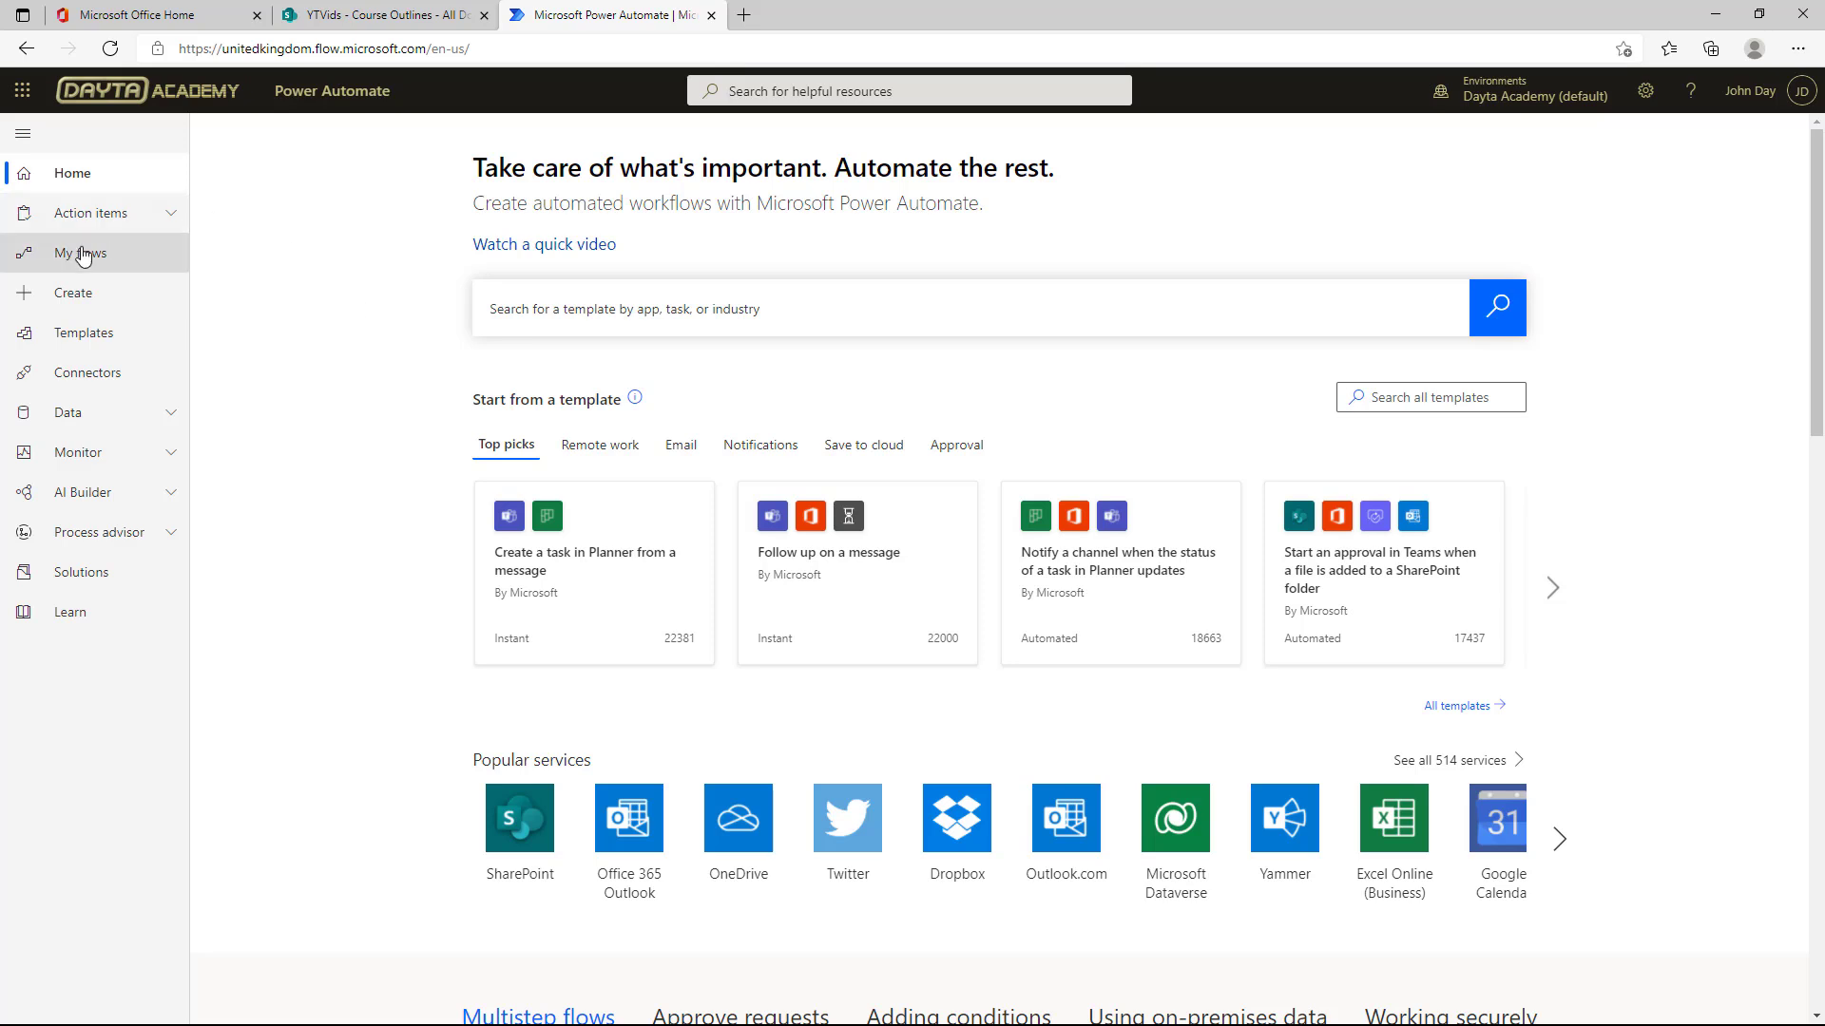
click(81, 253)
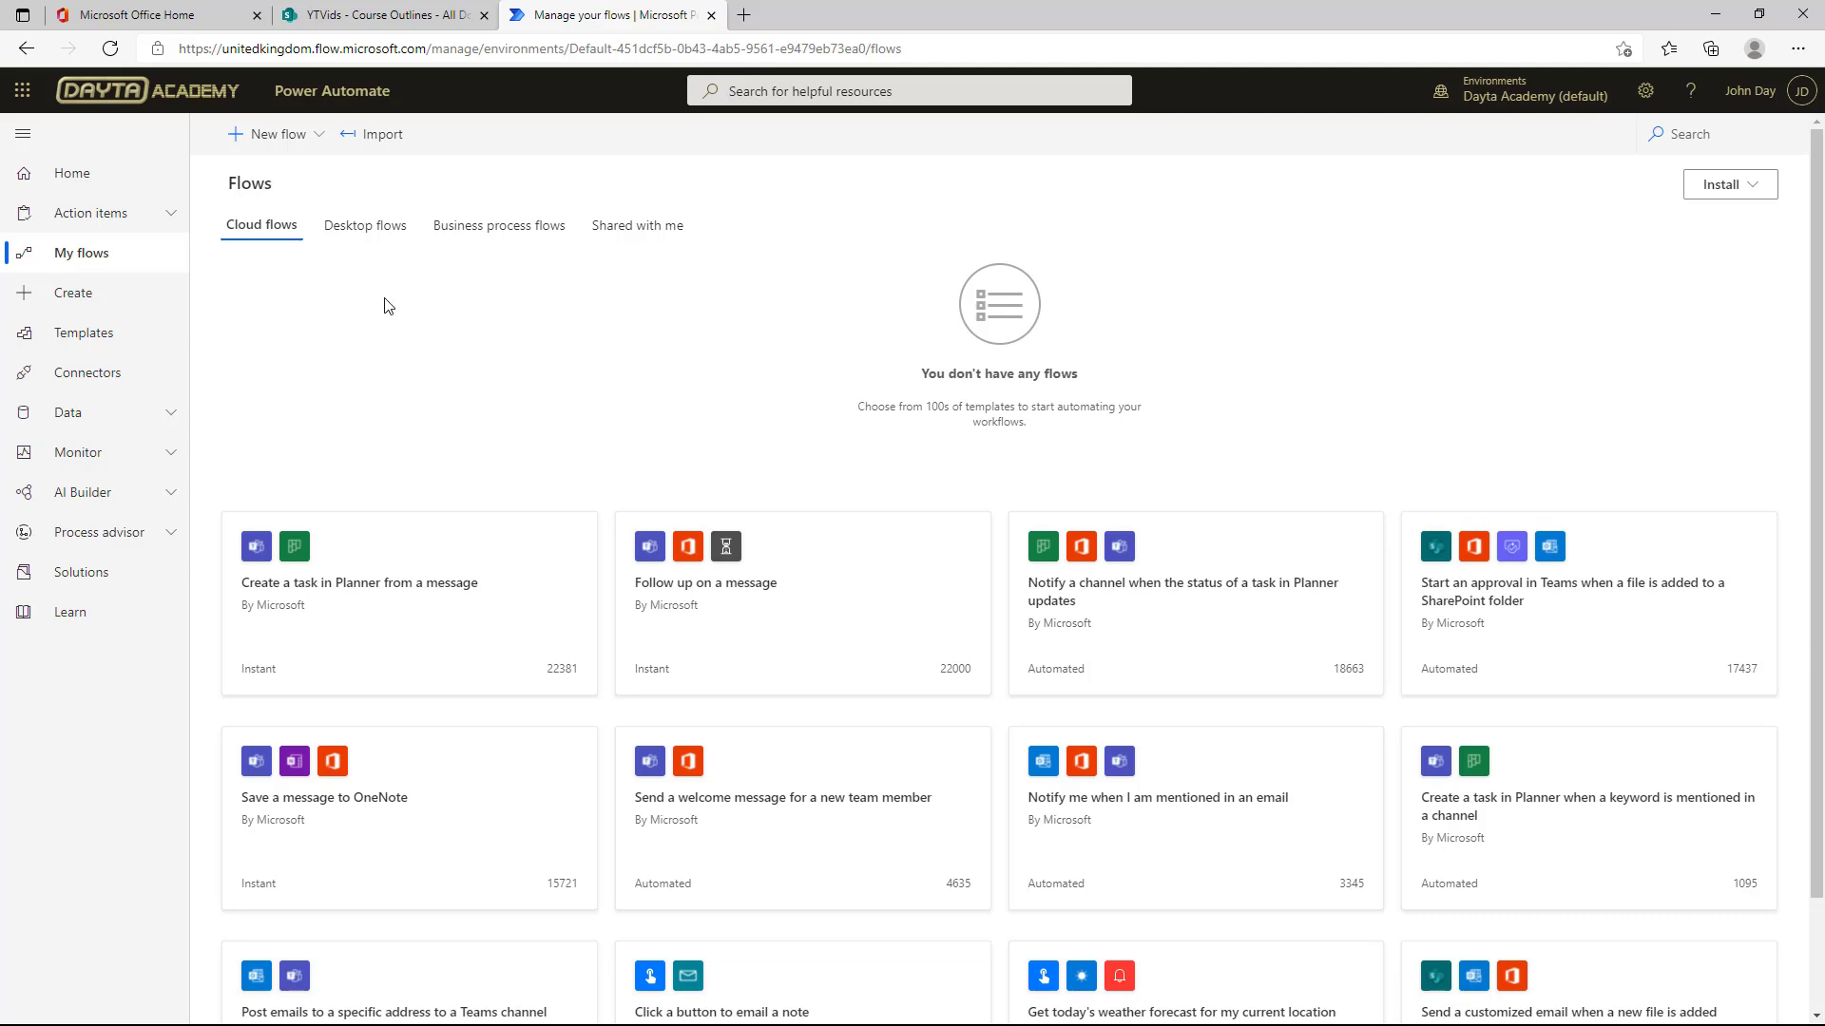
Step: Switch back to the SharePoint Course Outlines library and look over its items
click(388, 17)
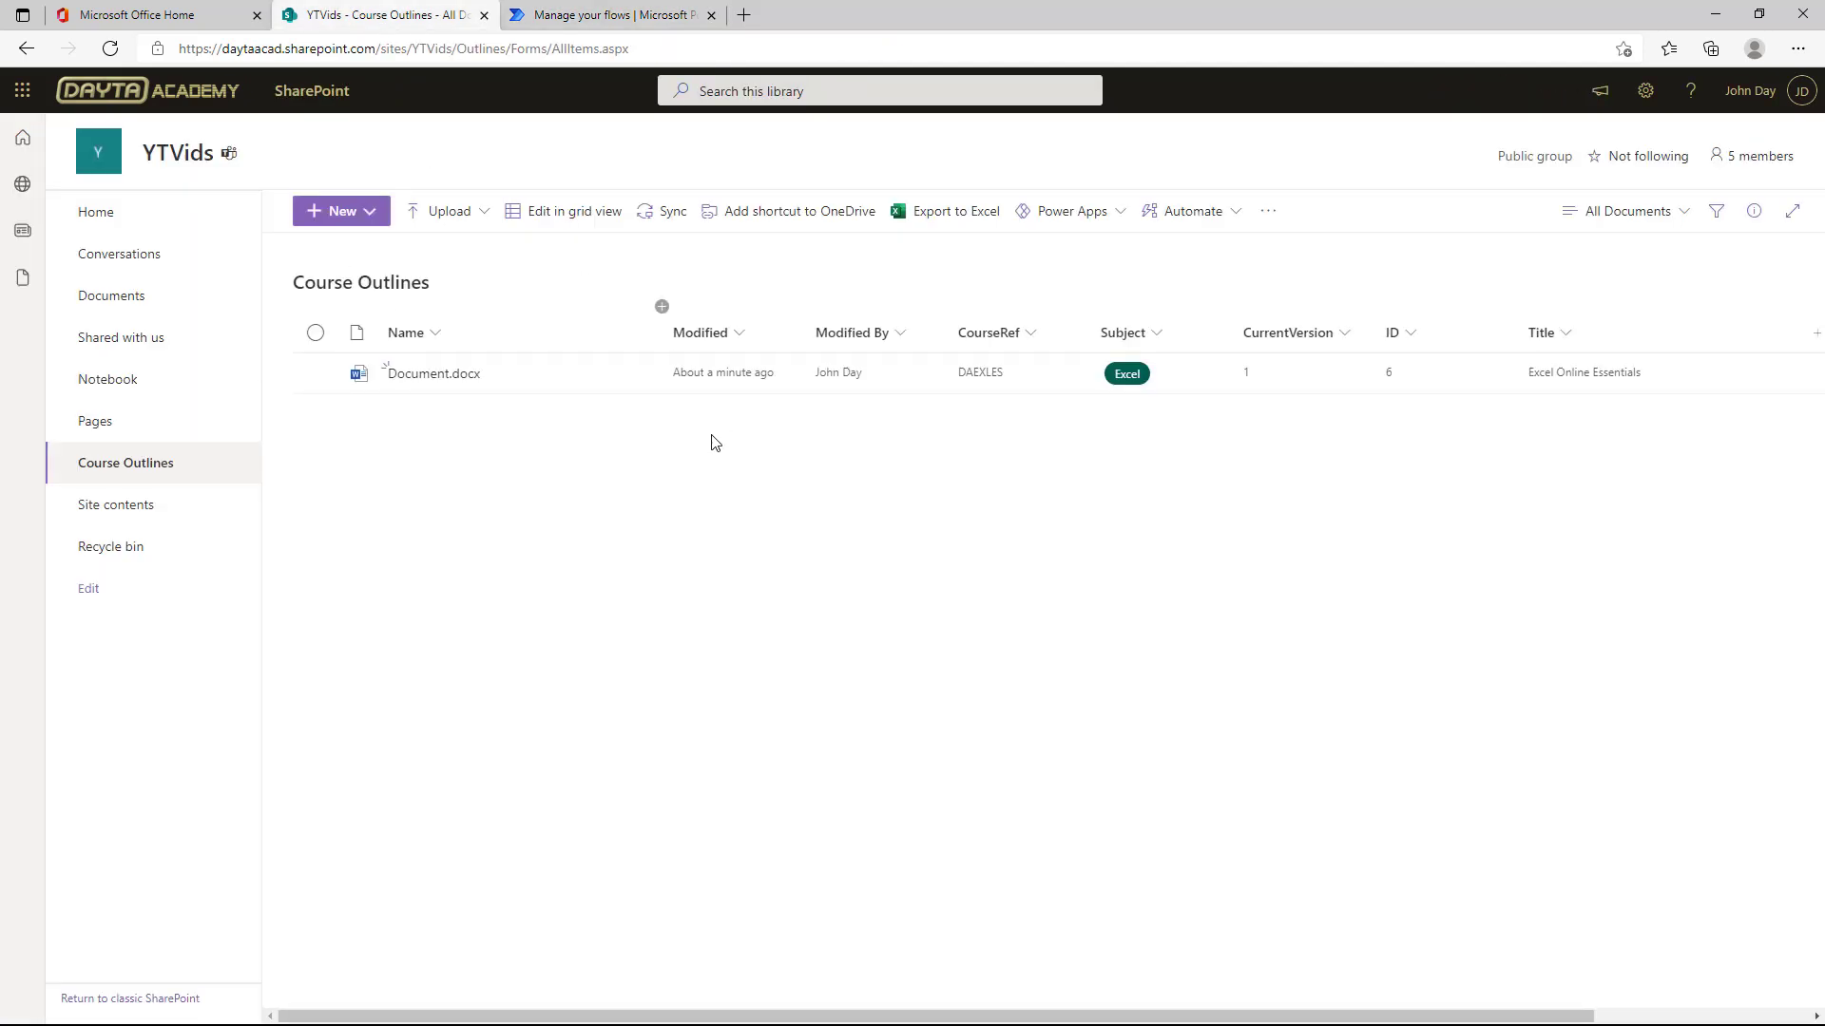
click(1390, 373)
click(1390, 374)
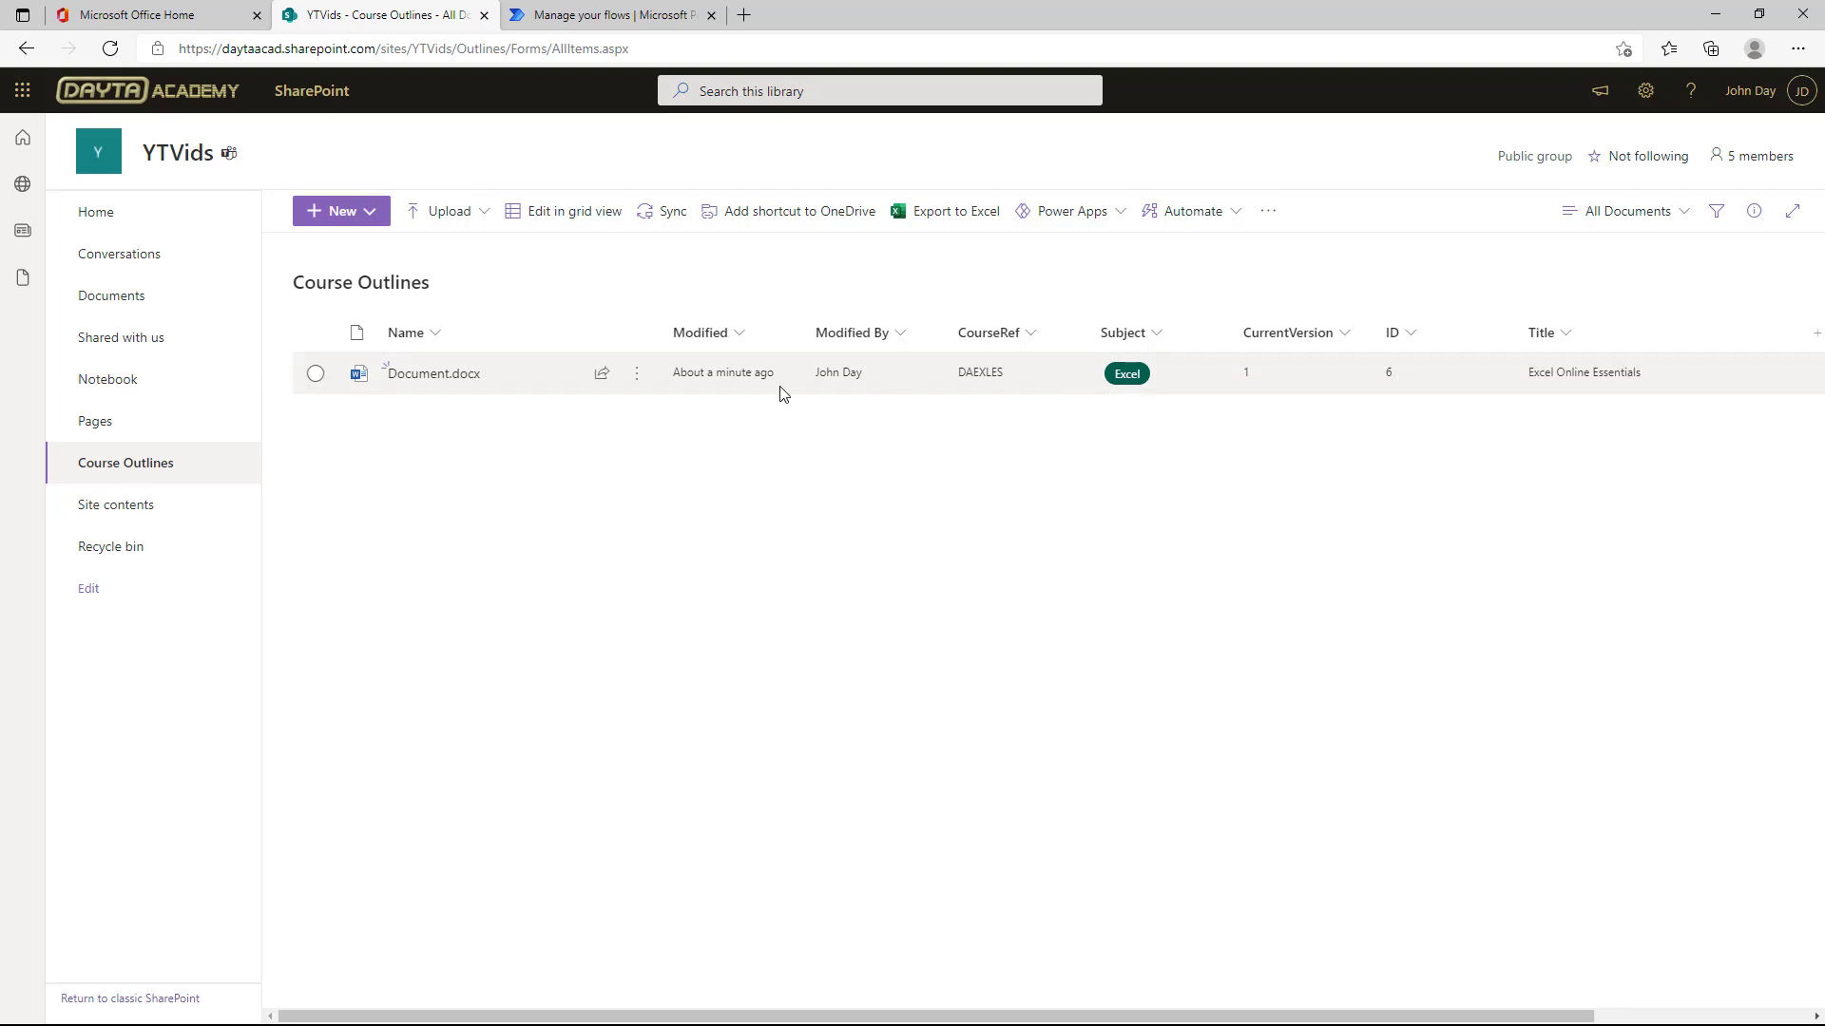
click(436, 386)
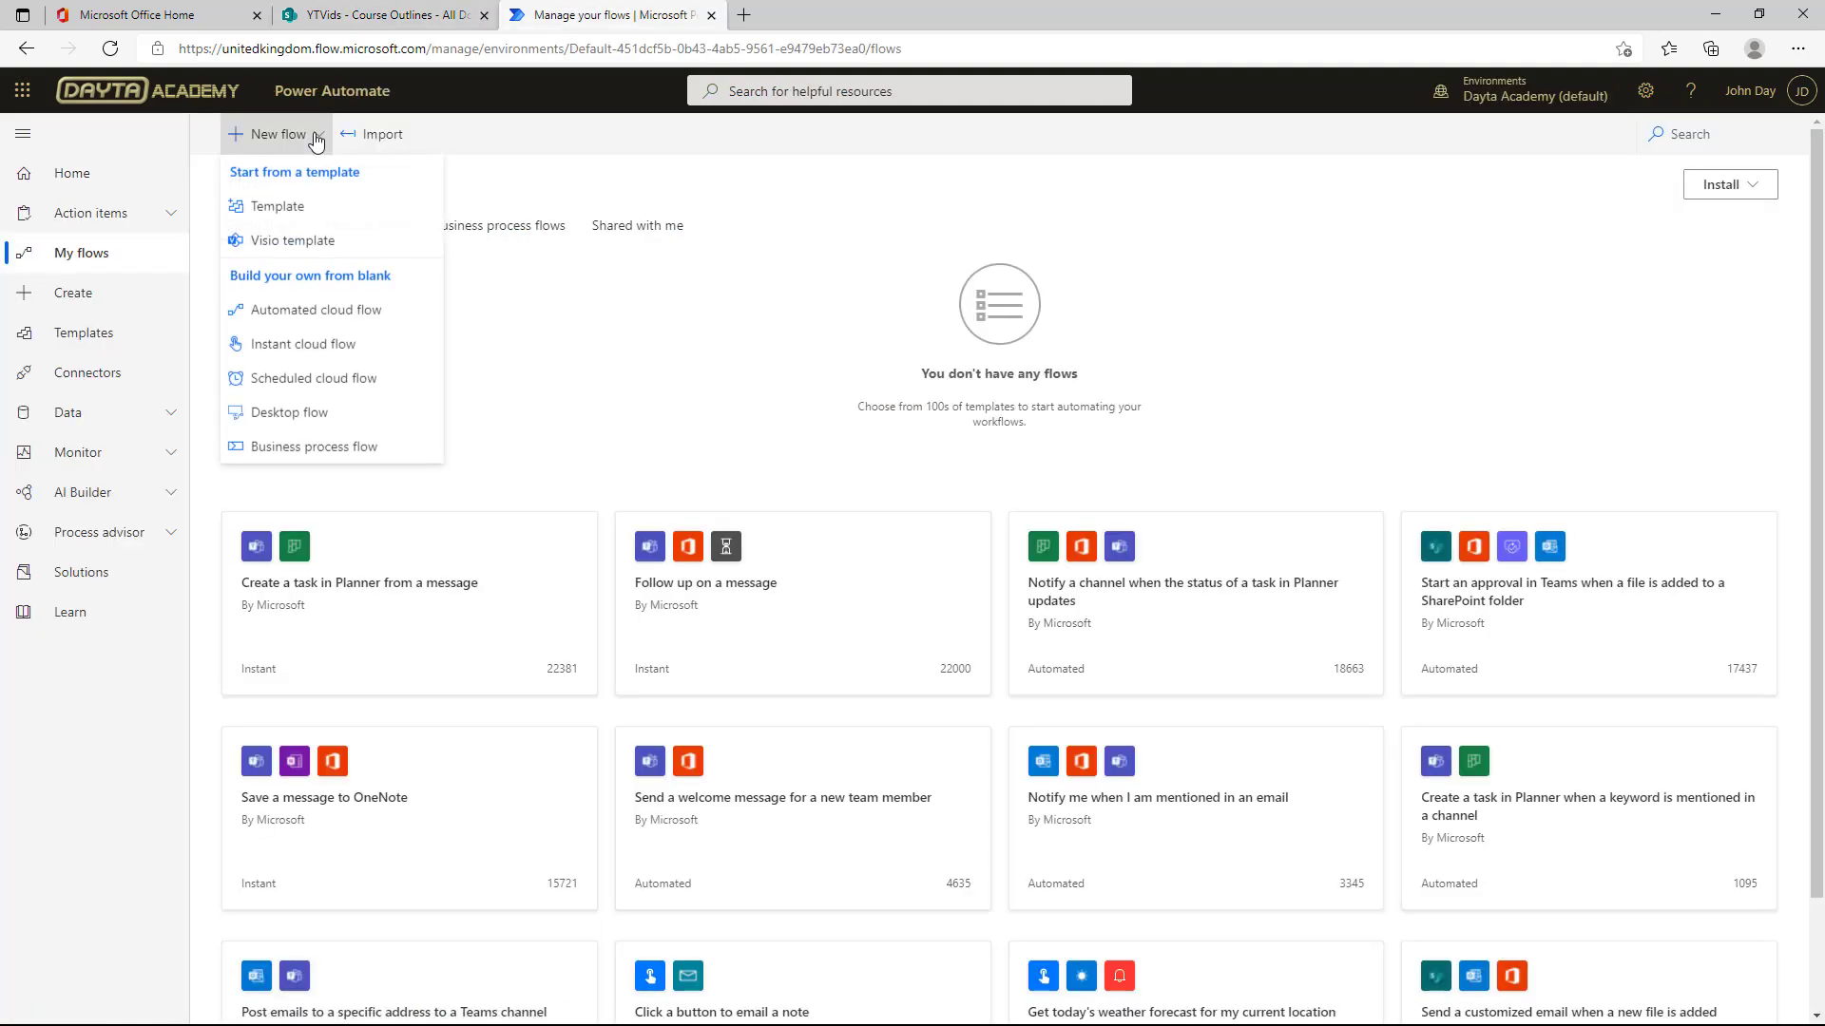
Step: Create an instant cloud flow using the SharePoint 'For a selected file' trigger
click(316, 138)
click(323, 348)
drag(1331, 428, 1332, 601)
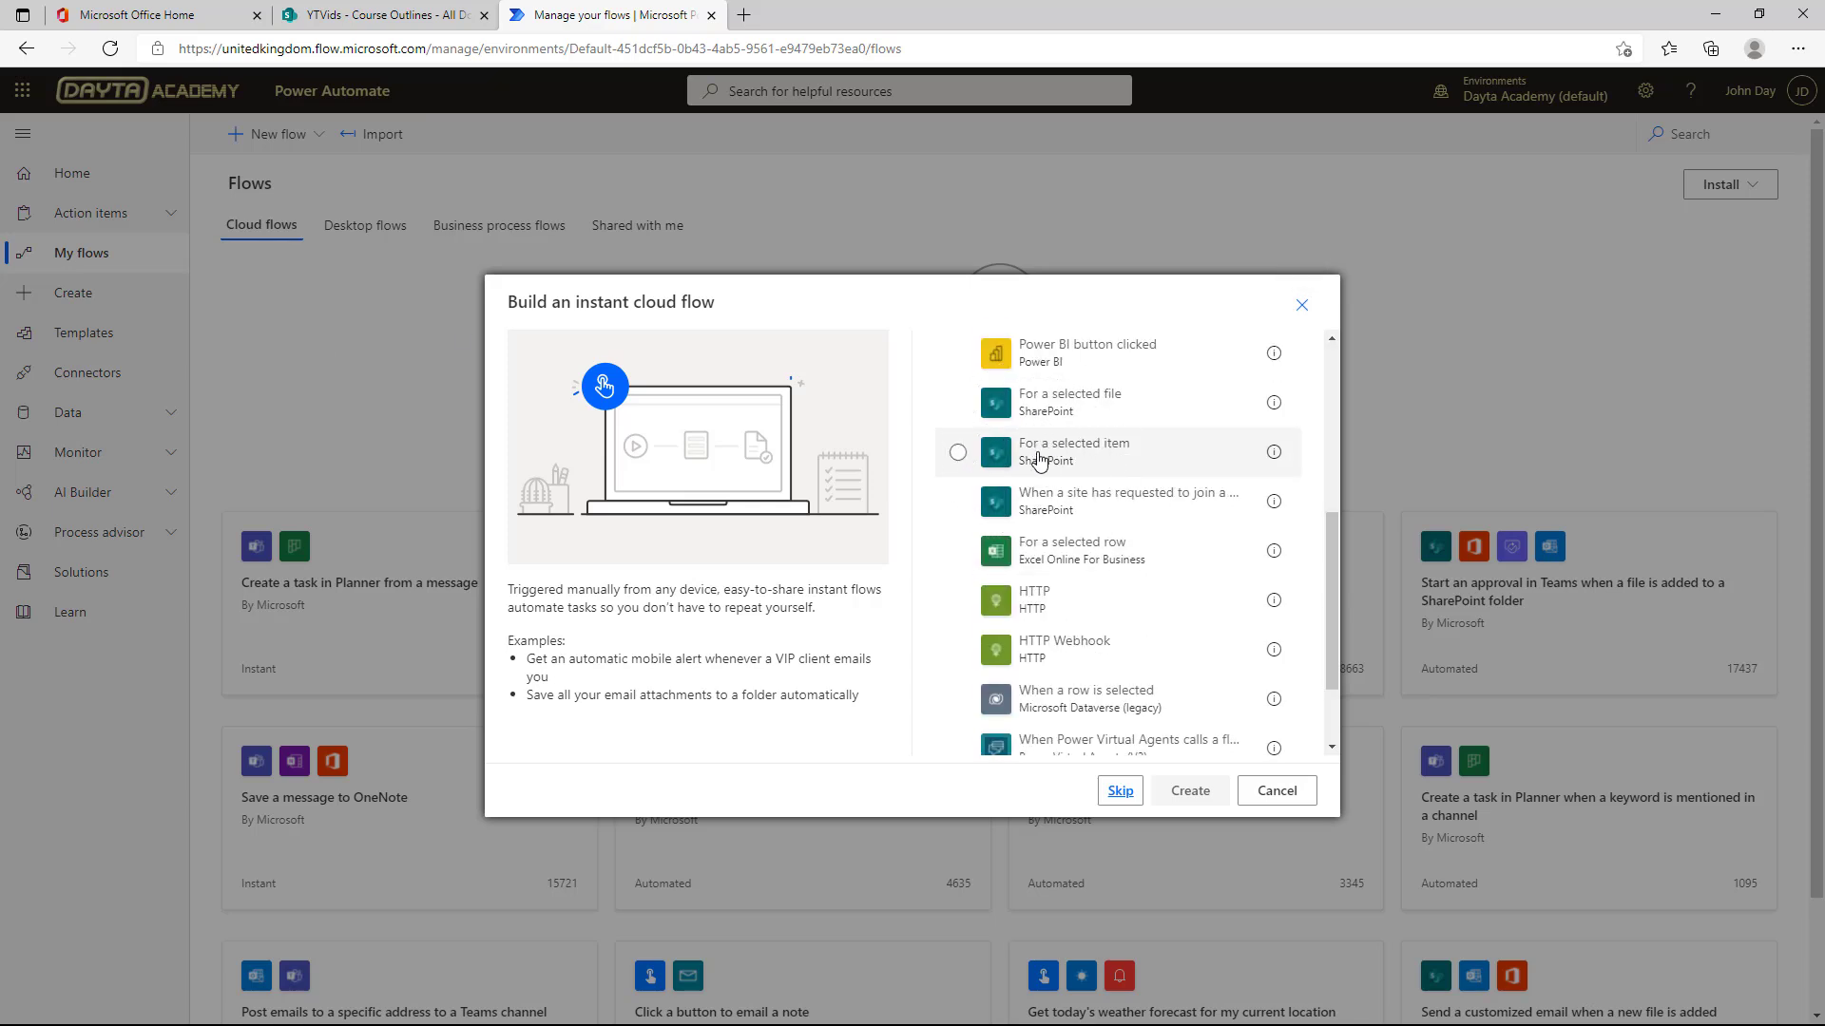
click(1040, 408)
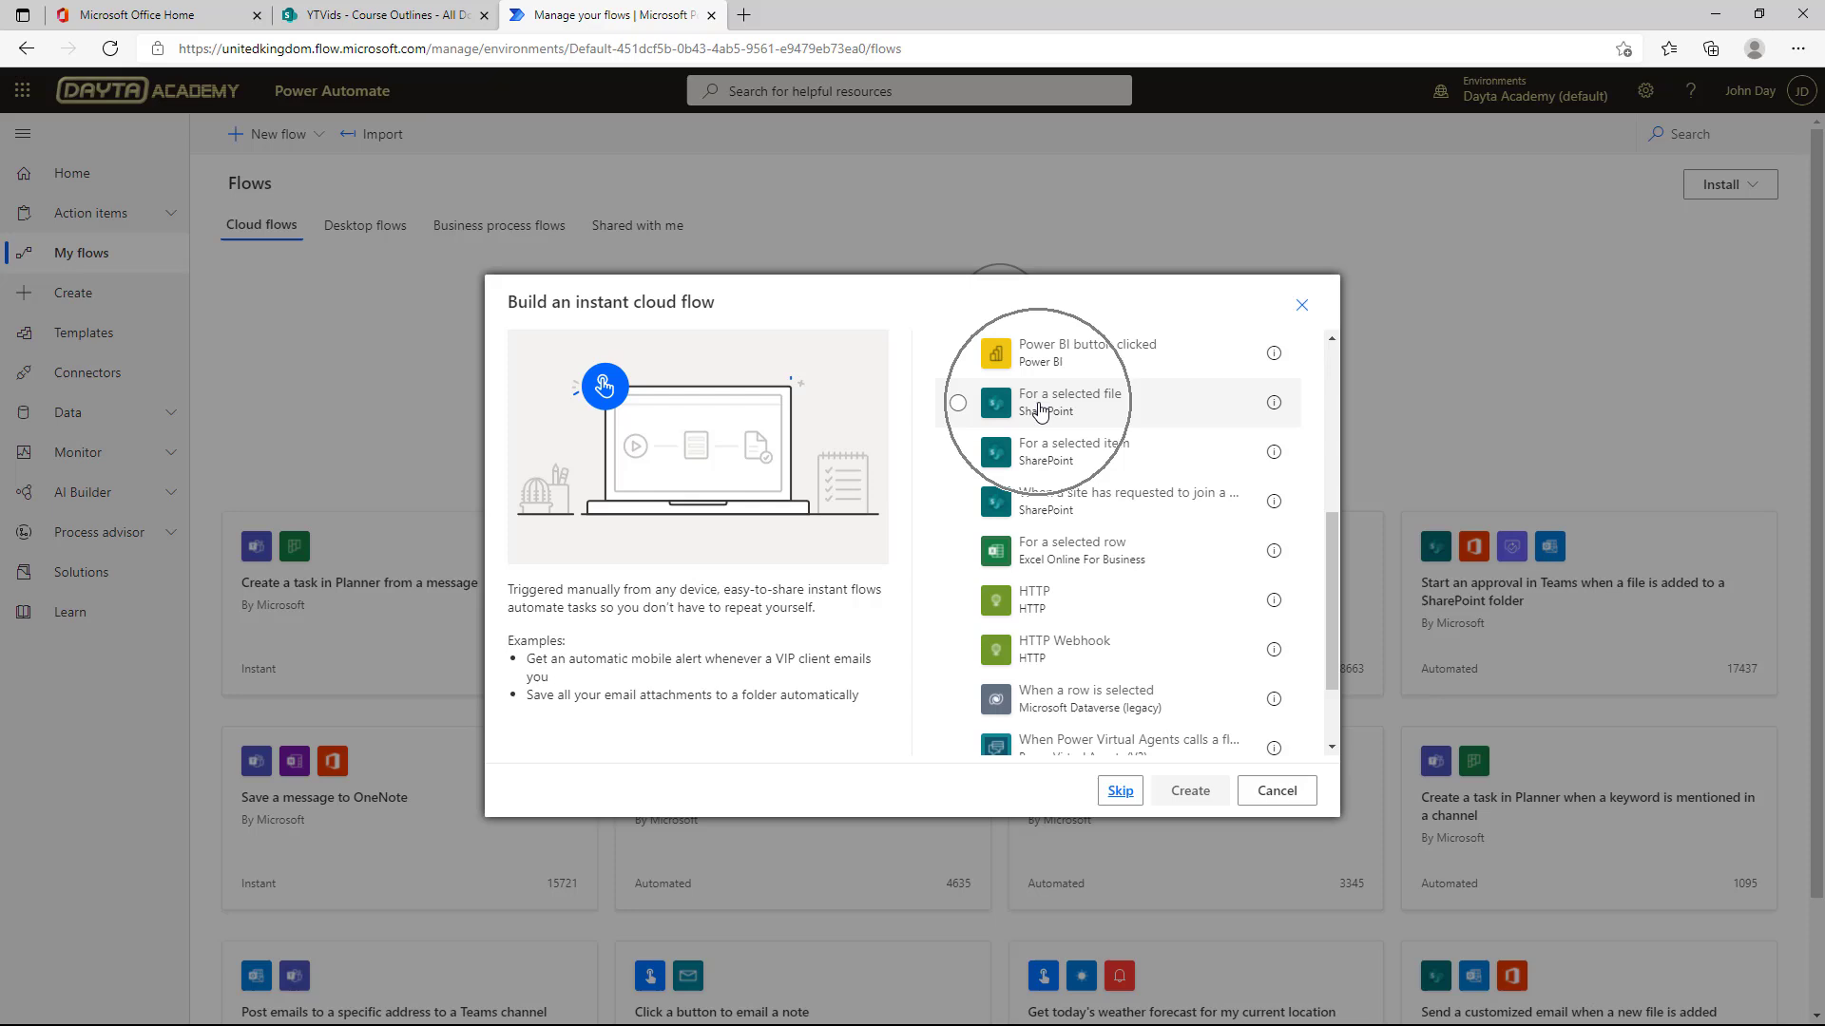
click(1041, 409)
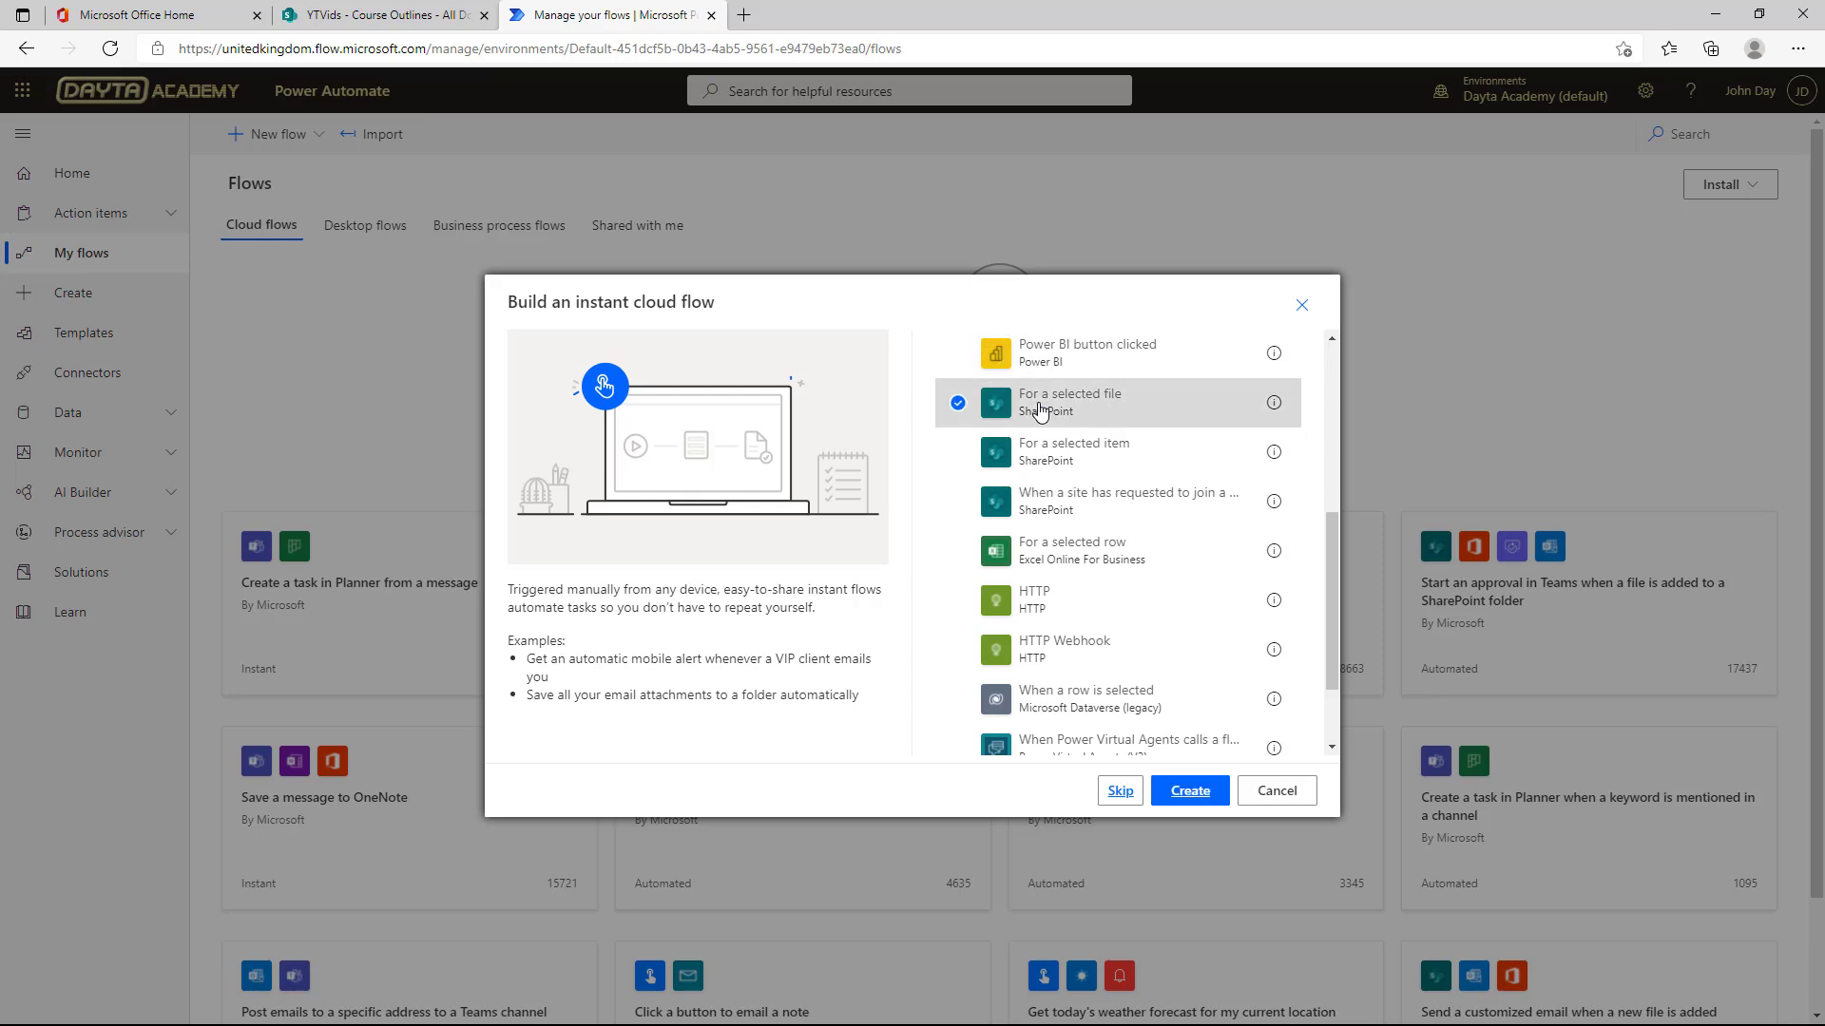
click(1191, 794)
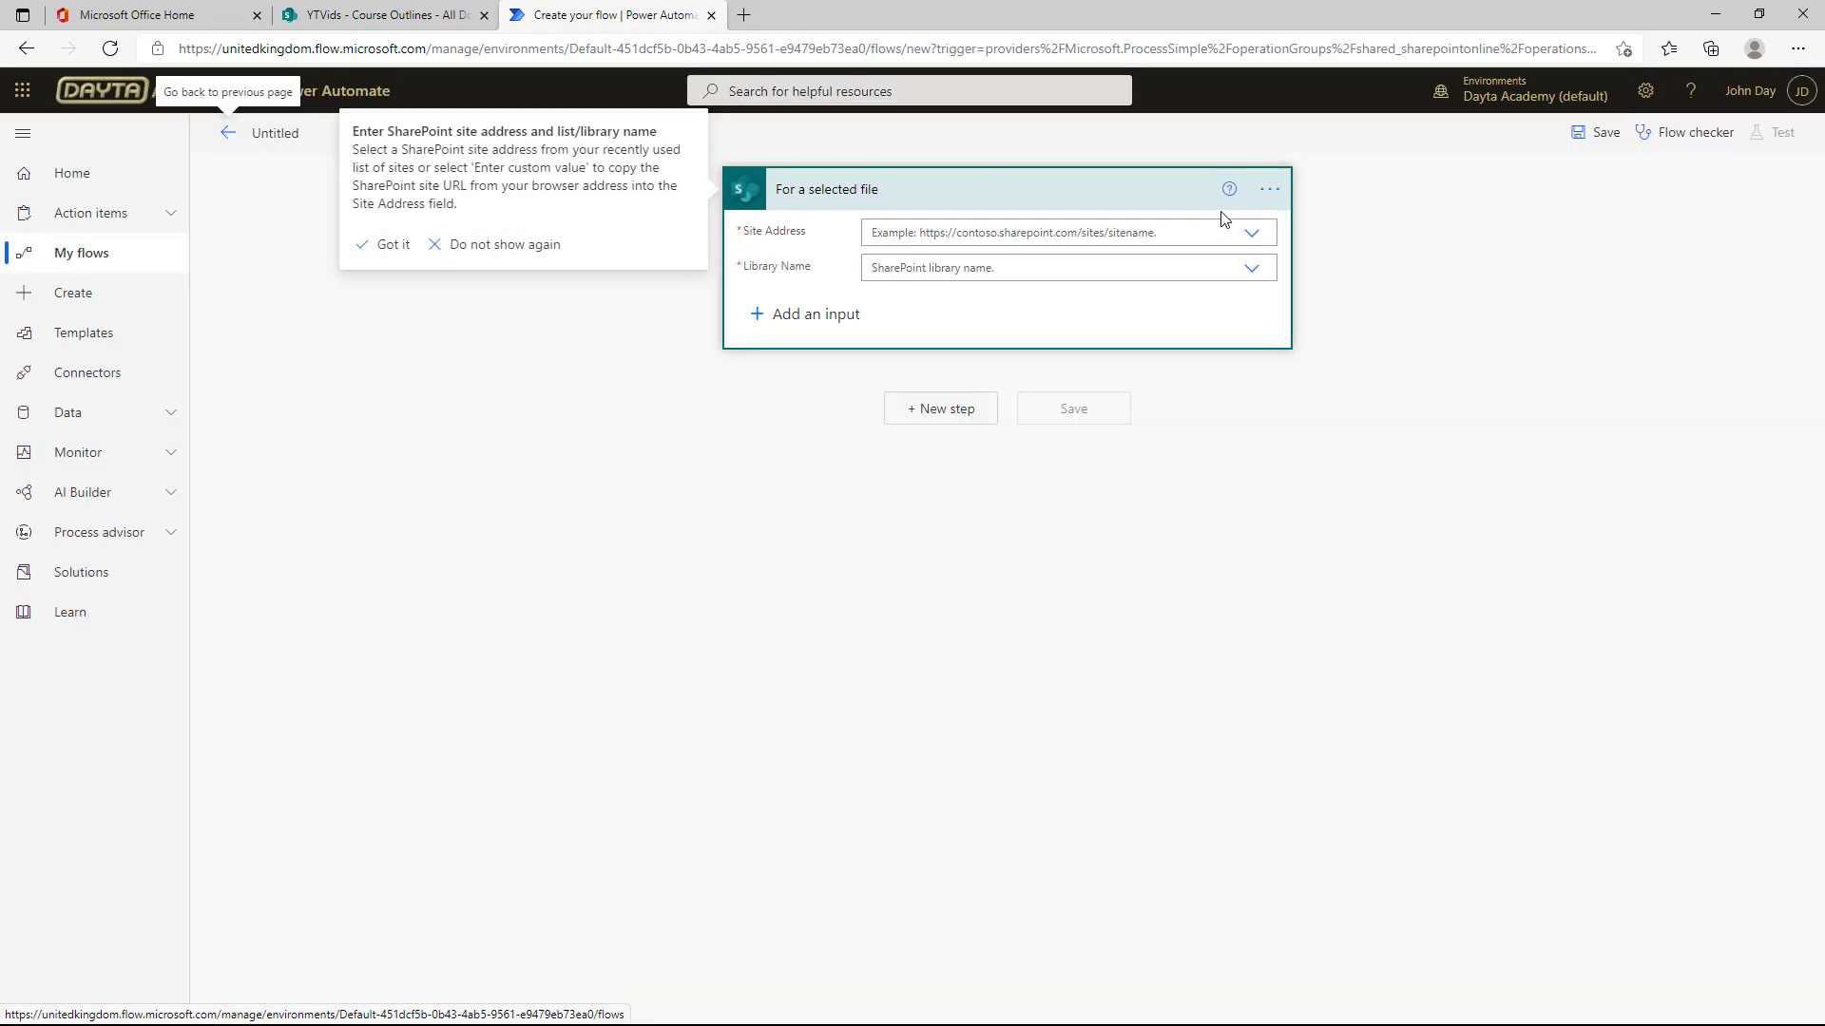
Step: Set the trigger's Site Address to YTVids and Library Name to Course Outlines
click(1253, 236)
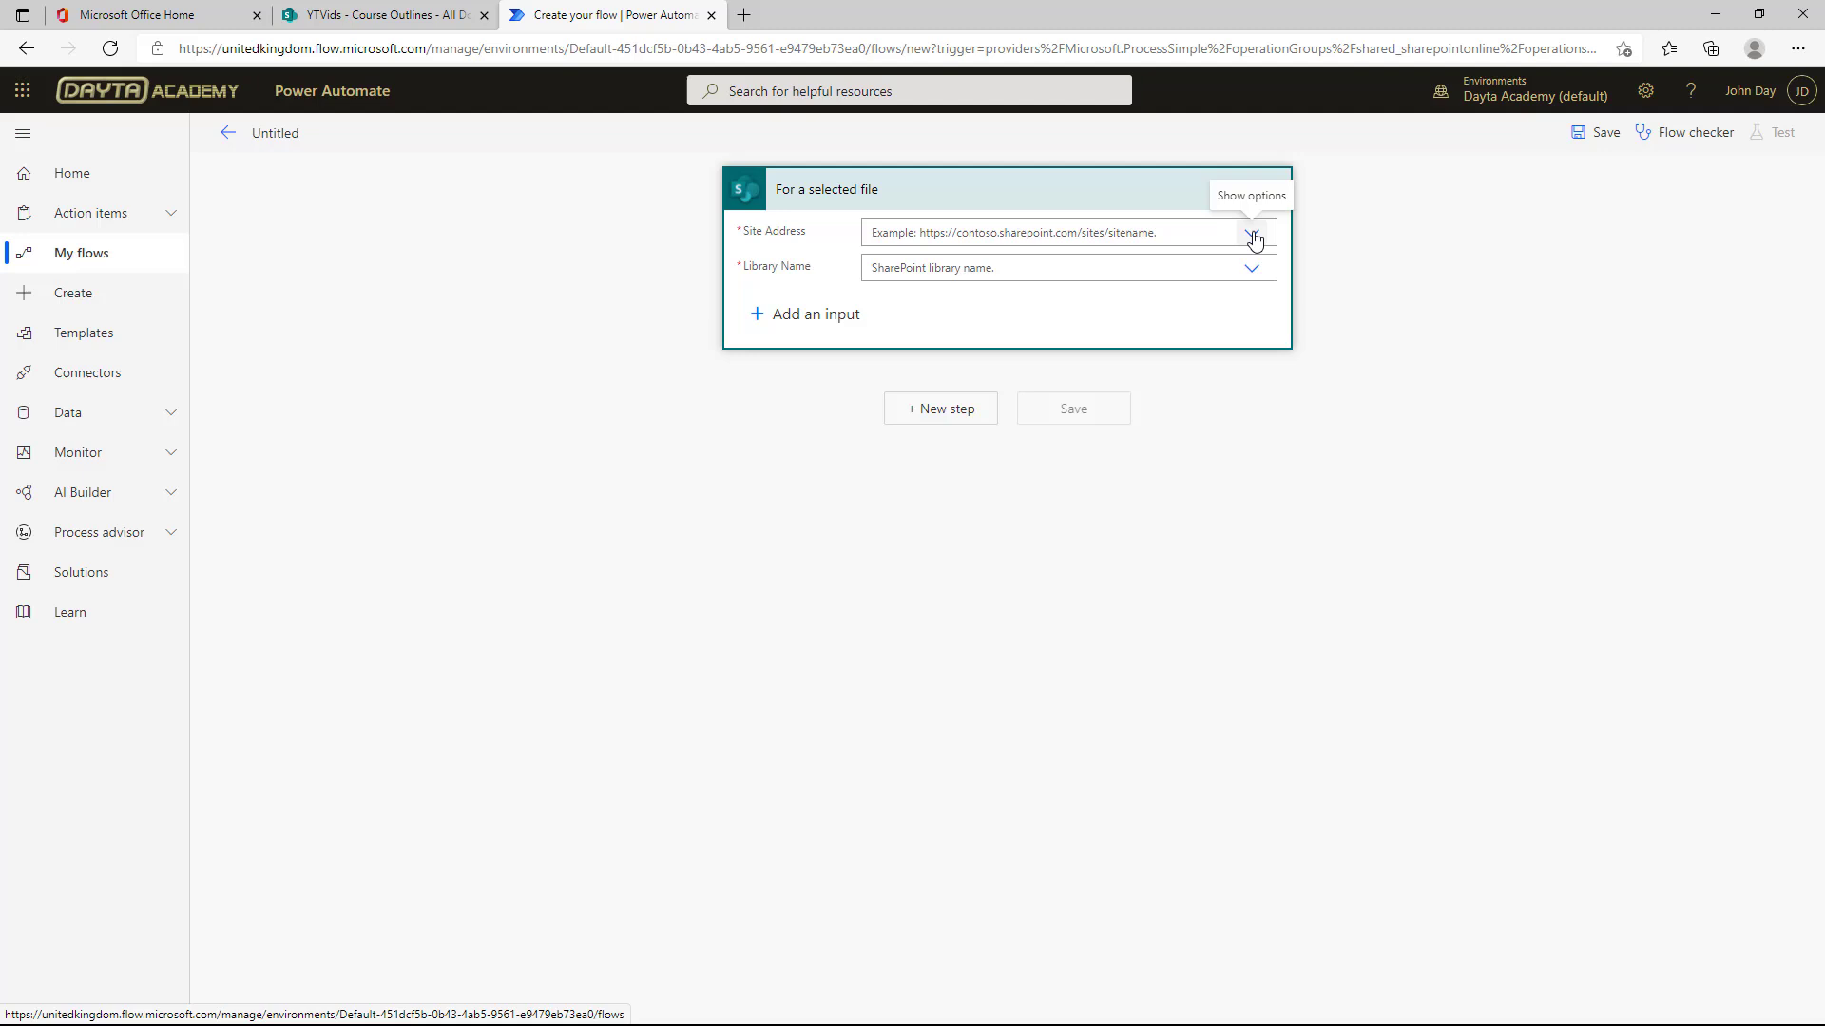
click(1254, 236)
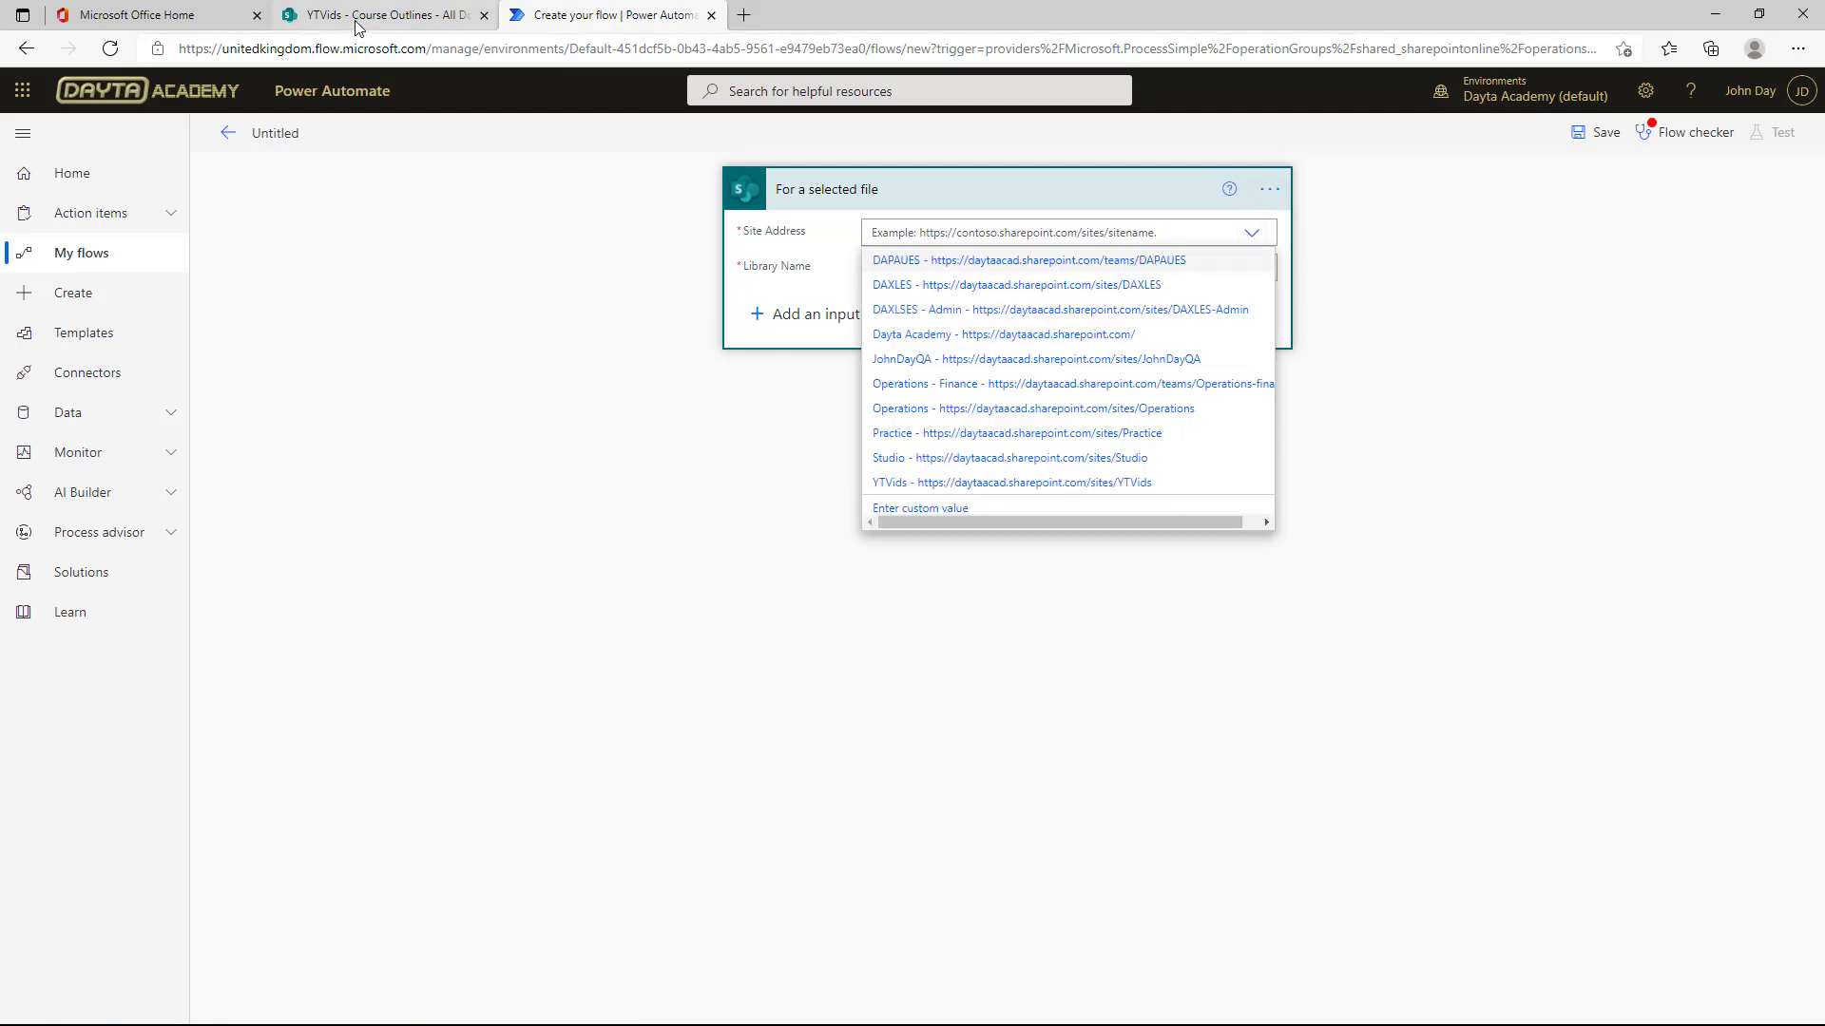
click(1010, 484)
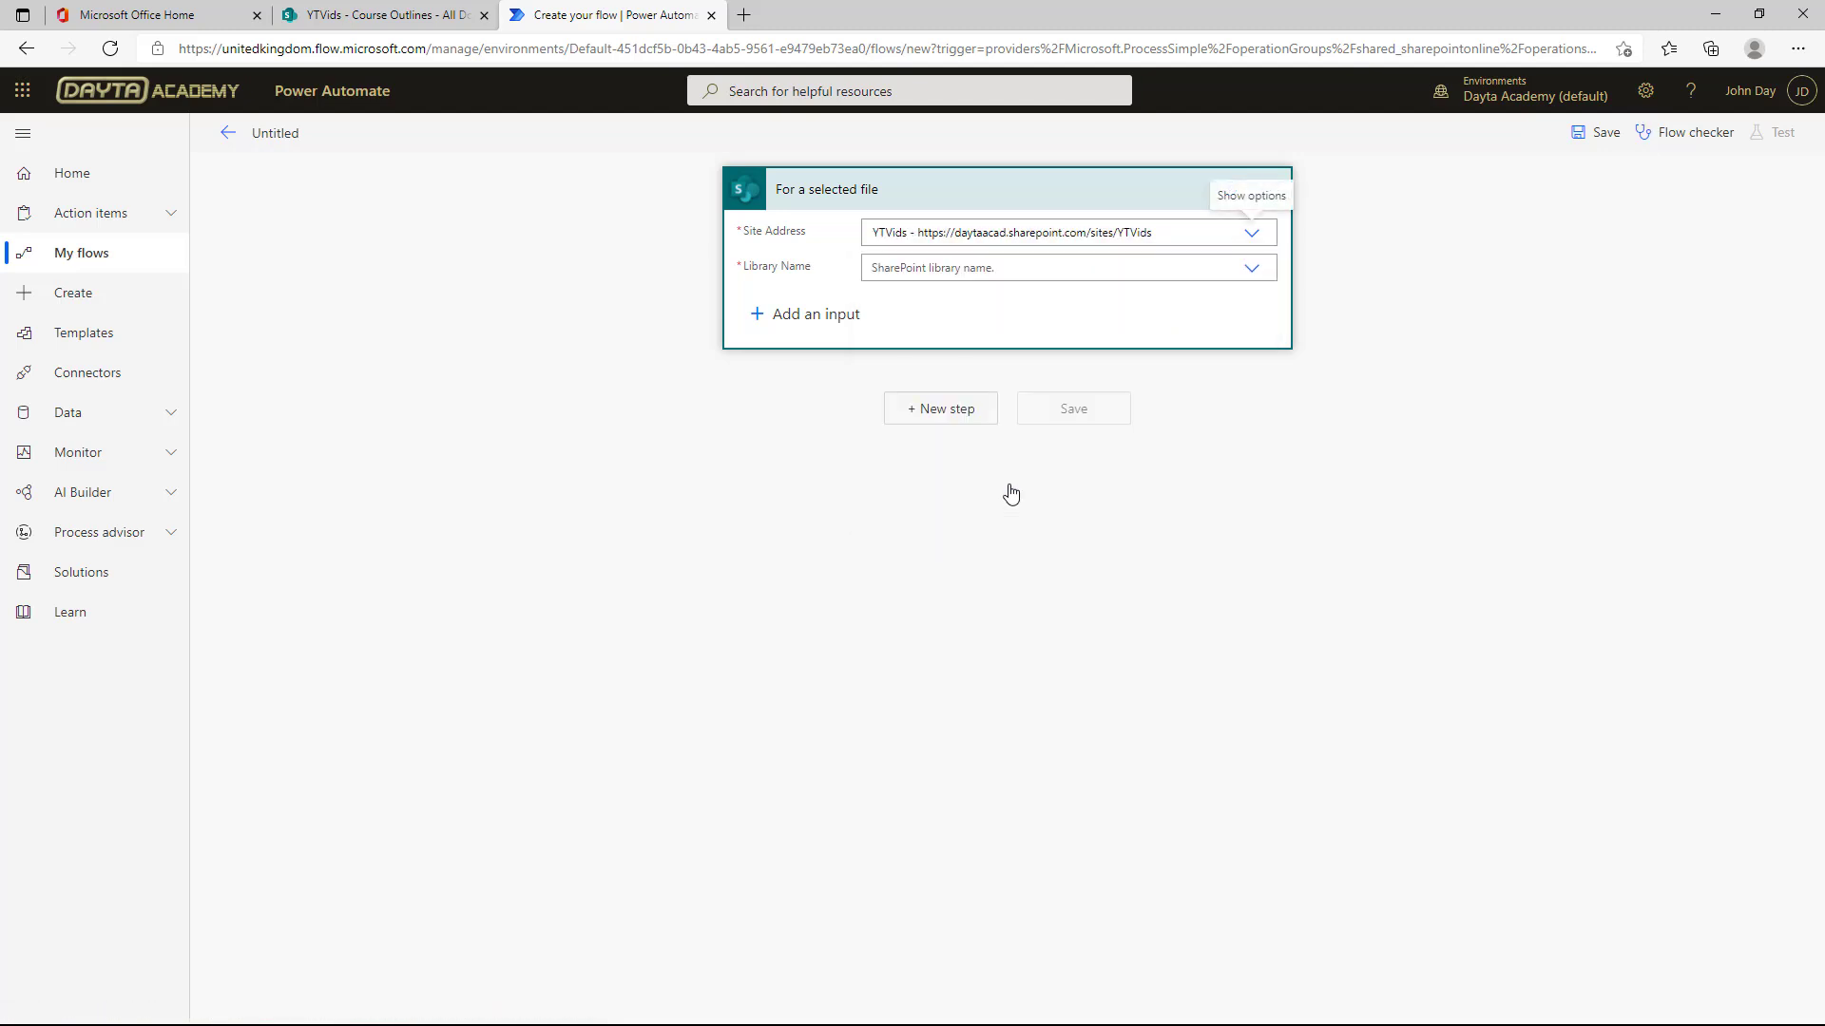
click(1252, 271)
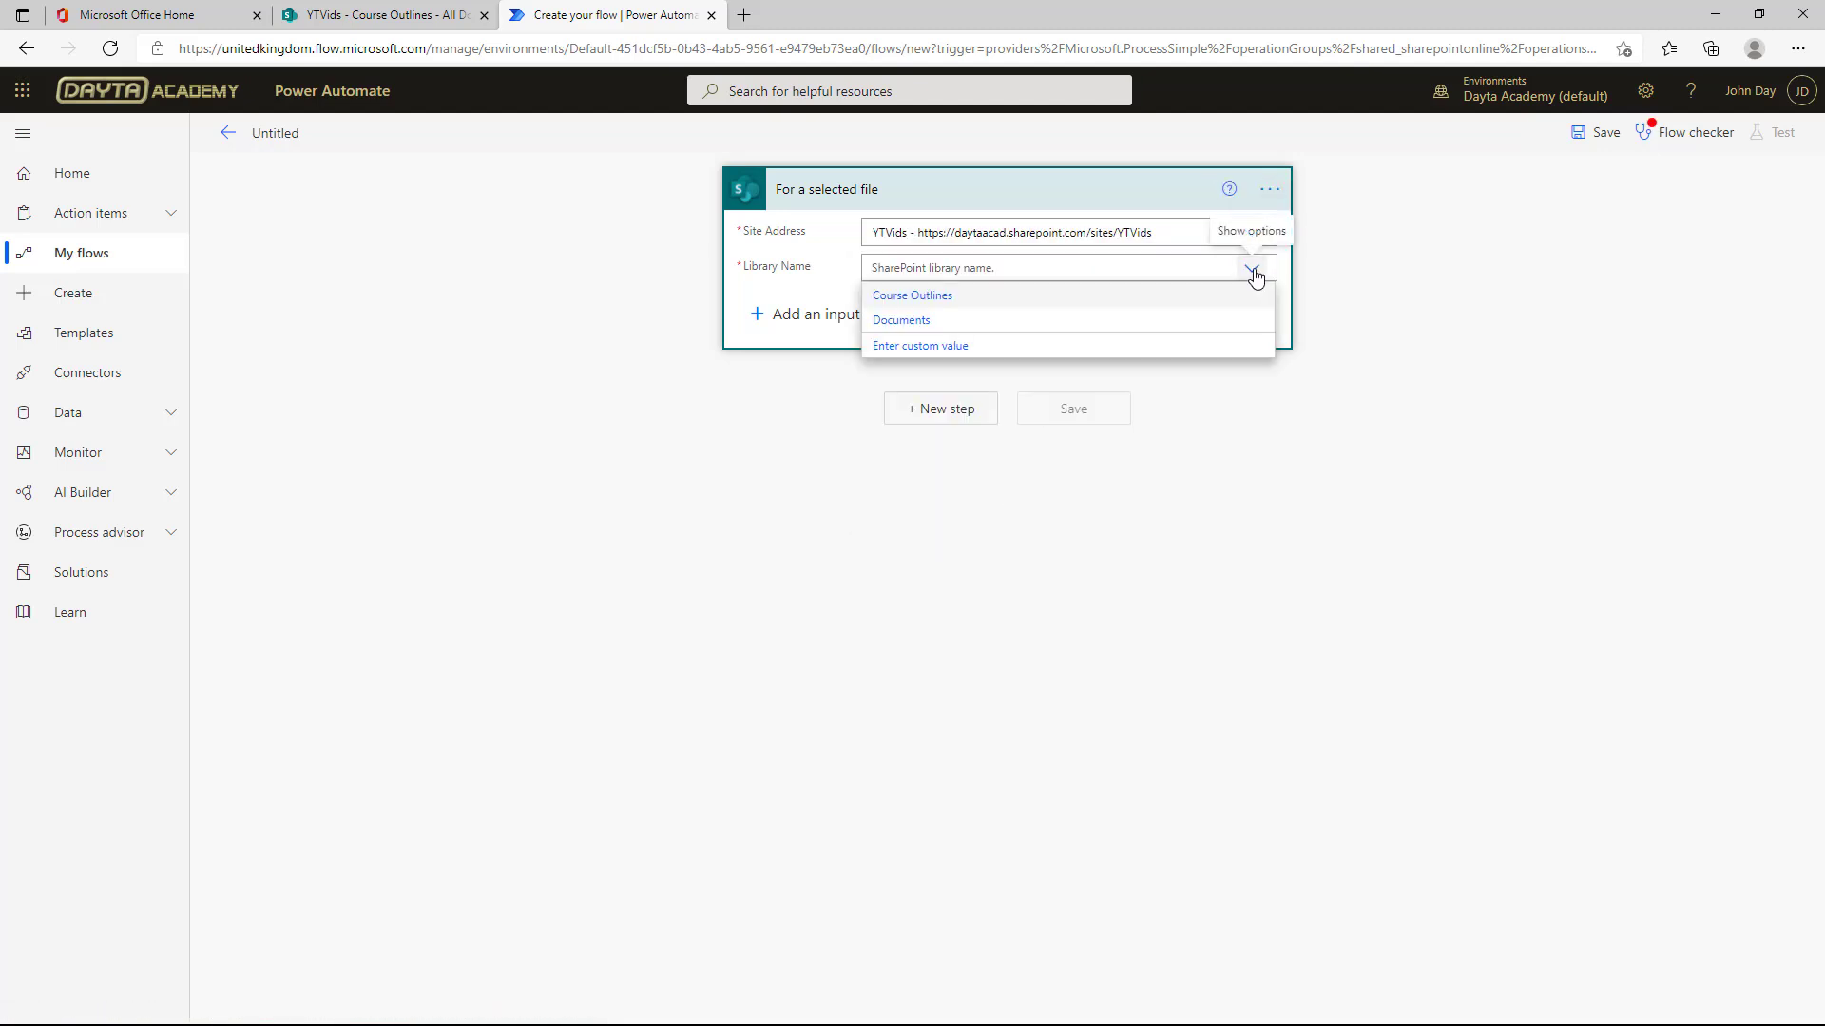
click(922, 302)
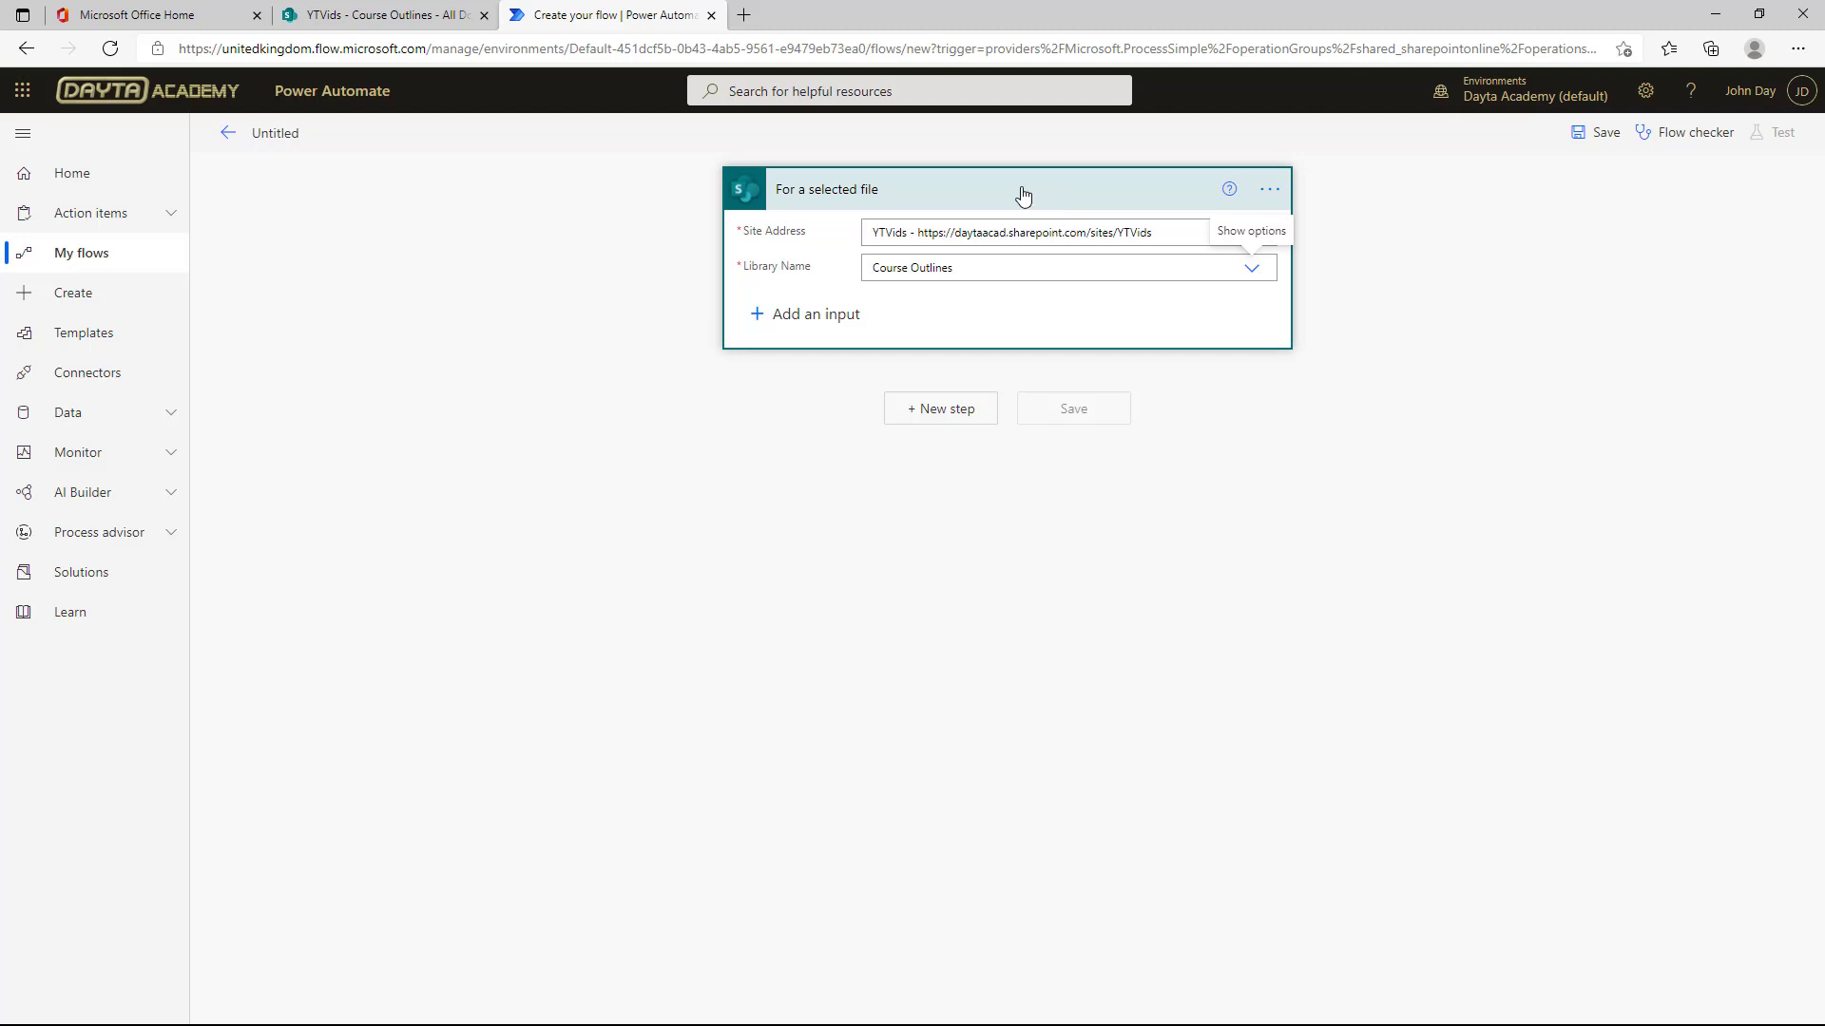
click(385, 16)
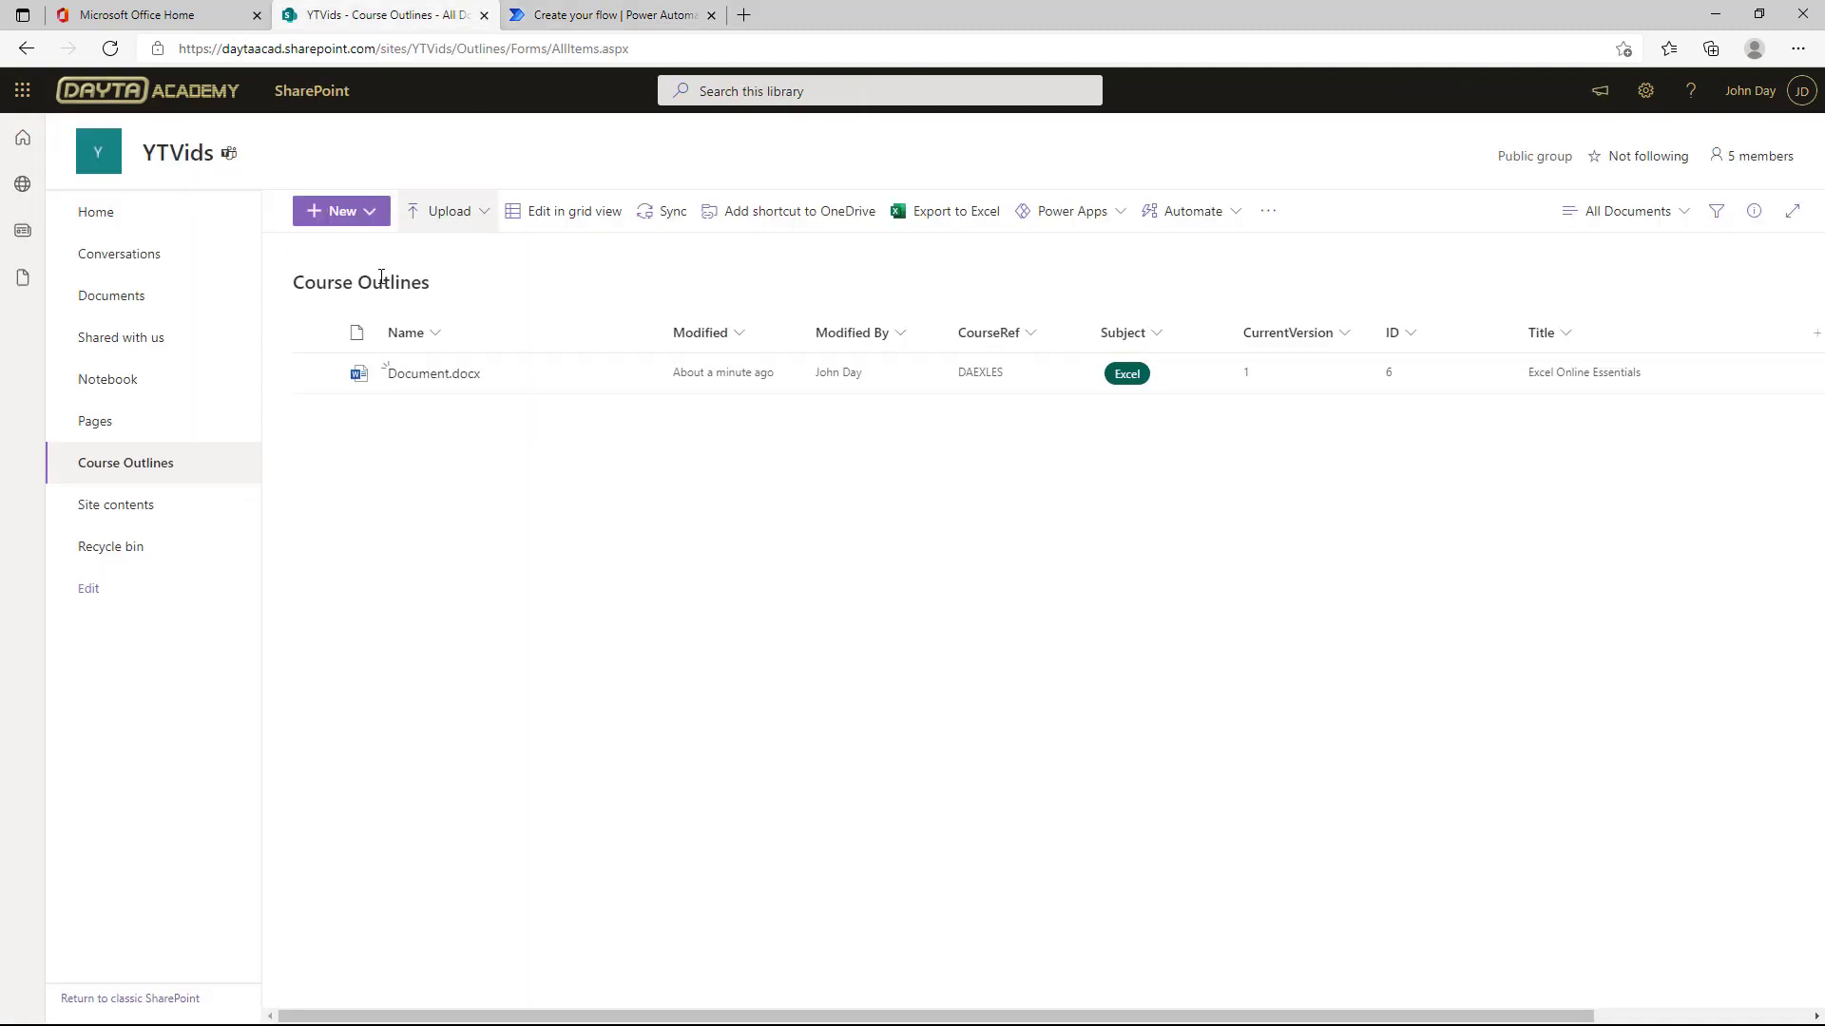
Step: Select Document.docx, check its Automate options for Power Automate, and return to the flow
click(315, 374)
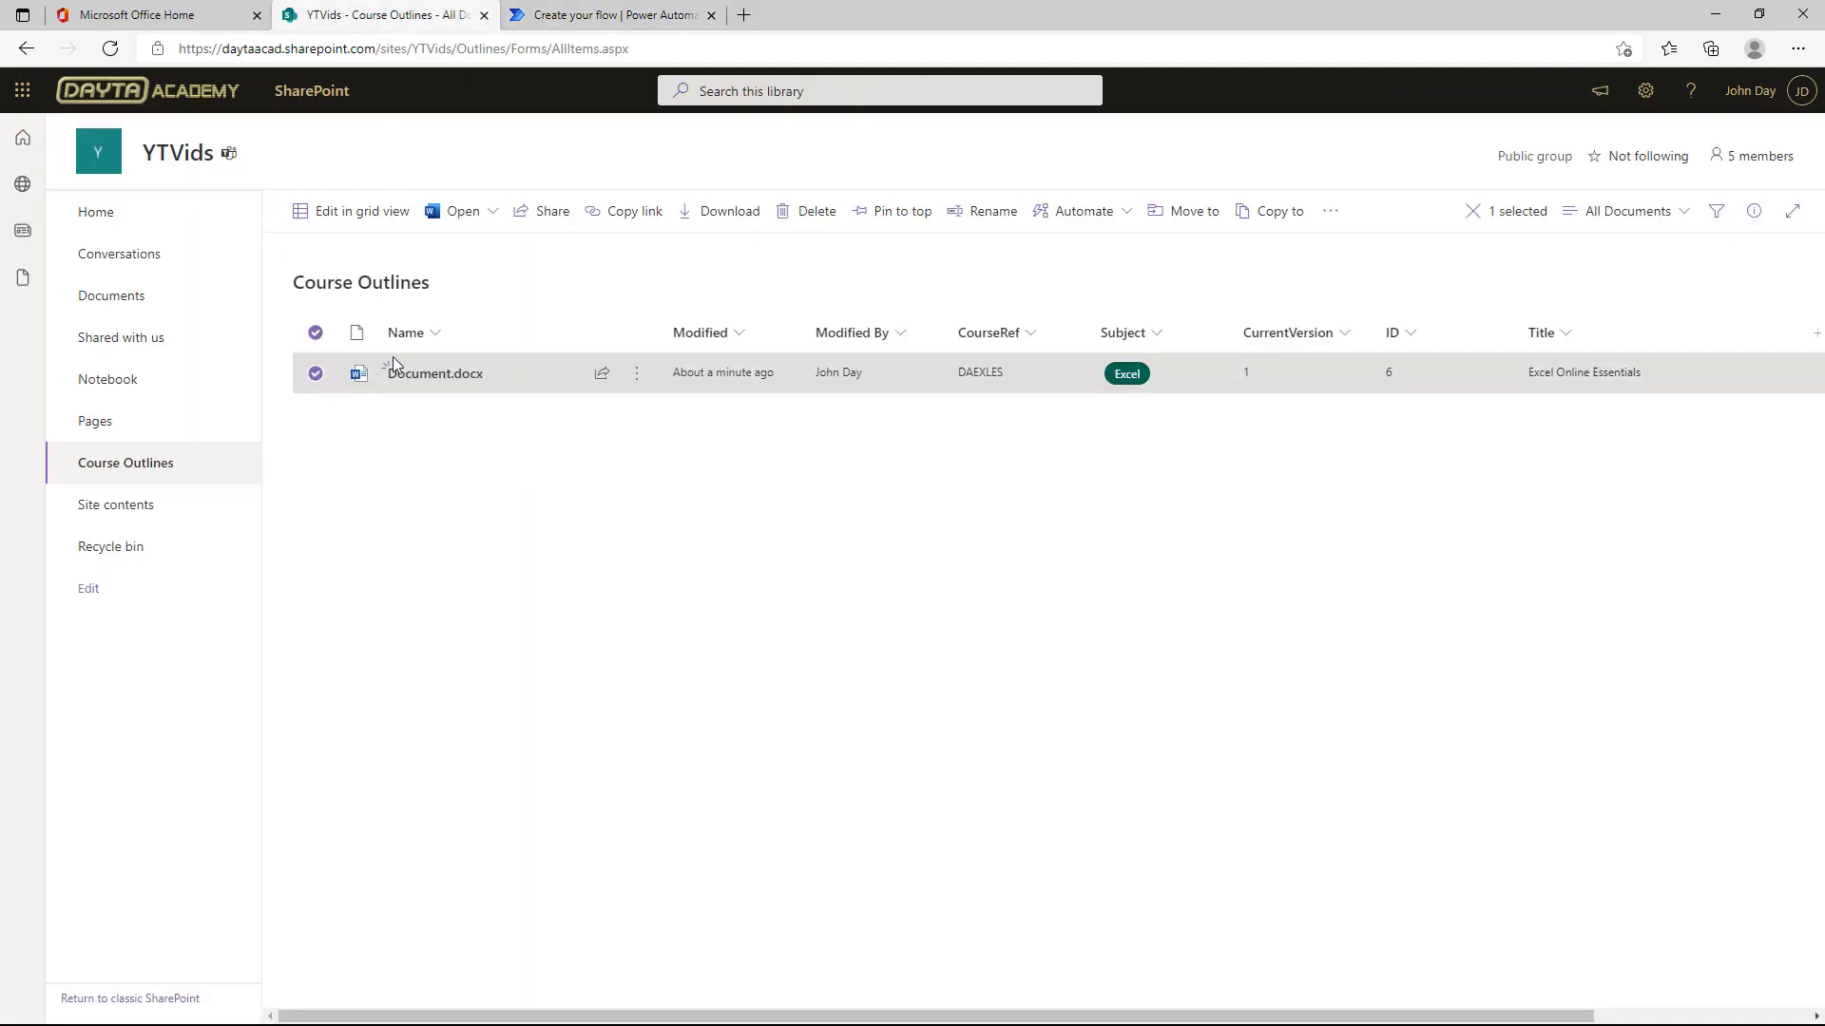
click(1126, 213)
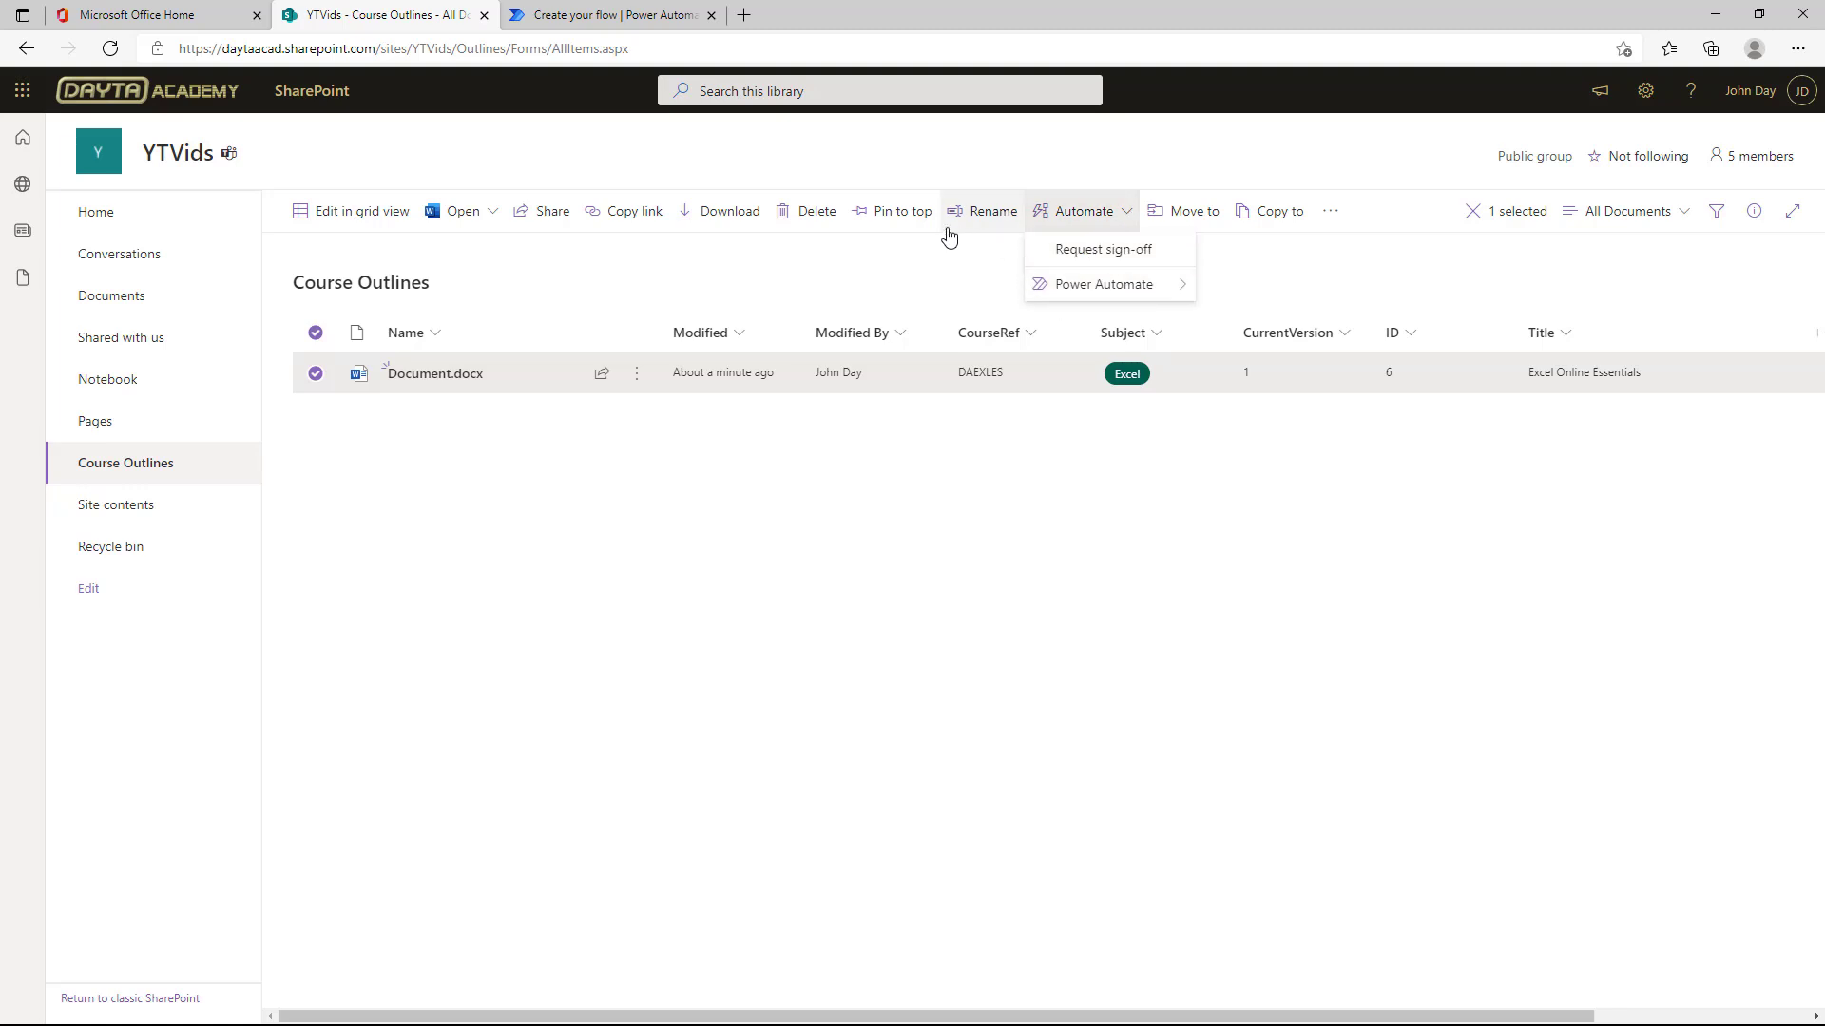
click(627, 17)
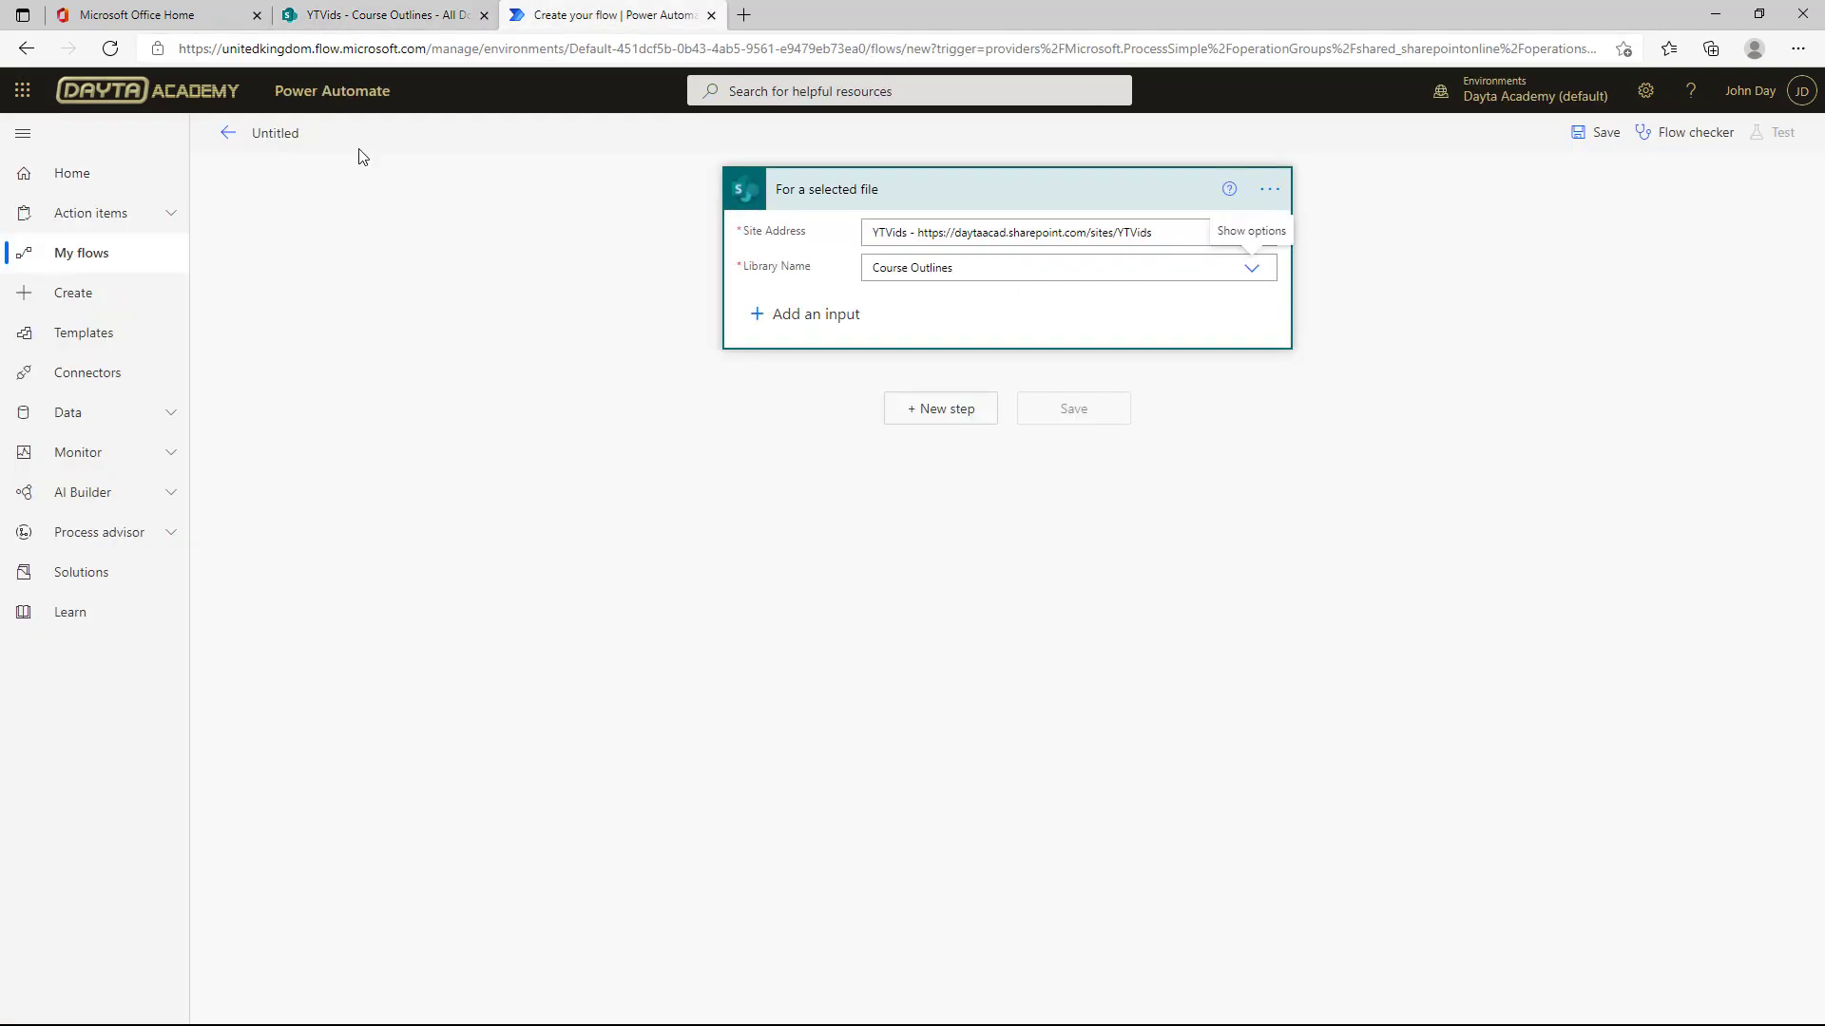
click(270, 135)
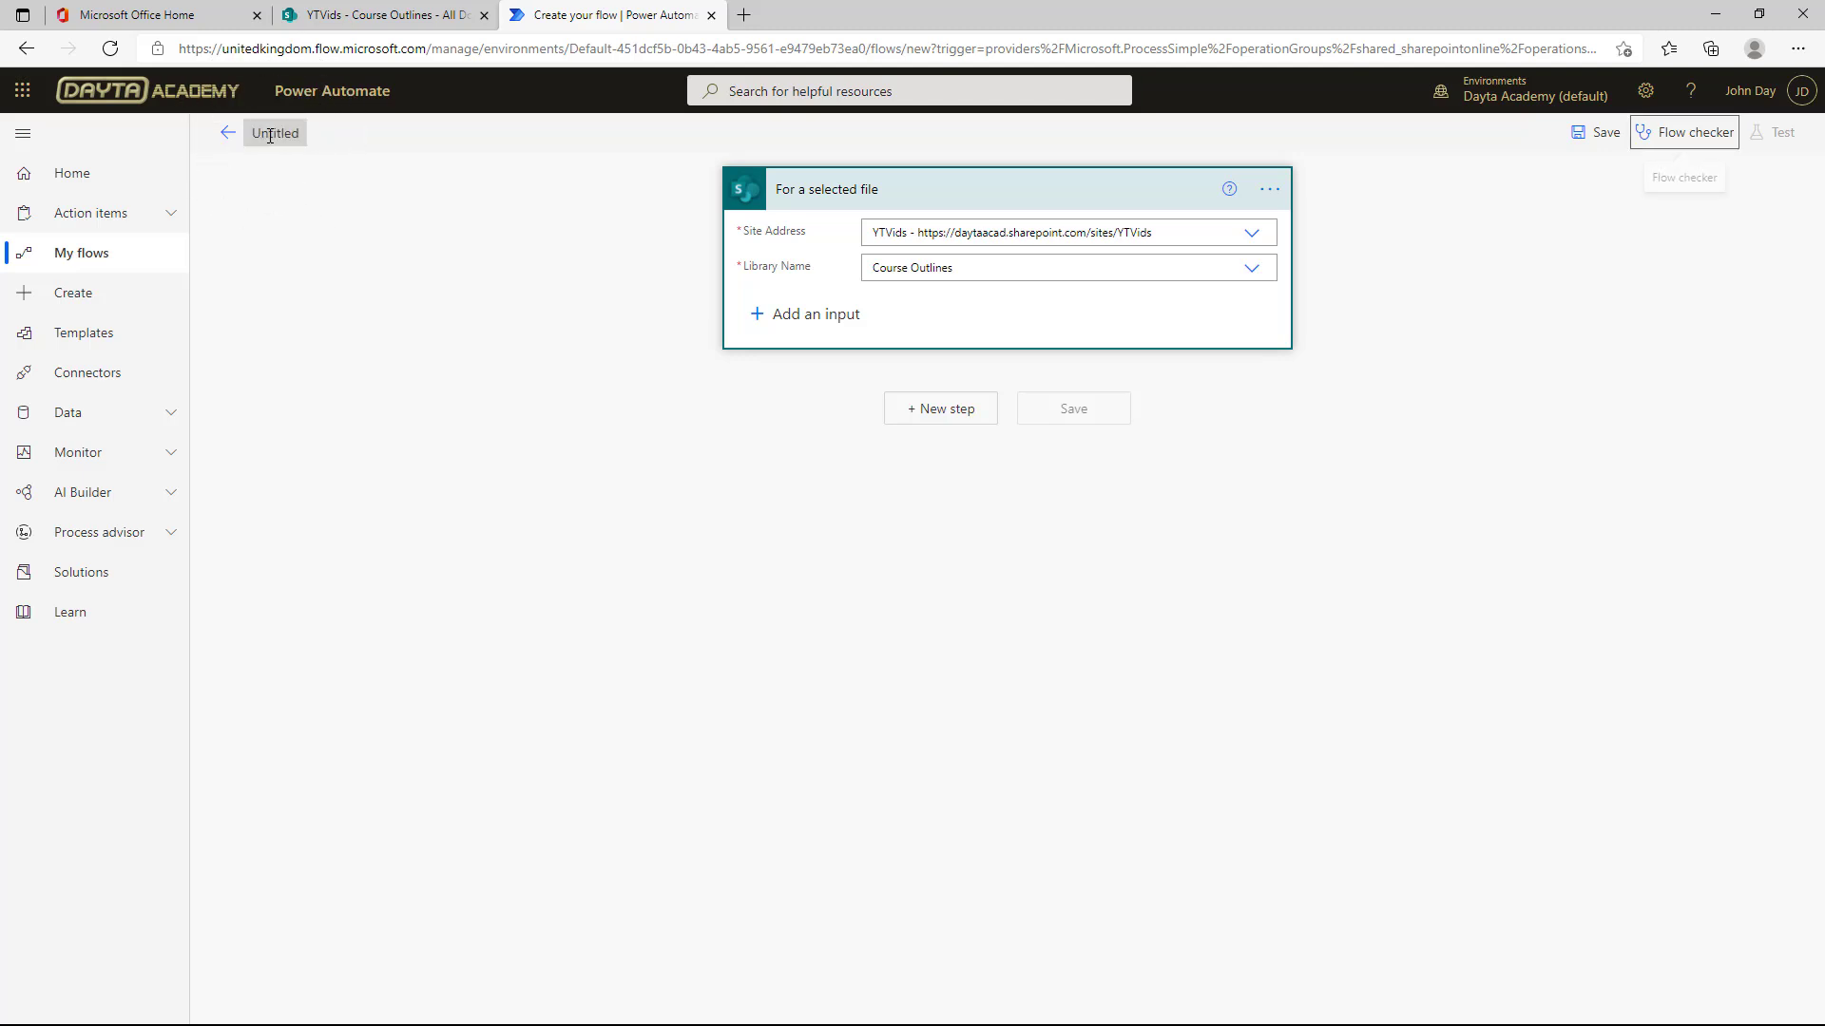
Step: Name the flow 'Update file name to CourseRef'
text(Update file)
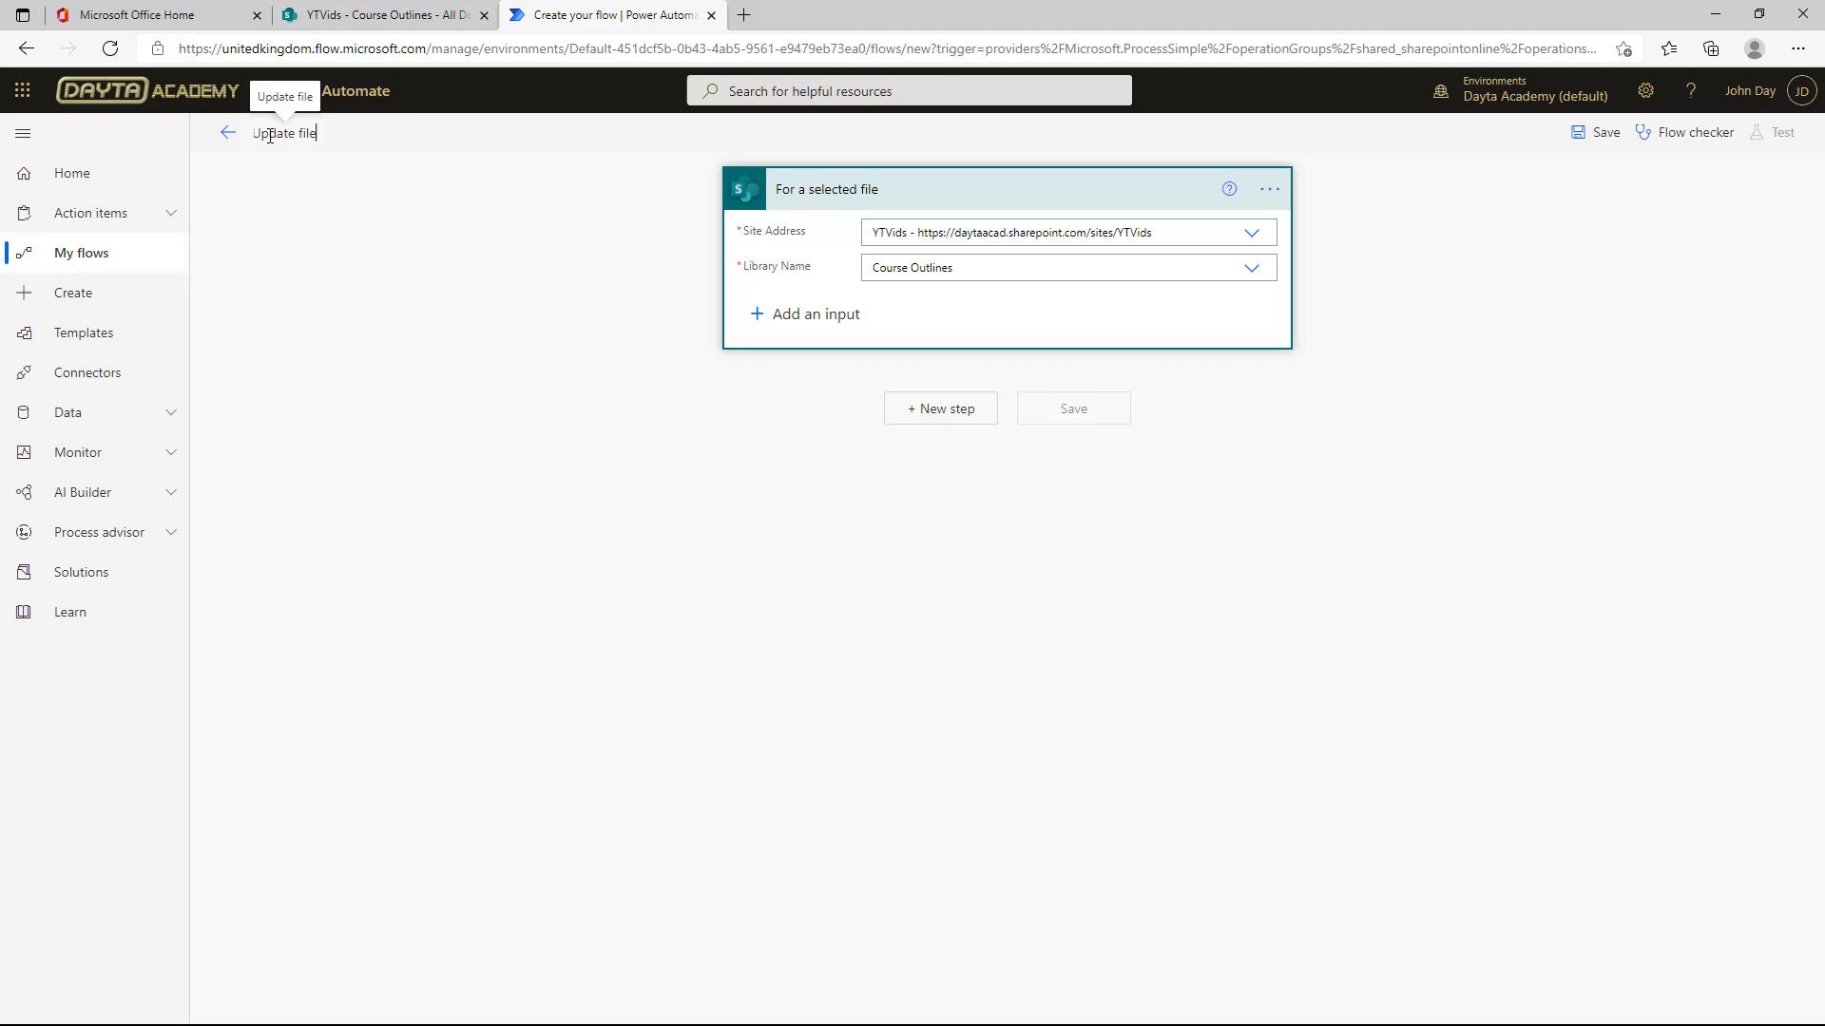
text( name to CourseRef)
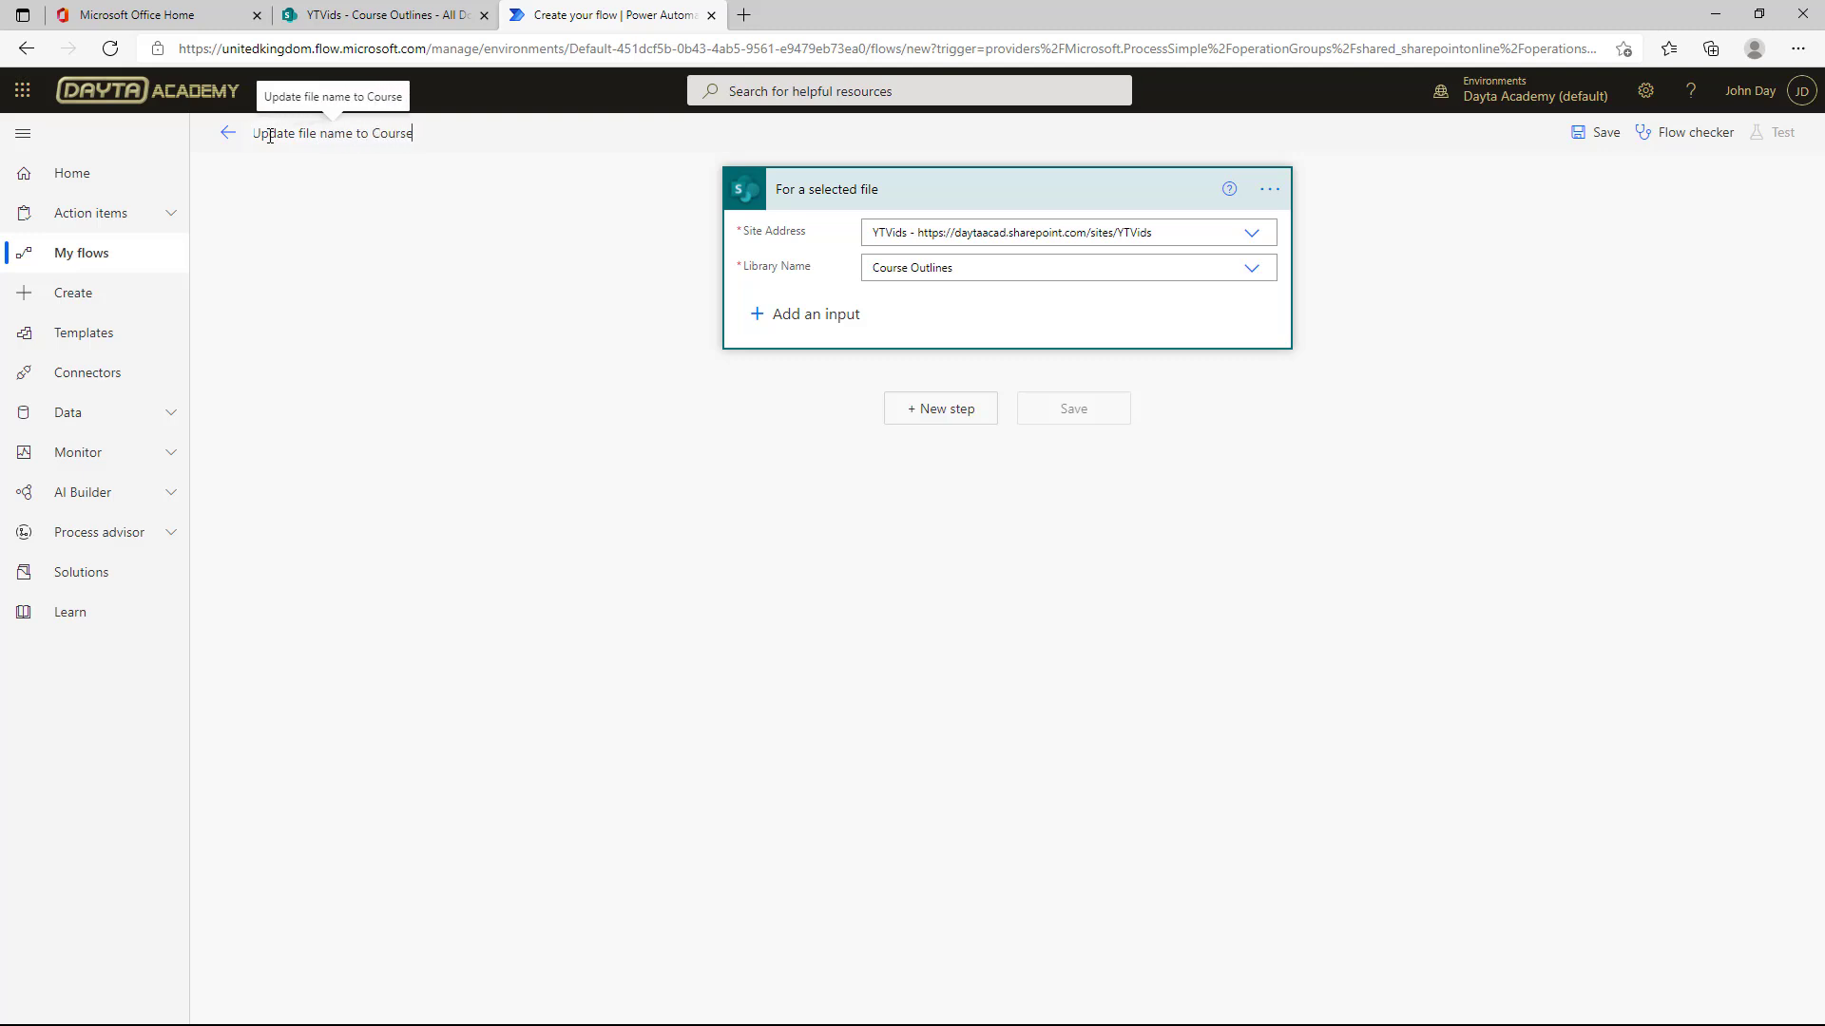
click(900, 506)
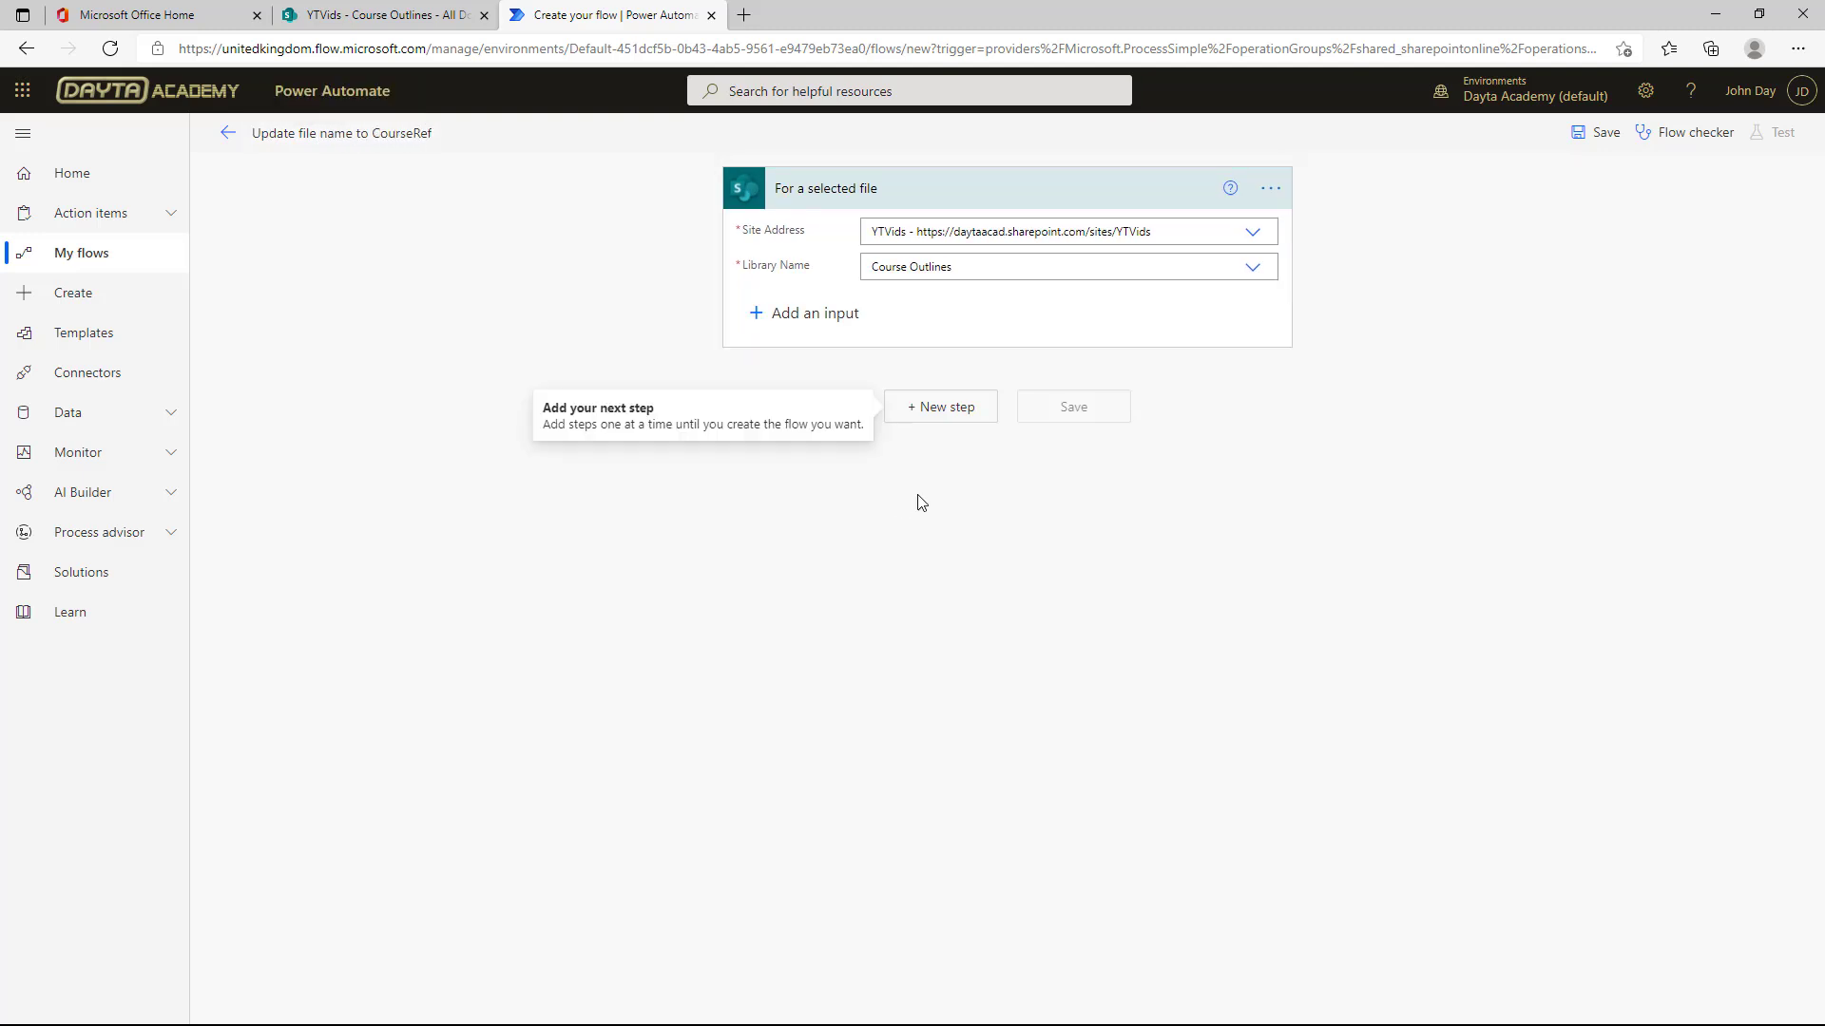
Step: Add Get file properties with site YTVids, library Course Outlines, and Id from the trigger's ID
click(938, 408)
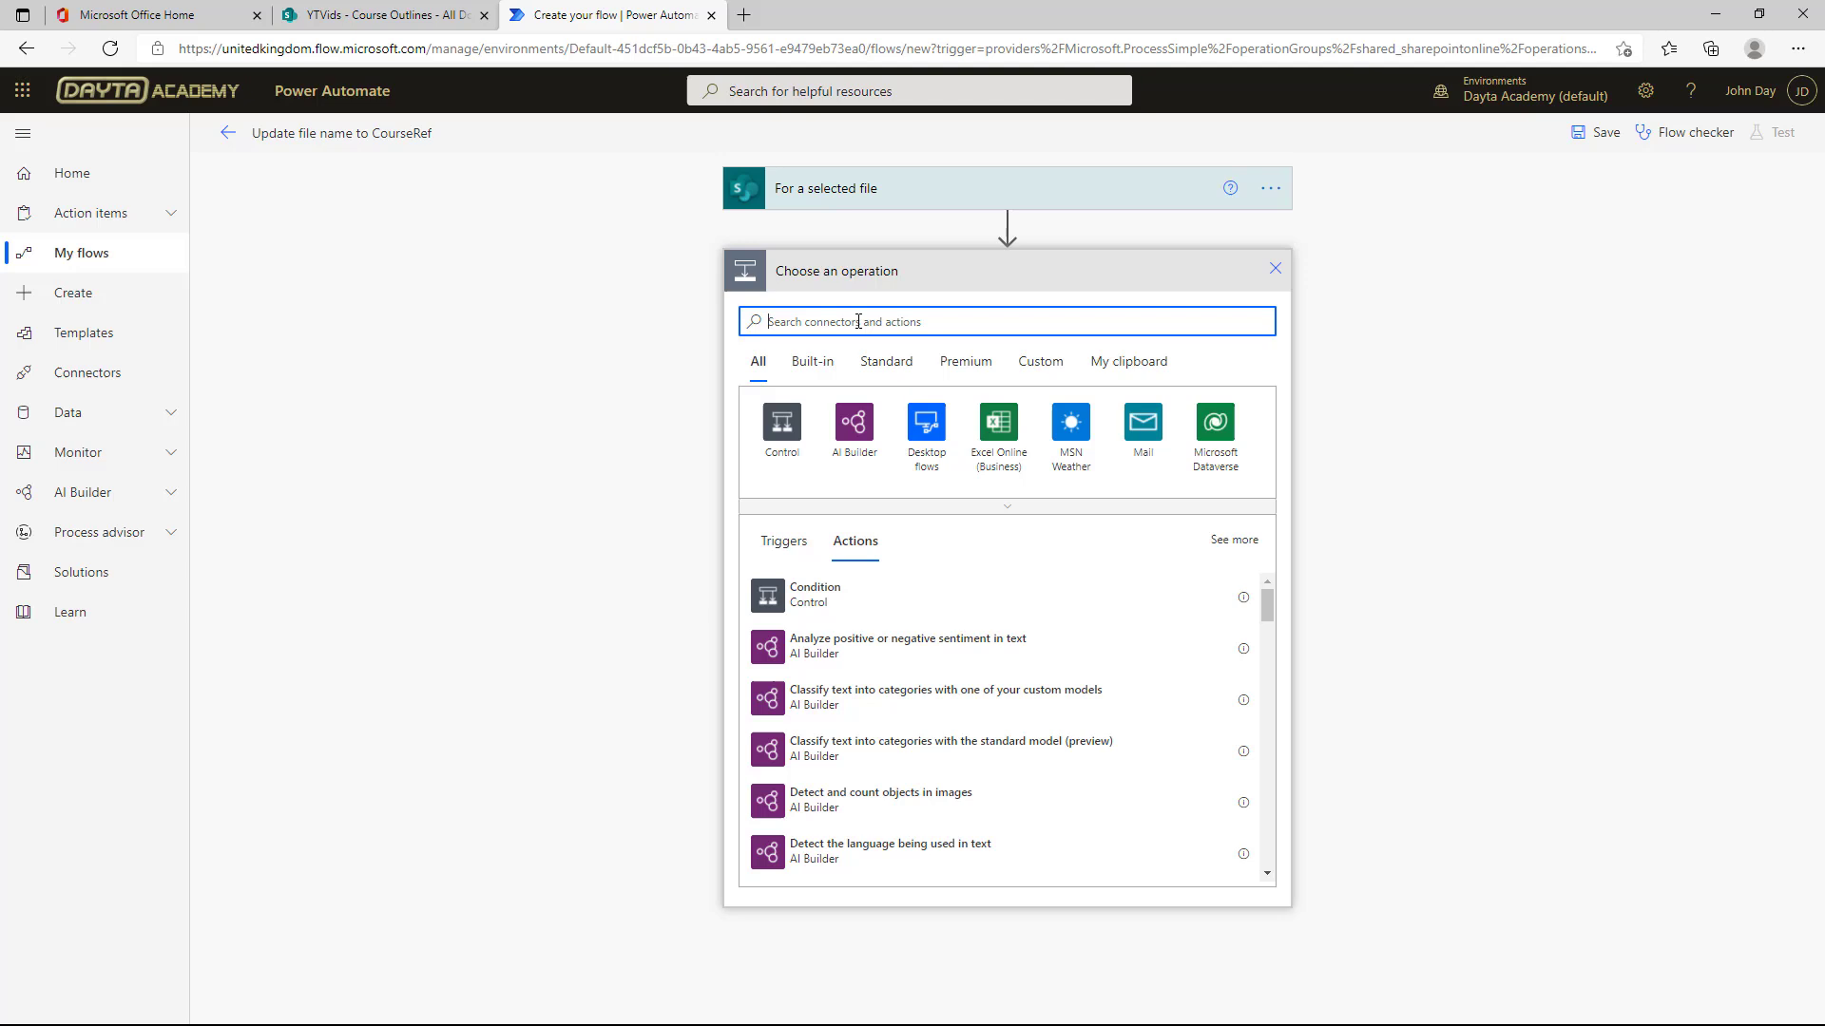
text(sharePoint)
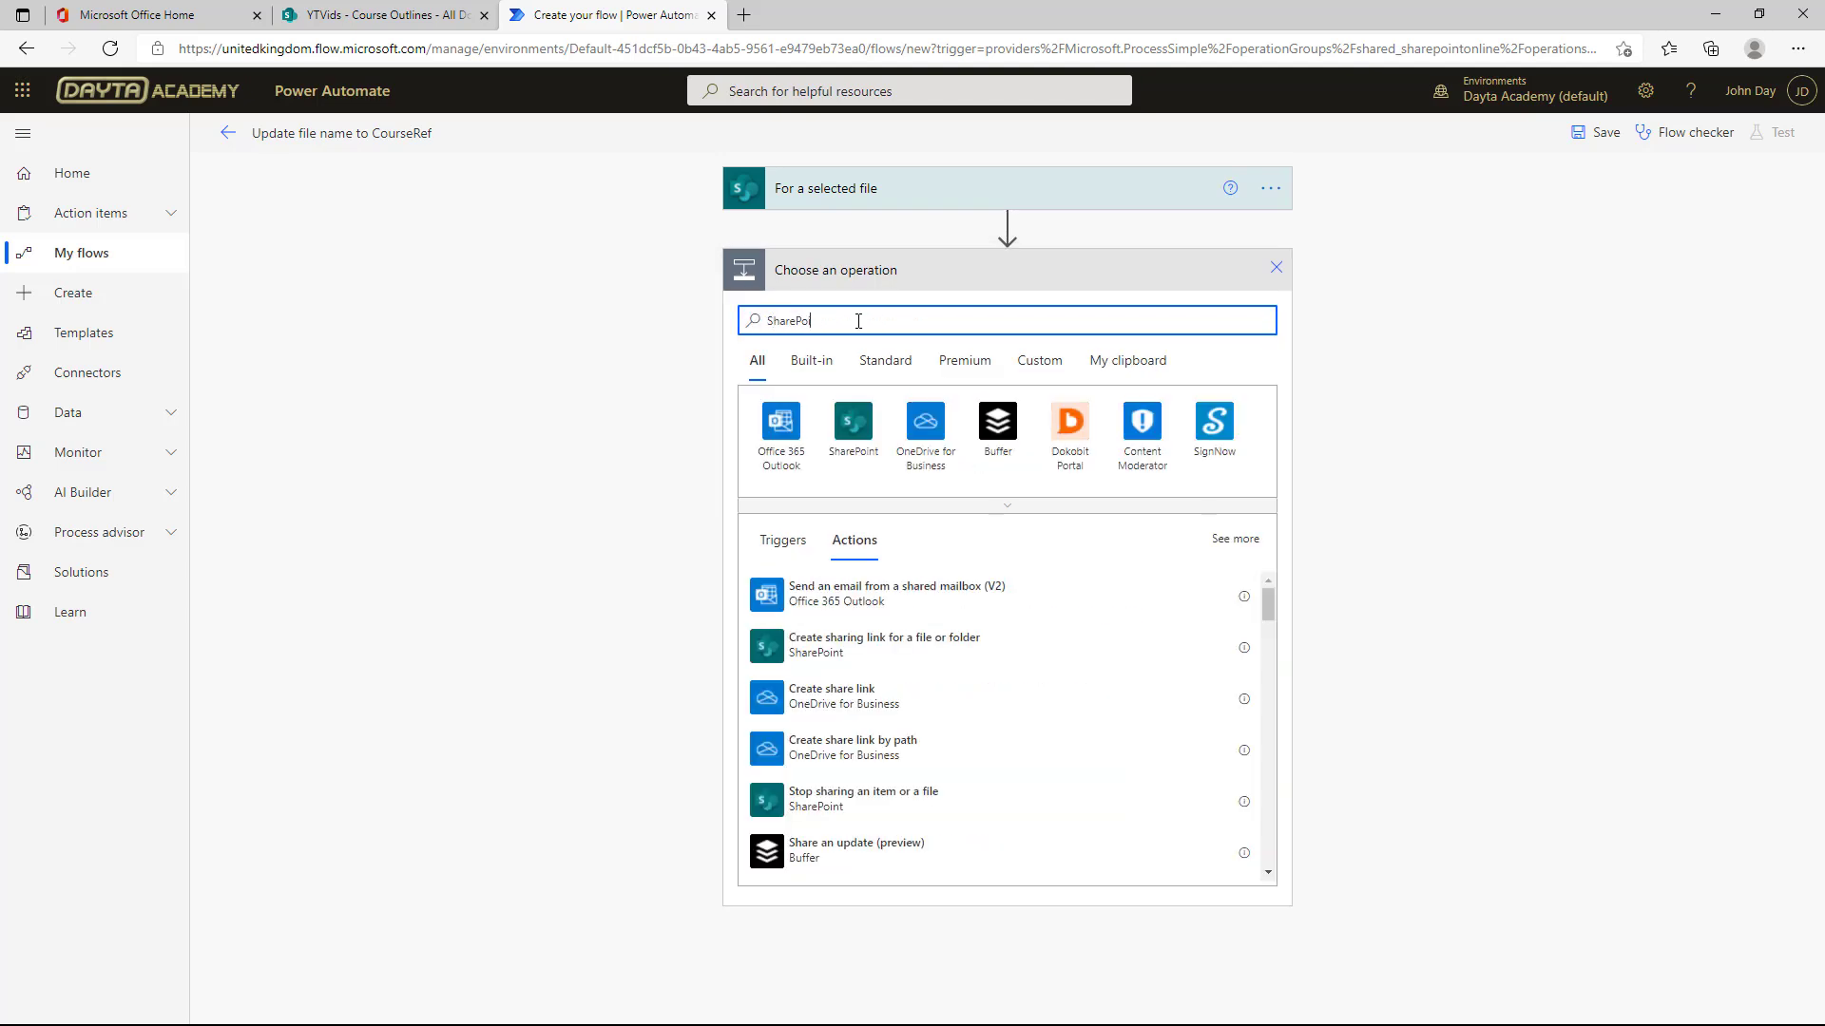
text( Get)
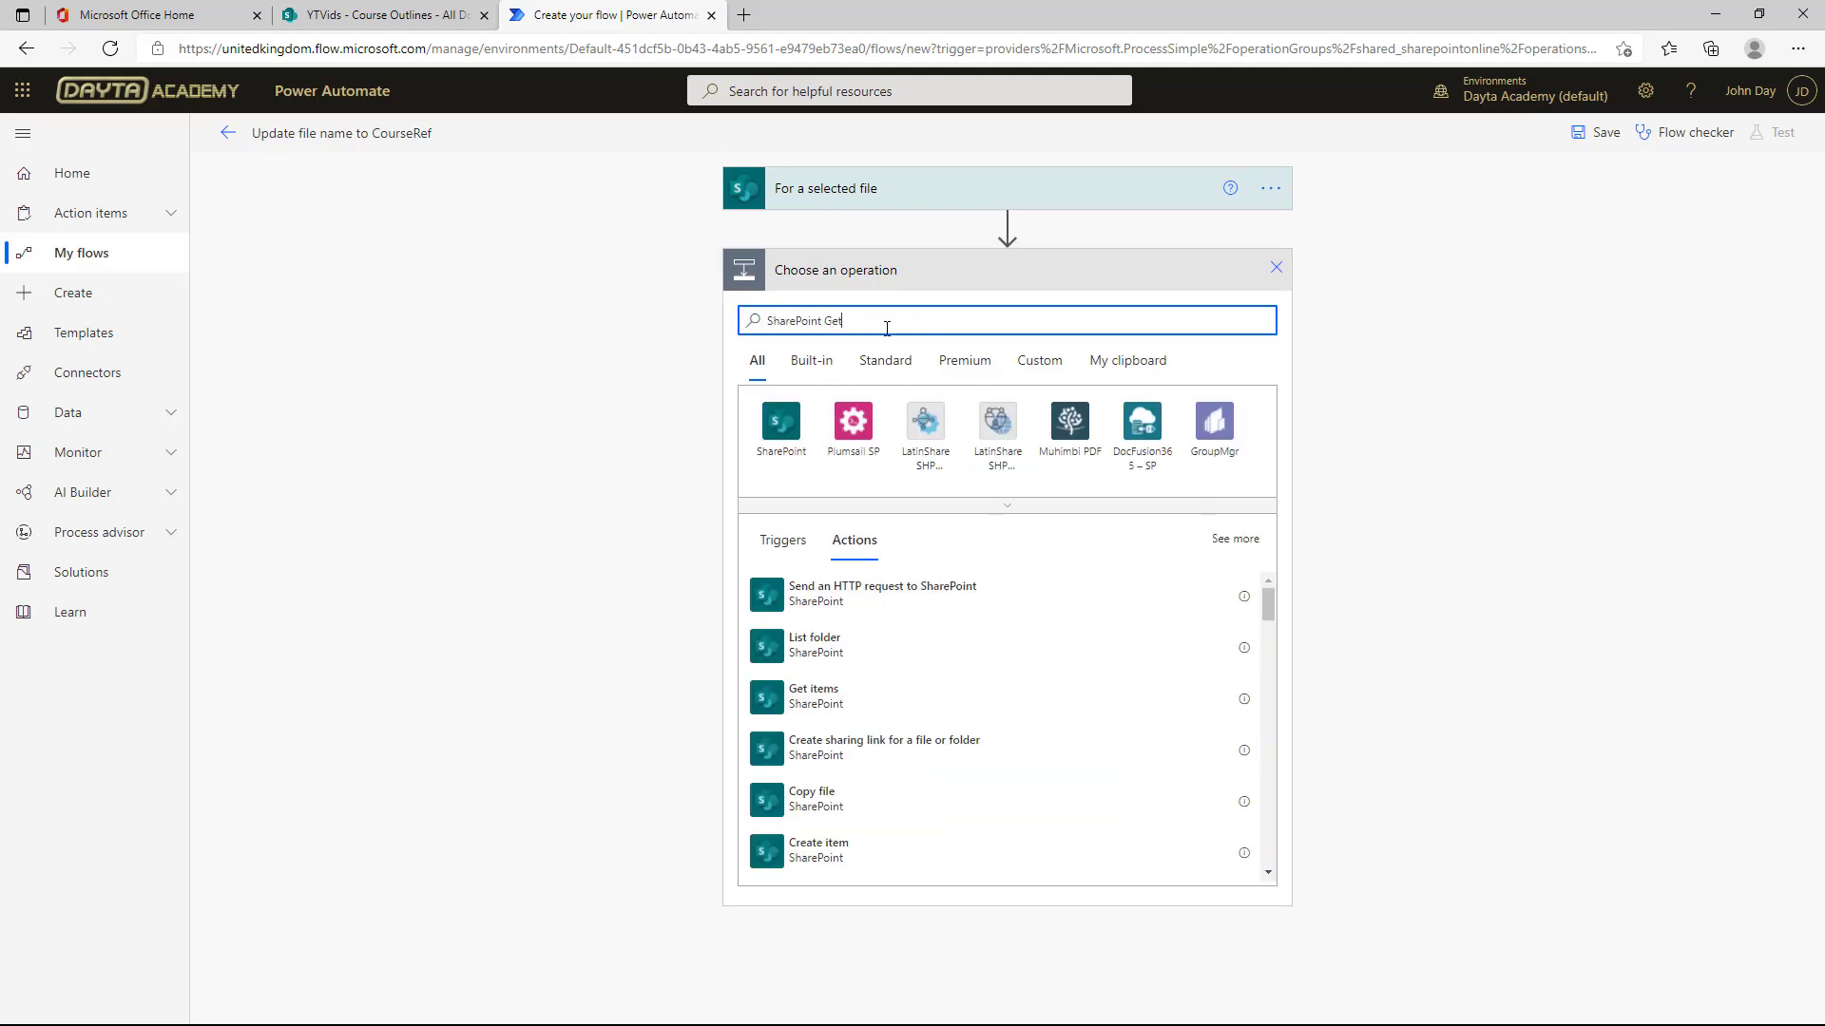
text( file)
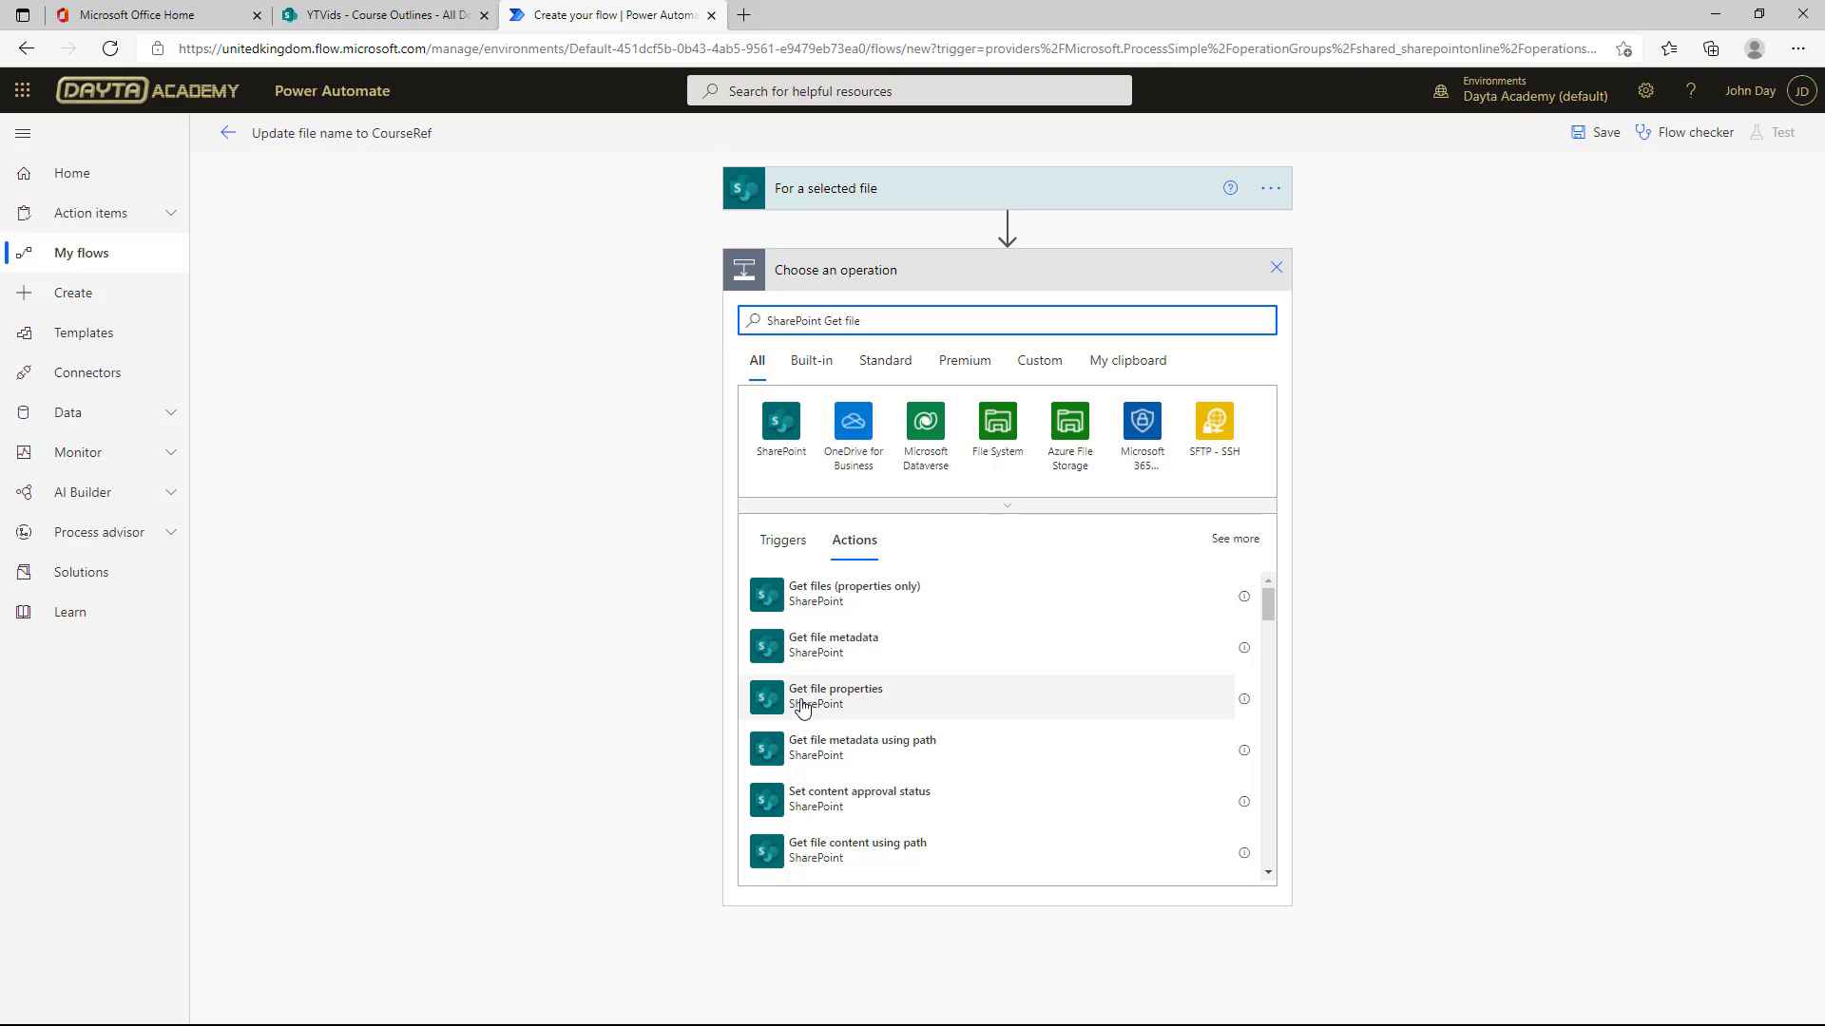
click(788, 701)
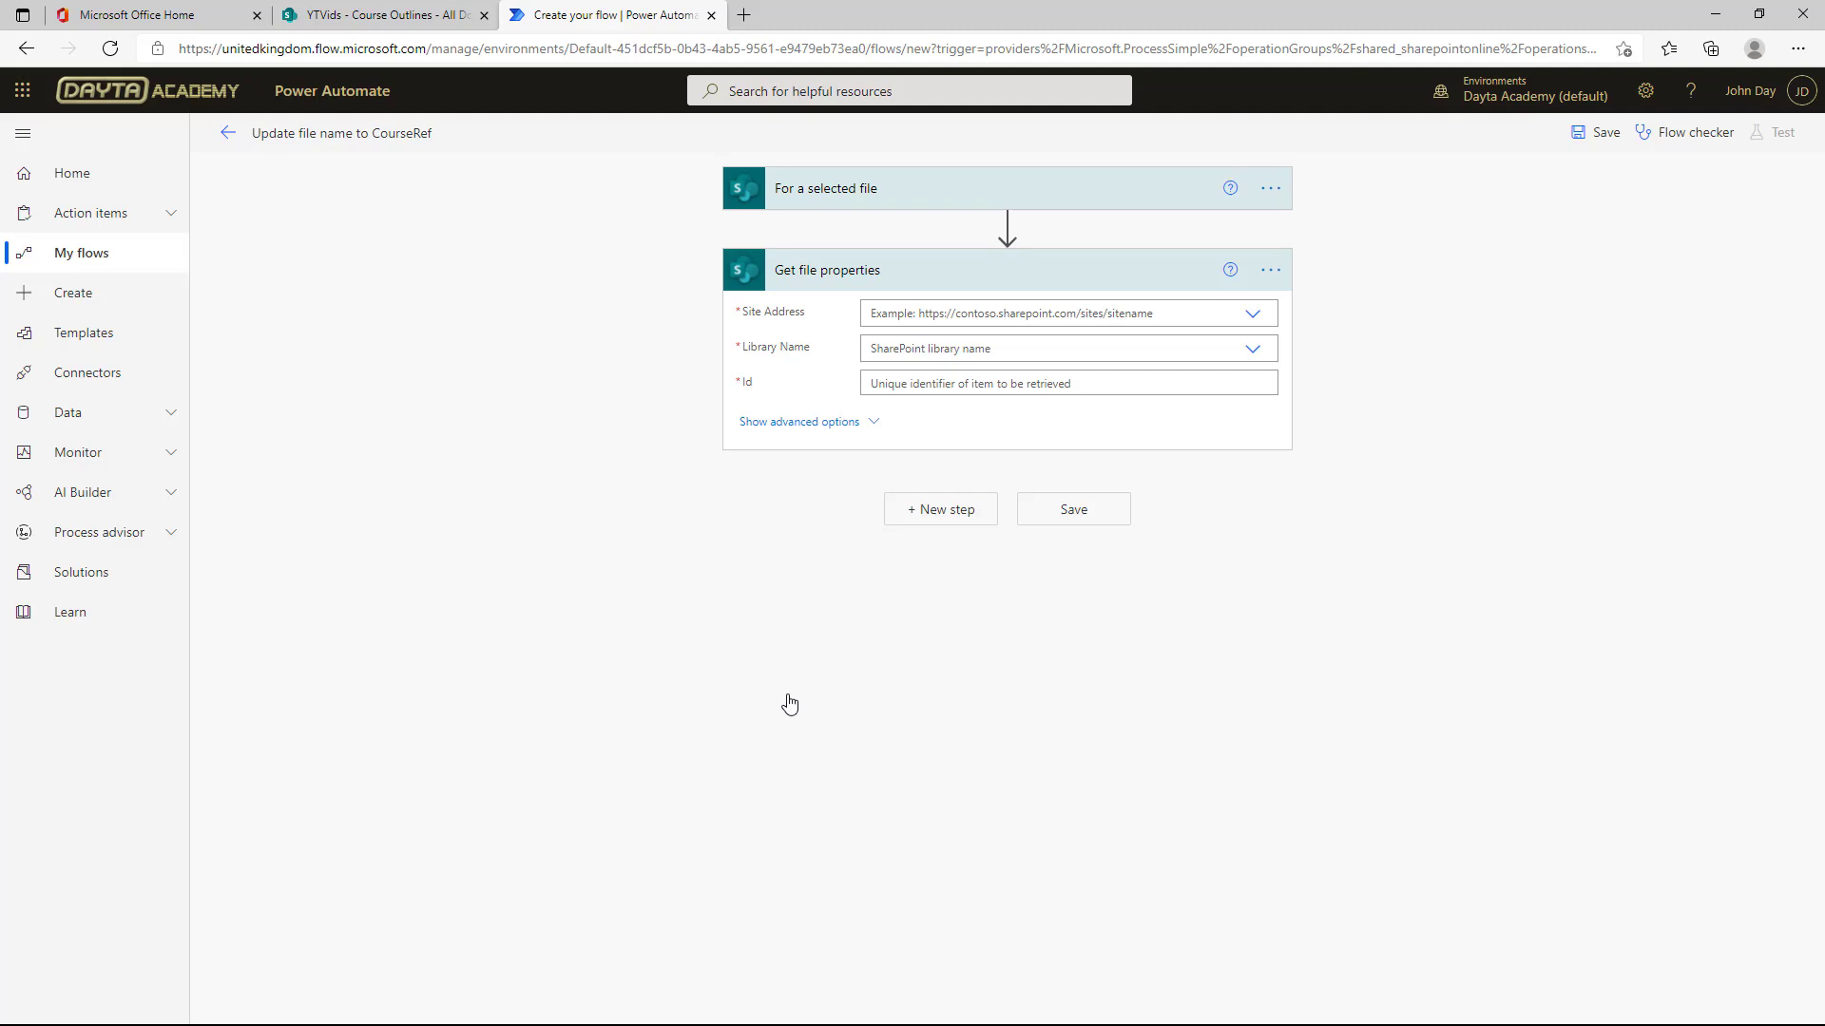
click(1253, 316)
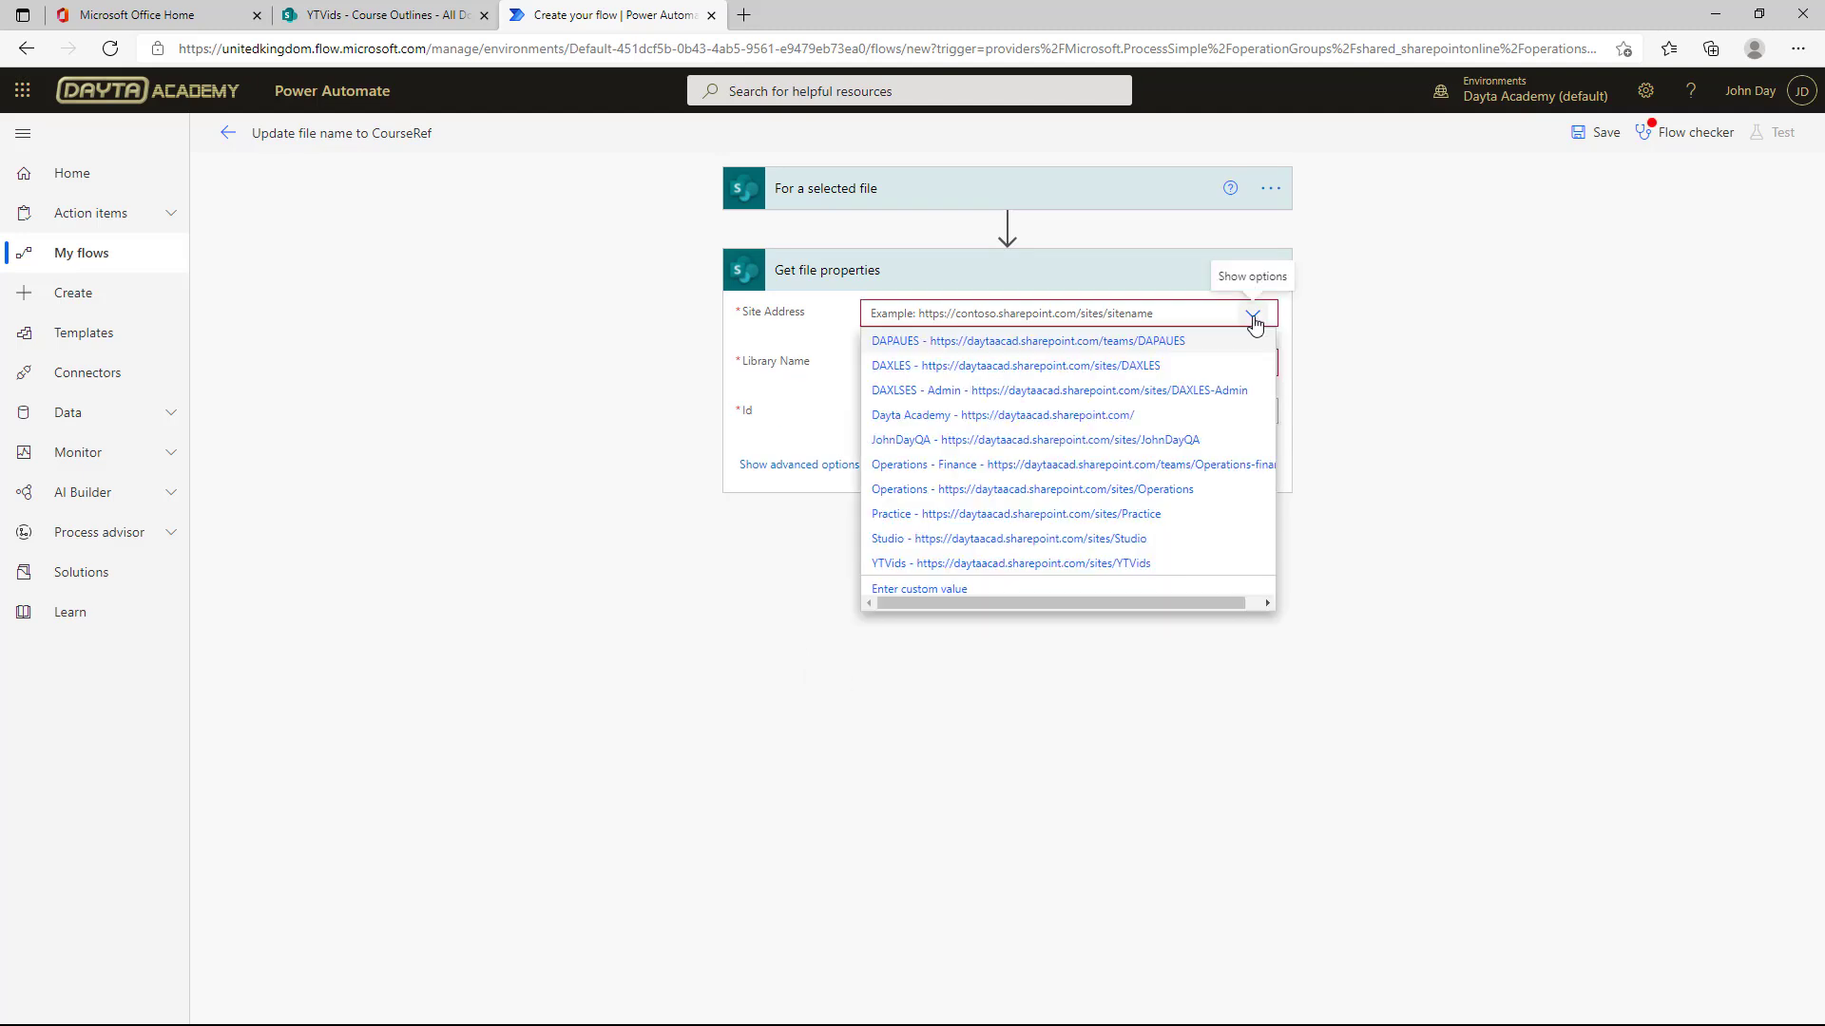
click(1007, 563)
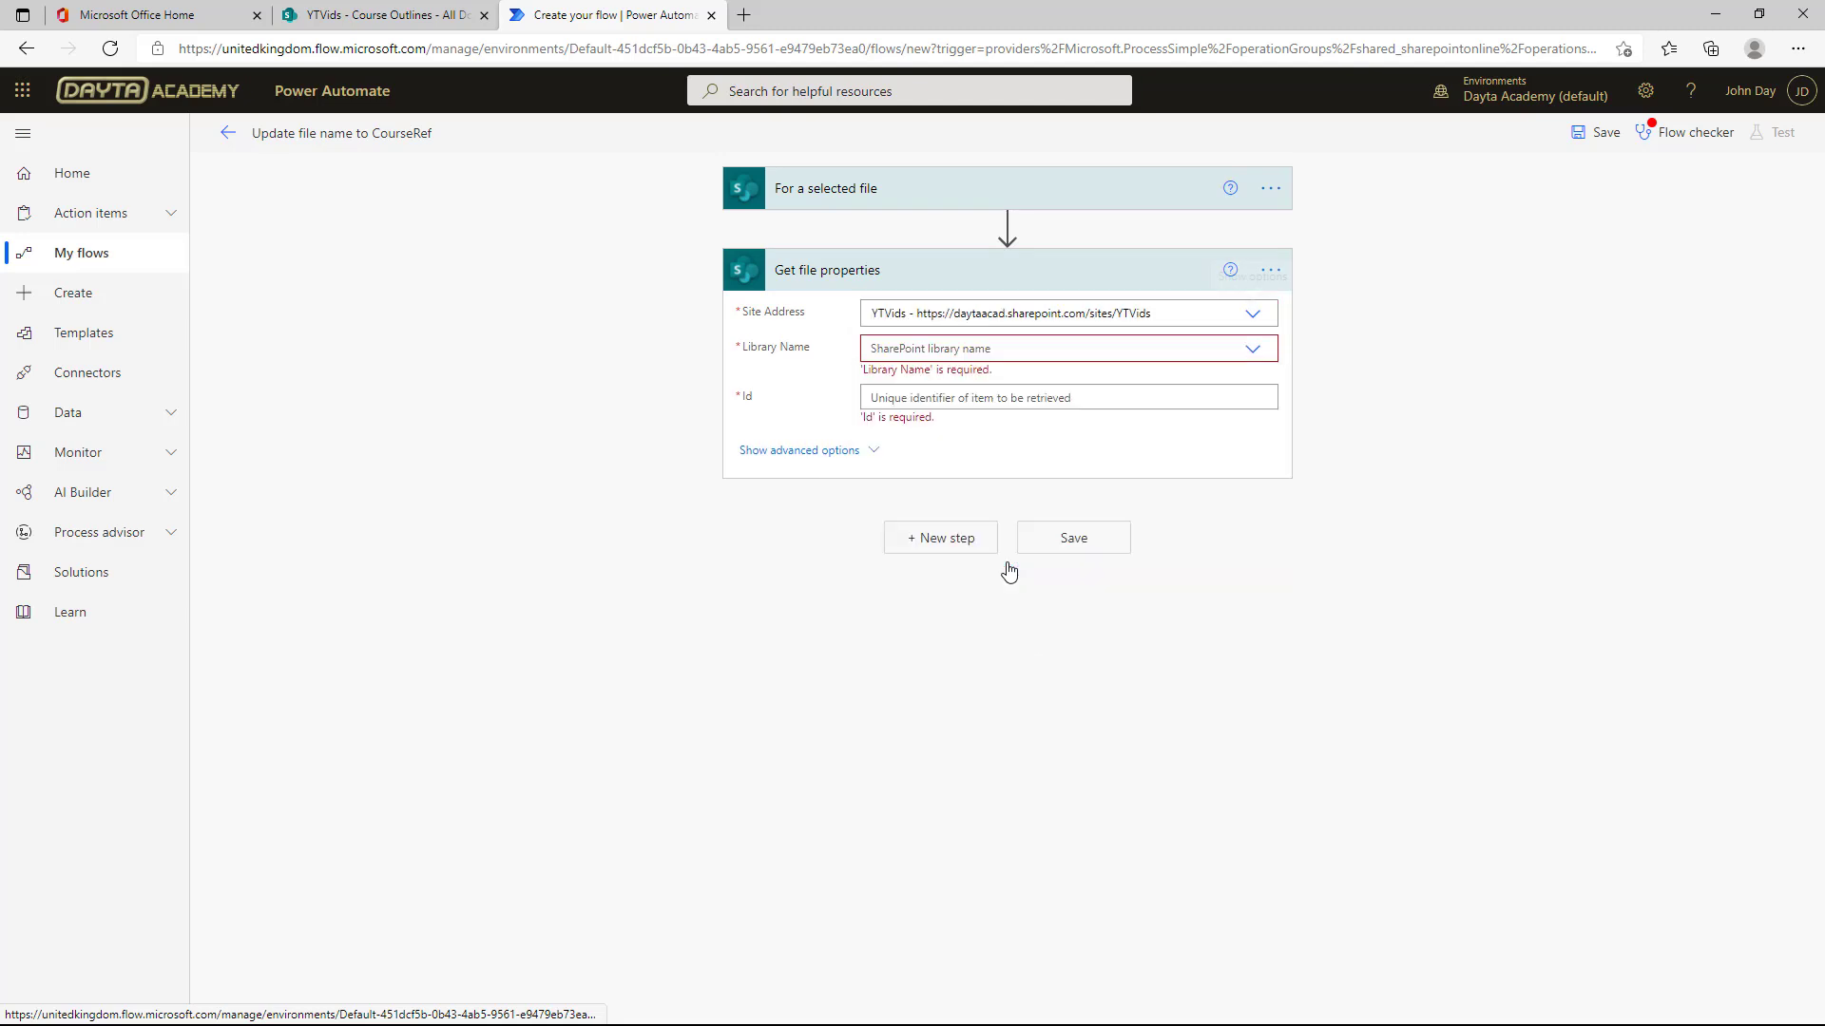
click(1253, 349)
click(907, 377)
click(912, 385)
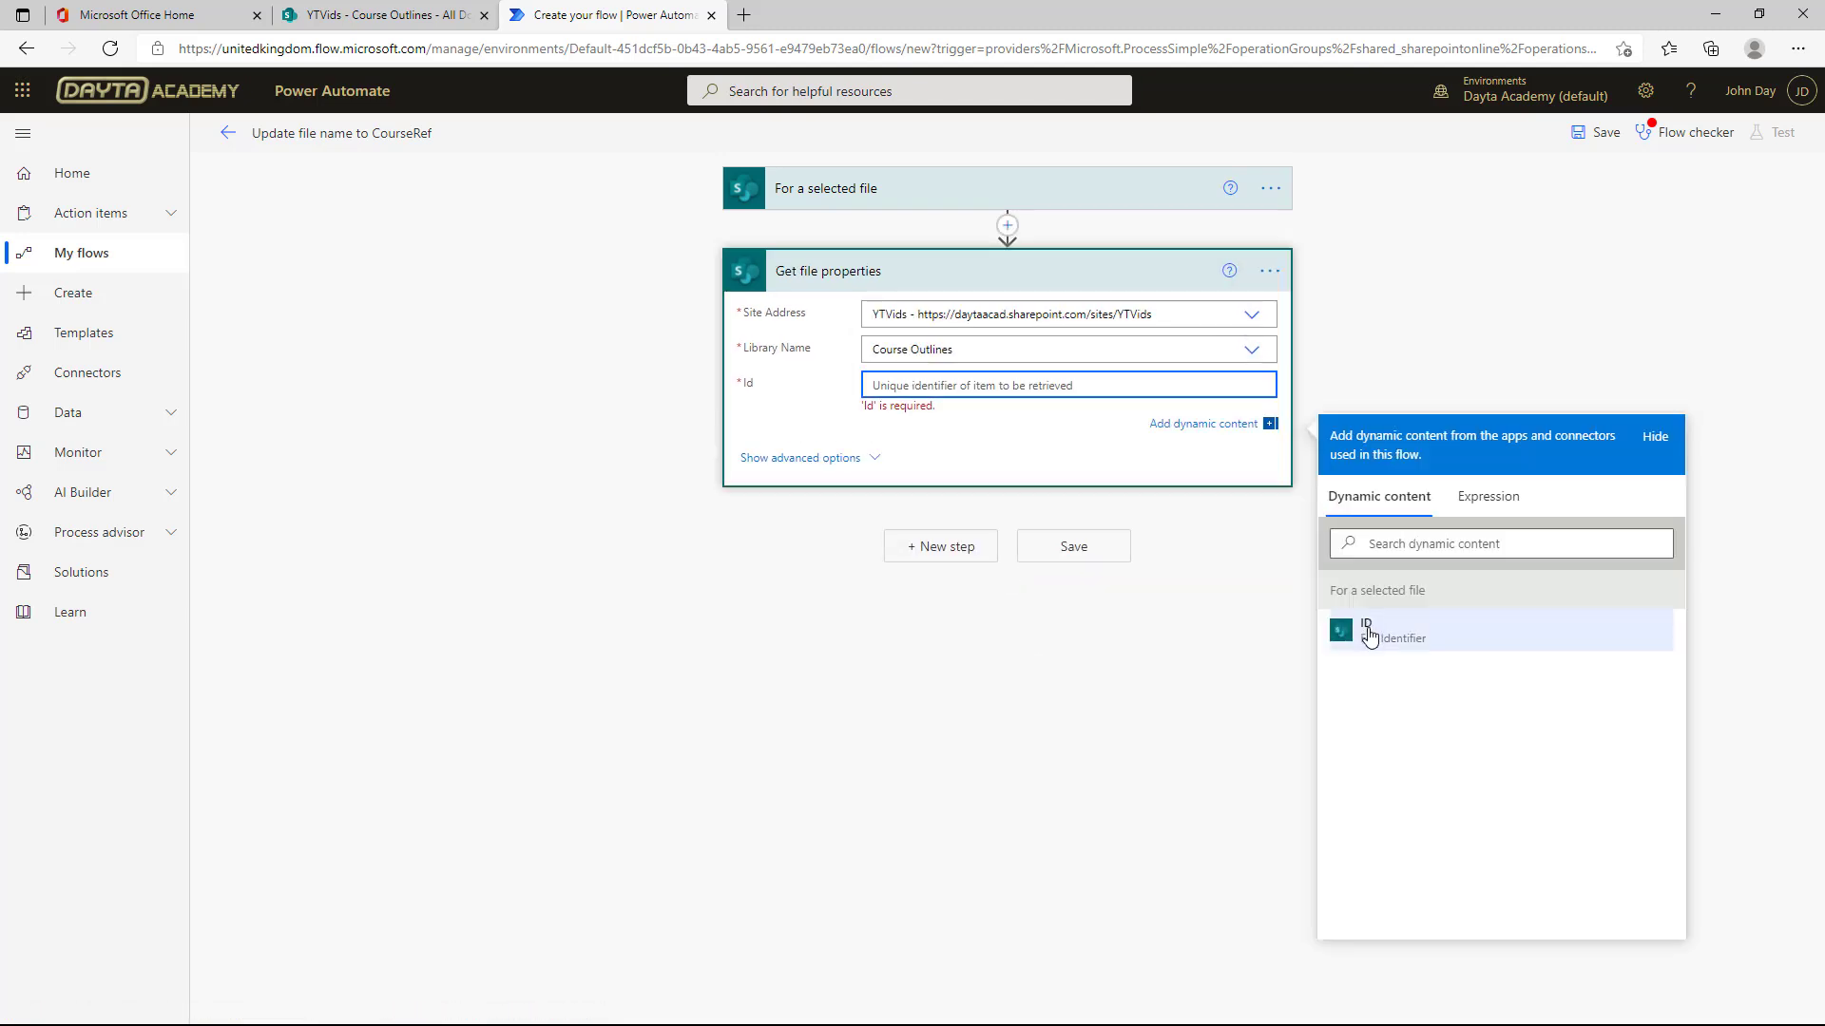
click(1368, 632)
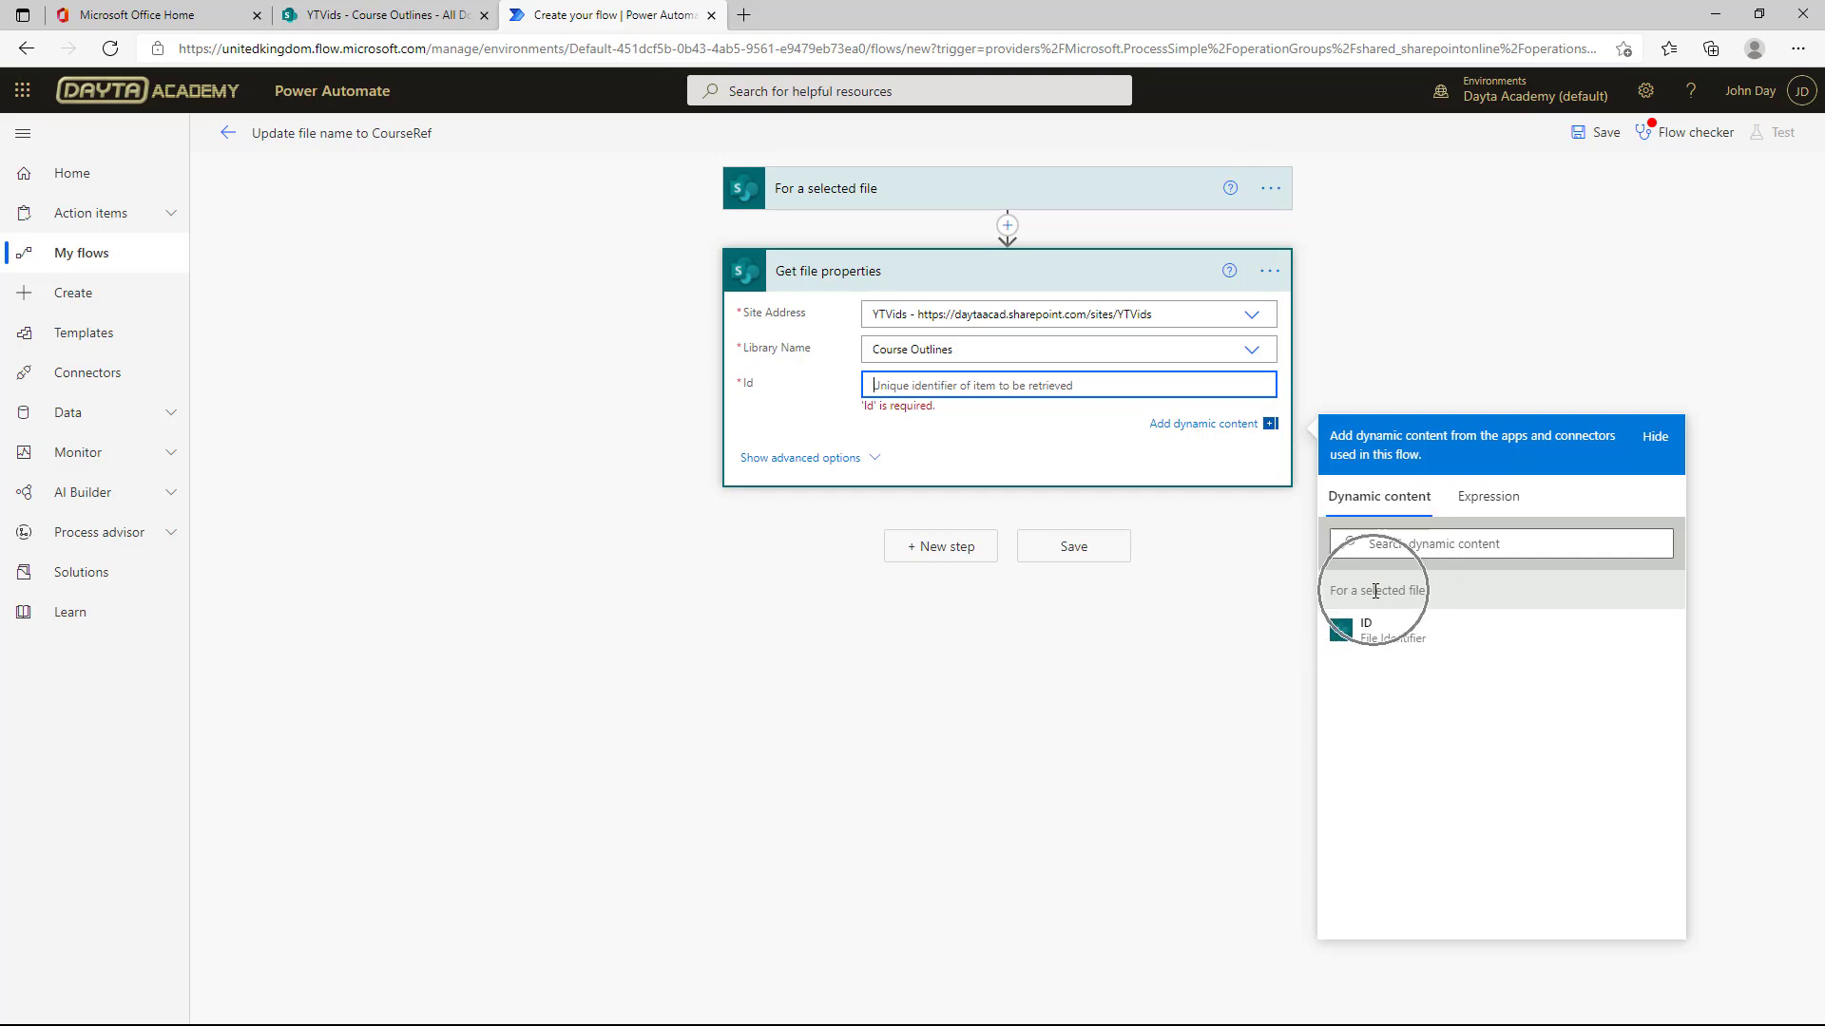
Step: Add a 'Send an HTTP request to SharePoint' action with YTVids as the site address
click(951, 546)
text(SharePo)
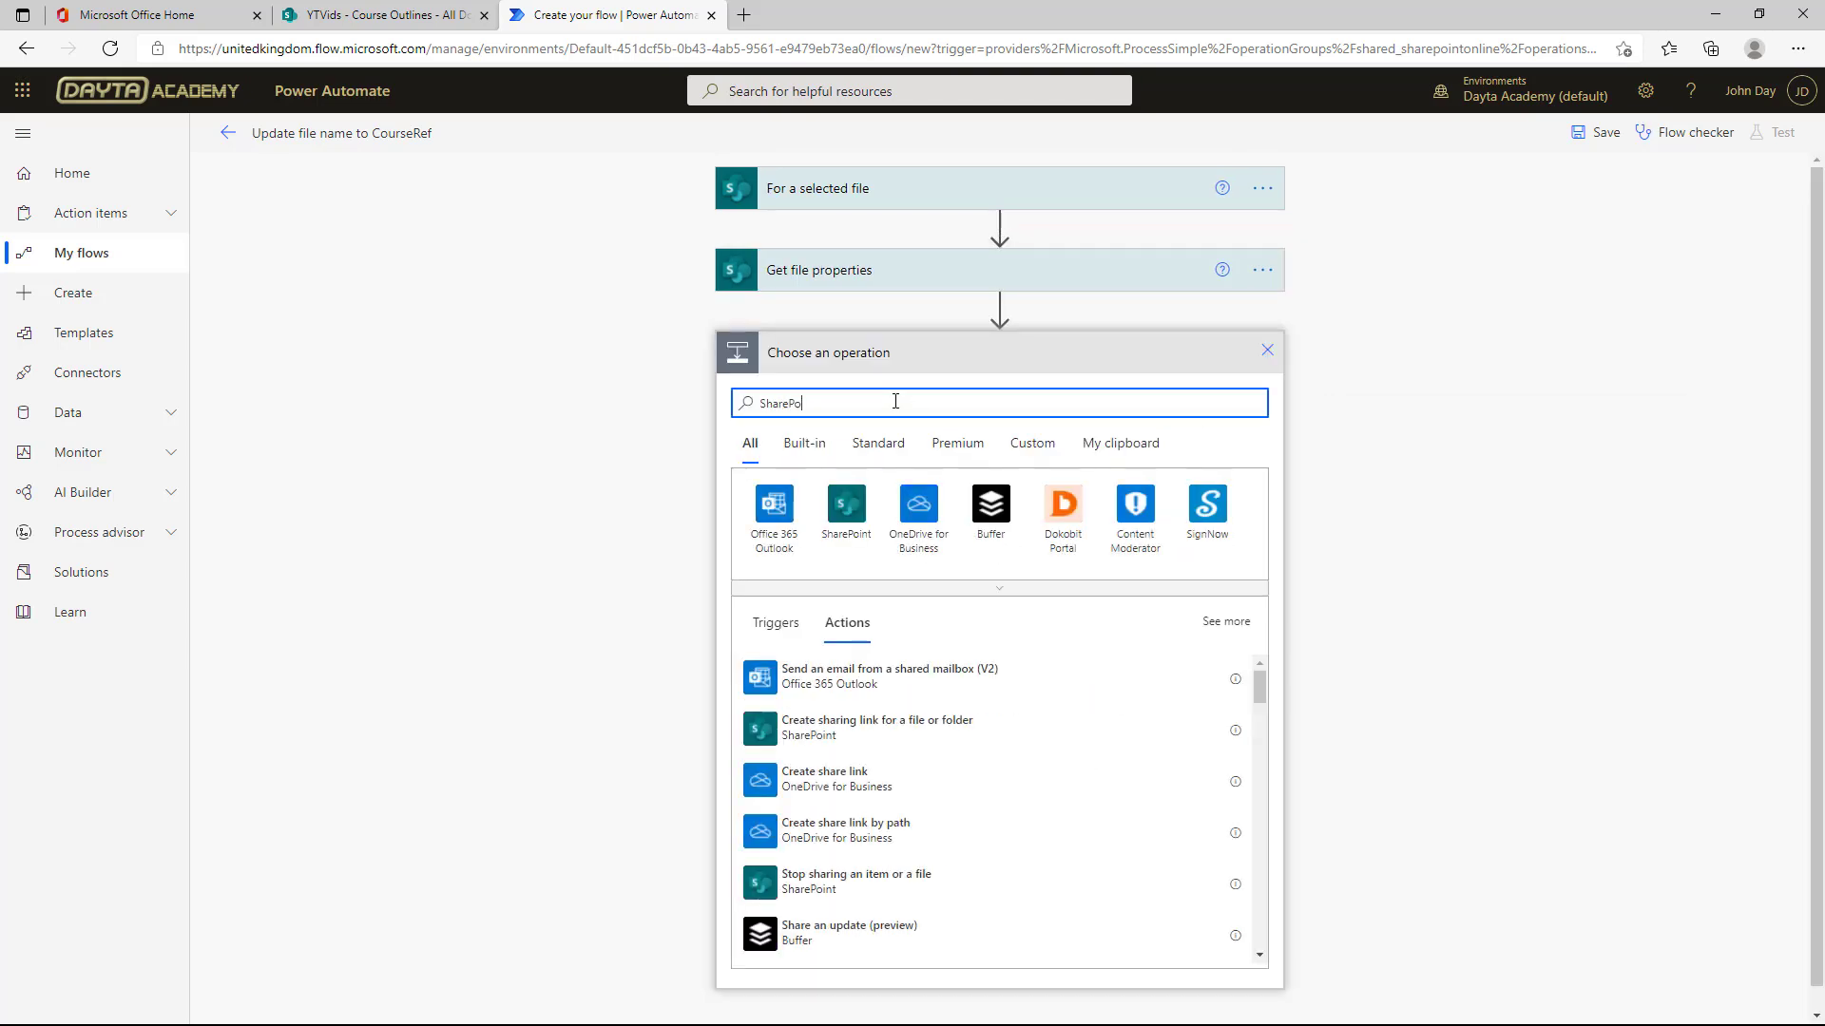
text(int HTTP)
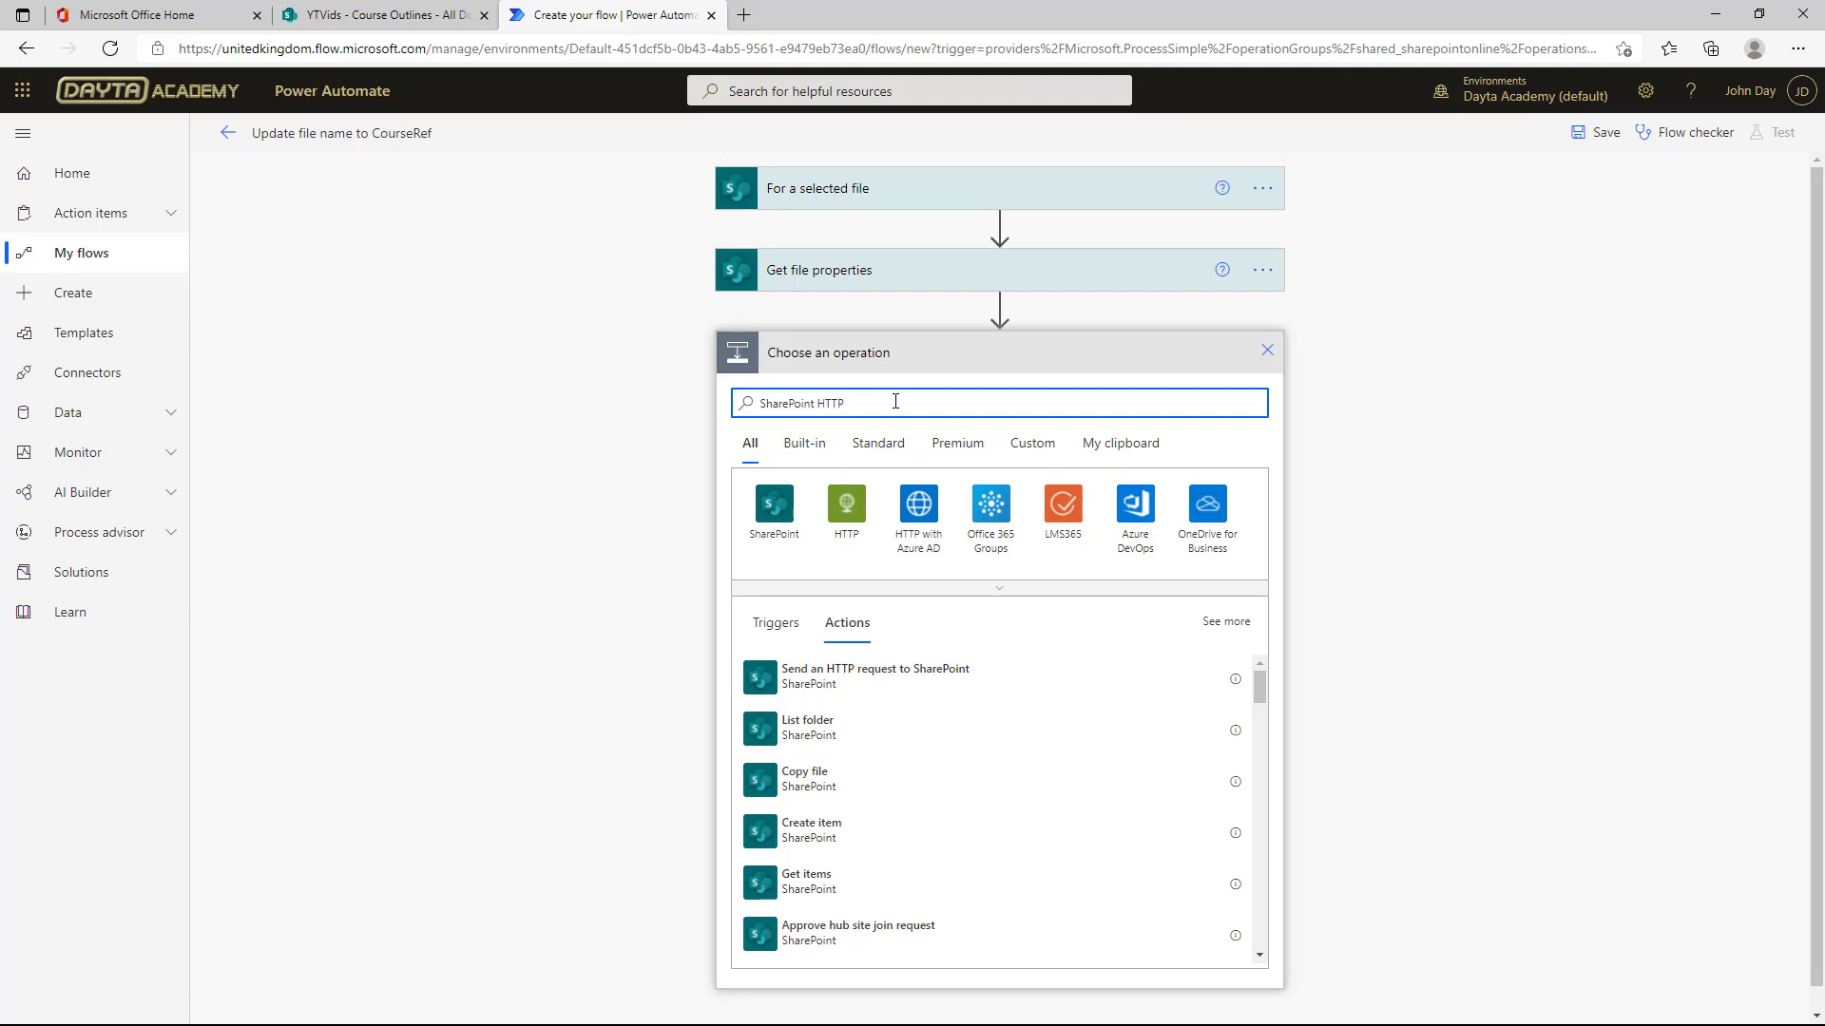
click(781, 681)
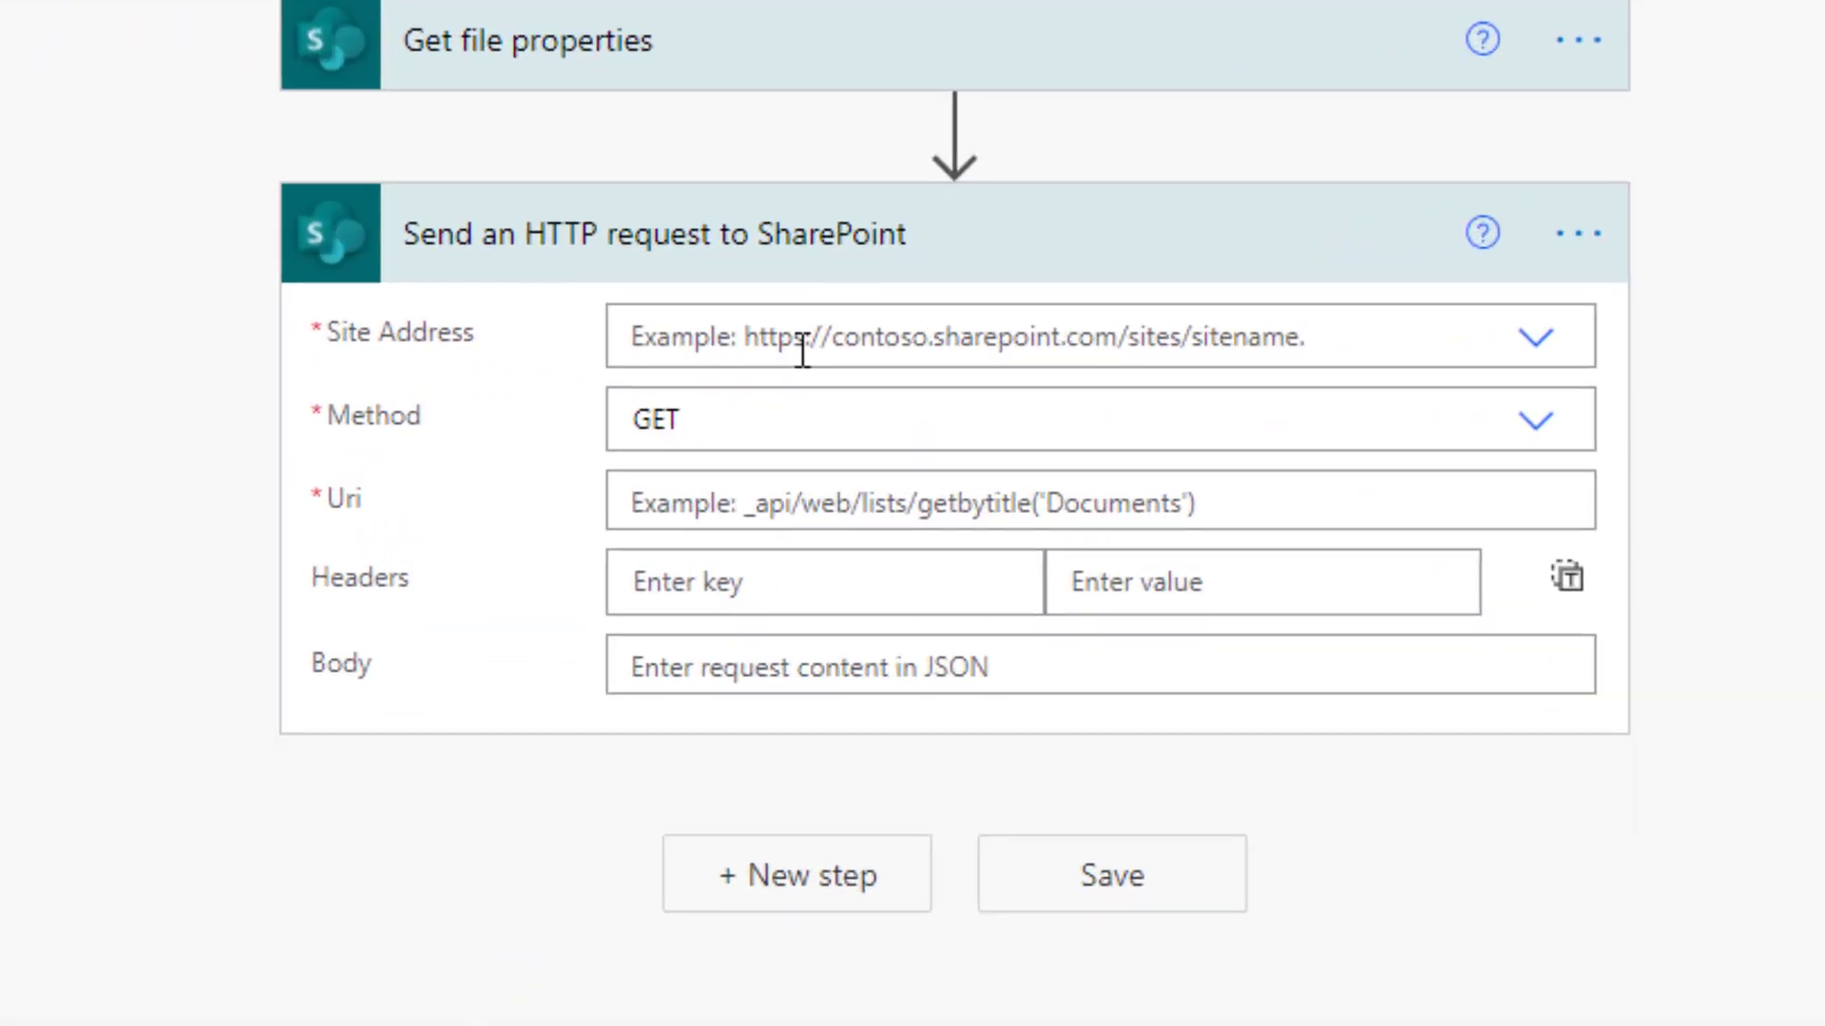
click(1530, 341)
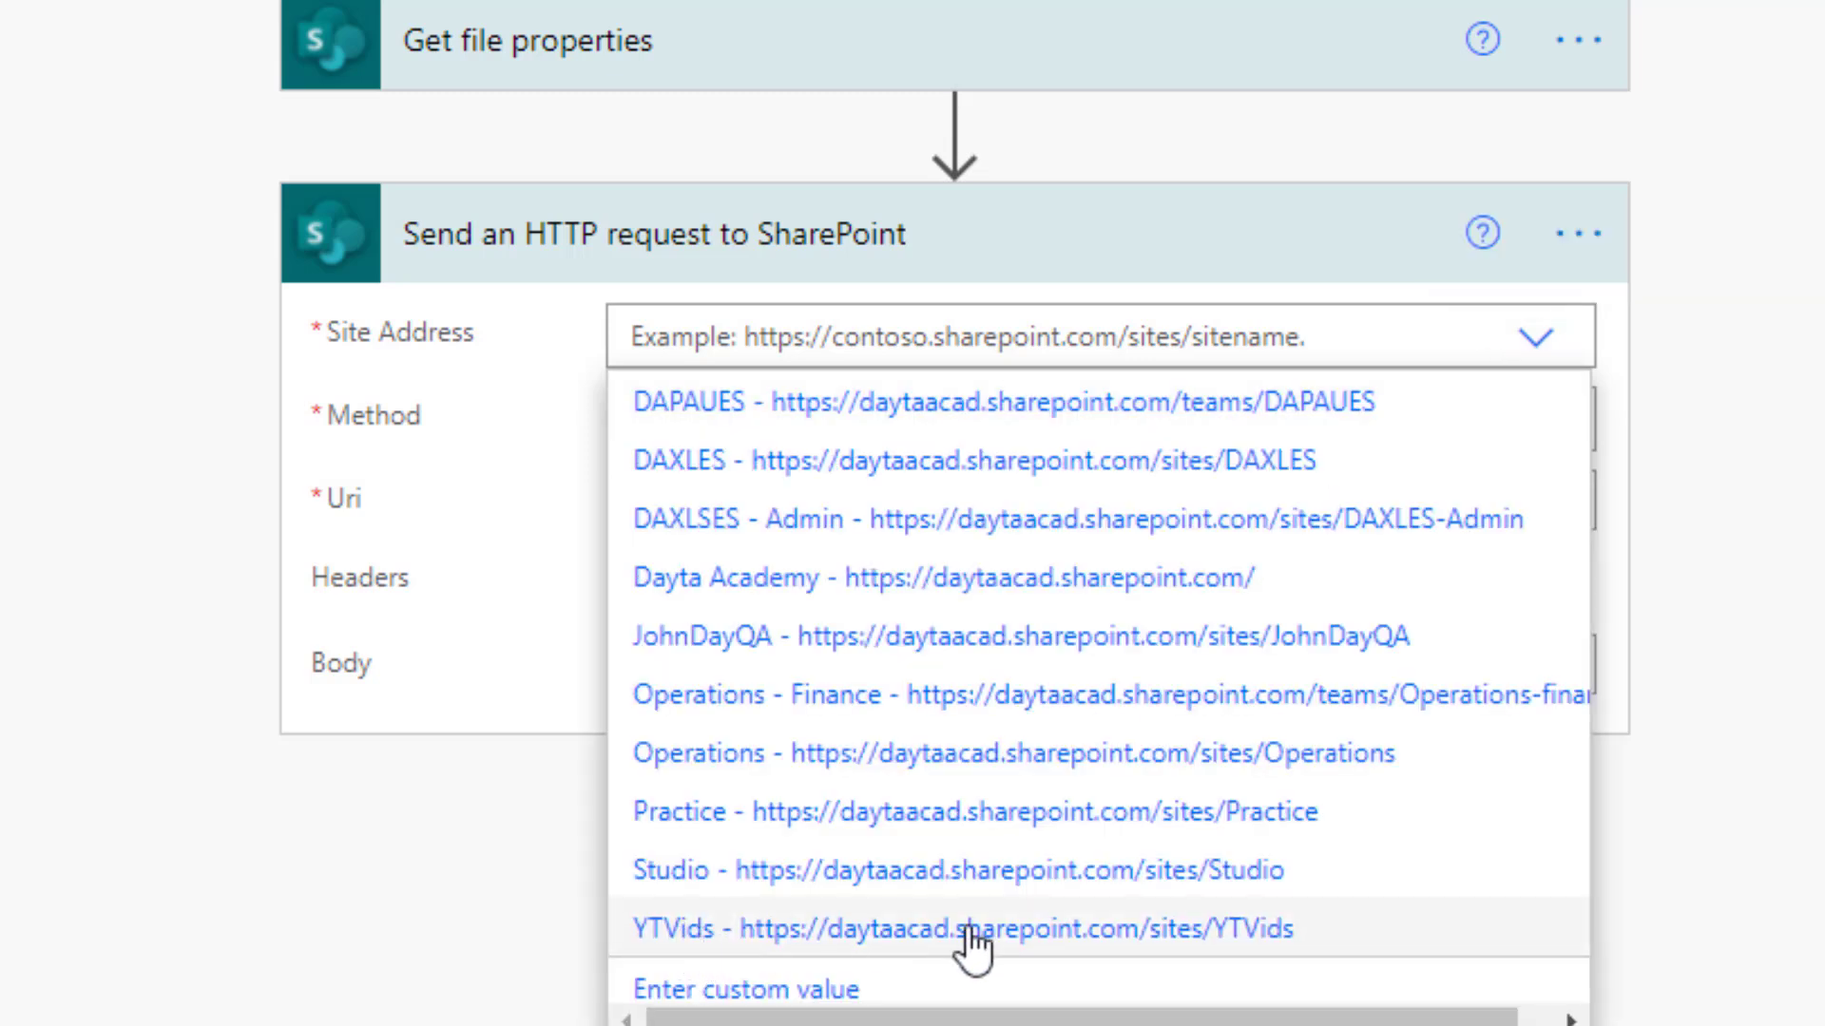
click(951, 939)
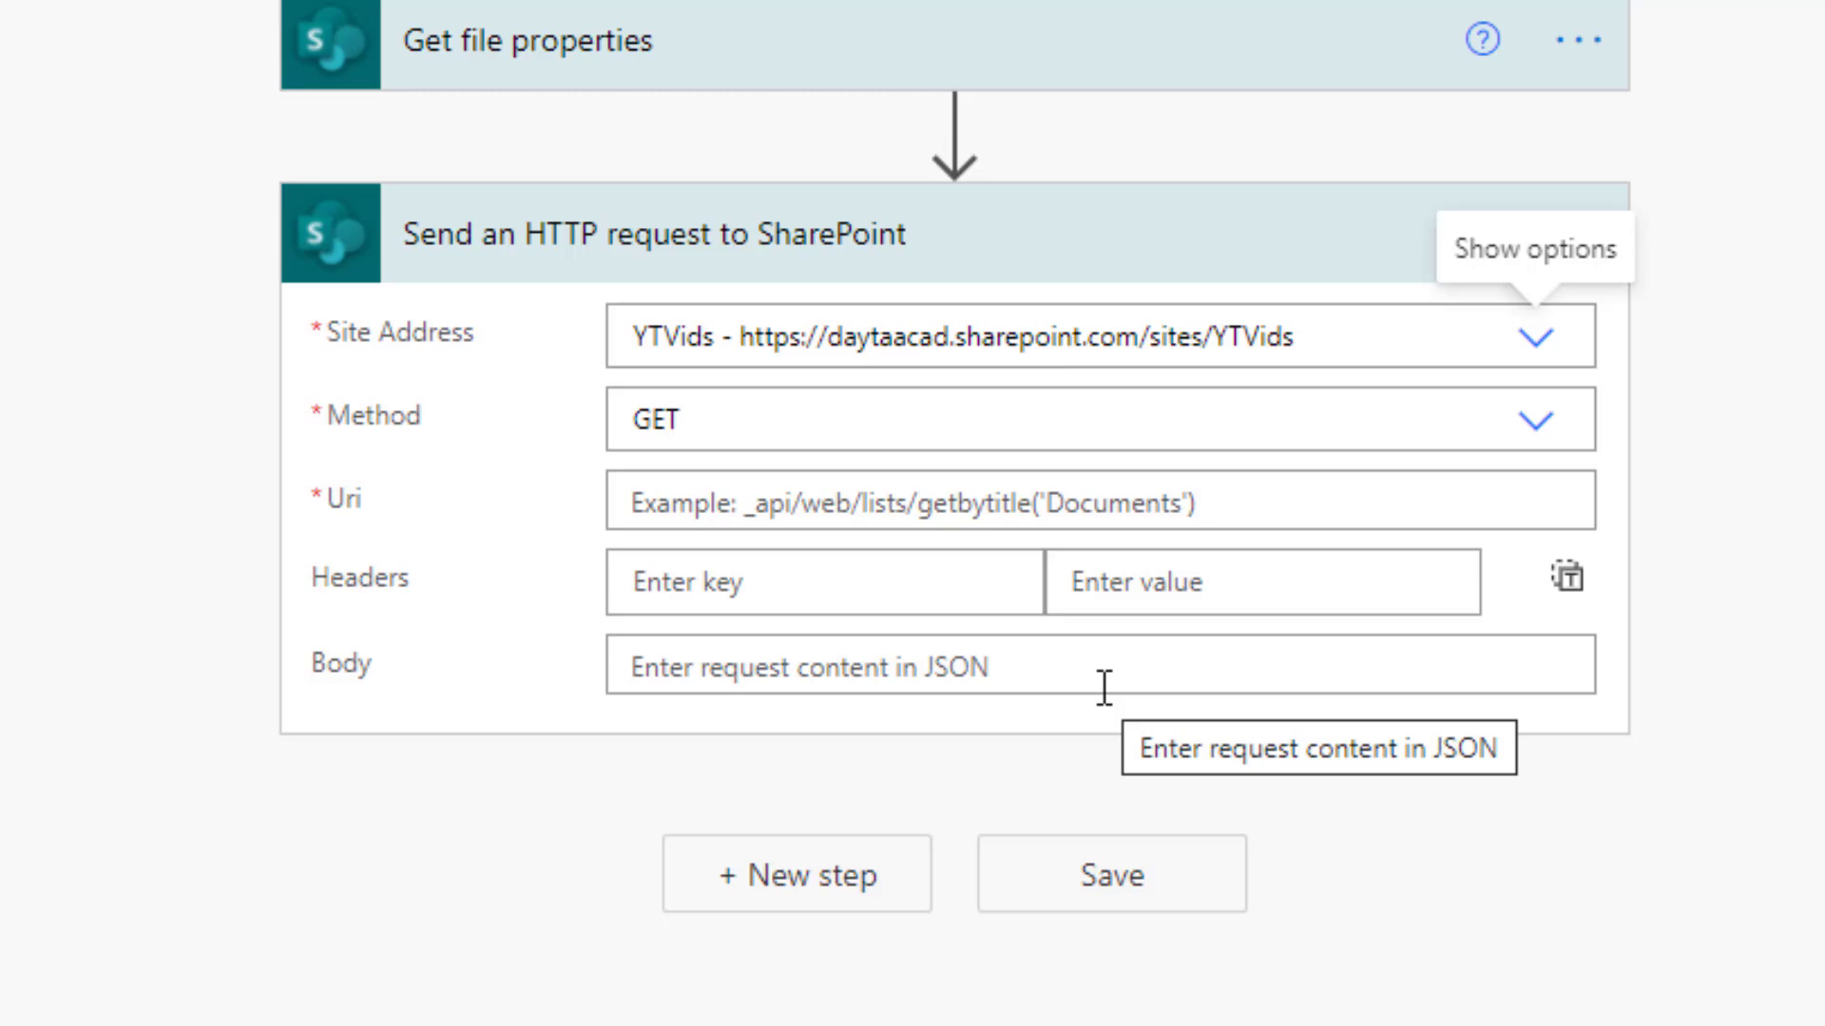
Step: Switch the SharePoint HTTP request's Method to POST
click(1536, 428)
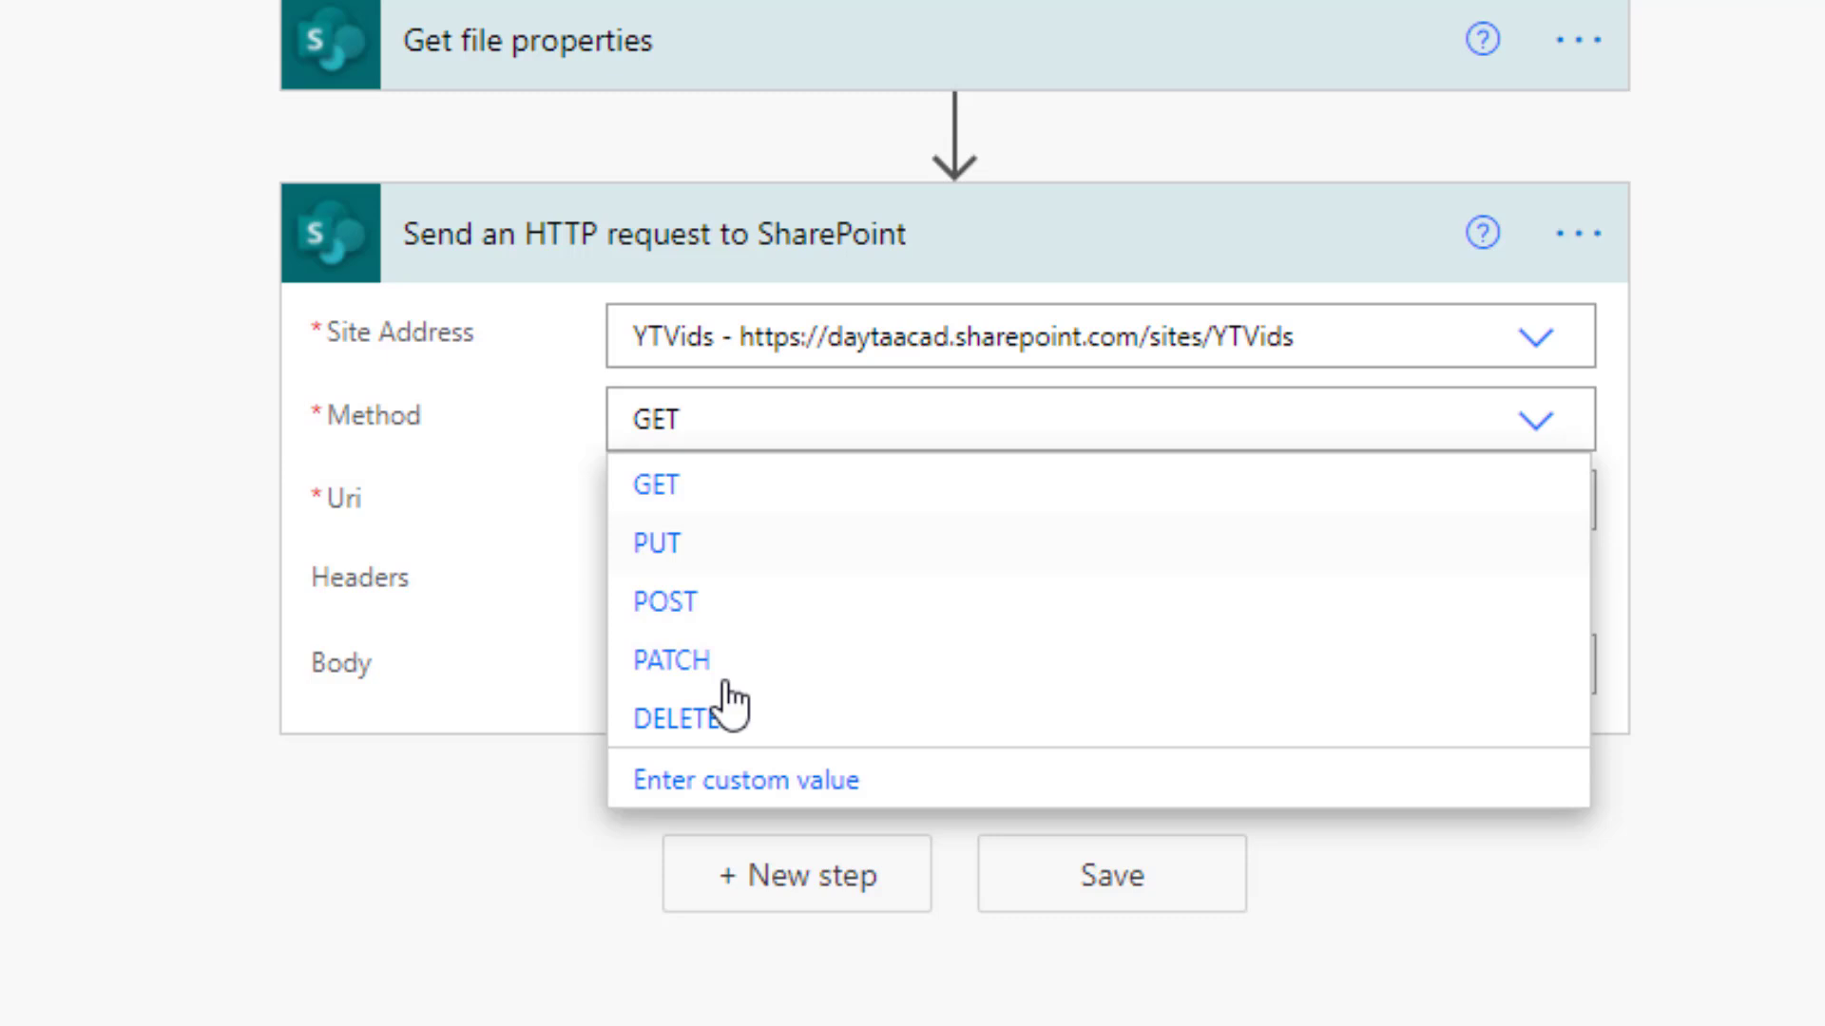
click(675, 602)
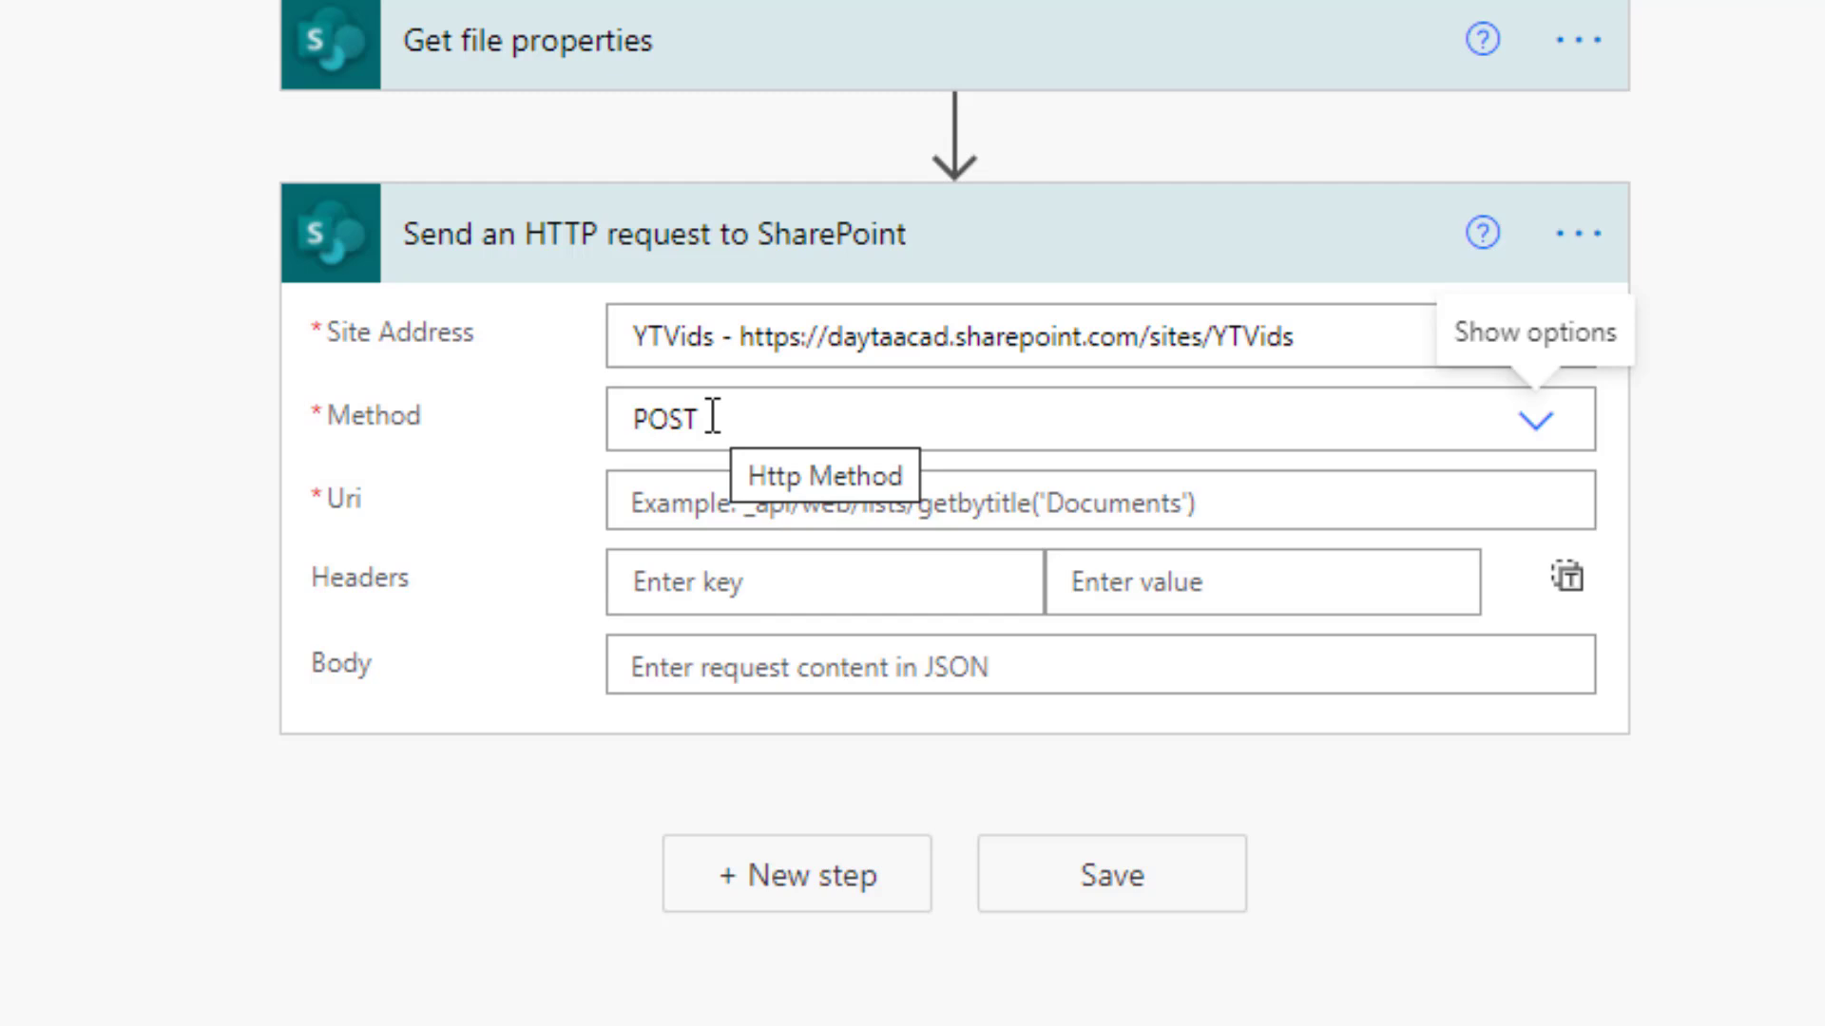
click(758, 506)
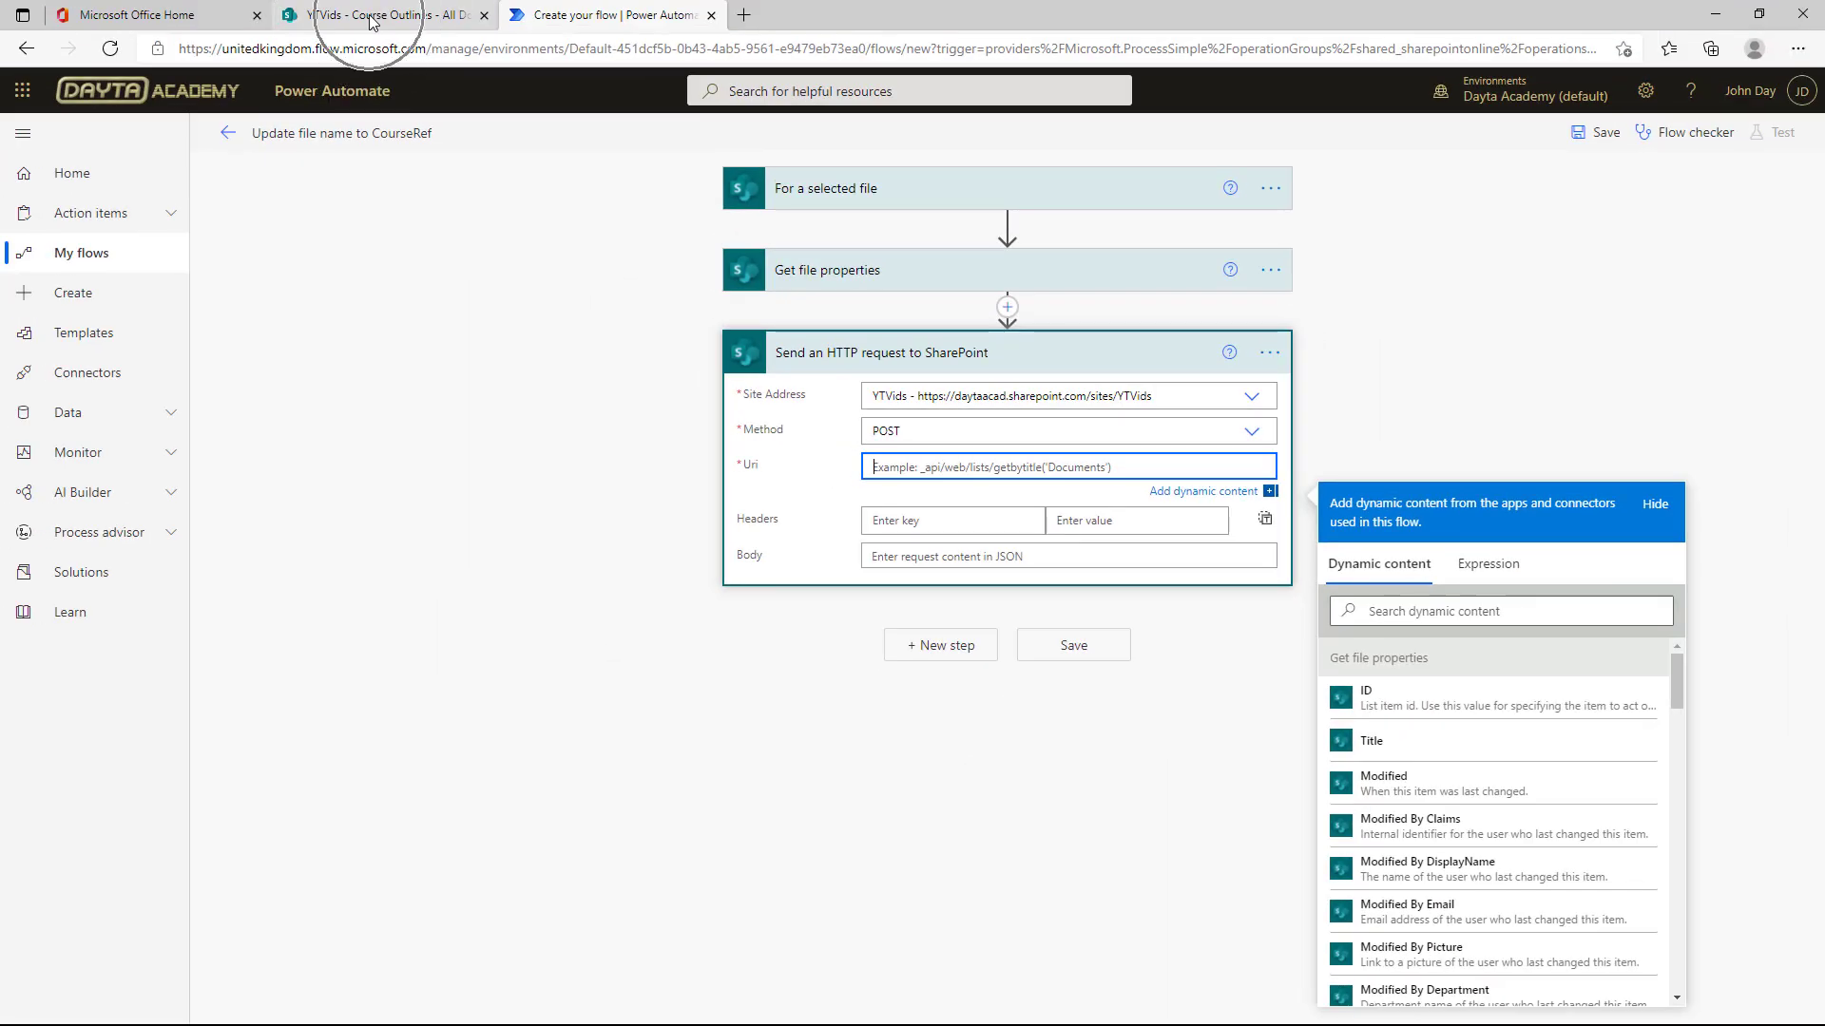
Step: Duplicate the Course Outlines library tab and trim its address to the YTVids site home page
click(370, 19)
right_click(371, 19)
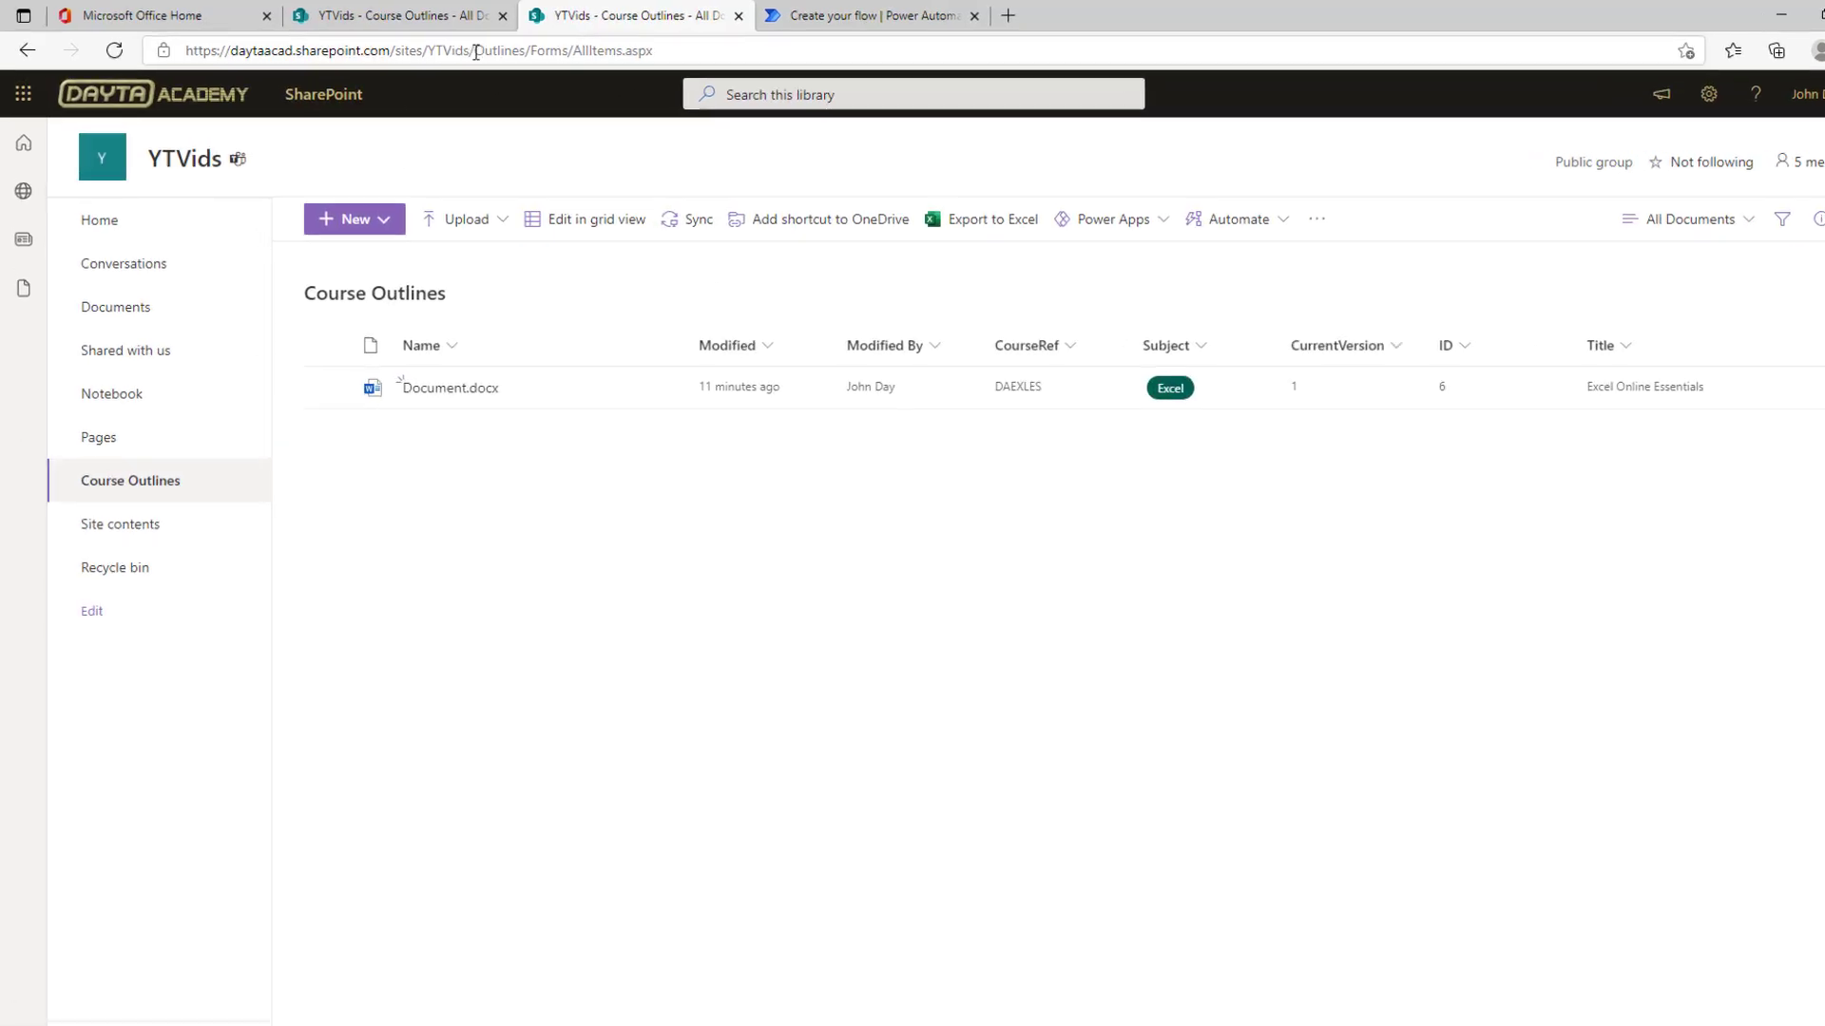
click(476, 52)
click(476, 52)
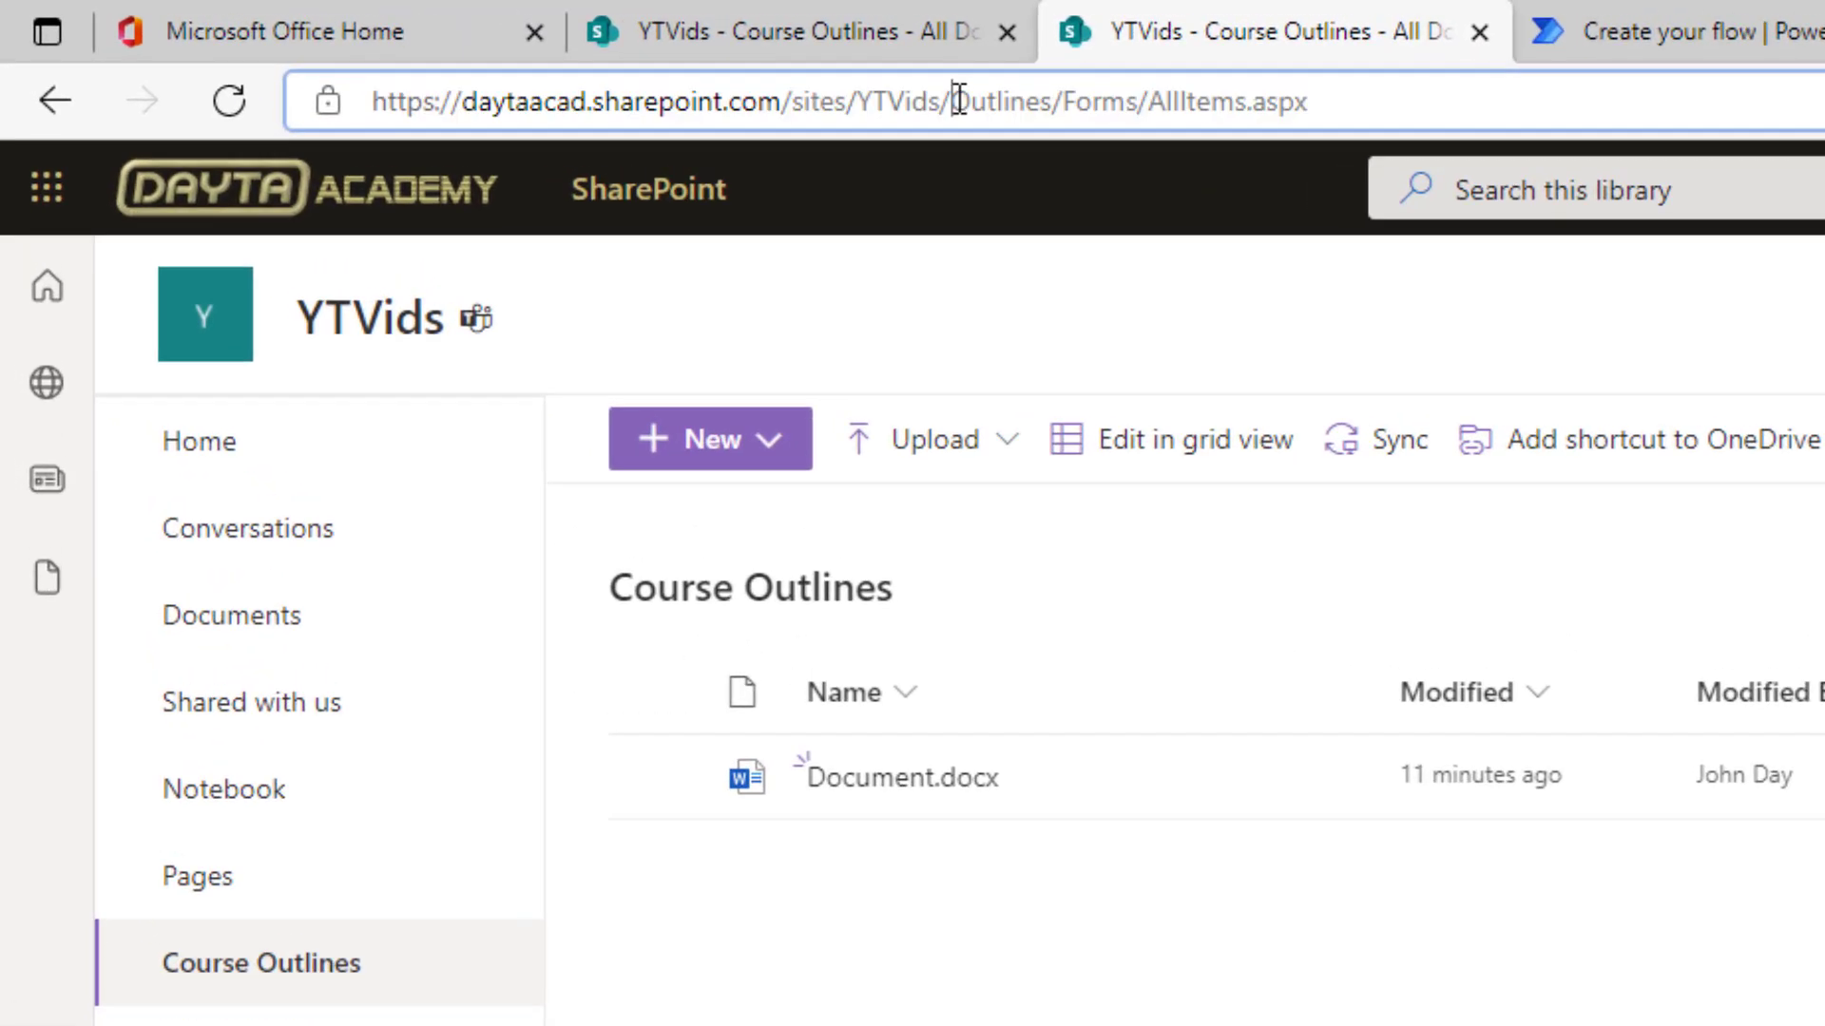
drag(476, 52, 743, 50)
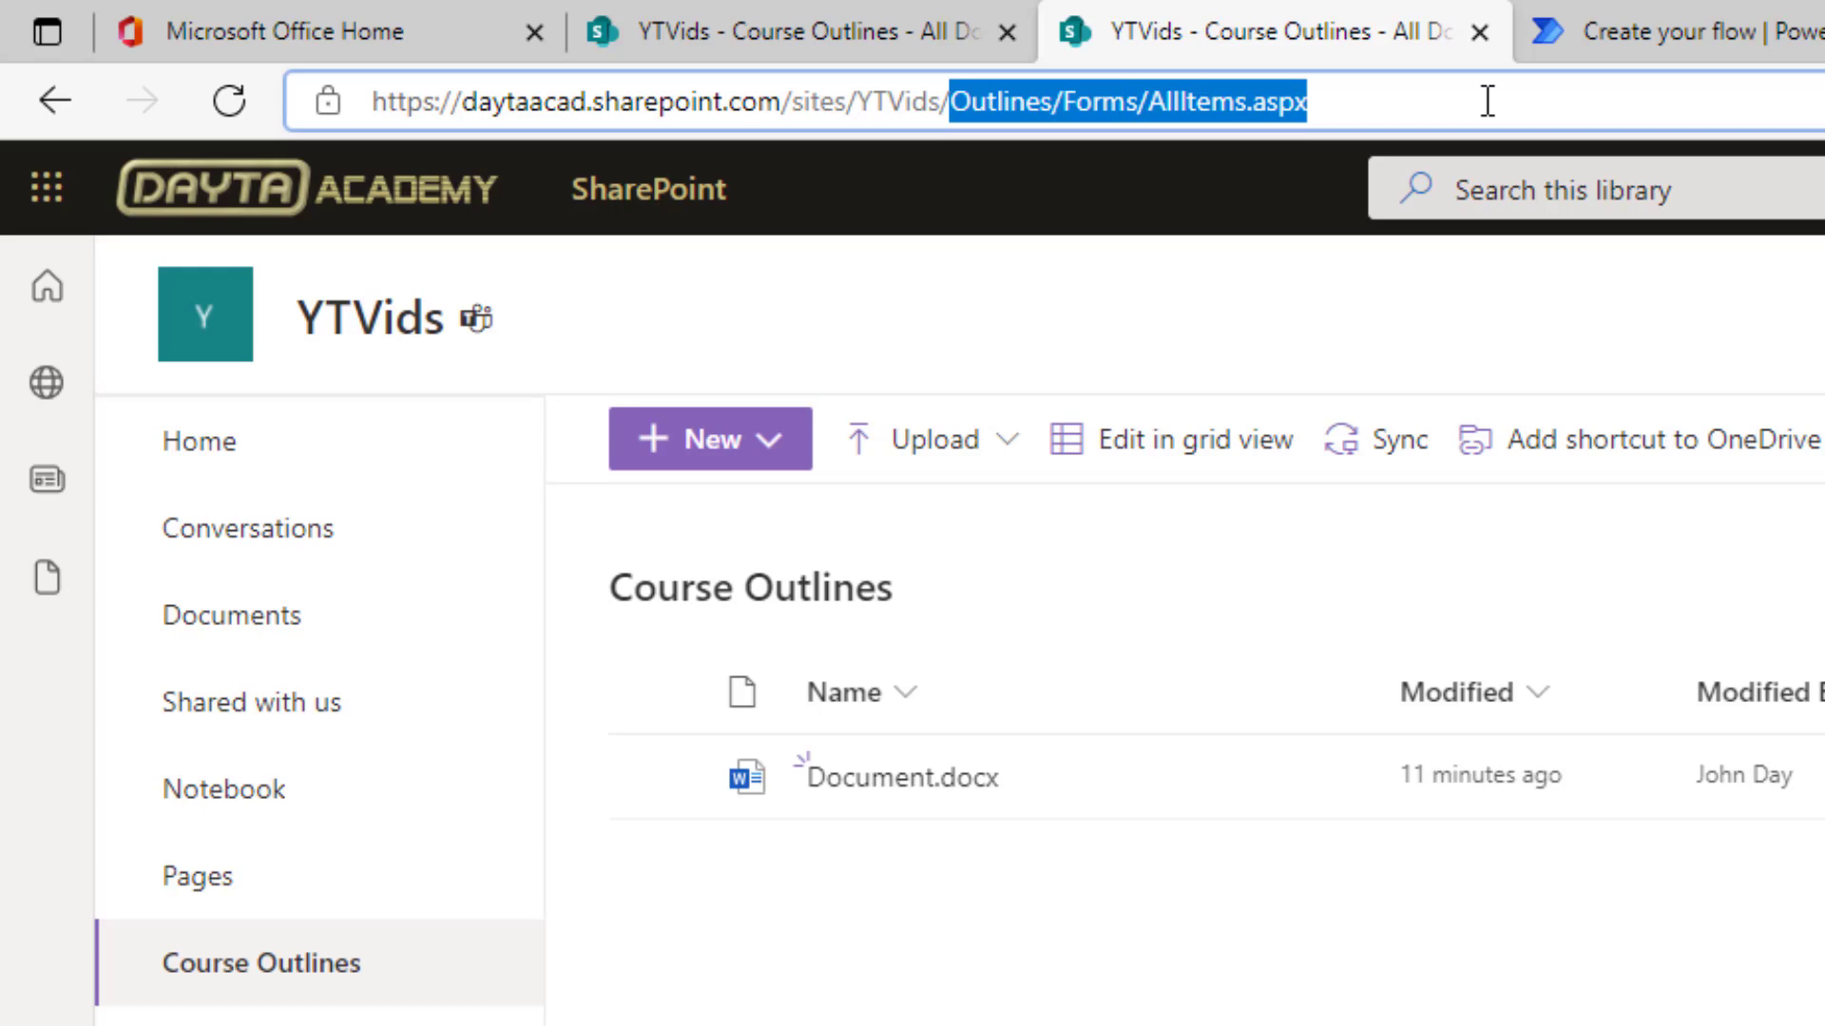
key(BackSpace)
key(Return)
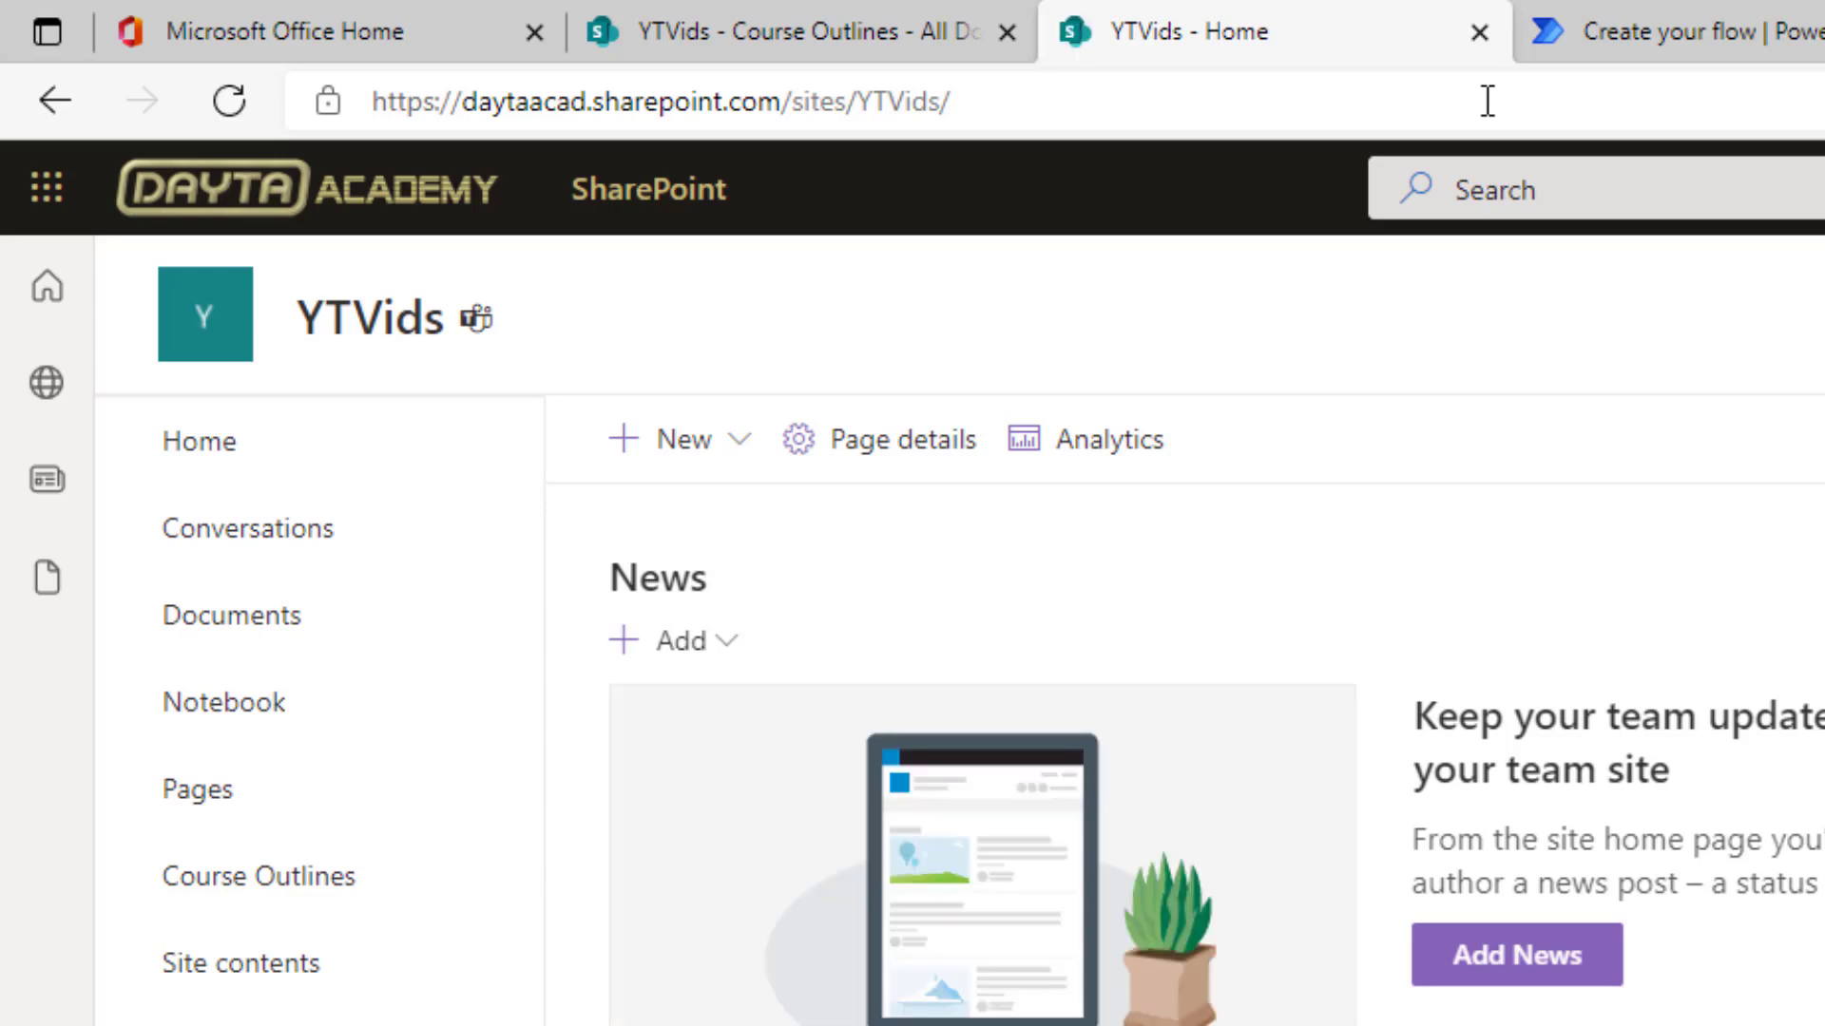
Step: Append _api/lists to the site URL to load the REST lists feed as XML
click(1087, 101)
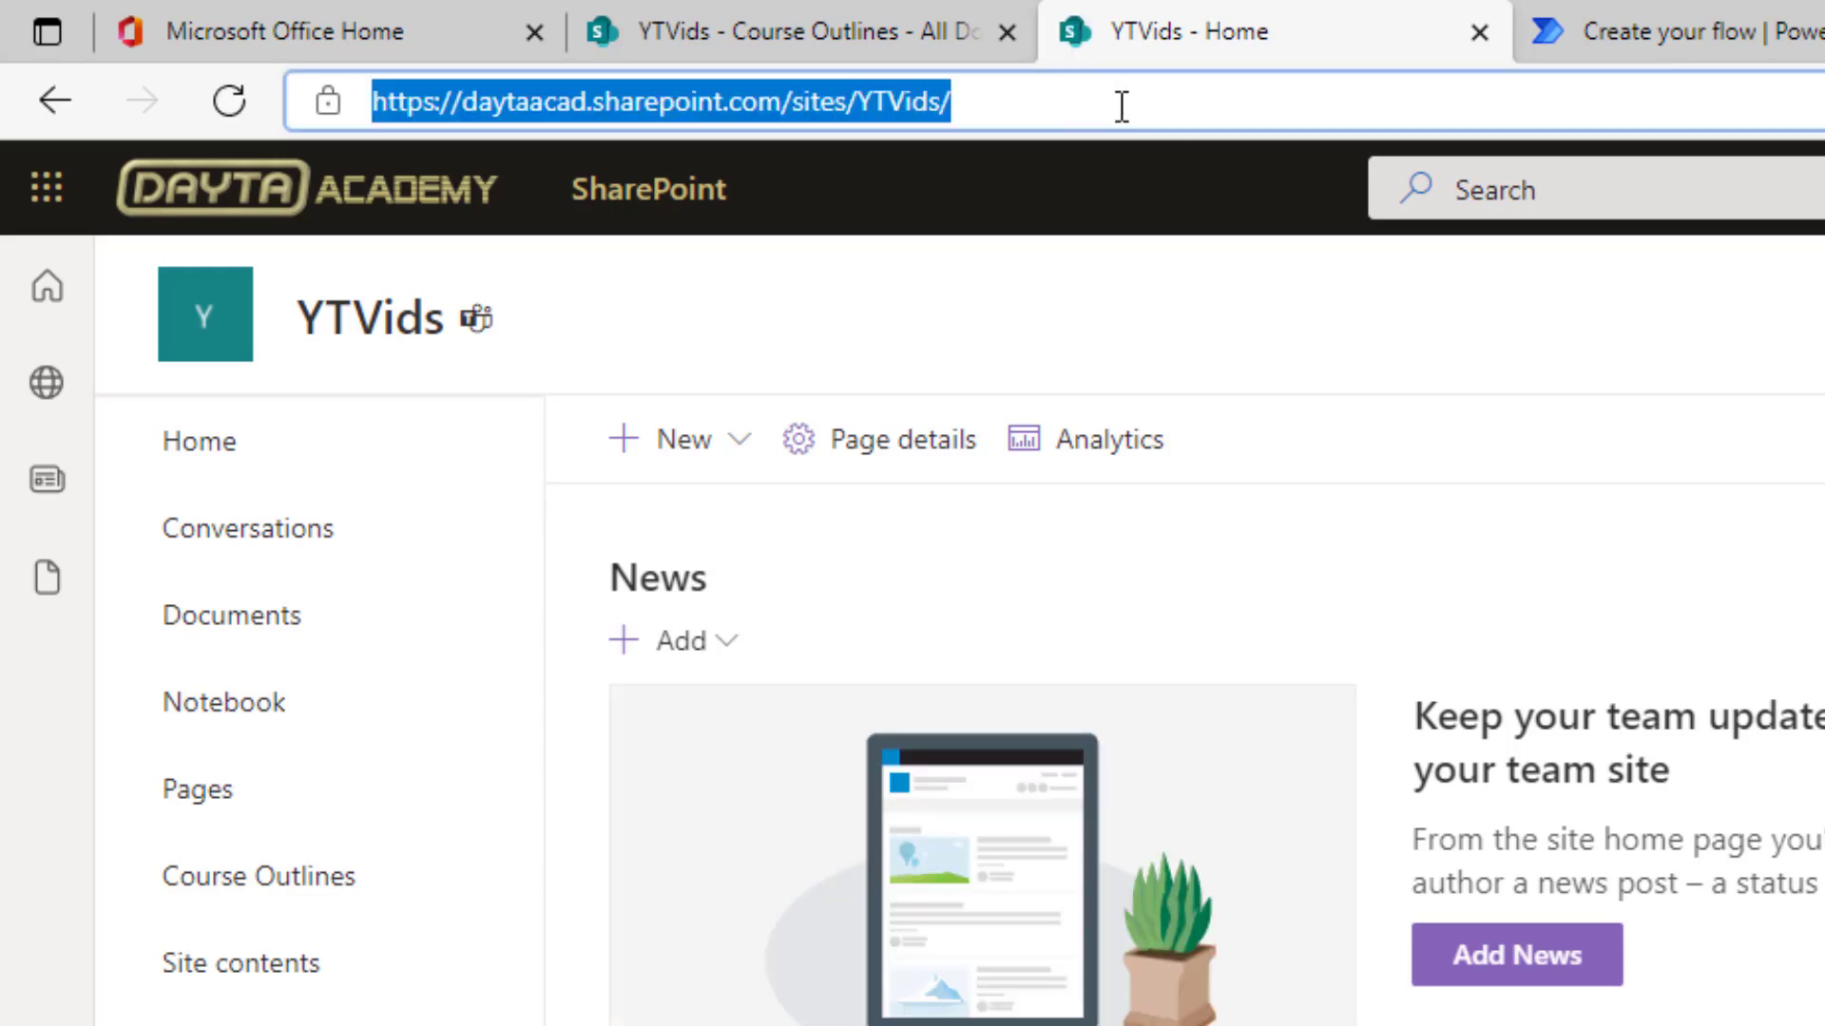
click(1121, 105)
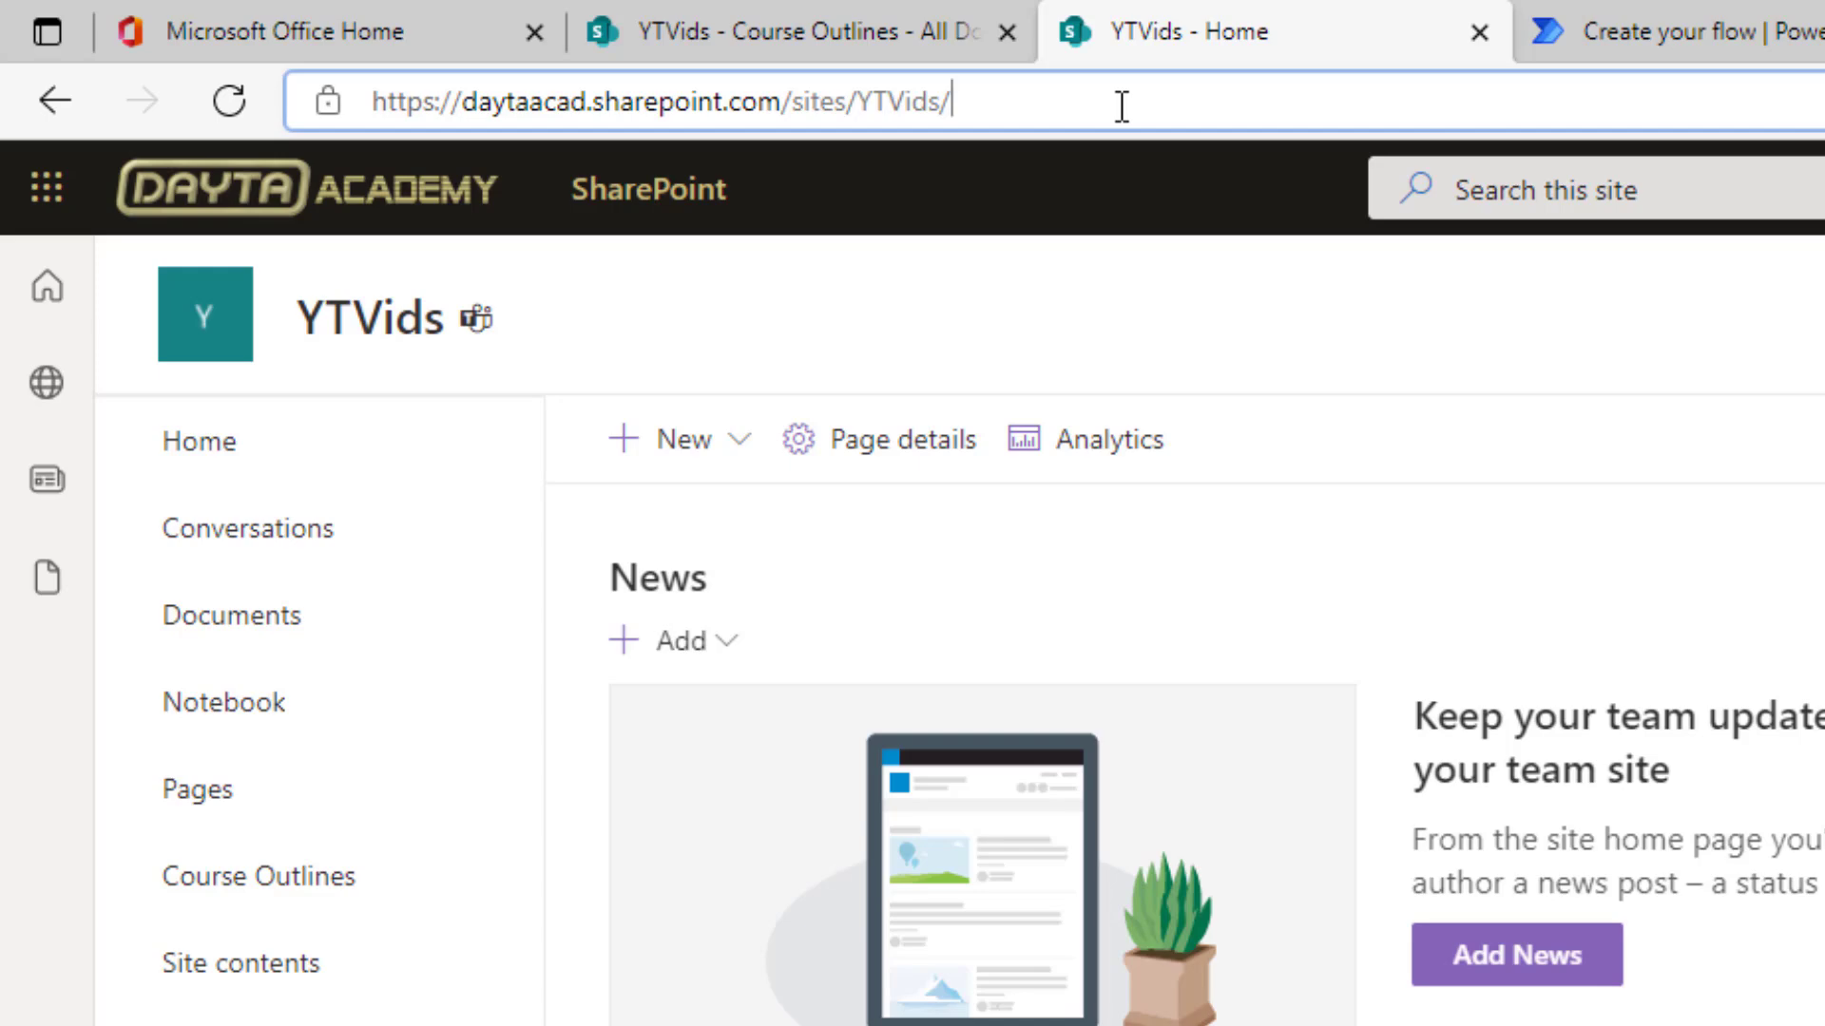
text(_ap)
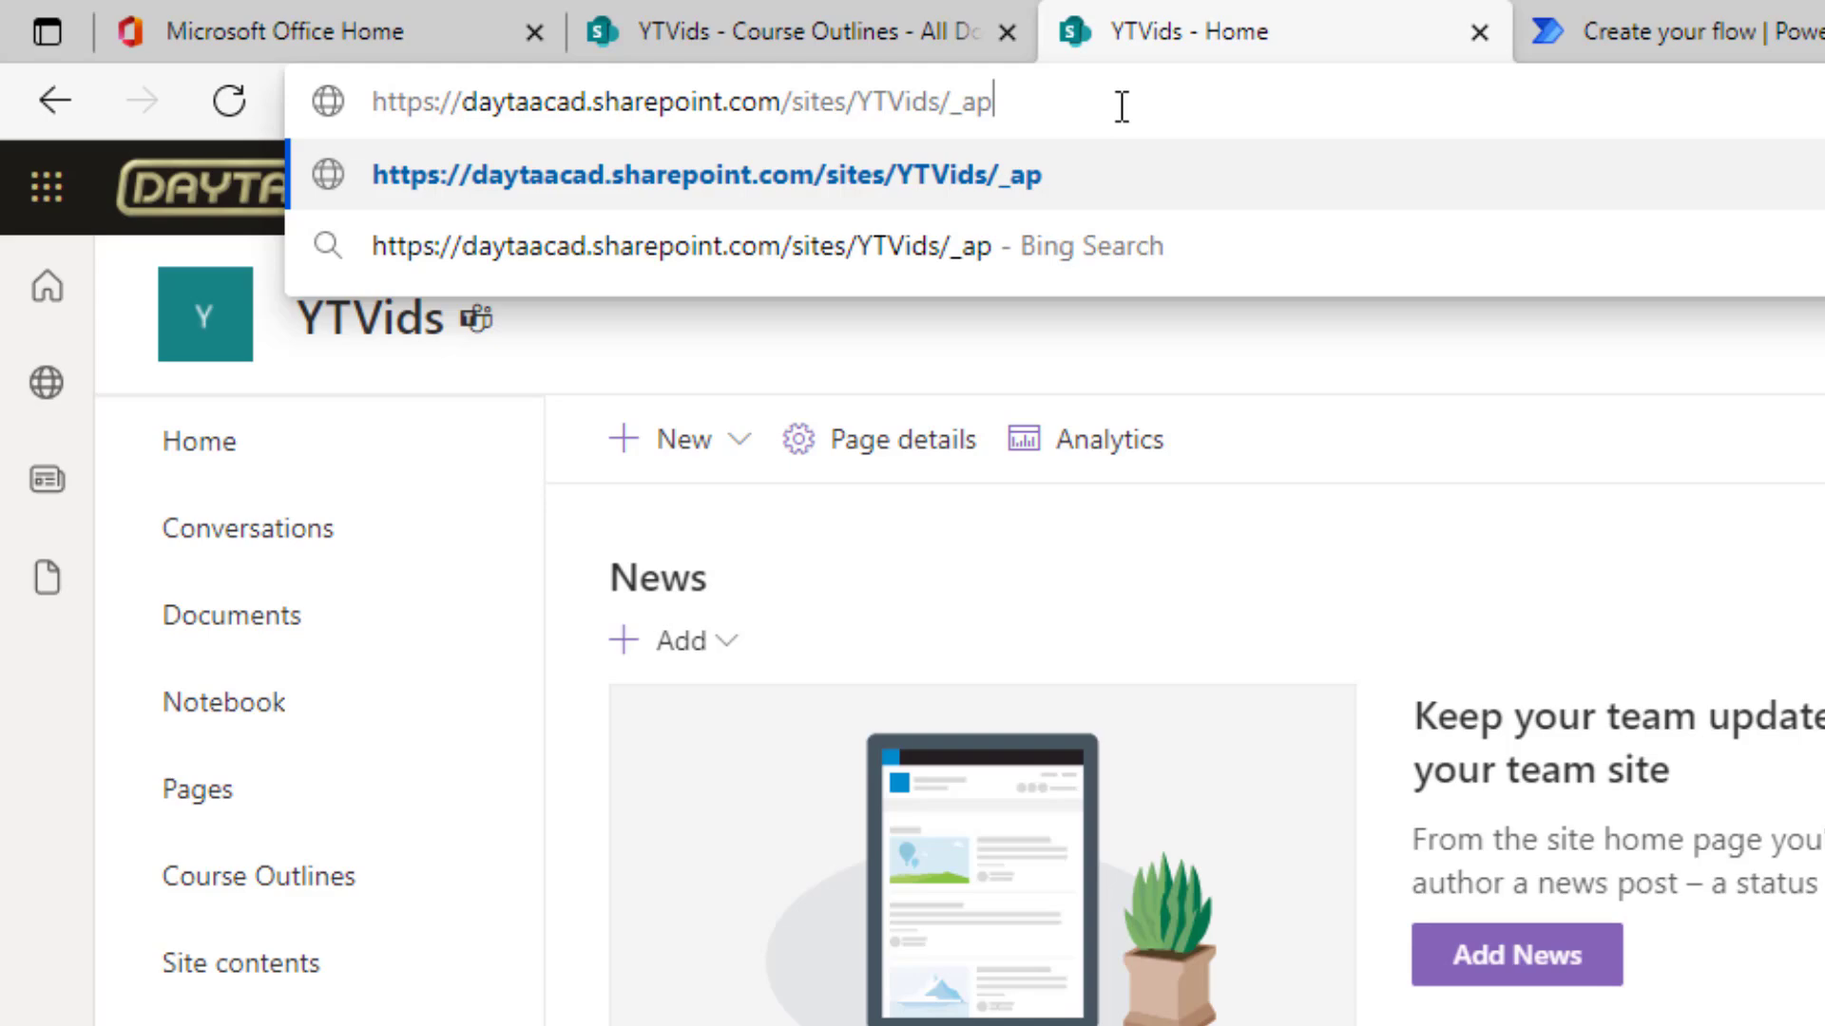
text(i)
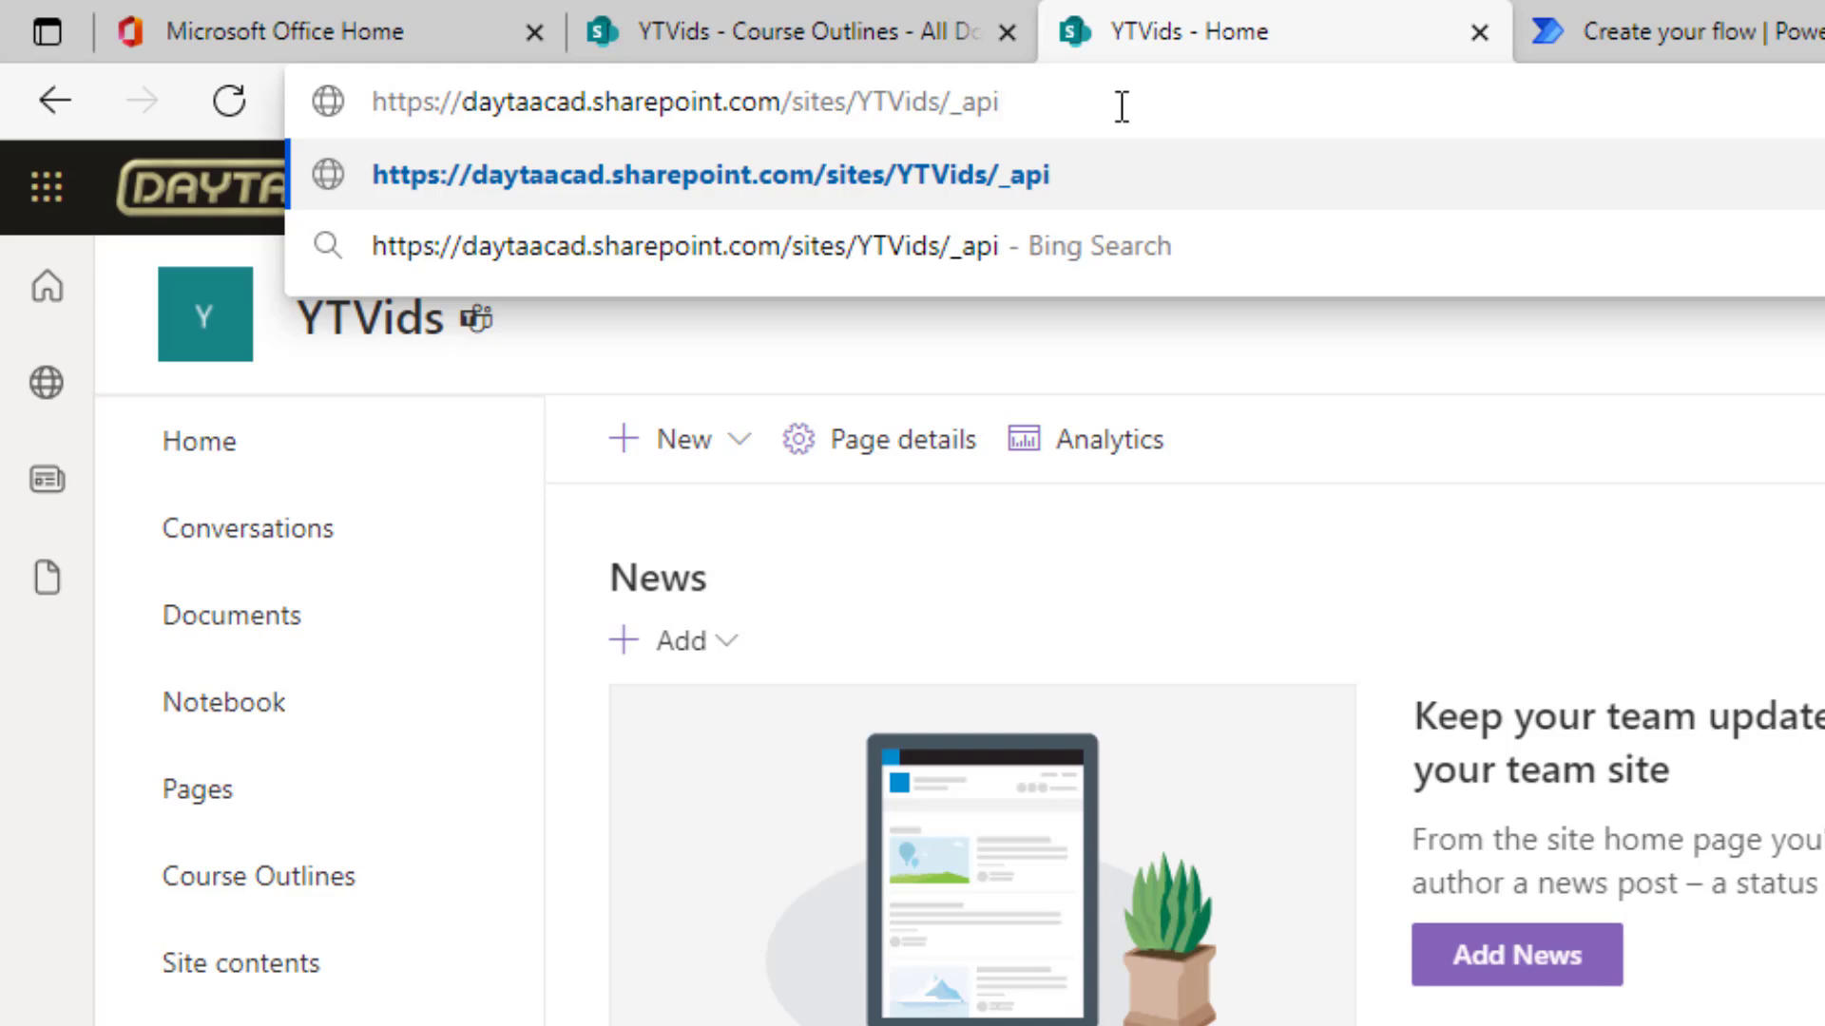
text(/)
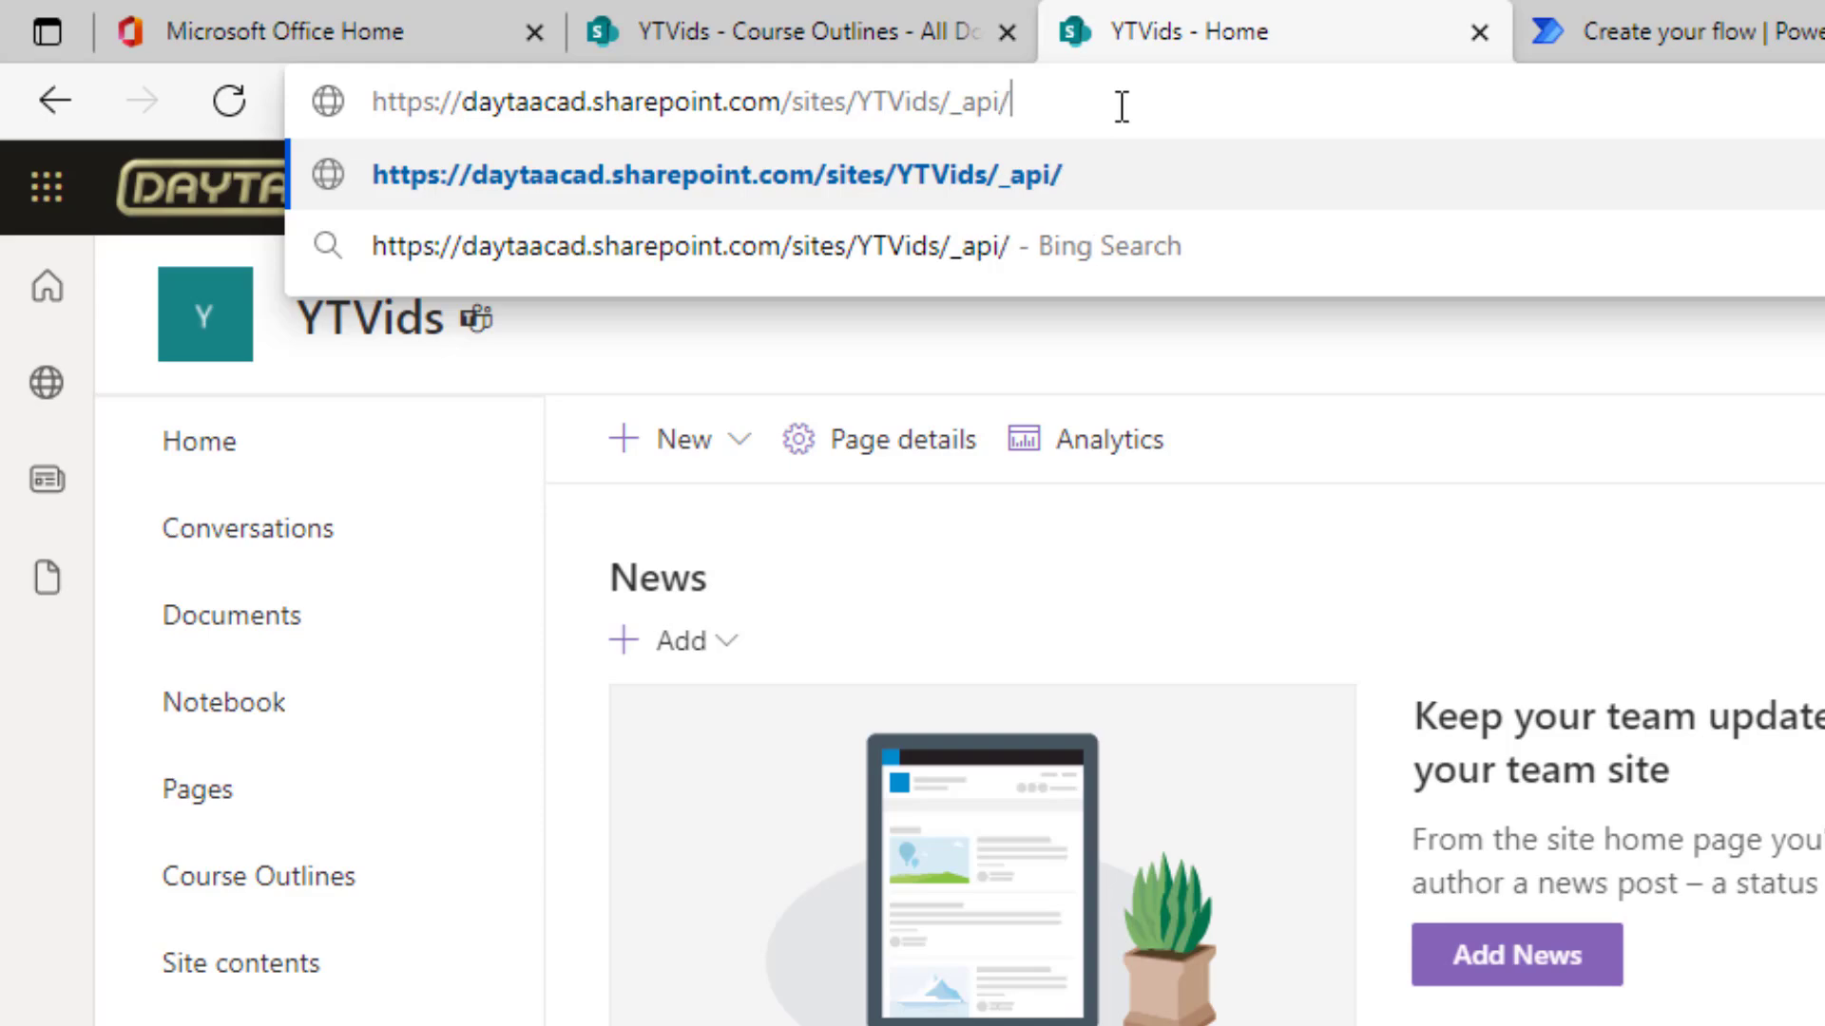
text(lists)
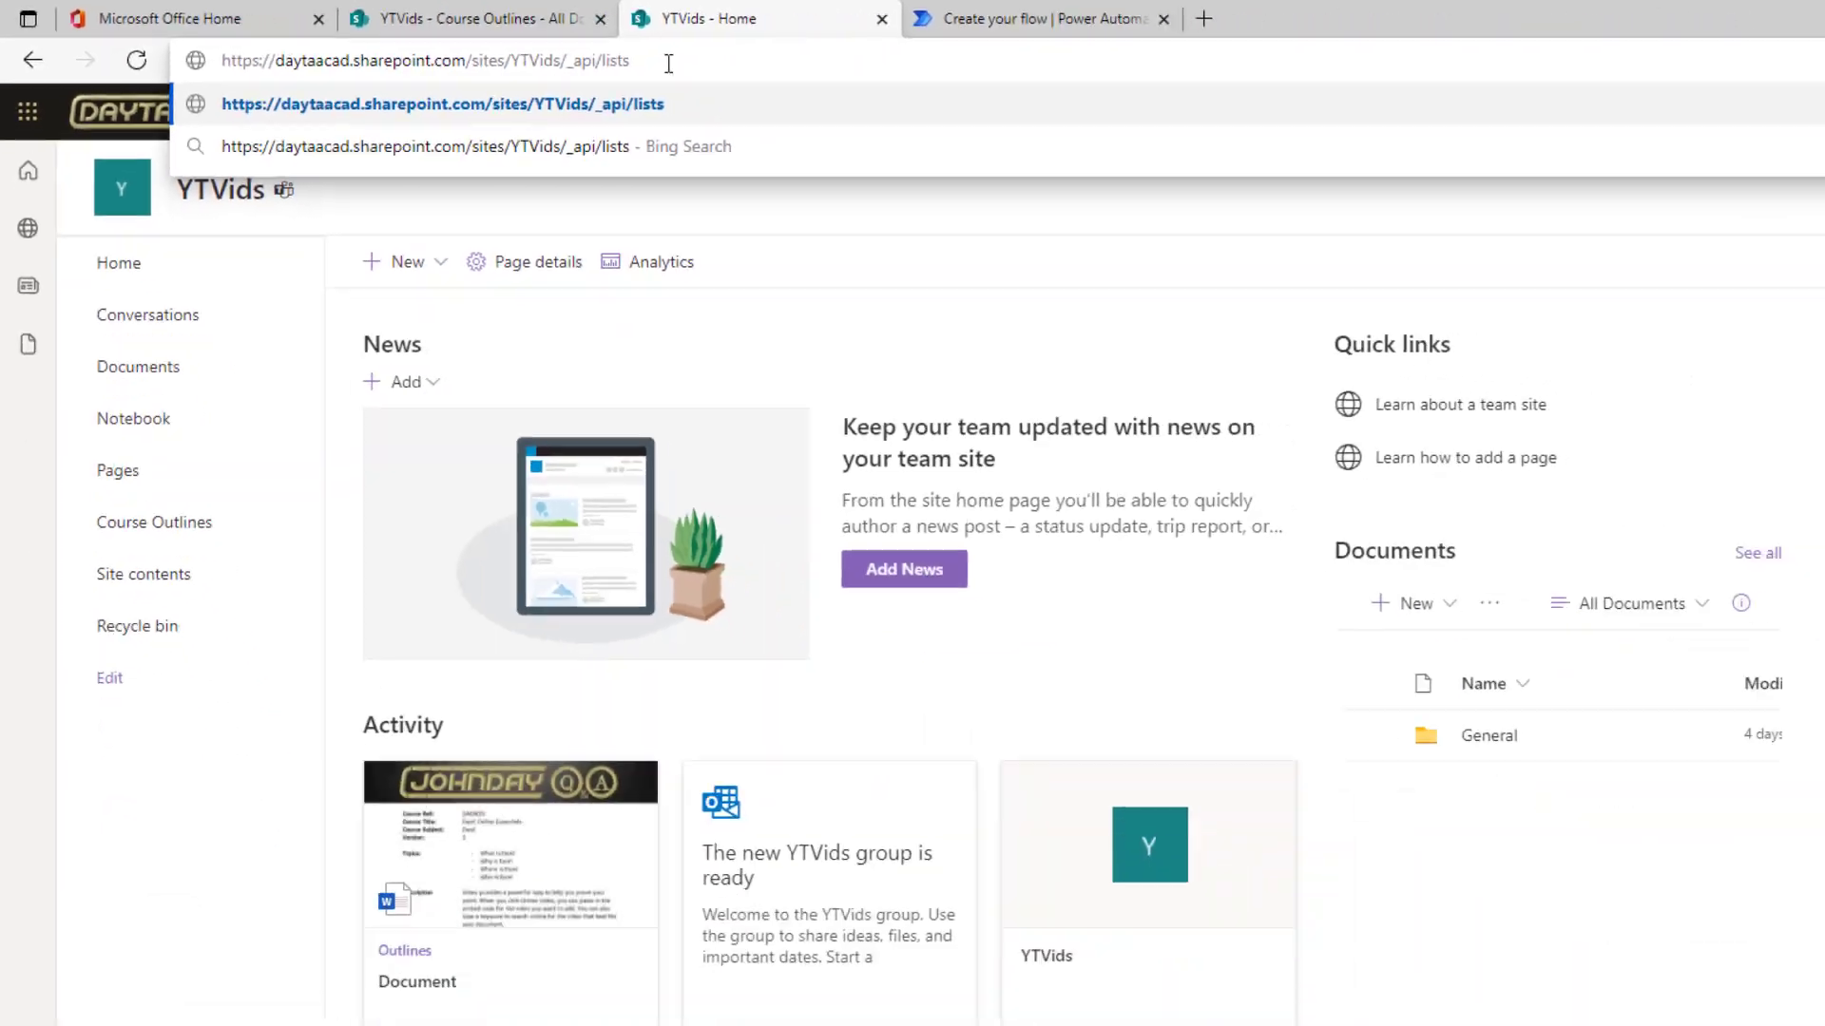
key(Return)
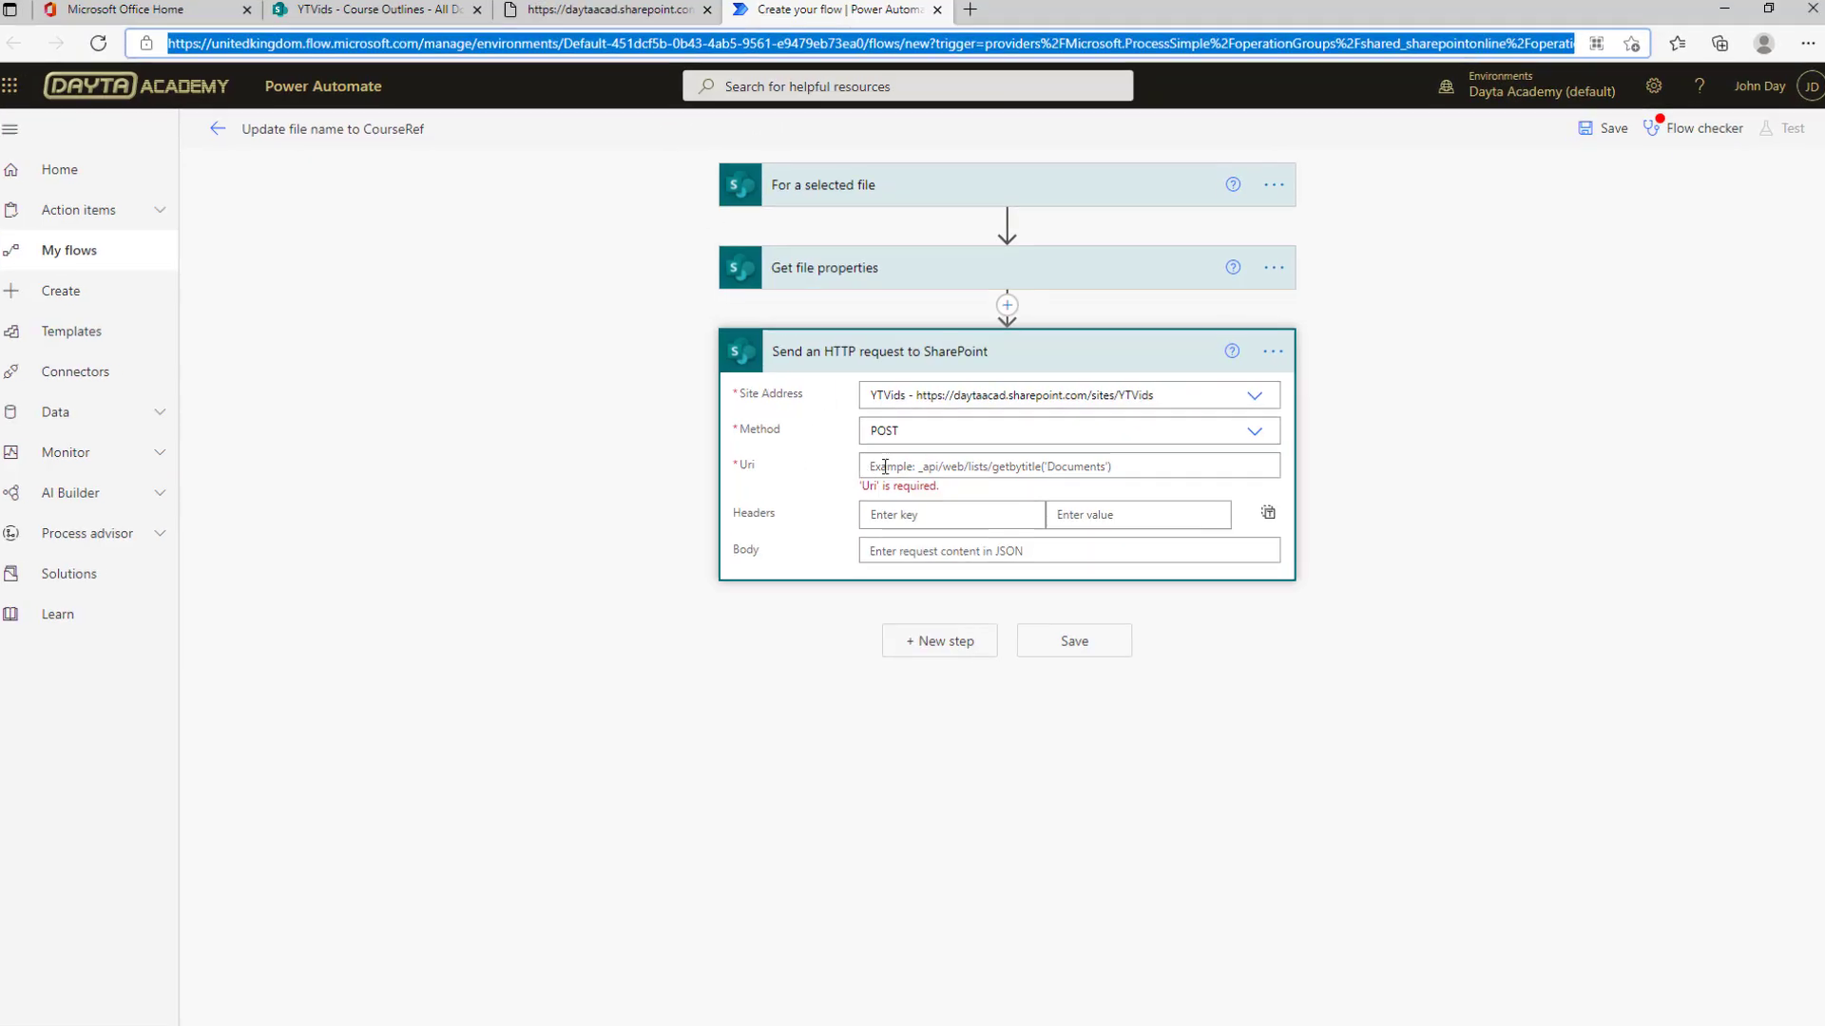
Step: Fix the mistyped 'losts' address to 'lists' and reload the _api/lists XML feed
click(886, 466)
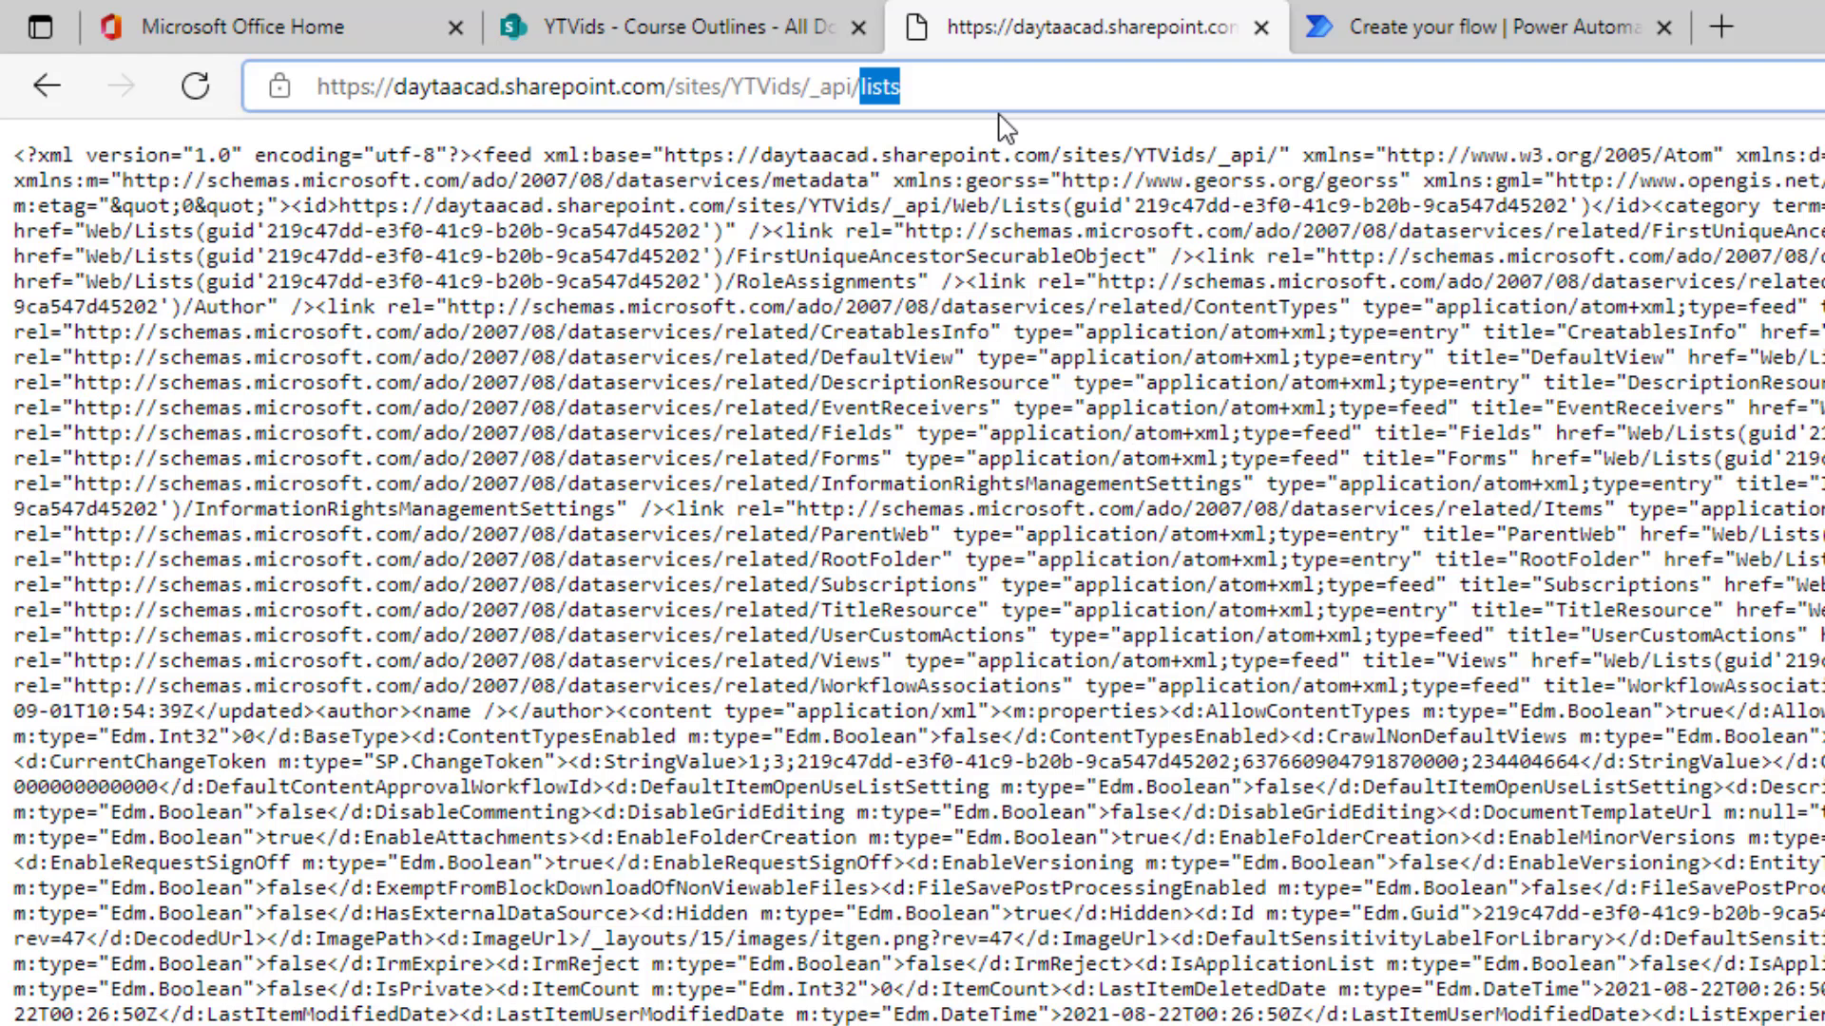
text(losts)
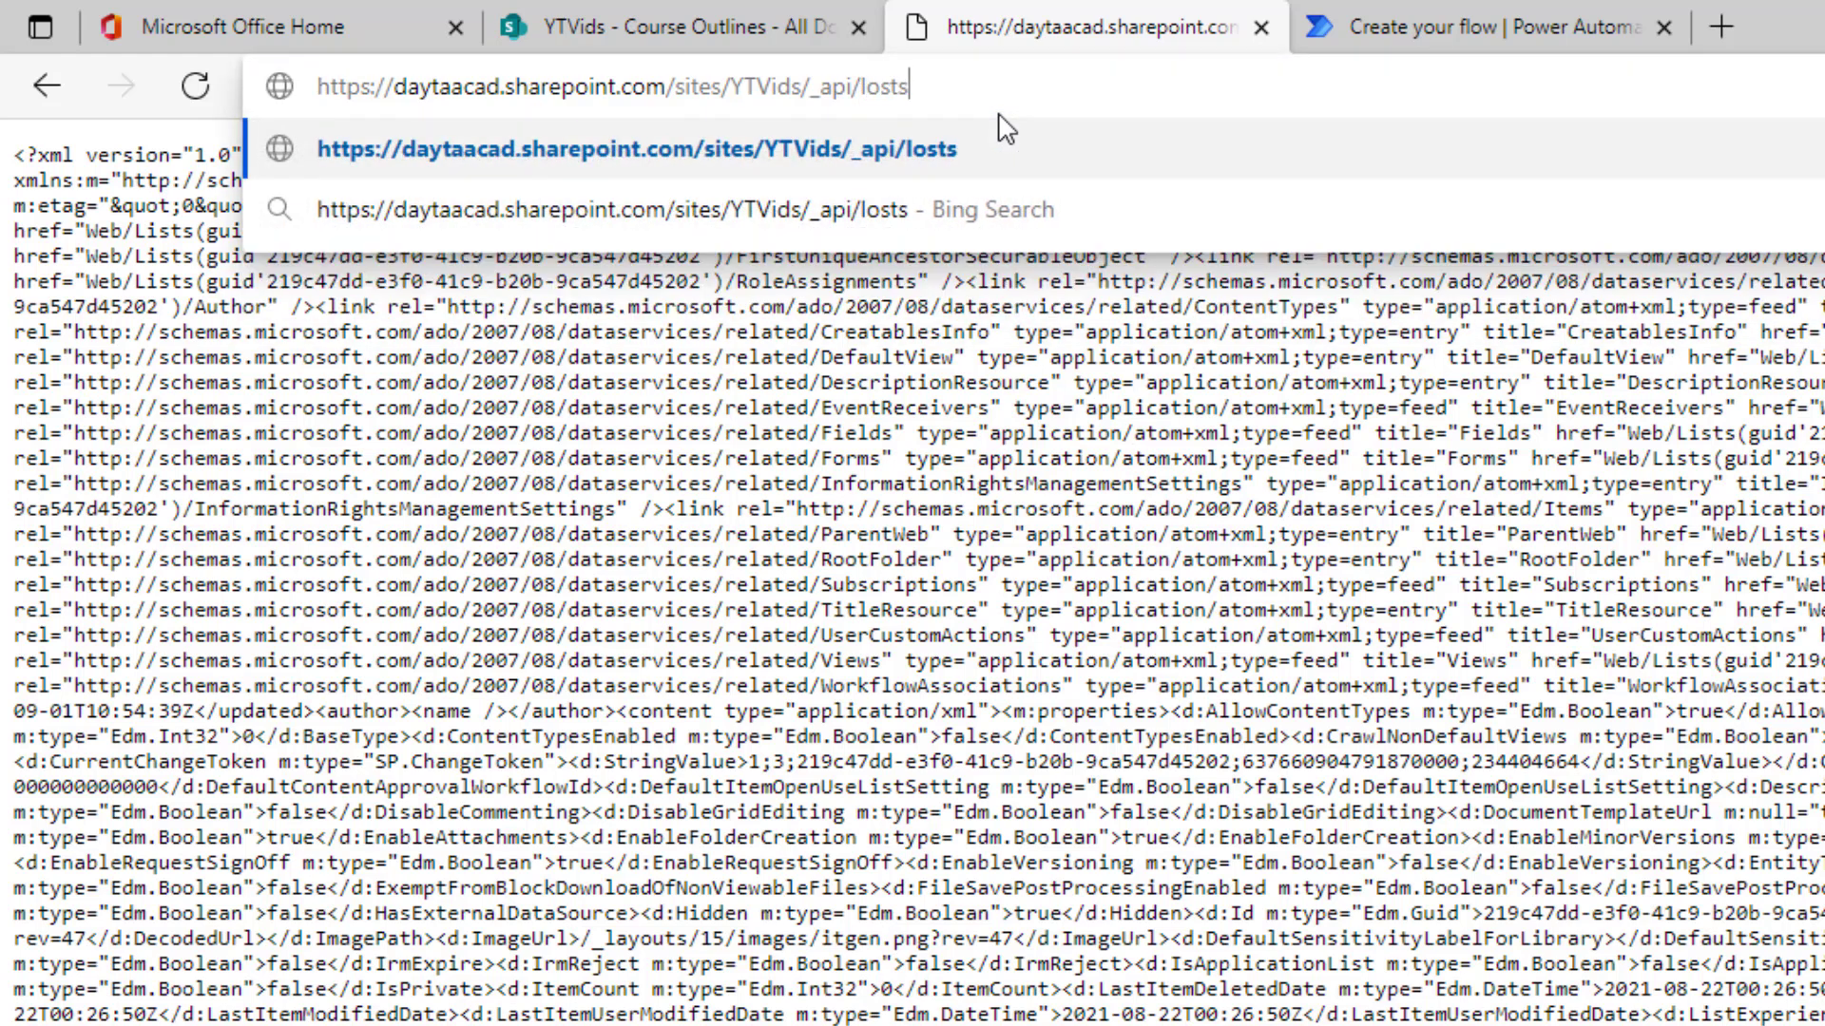
key(Return)
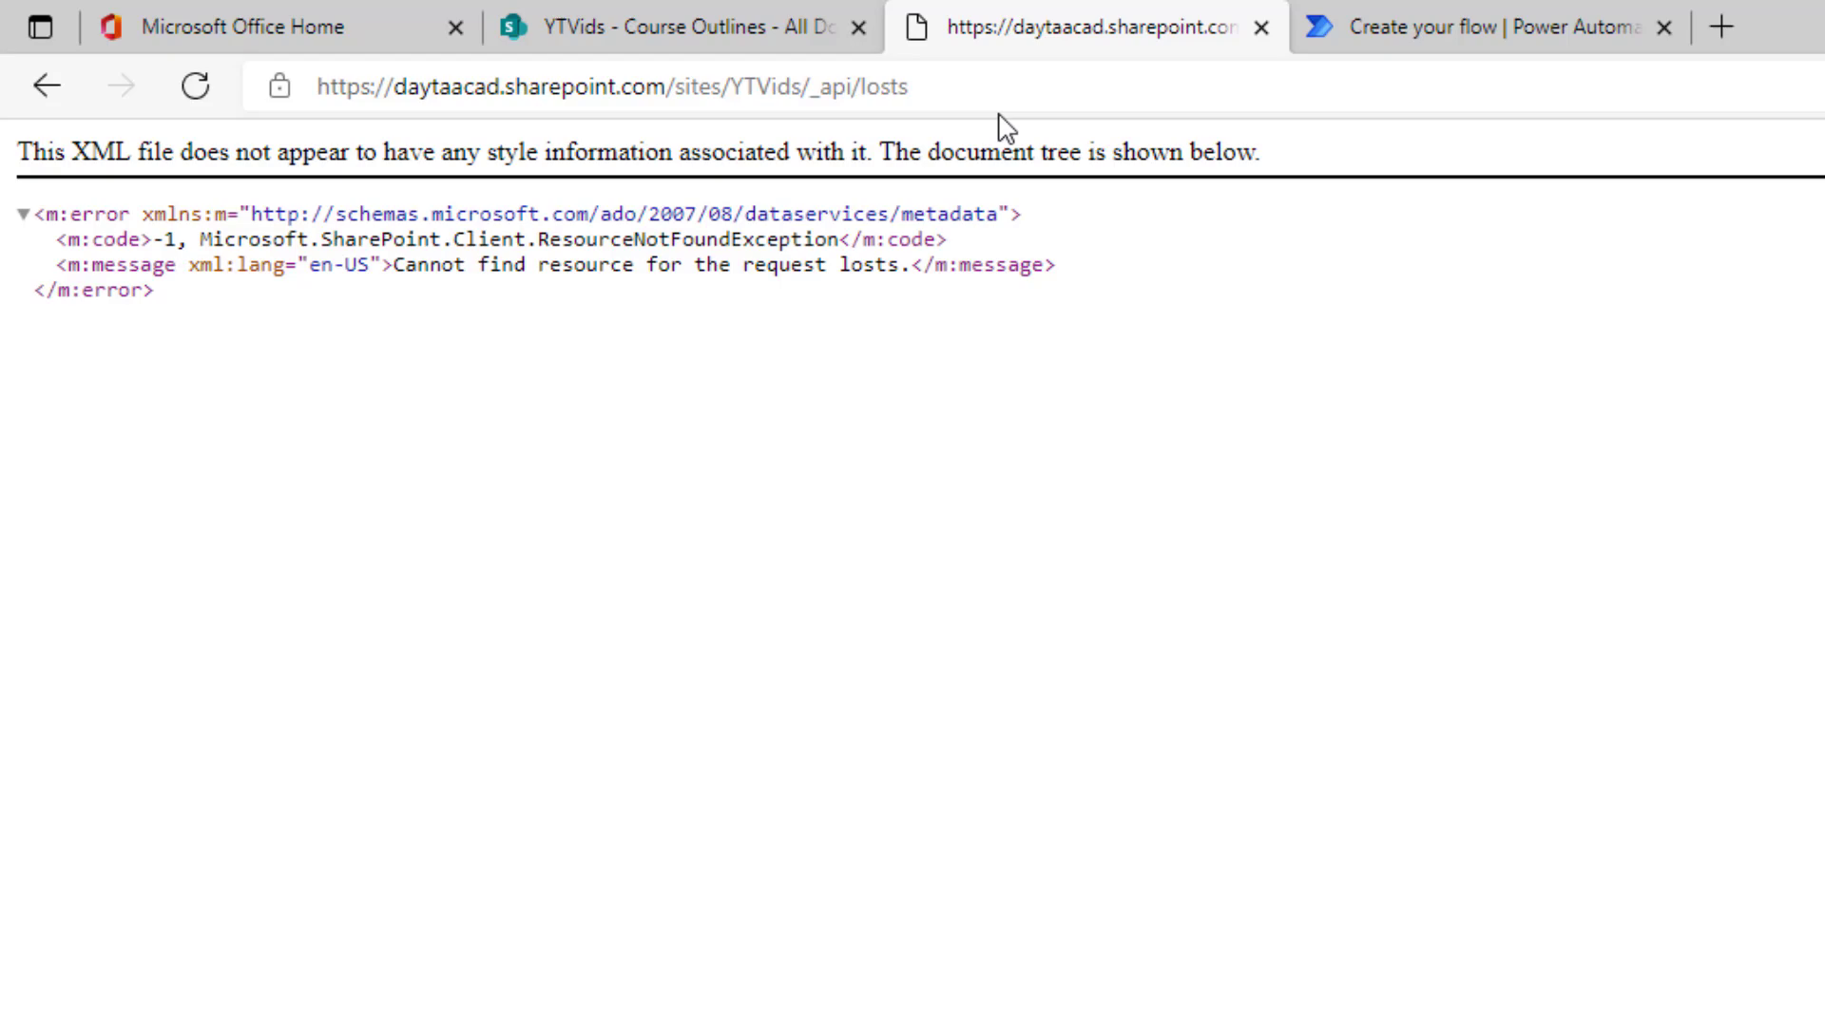
key(alt+d)
key(End)
key(Left)
key(Left)
key(Left)
key(BackSpace)
text(i)
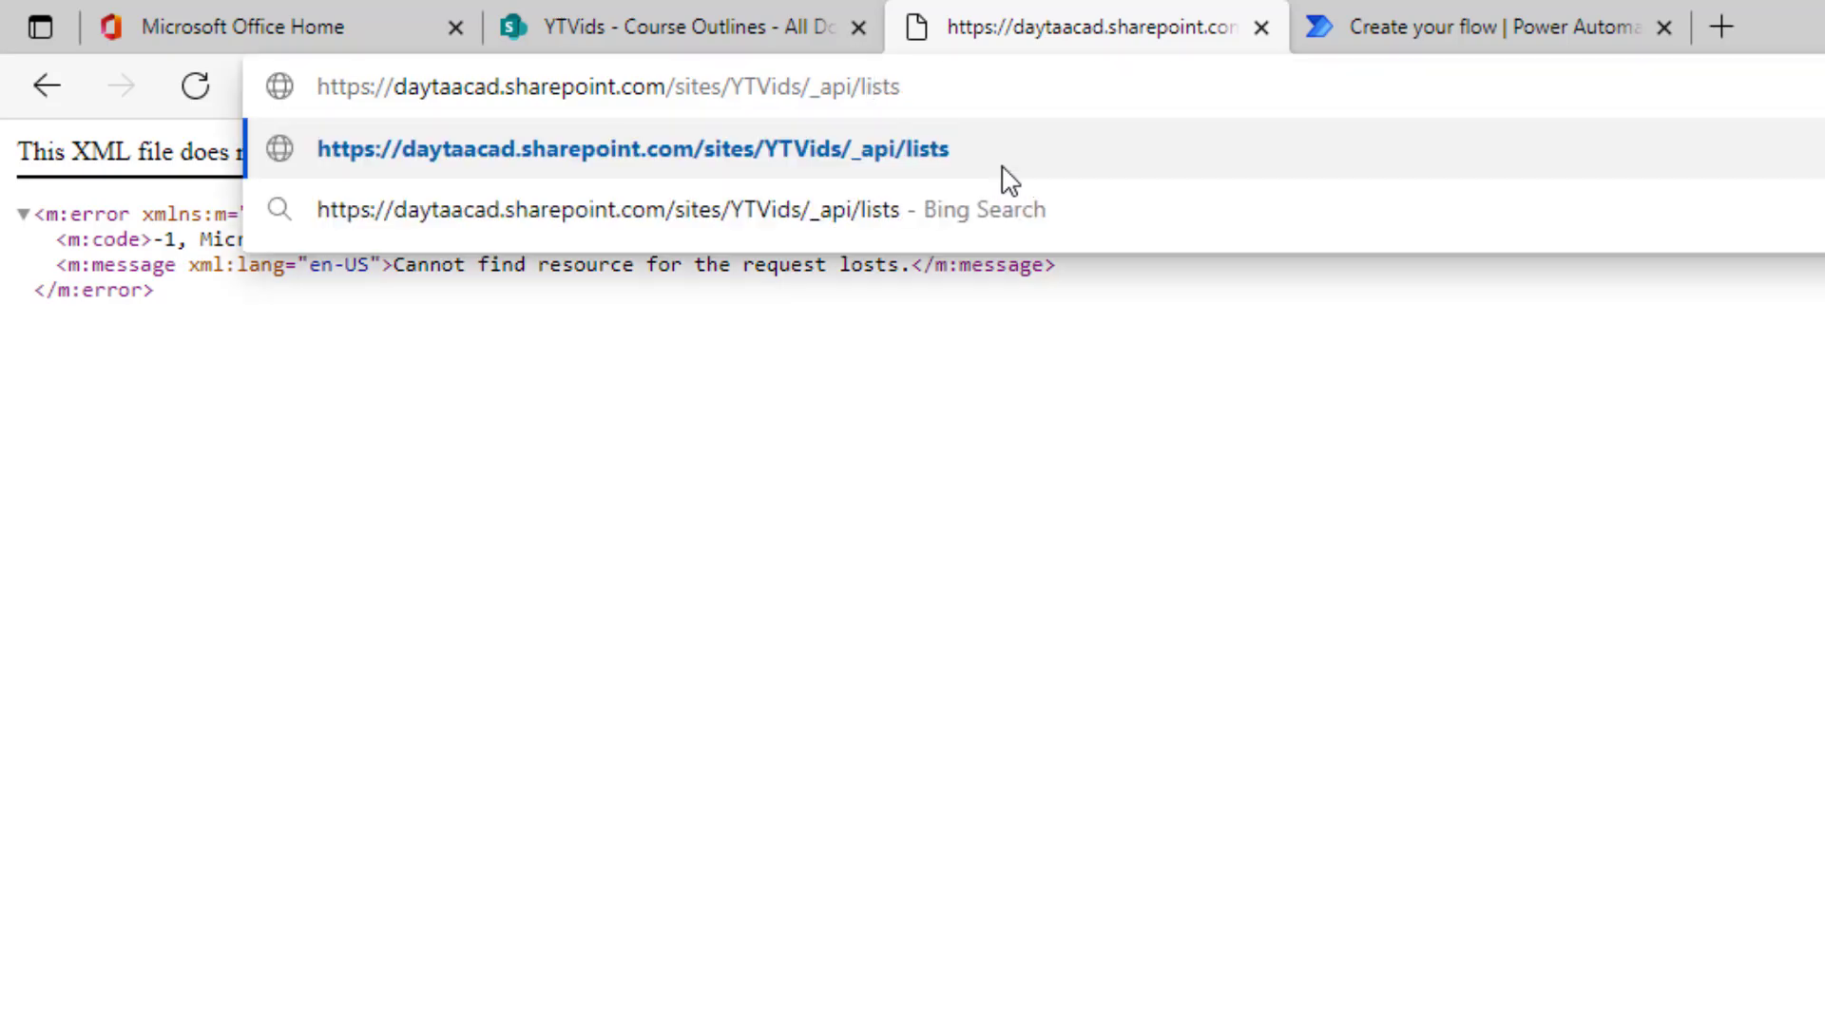
key(Return)
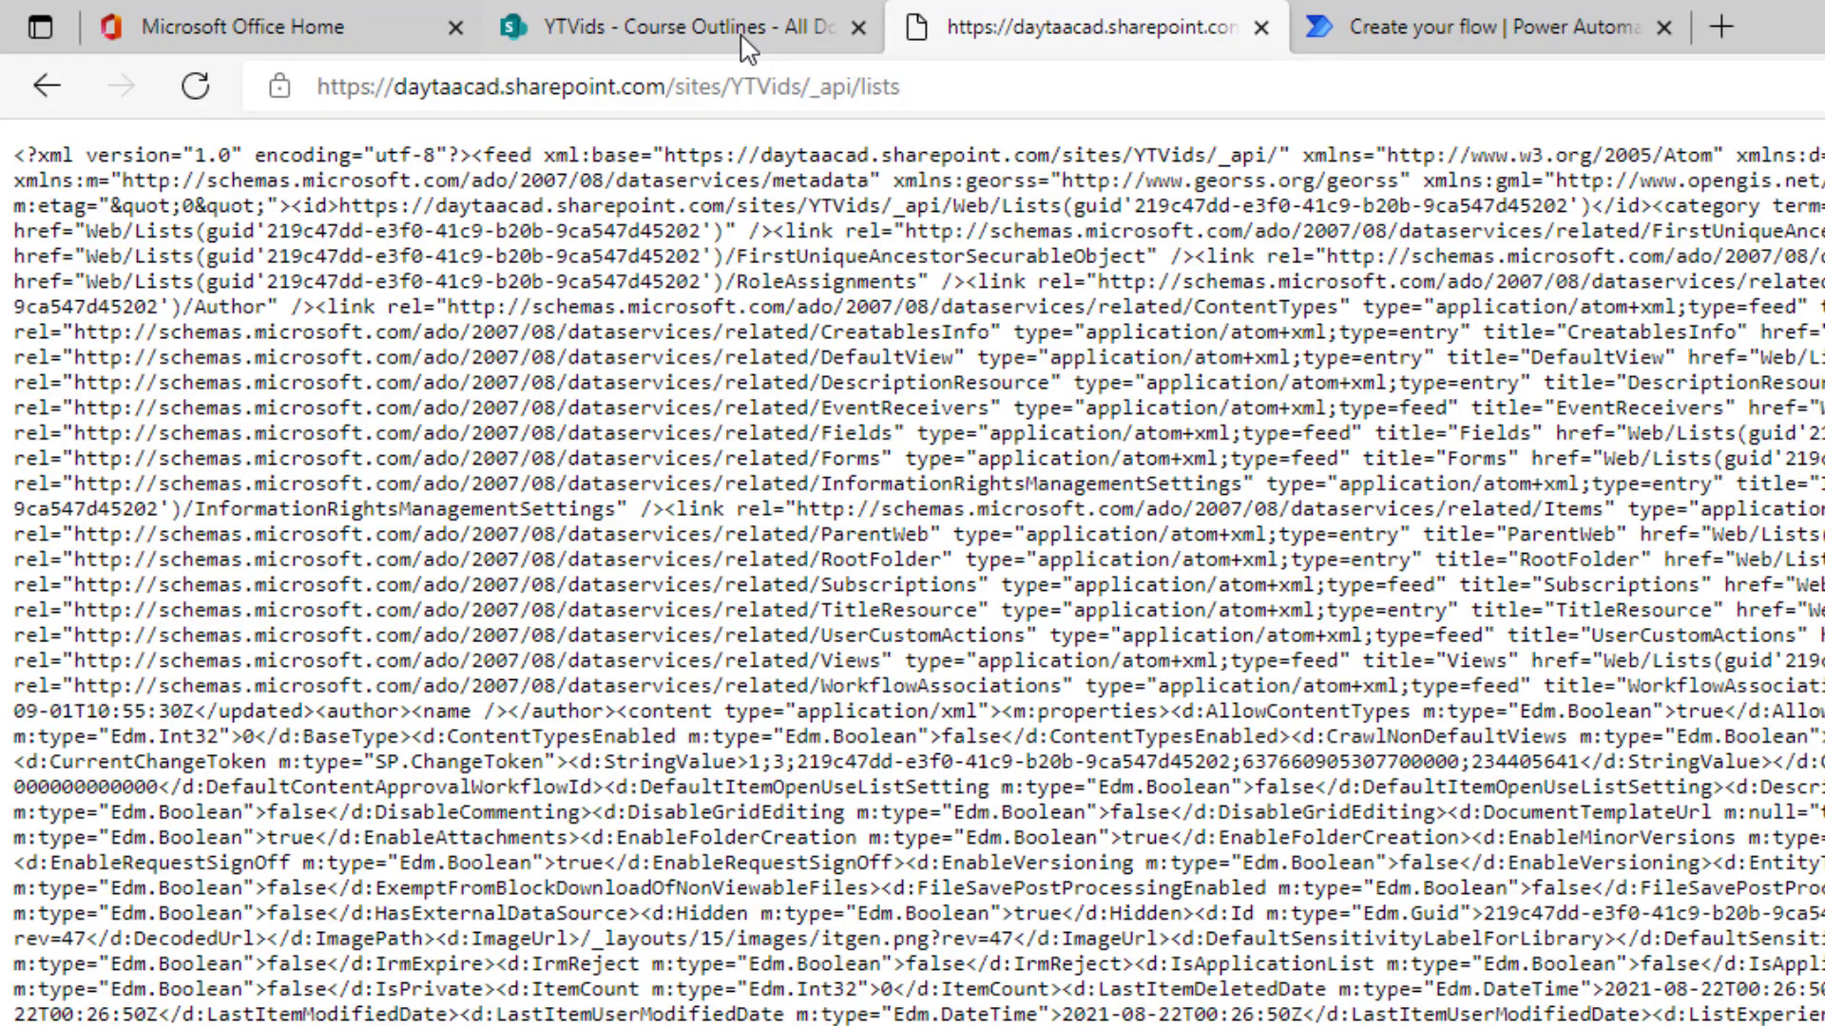
Step: Extend the REST address to _api/lists/GetByTitle(' without loading it
click(998, 91)
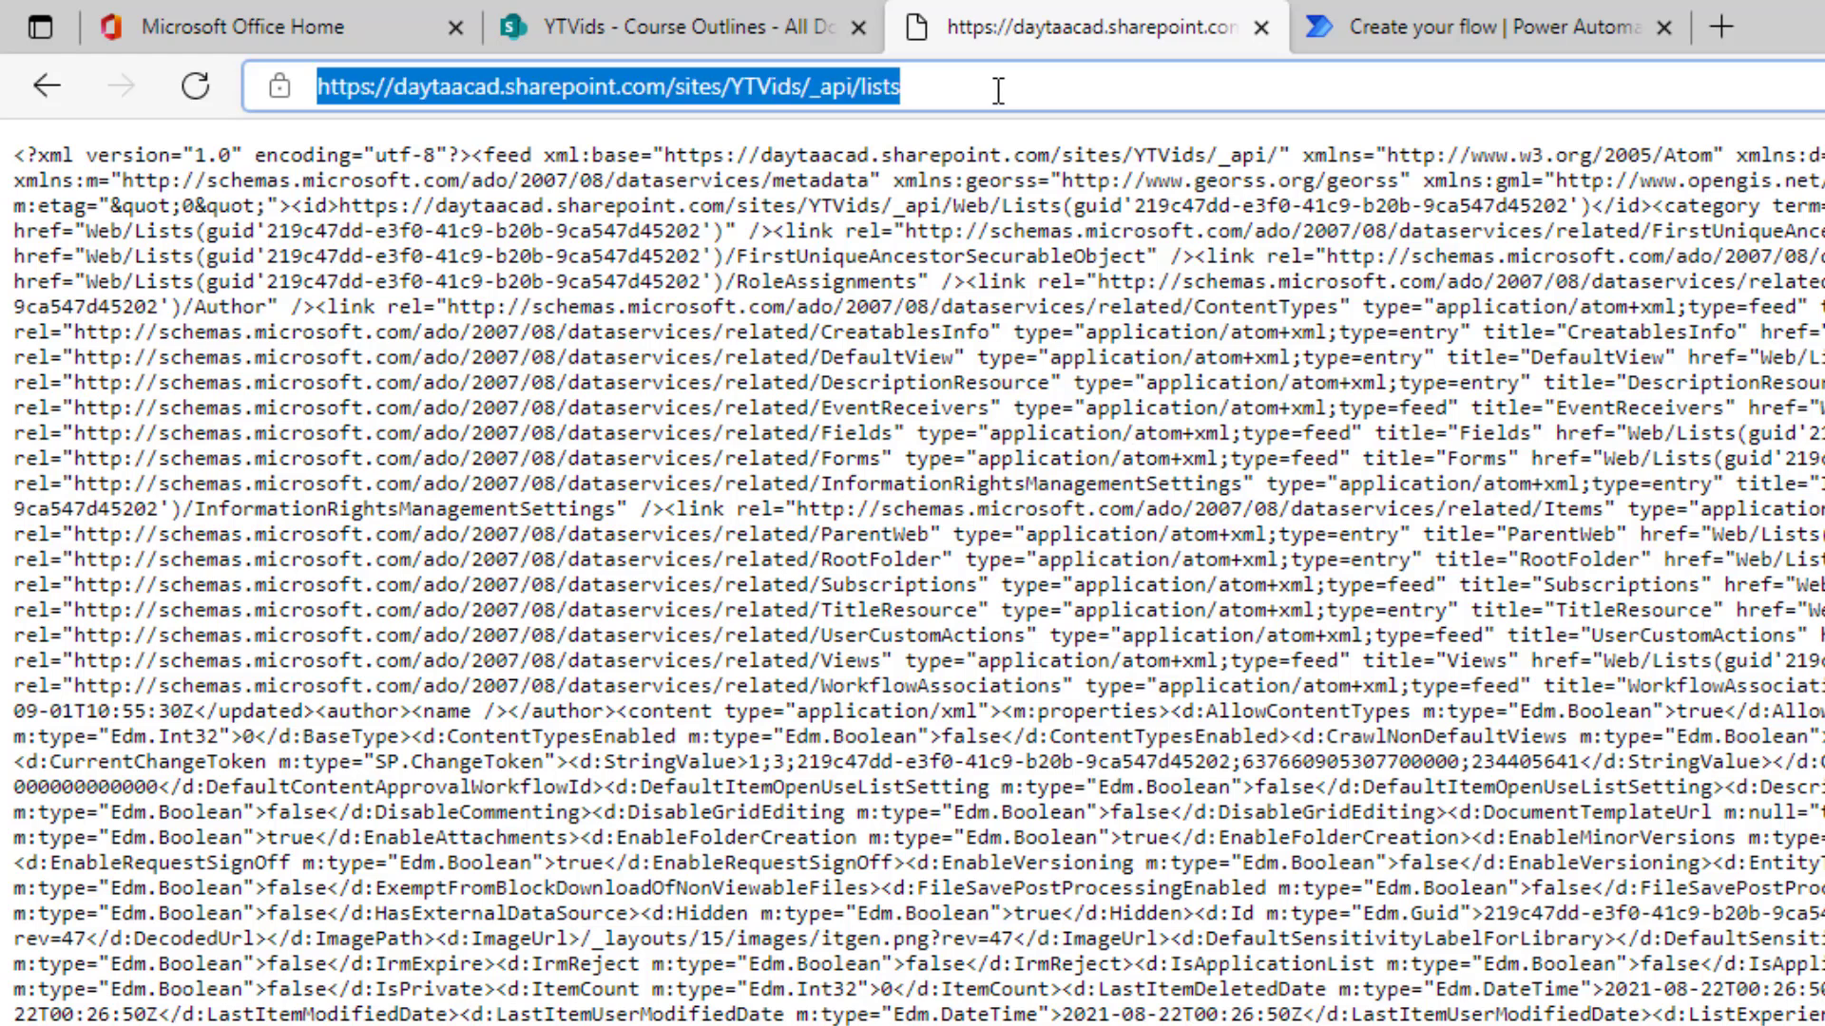
click(1001, 90)
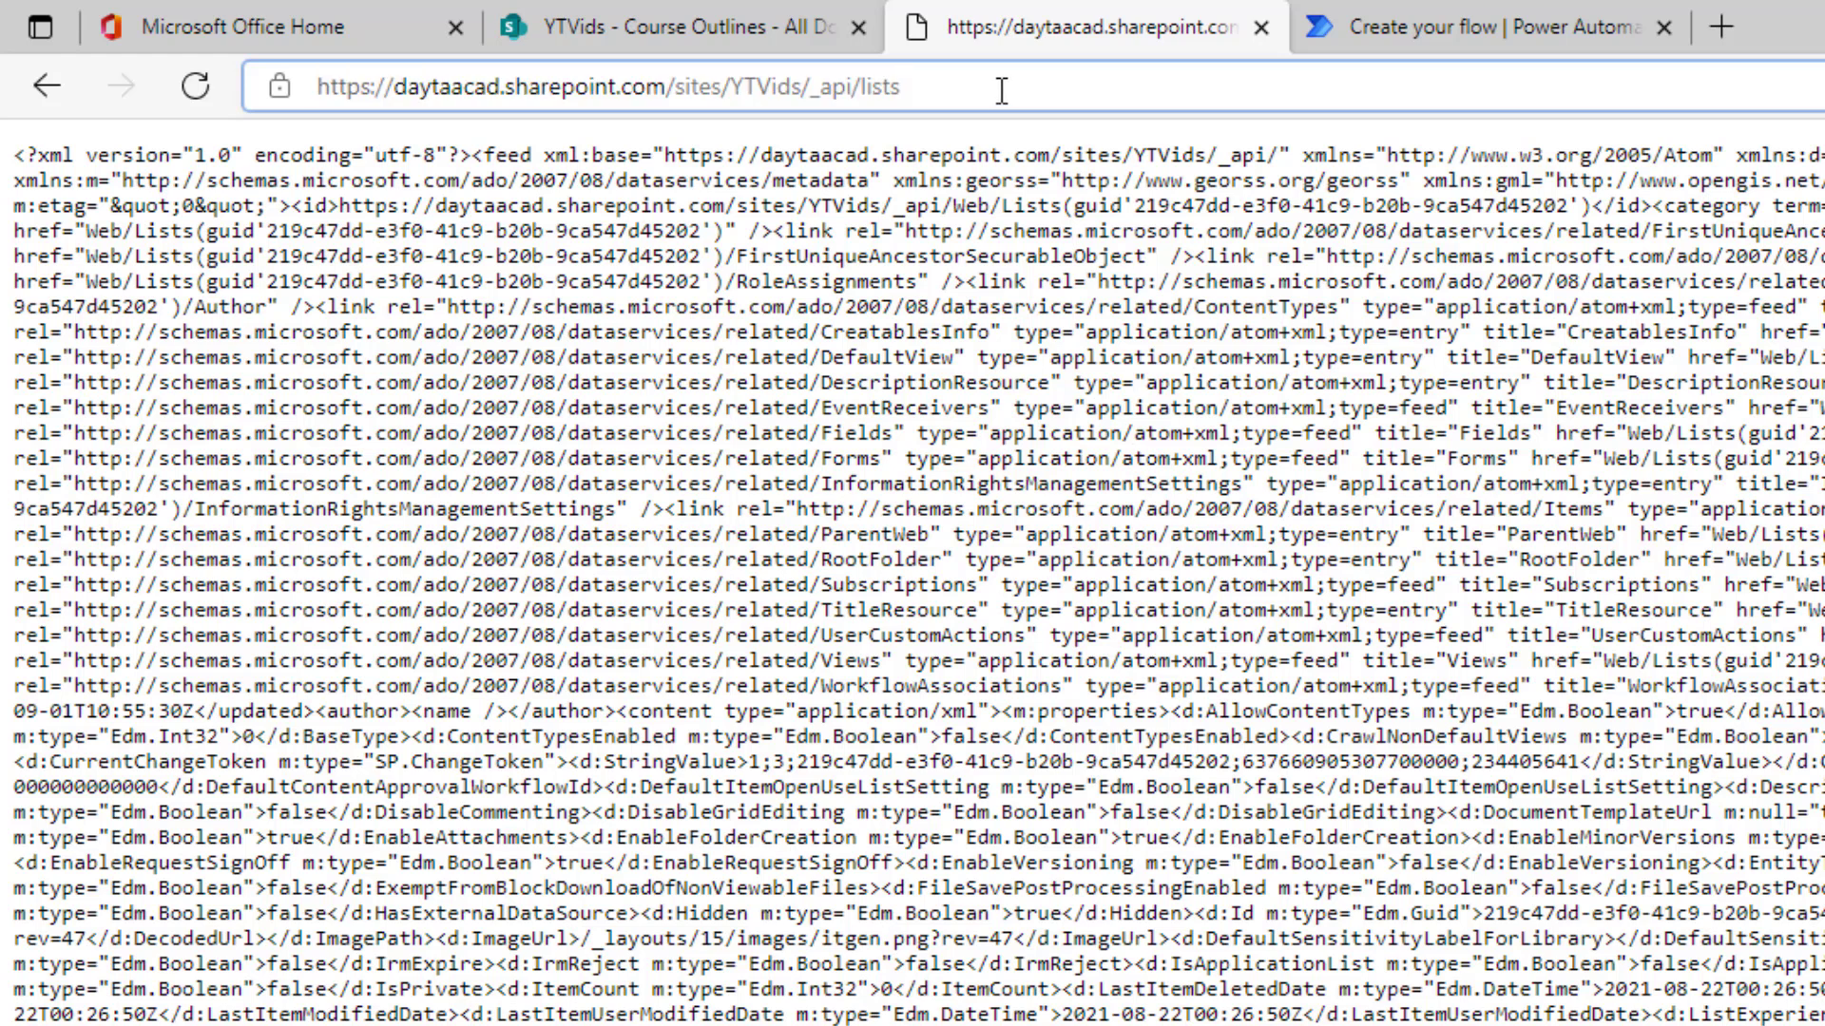
text(/)
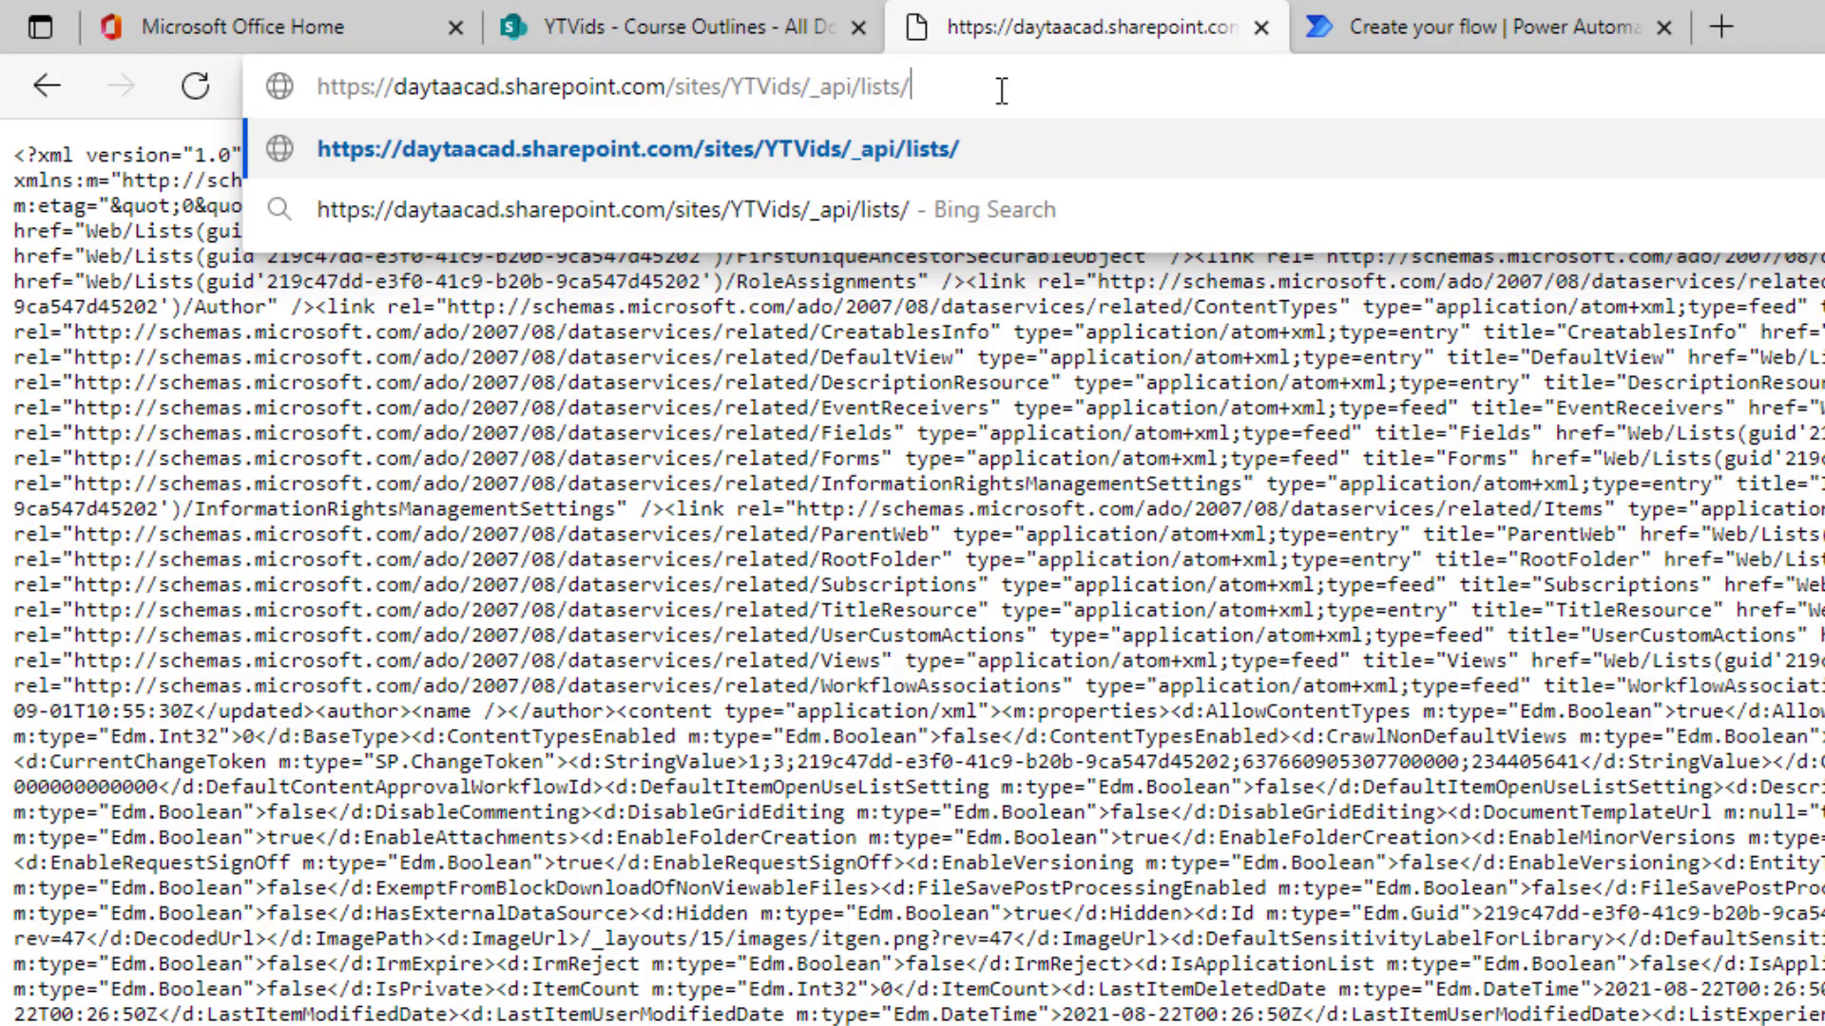
text(GetByTi)
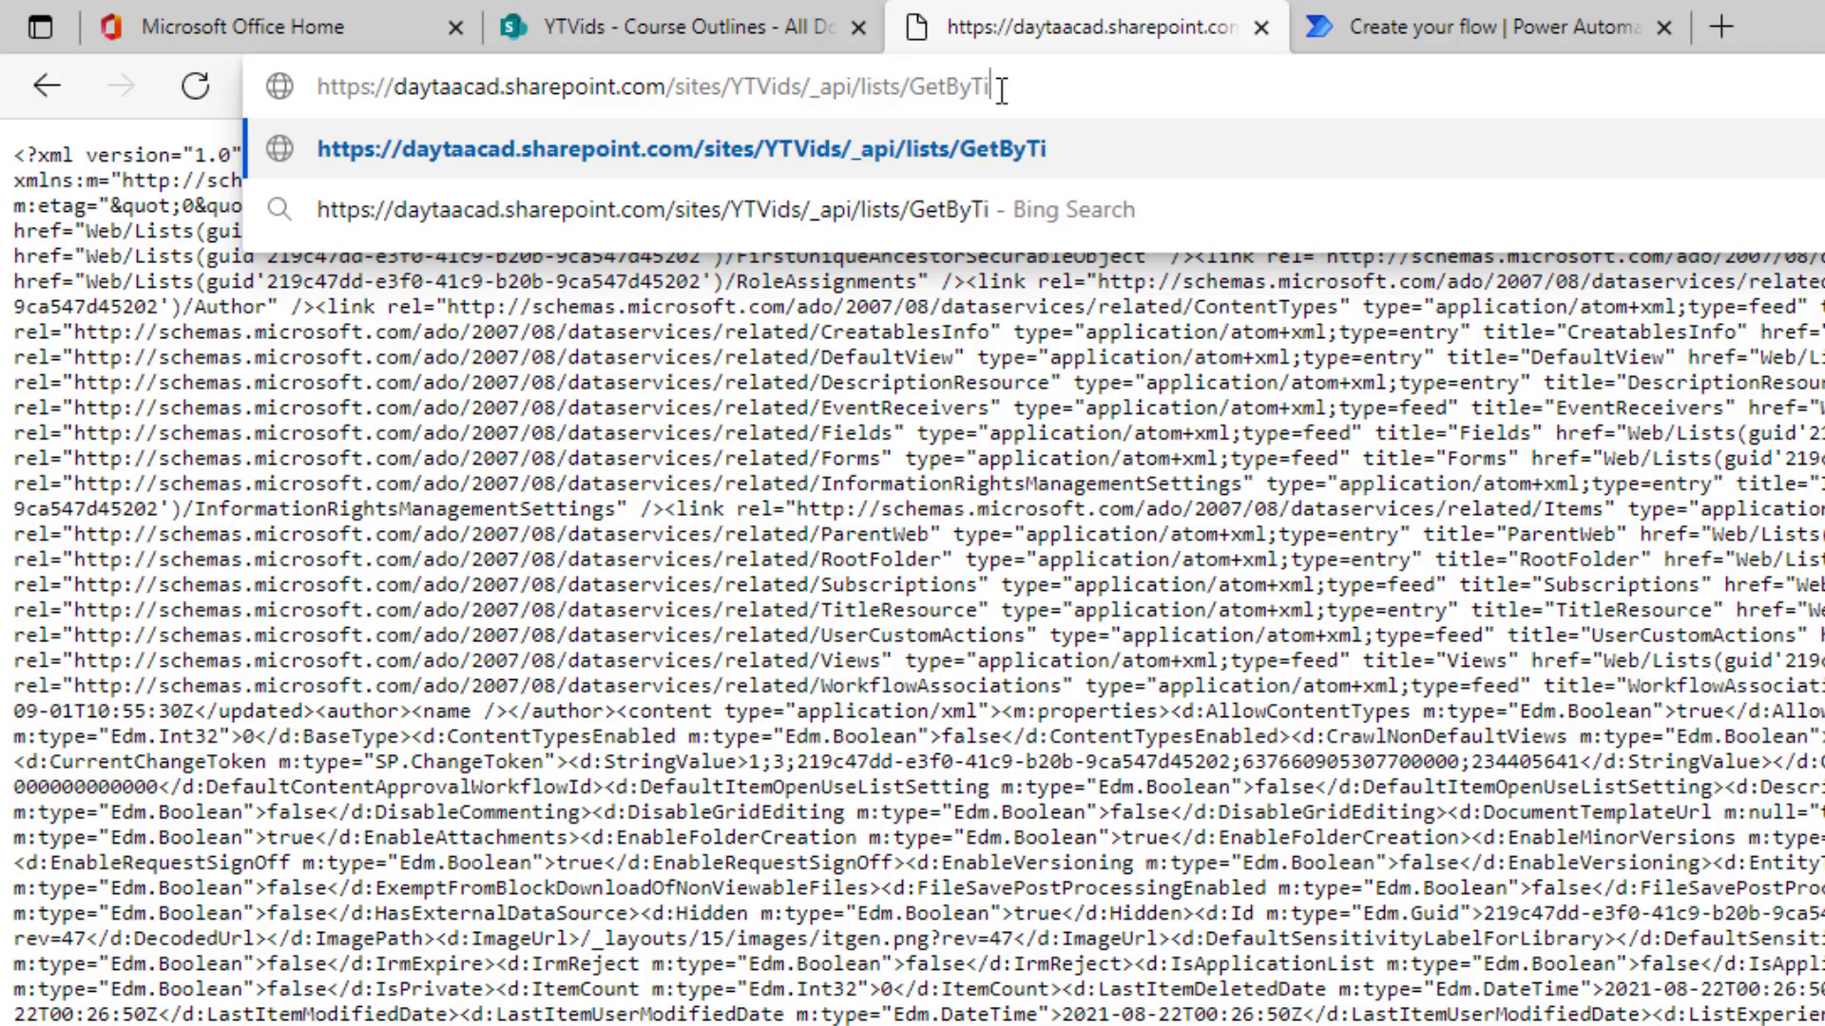
text(tle)
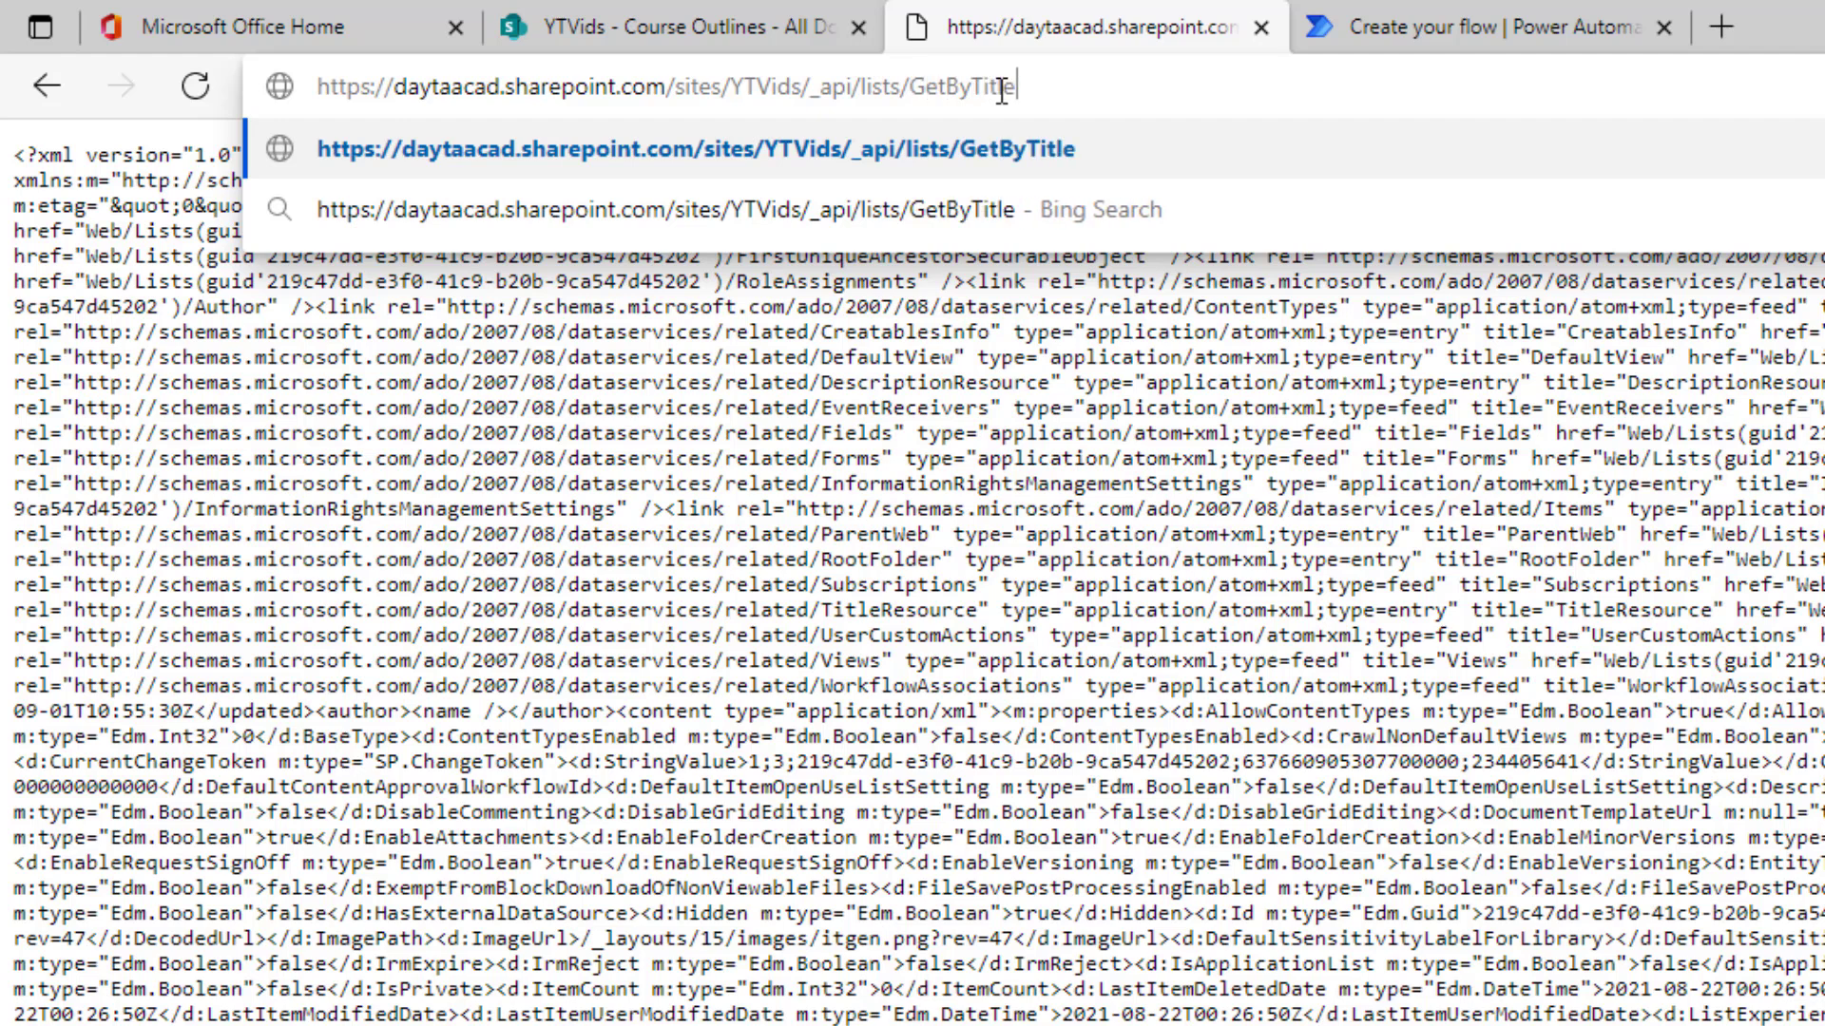
text(()
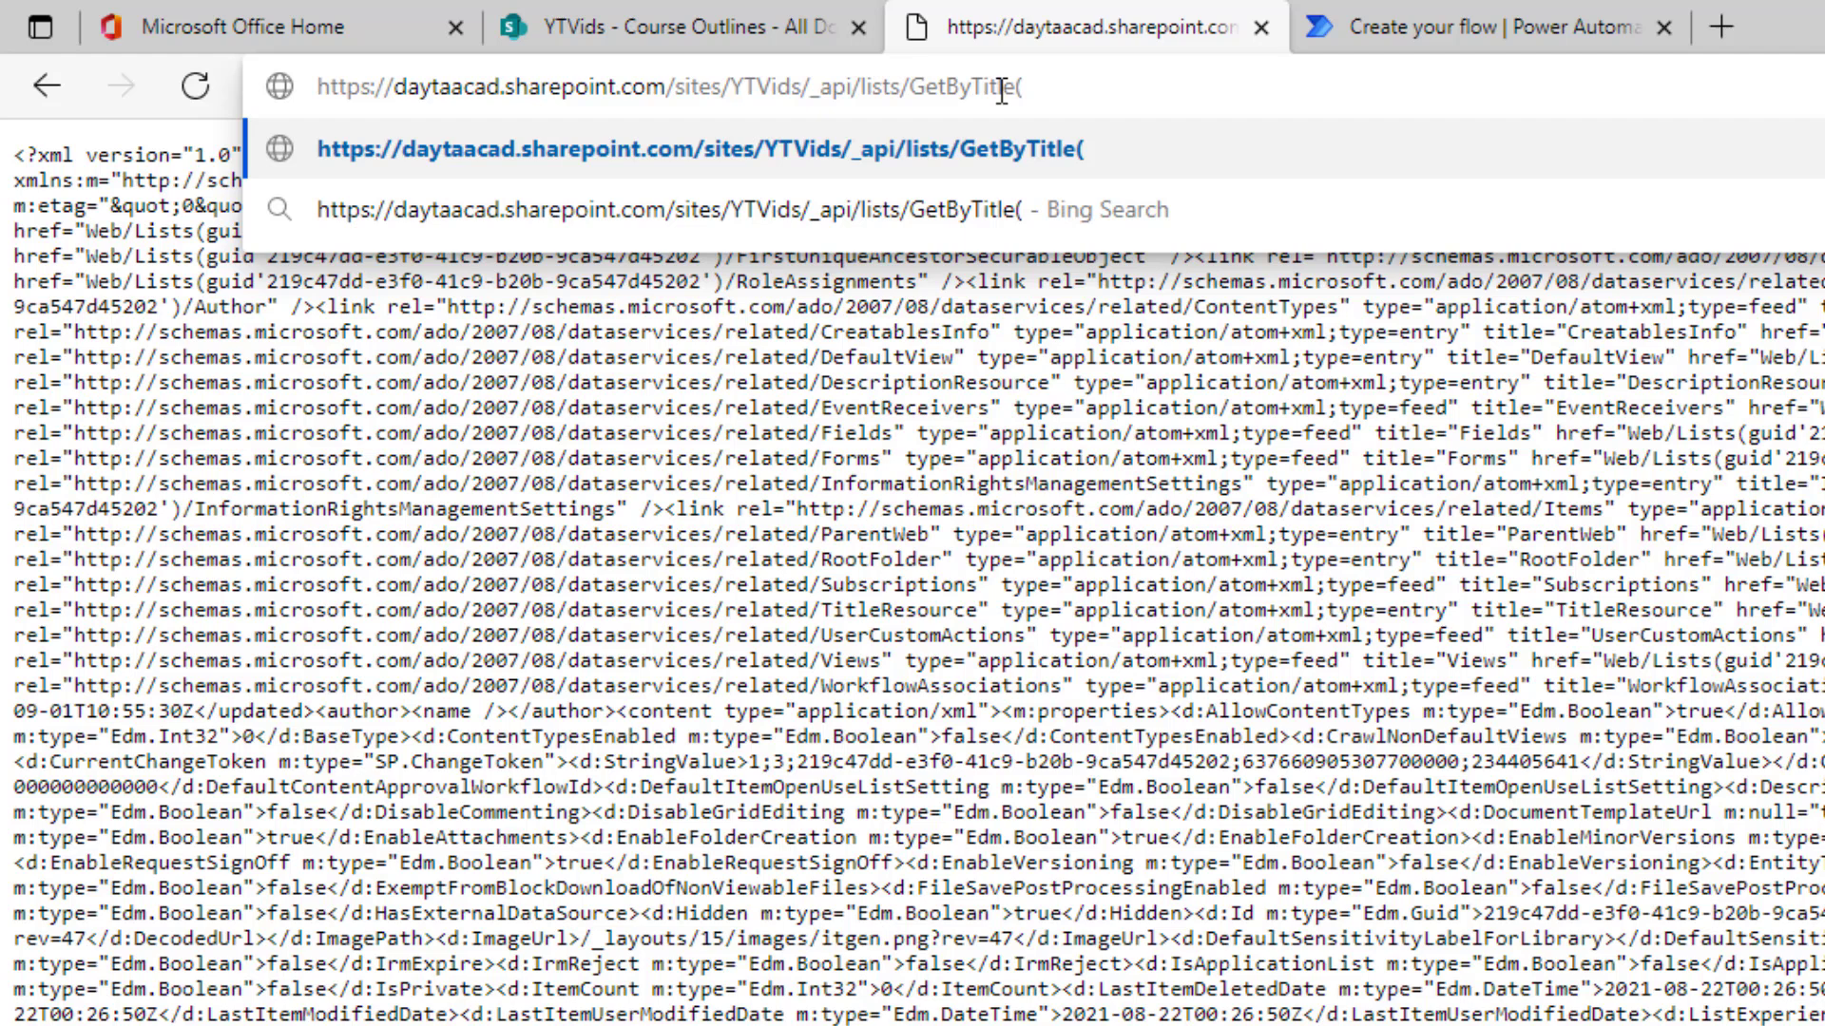
text(')
click(687, 29)
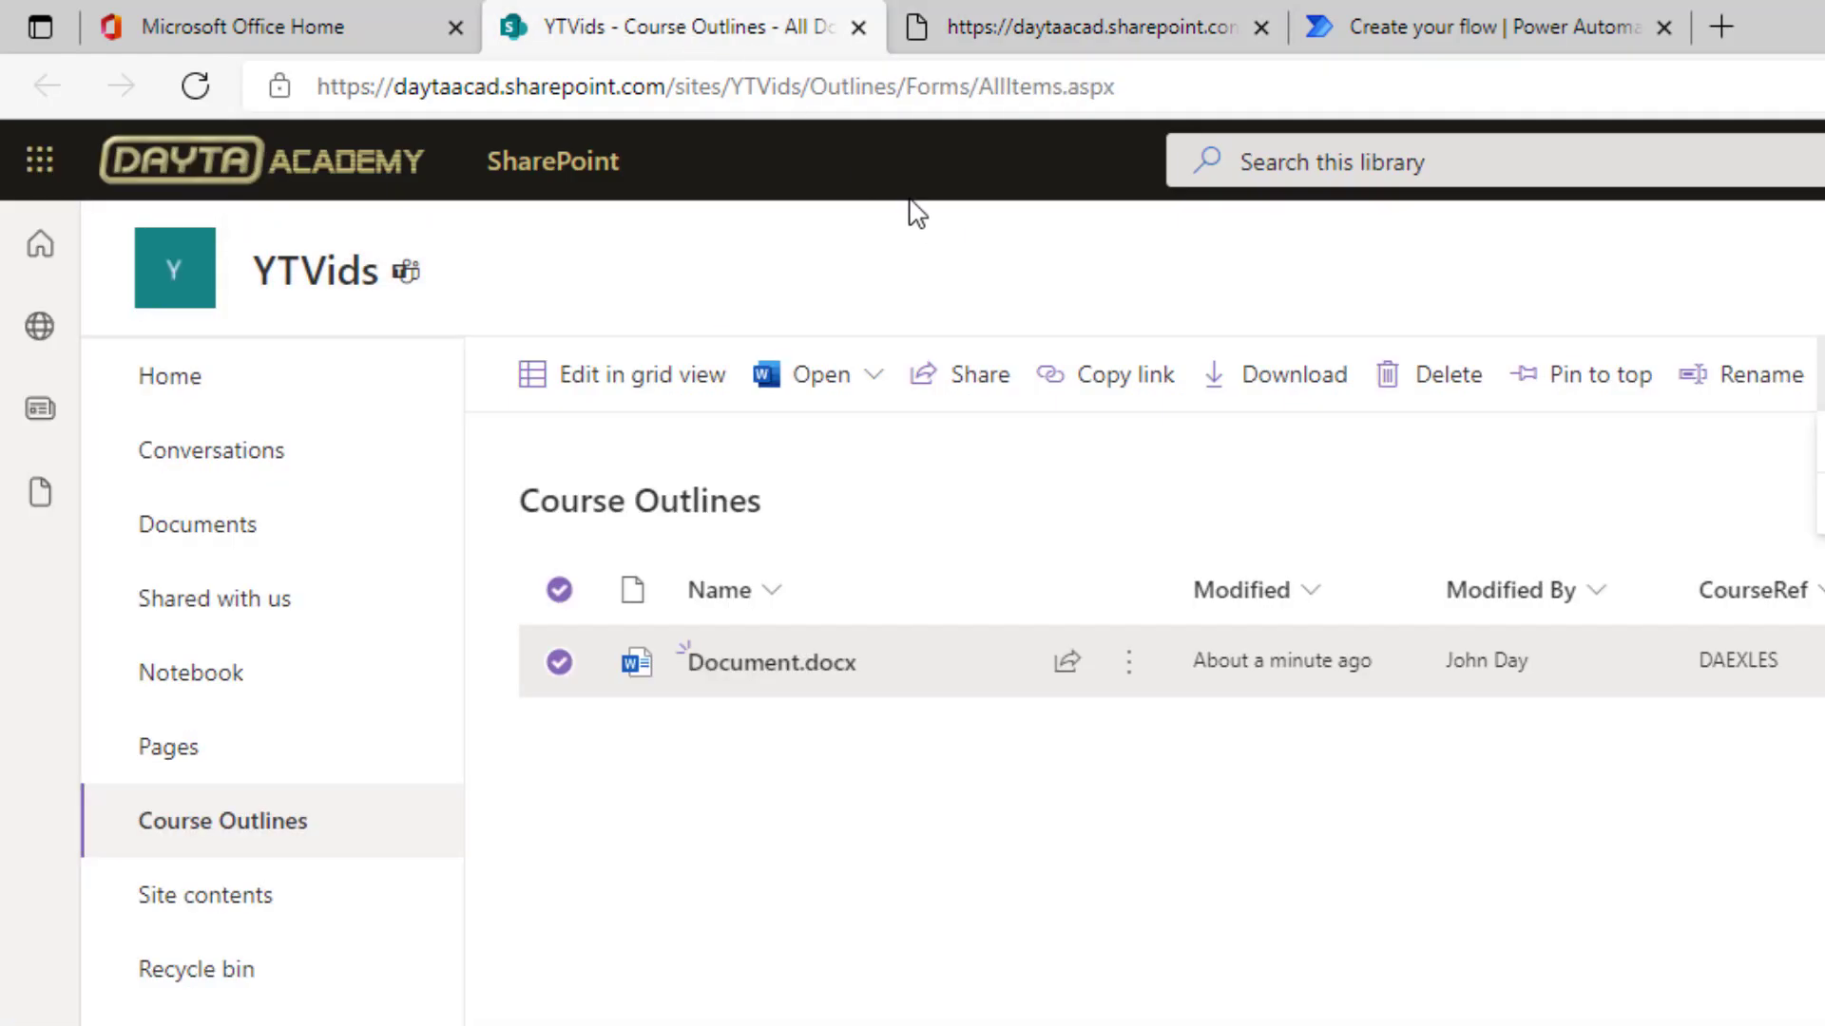
click(219, 837)
click(651, 518)
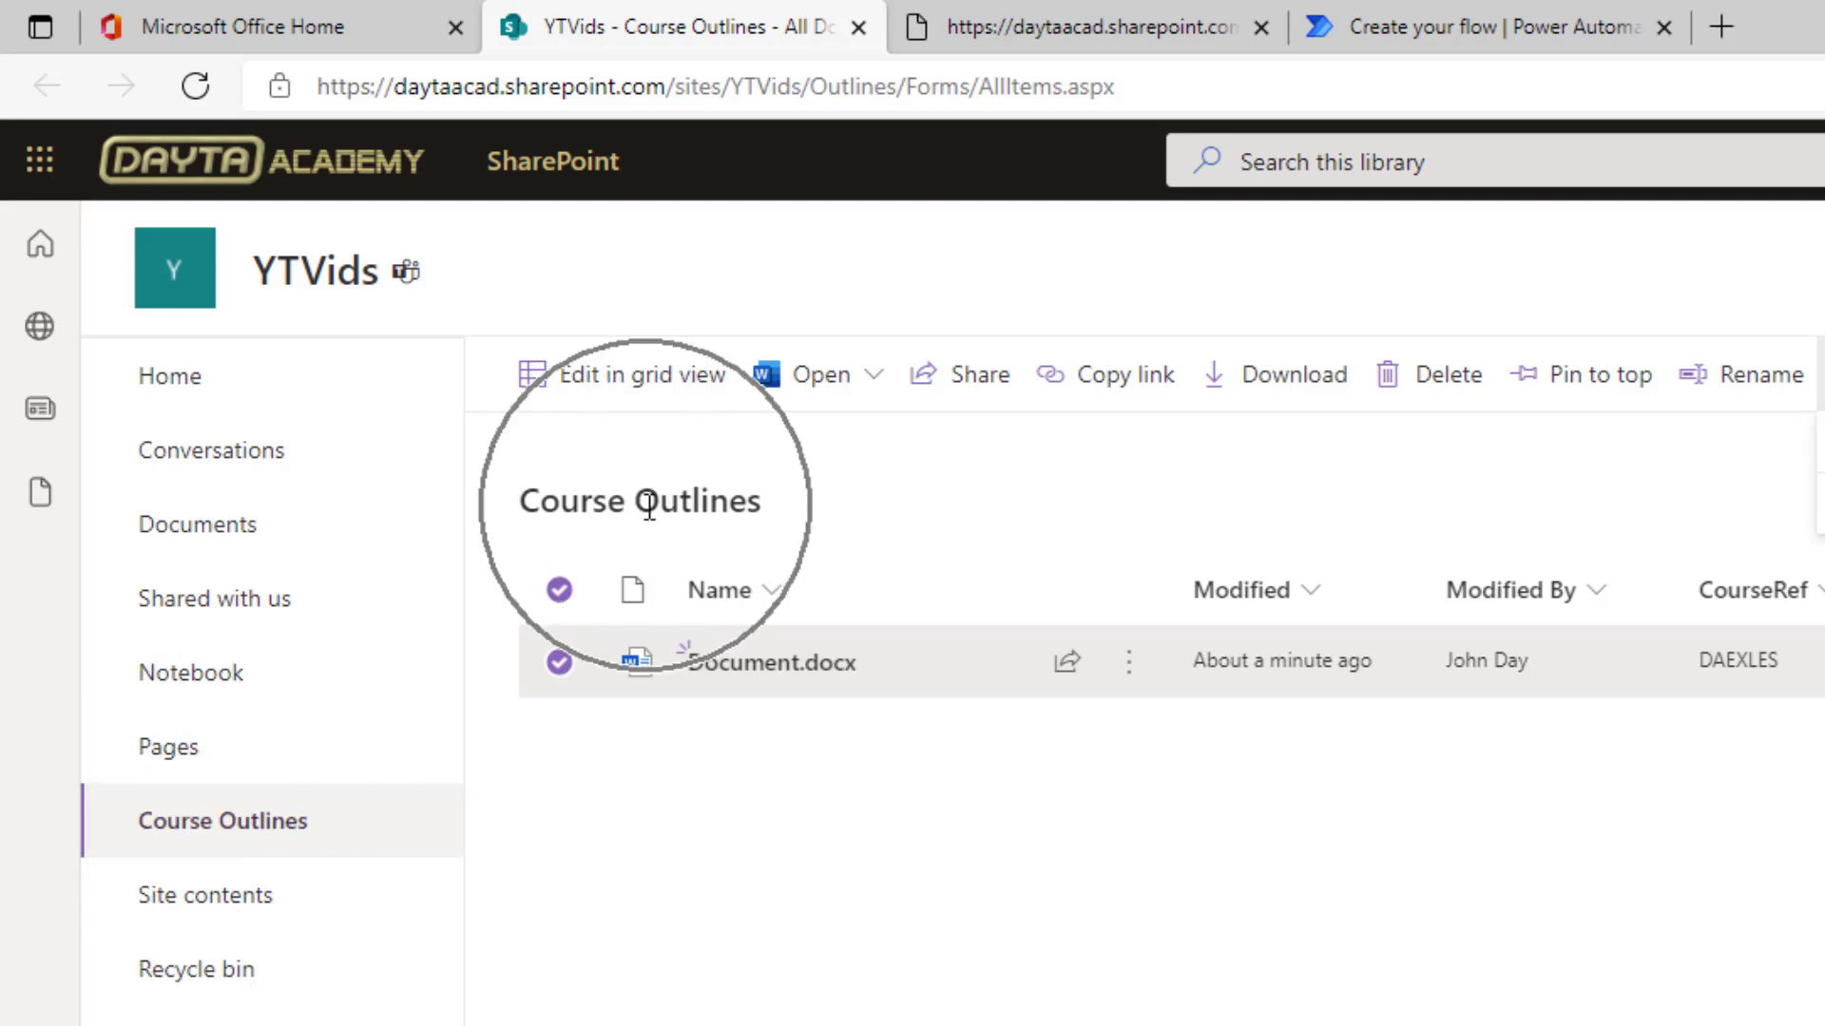
click(620, 508)
click(620, 508)
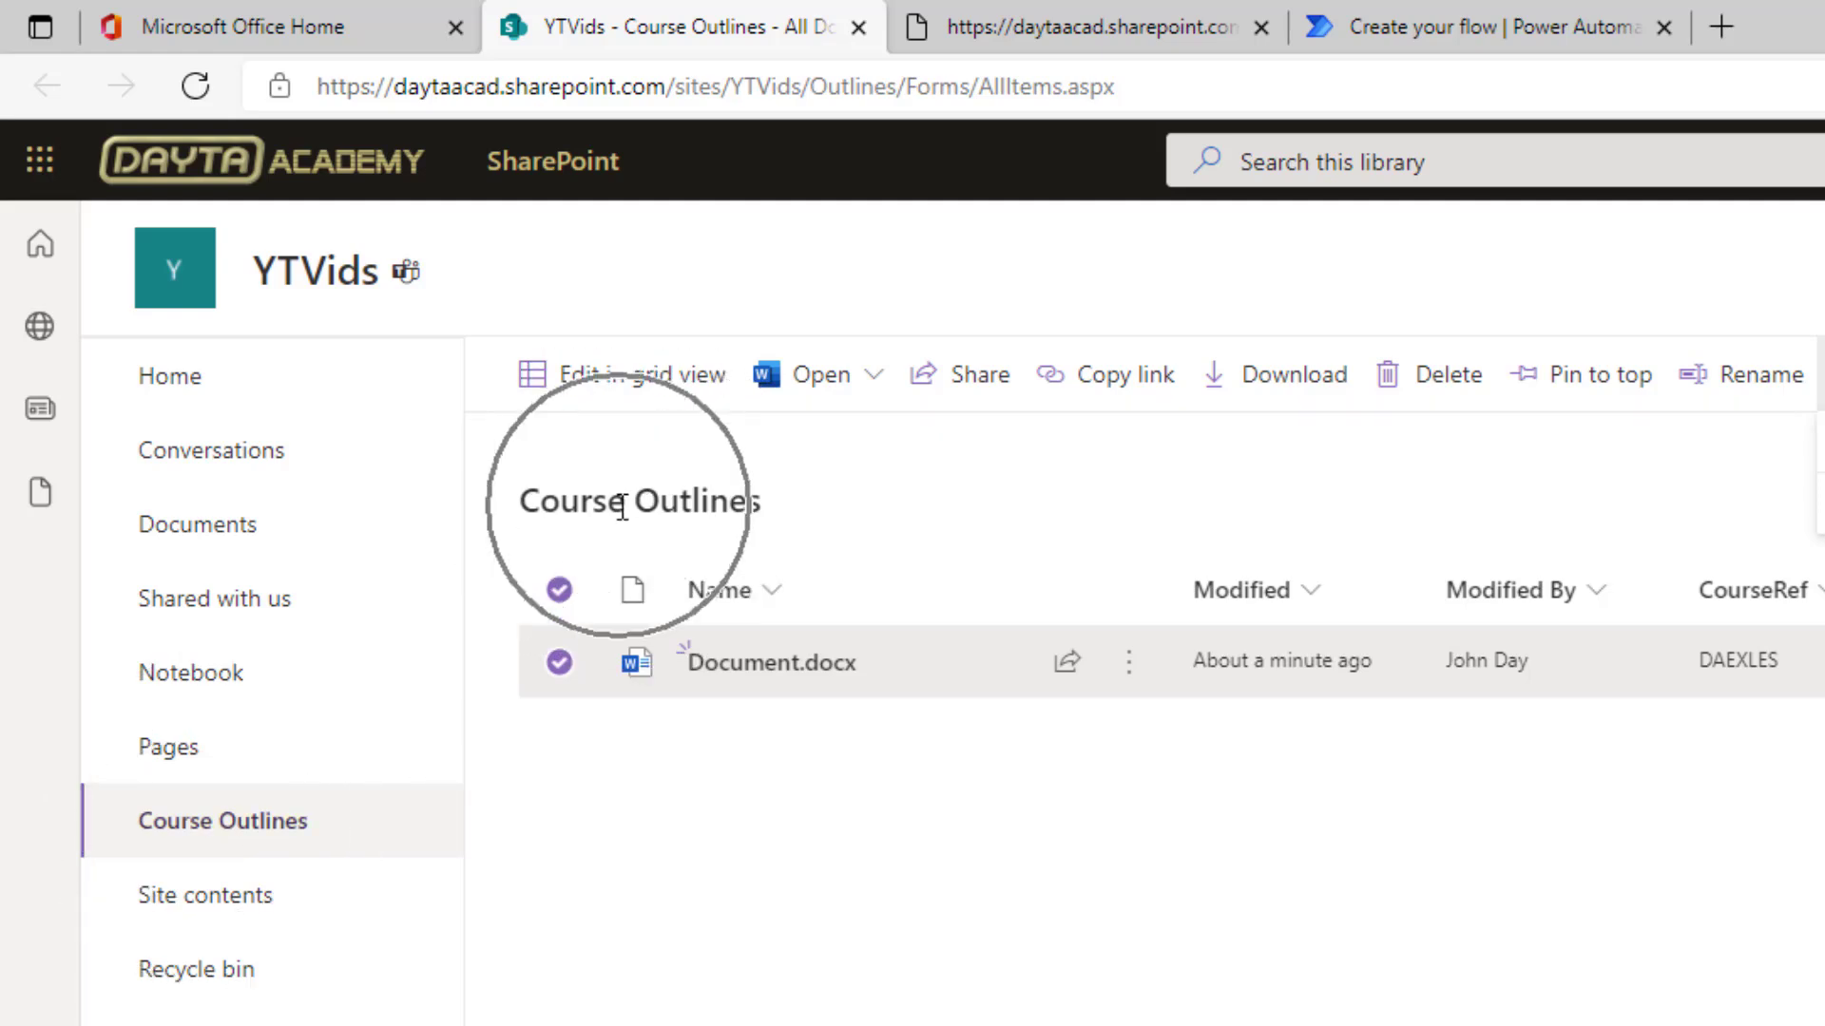
click(842, 106)
click(846, 95)
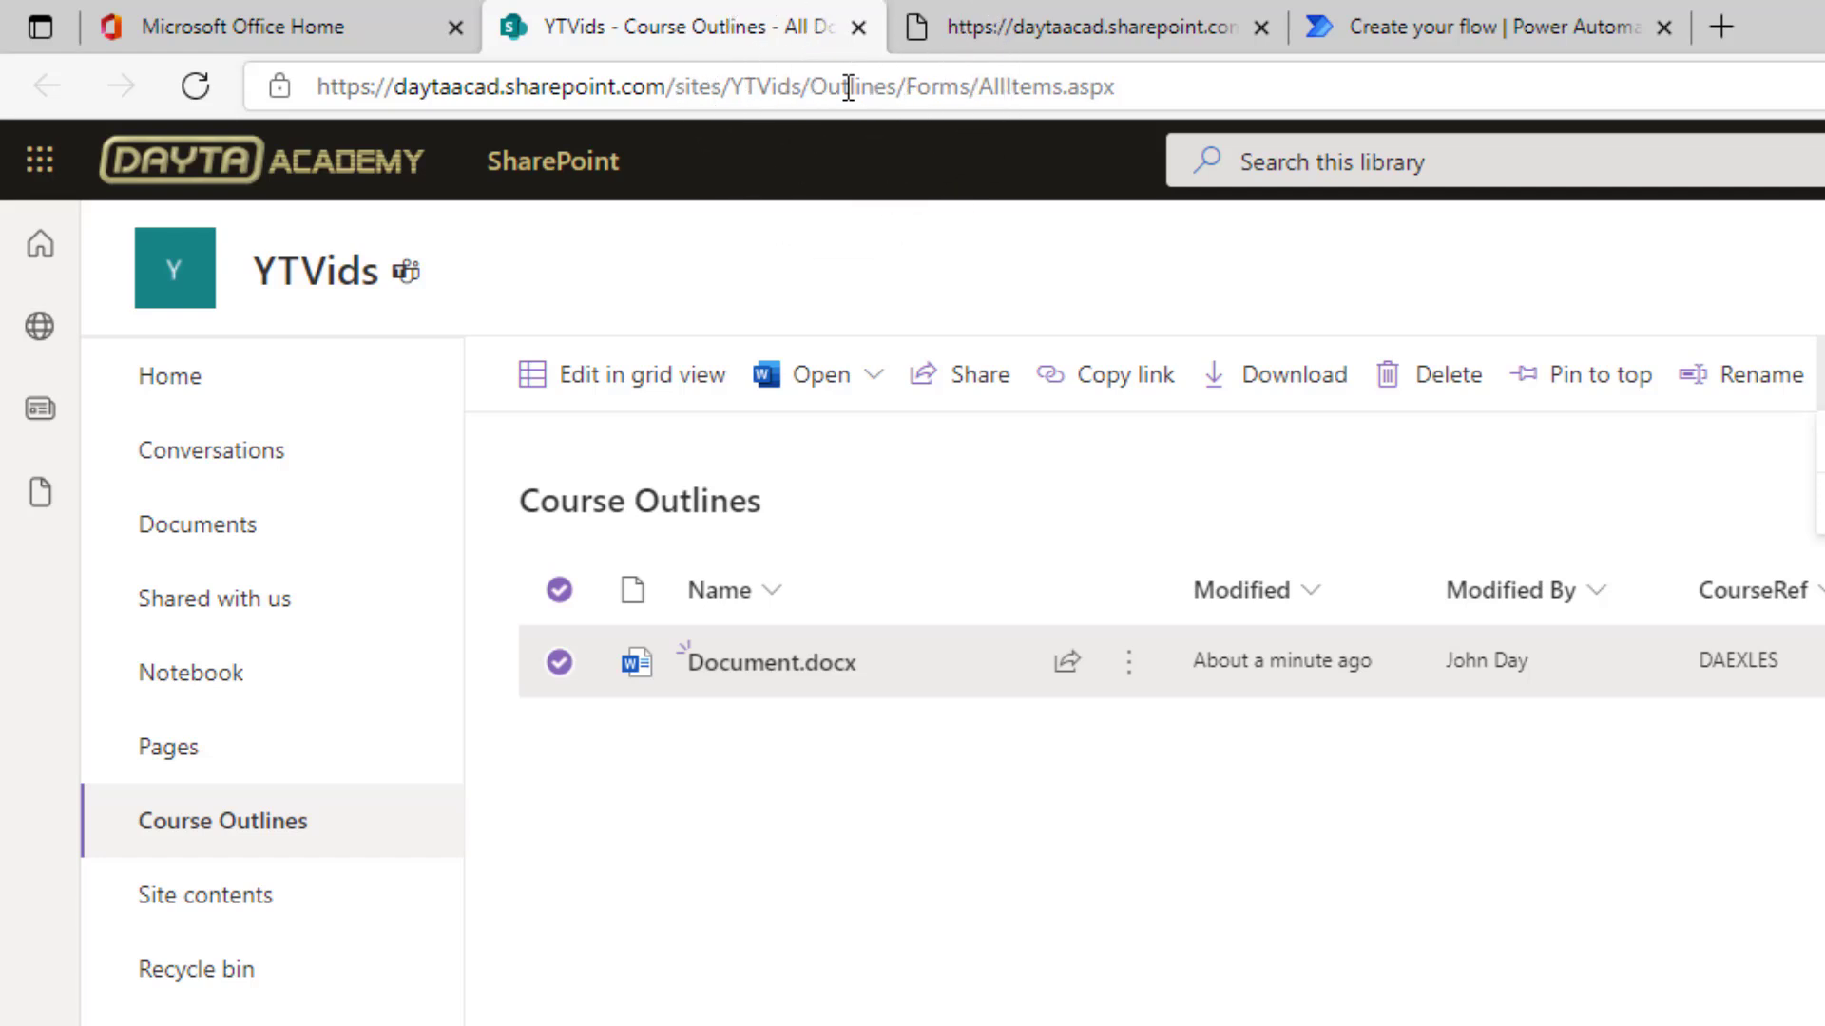
click(533, 496)
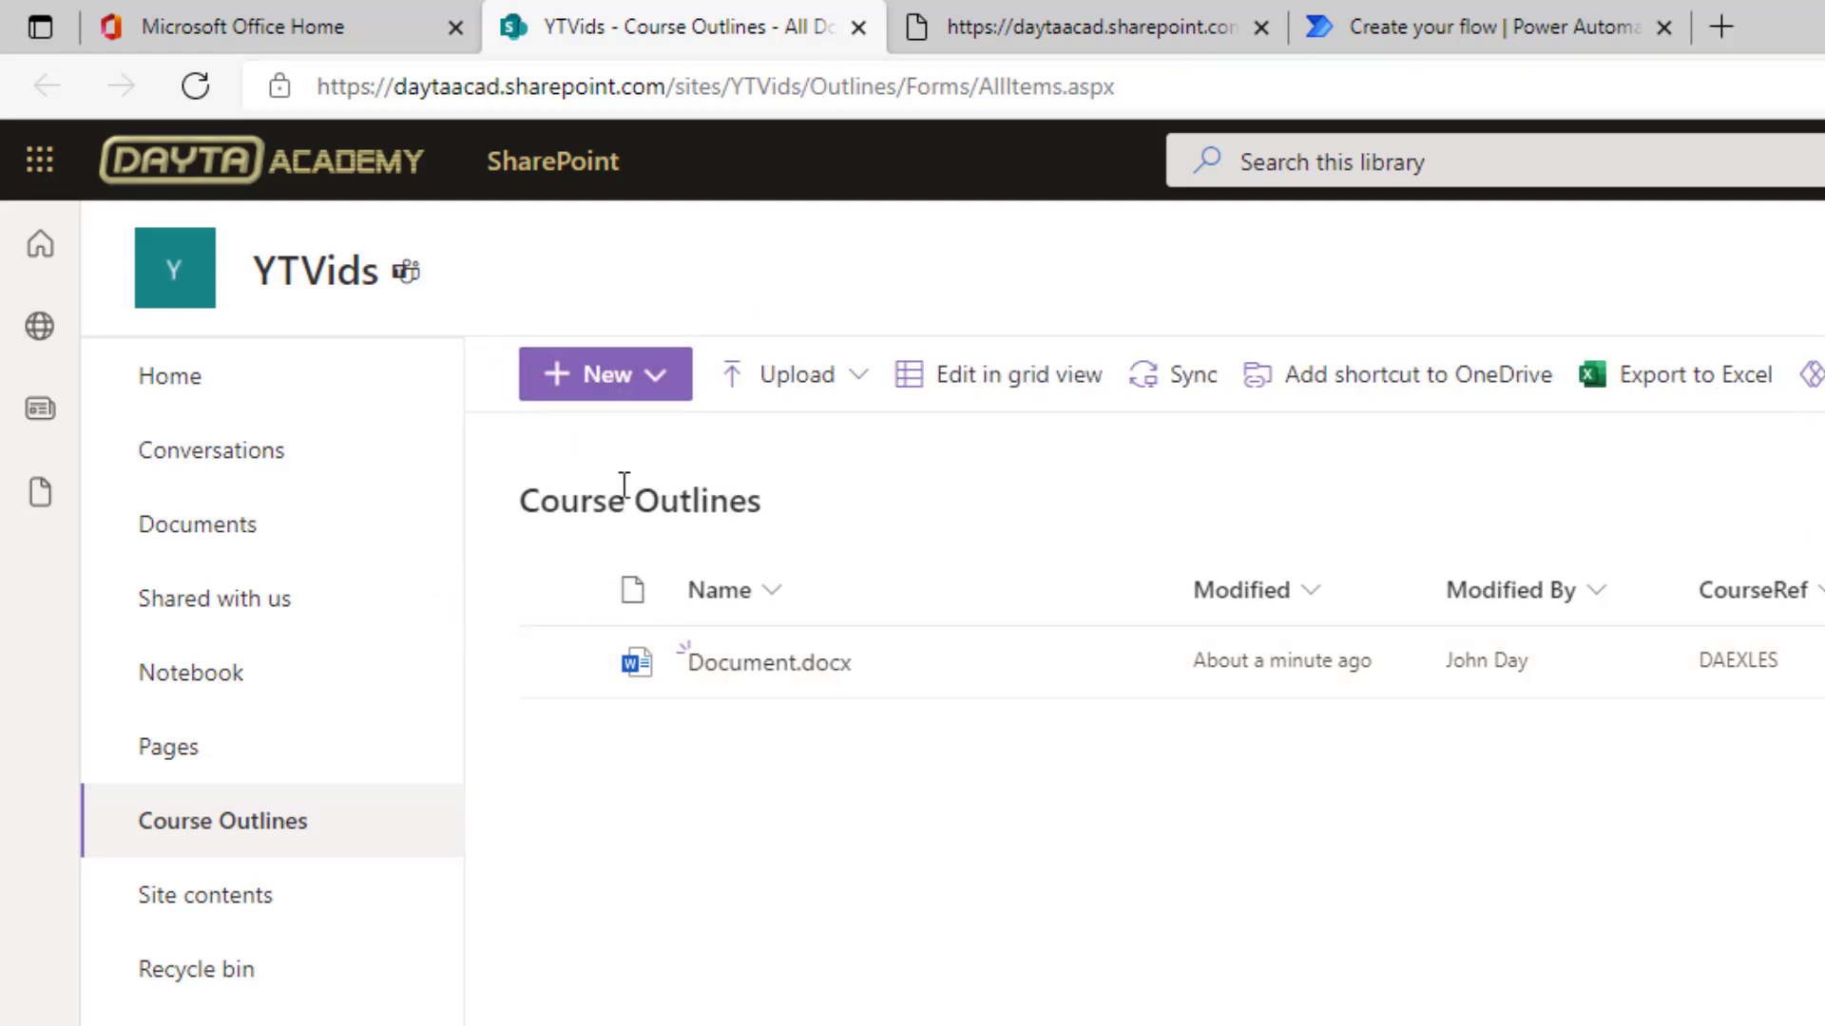
click(863, 88)
Step: Load _api/lists/GetByTitle('Course Outlines') to view the library's XML properties
click(1137, 47)
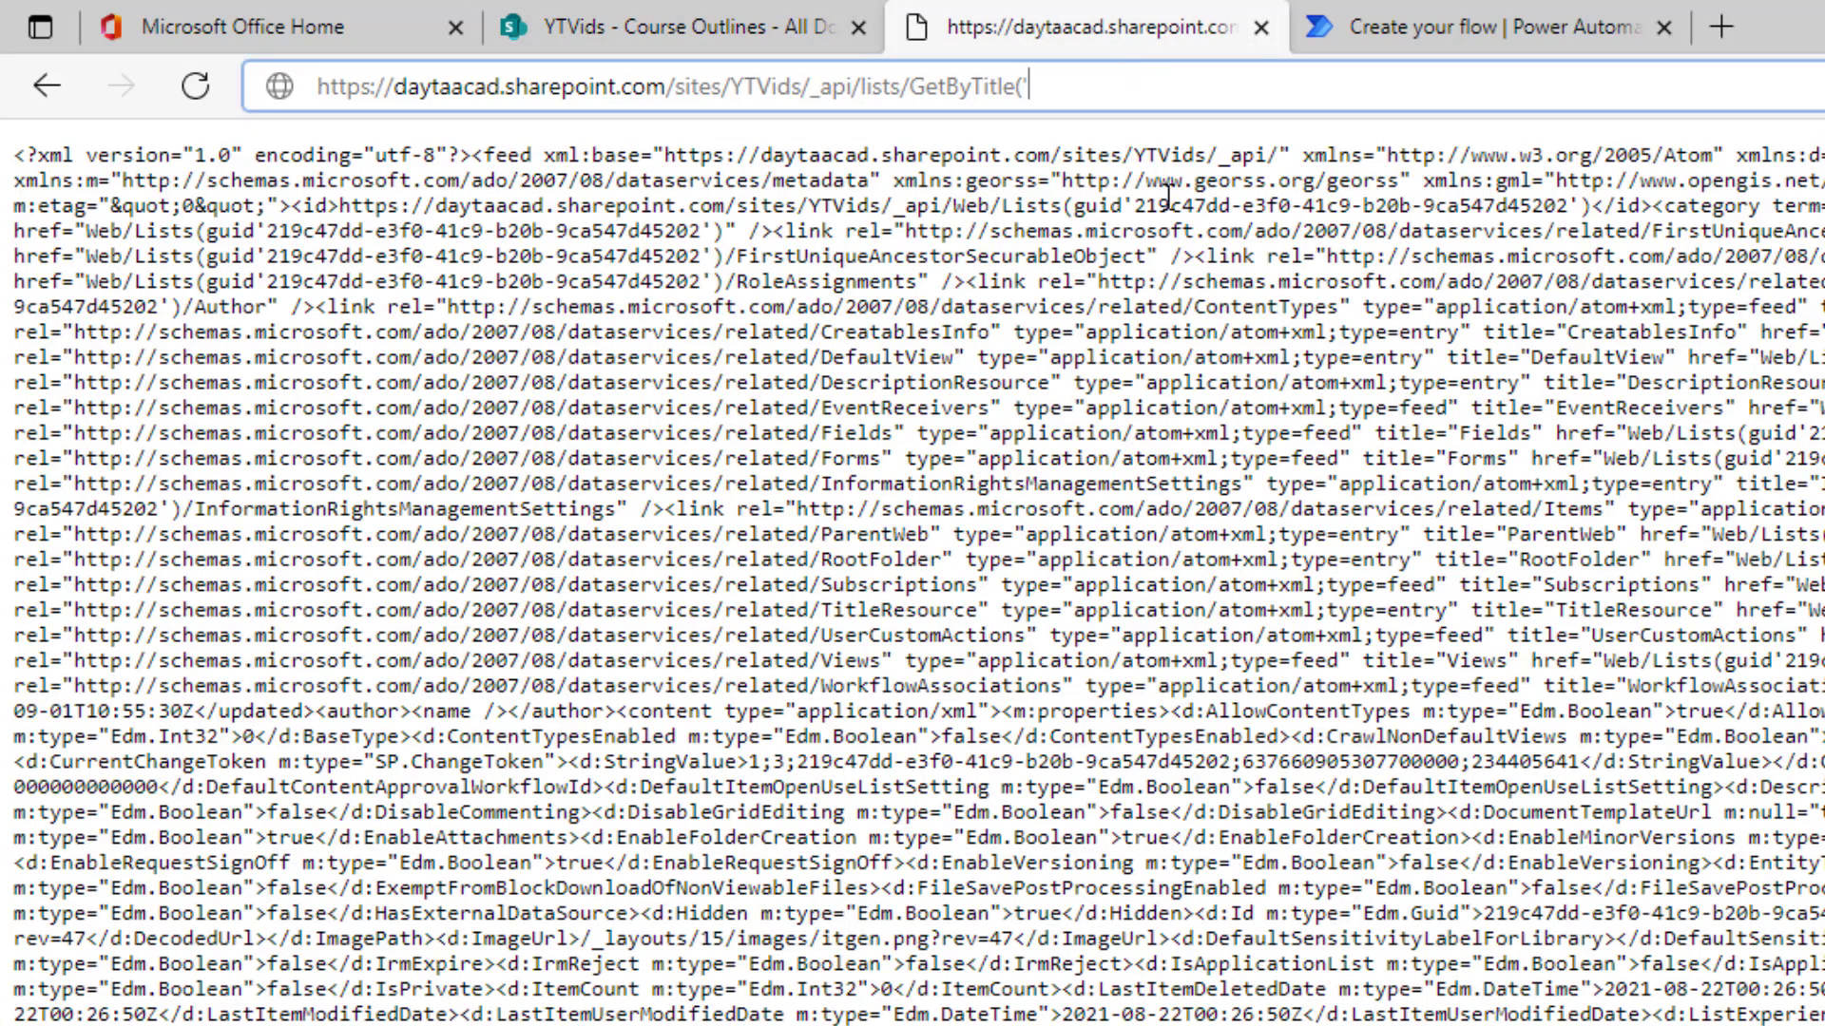
click(698, 26)
click(1051, 29)
text(Course)
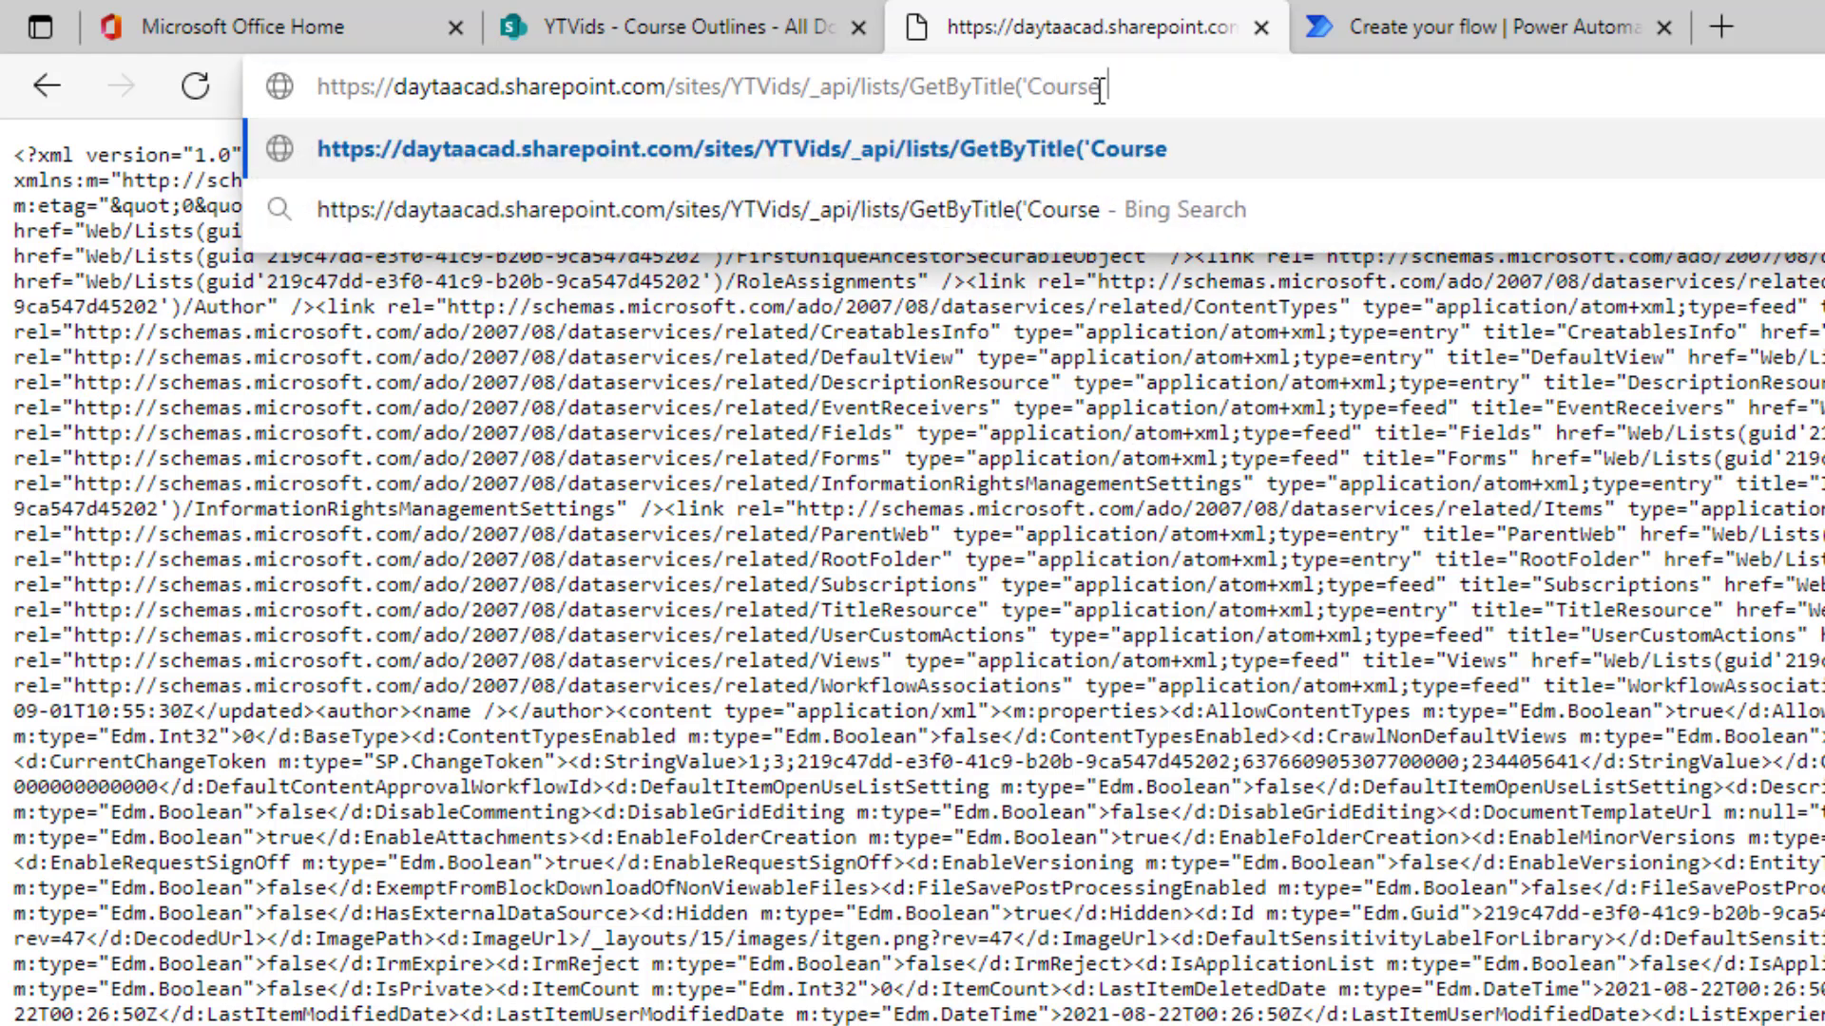
text( Outlines)
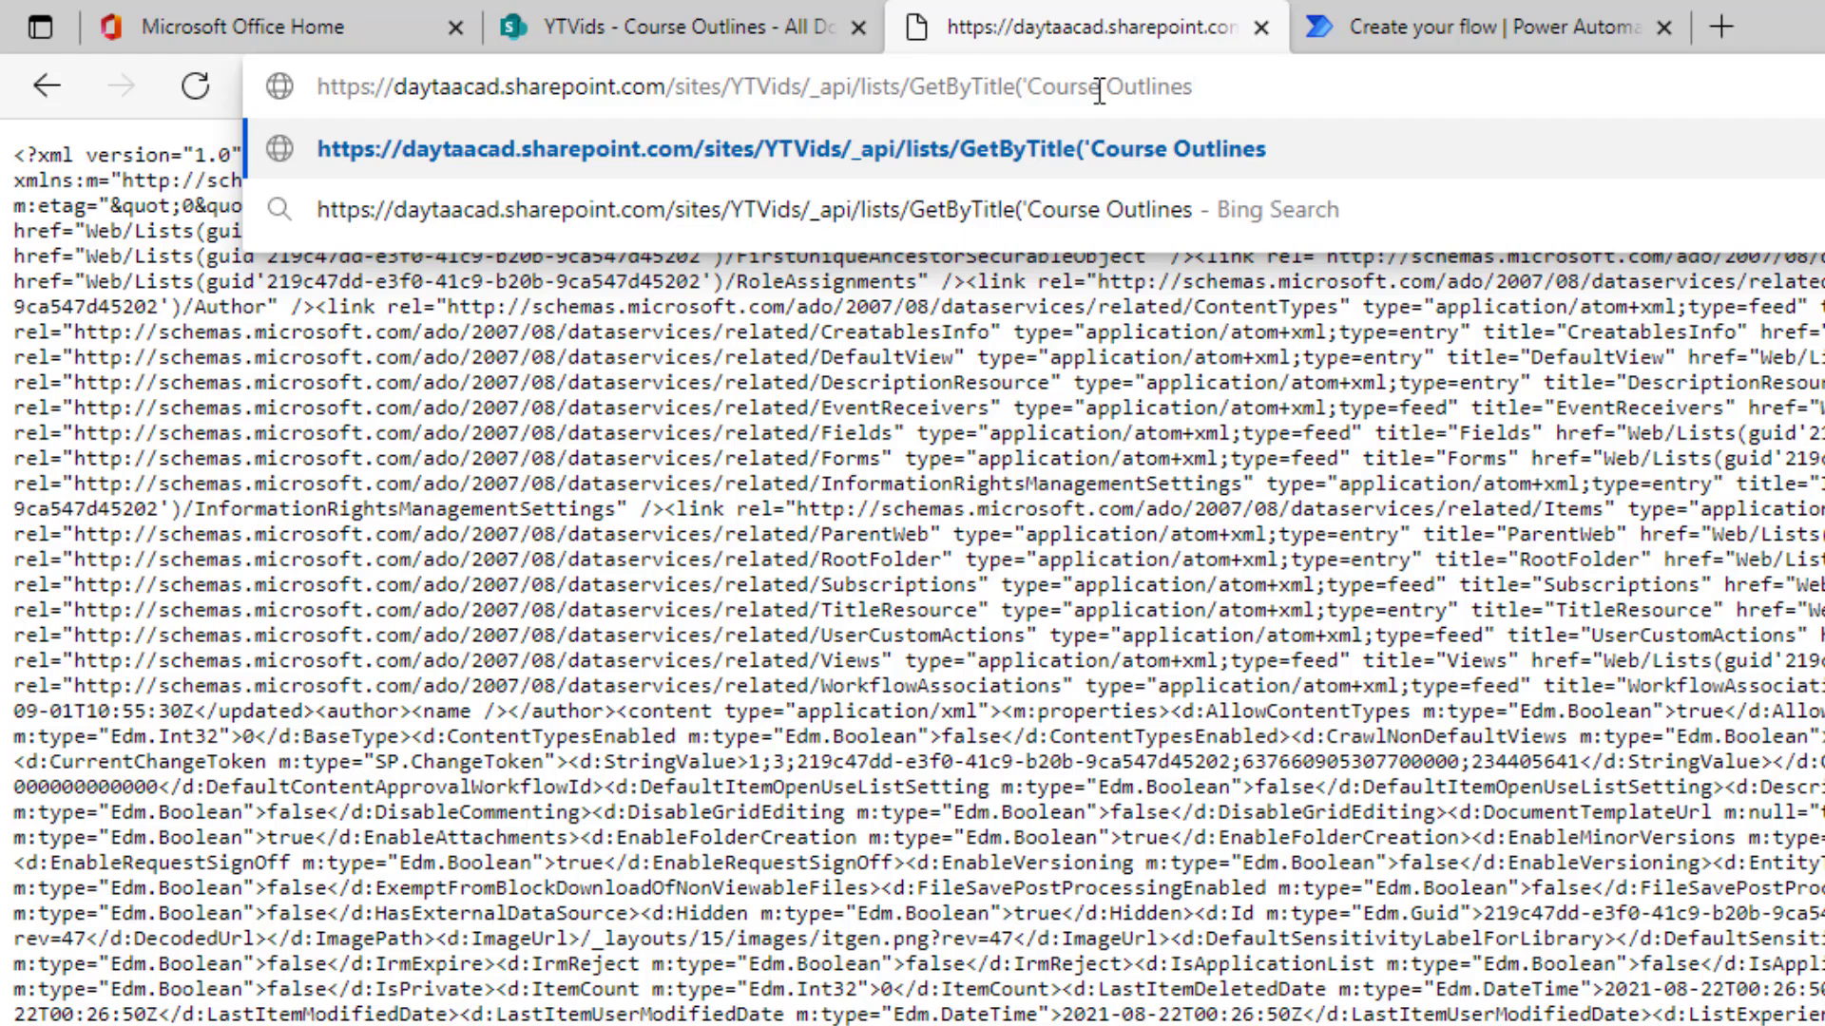
text('))
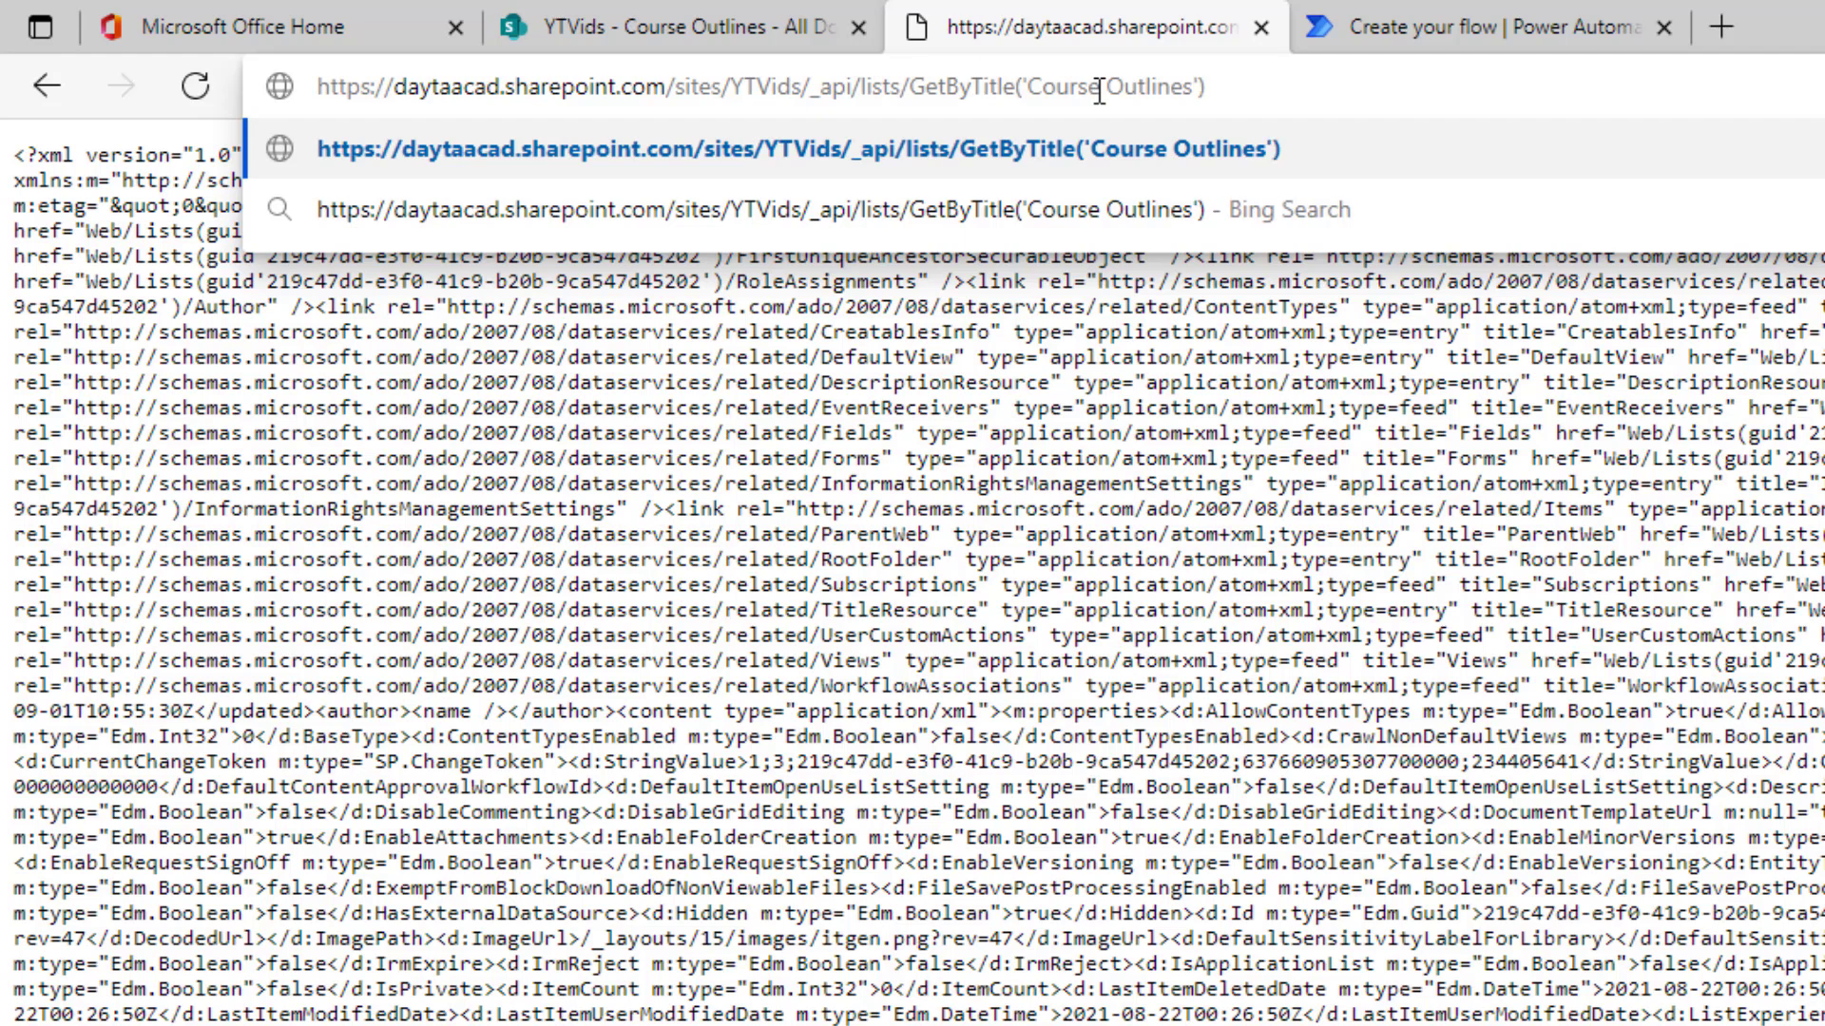
key(Return)
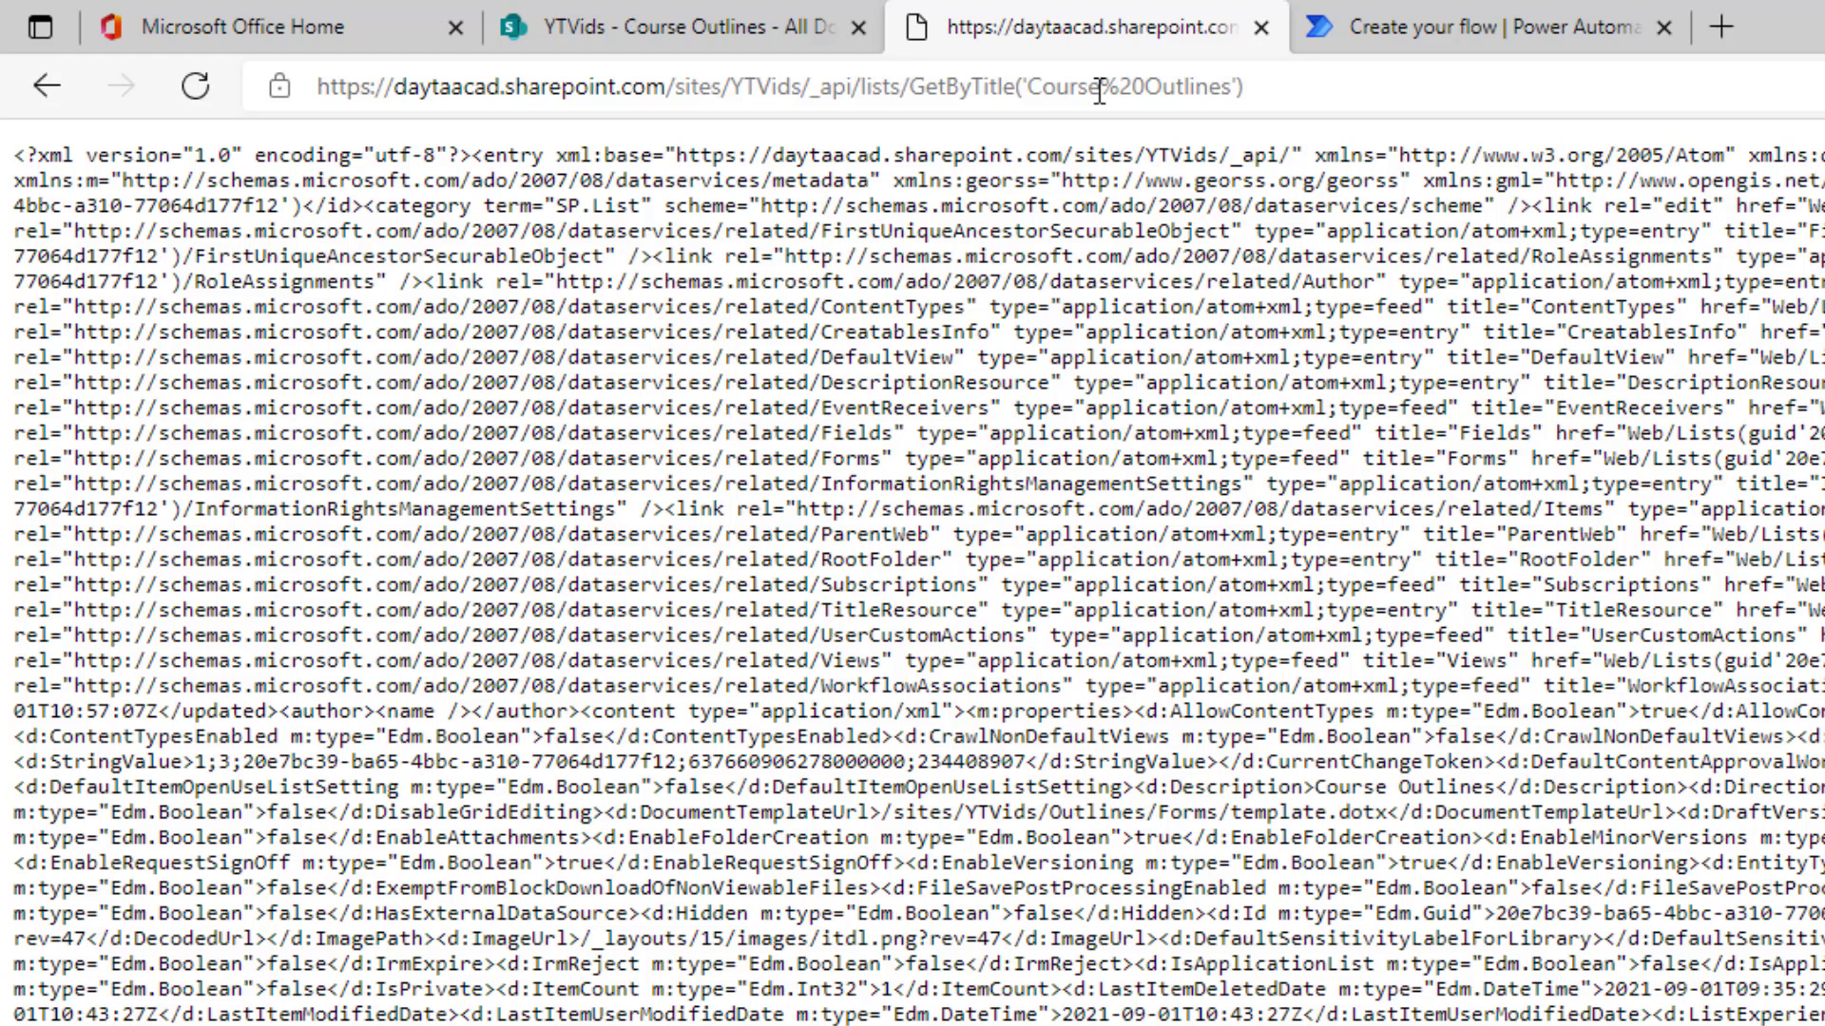
Step: Check the file's item ID in the library and load the Course Outlines Items(6) XML
click(1331, 90)
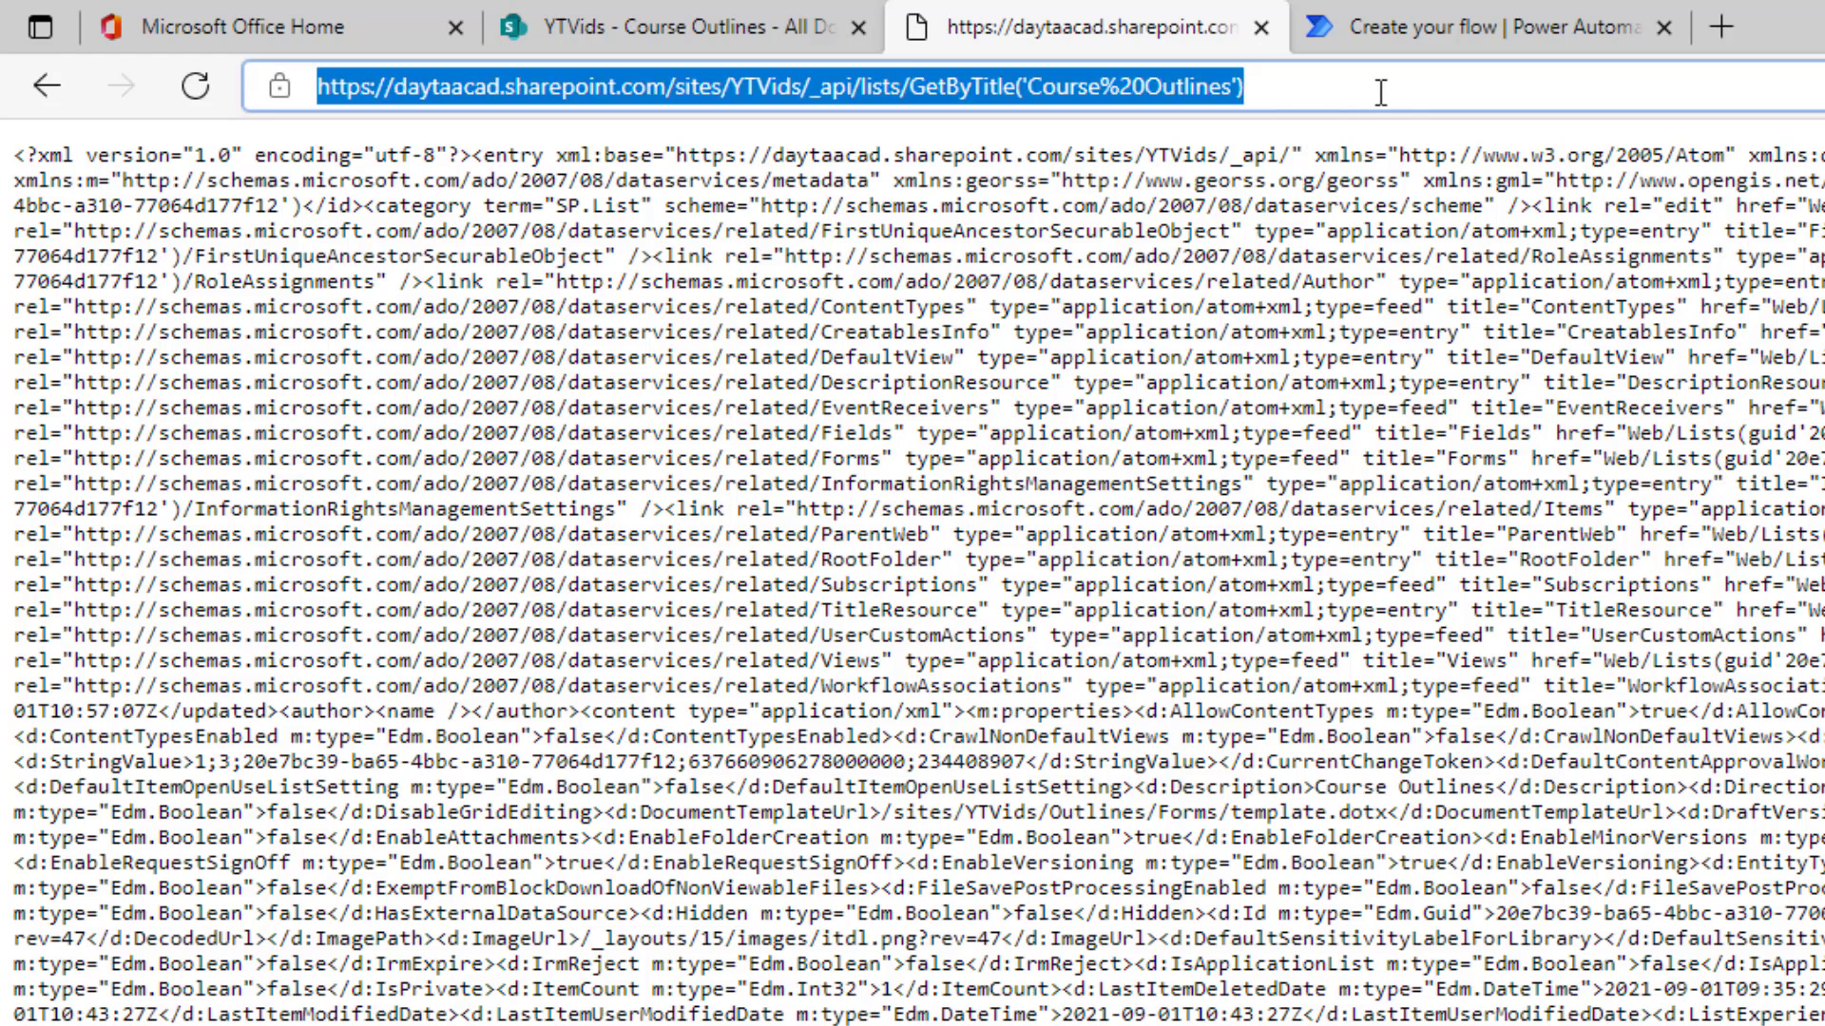
click(1368, 92)
text(/l)
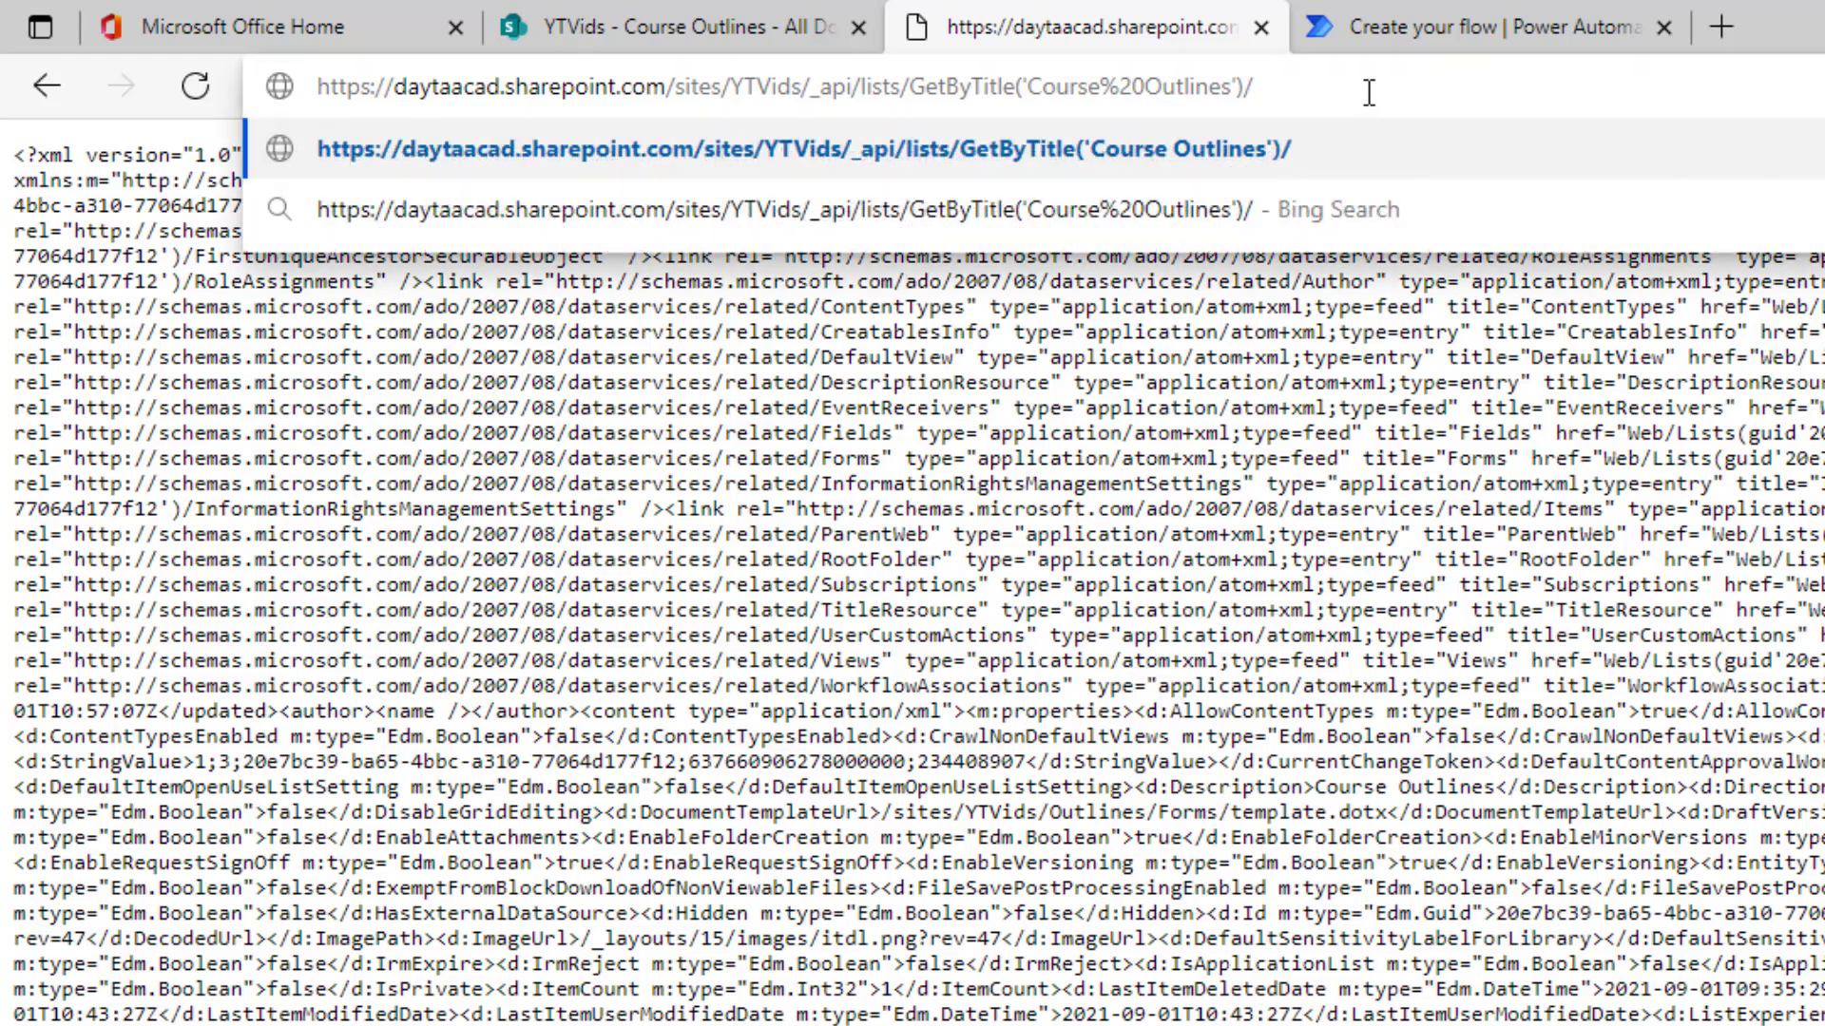
text(tems)
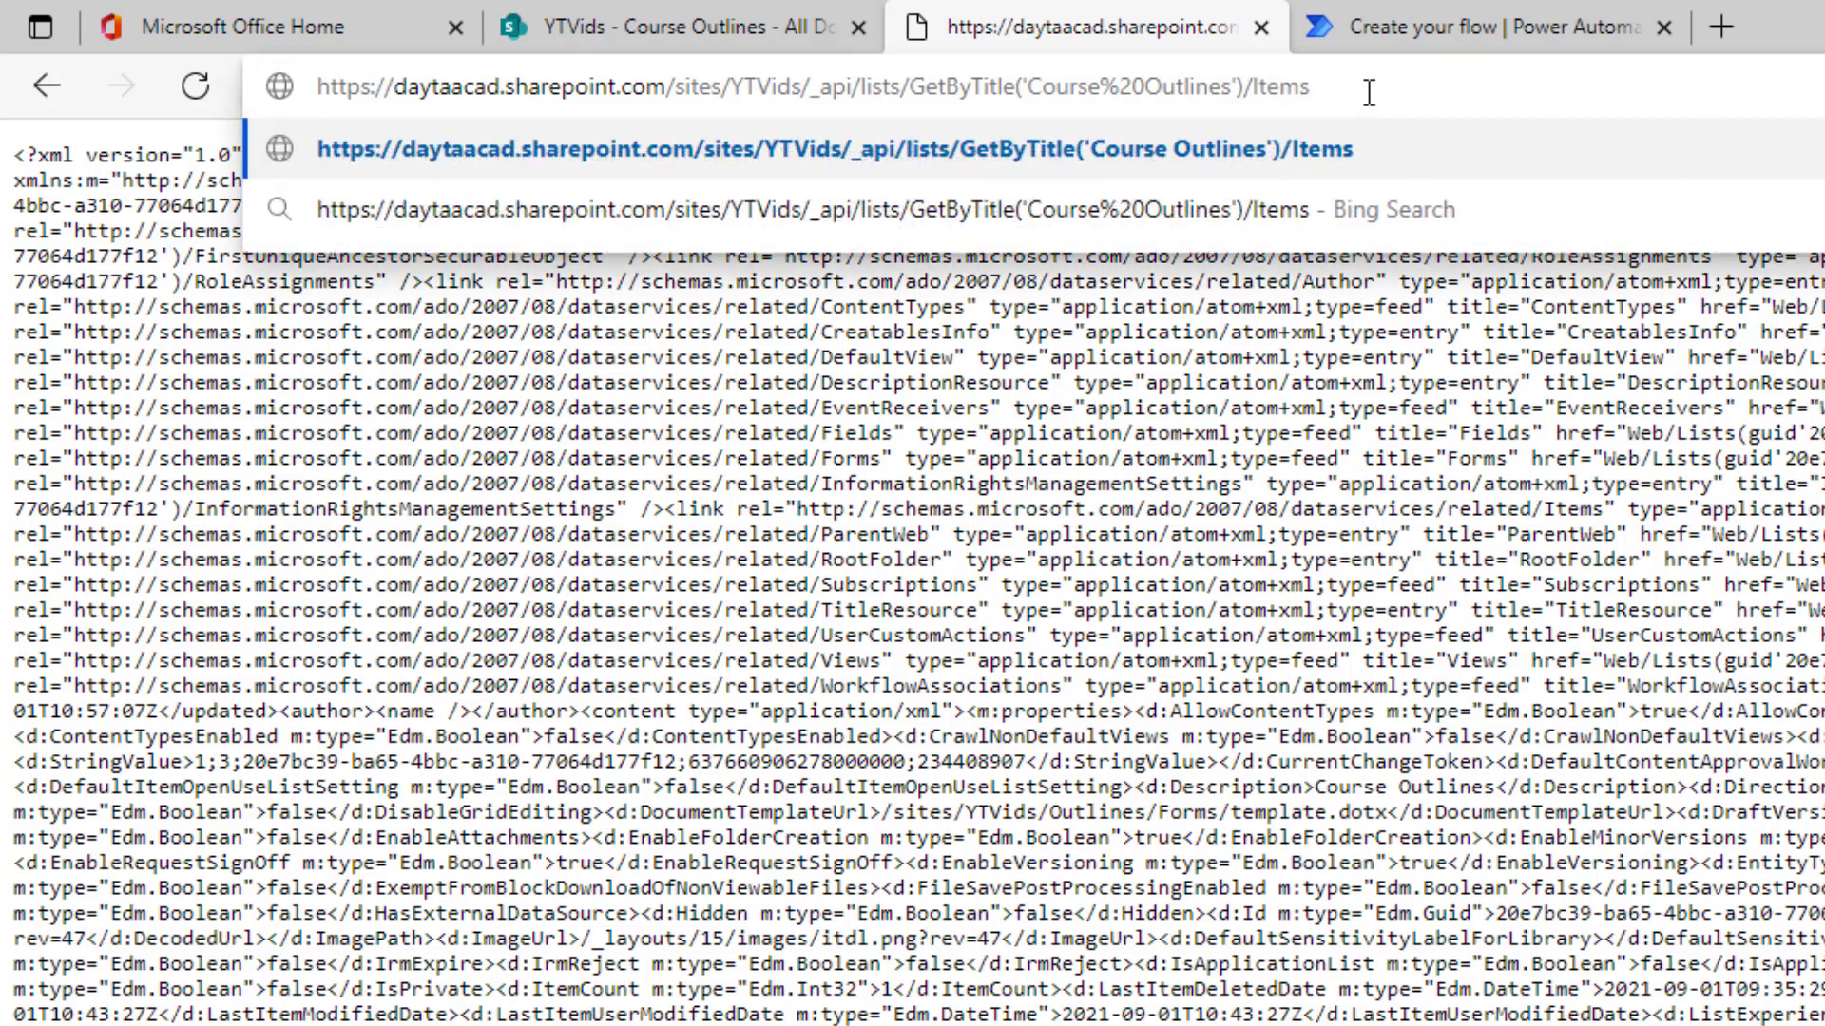
key(Return)
click(1378, 87)
text(()
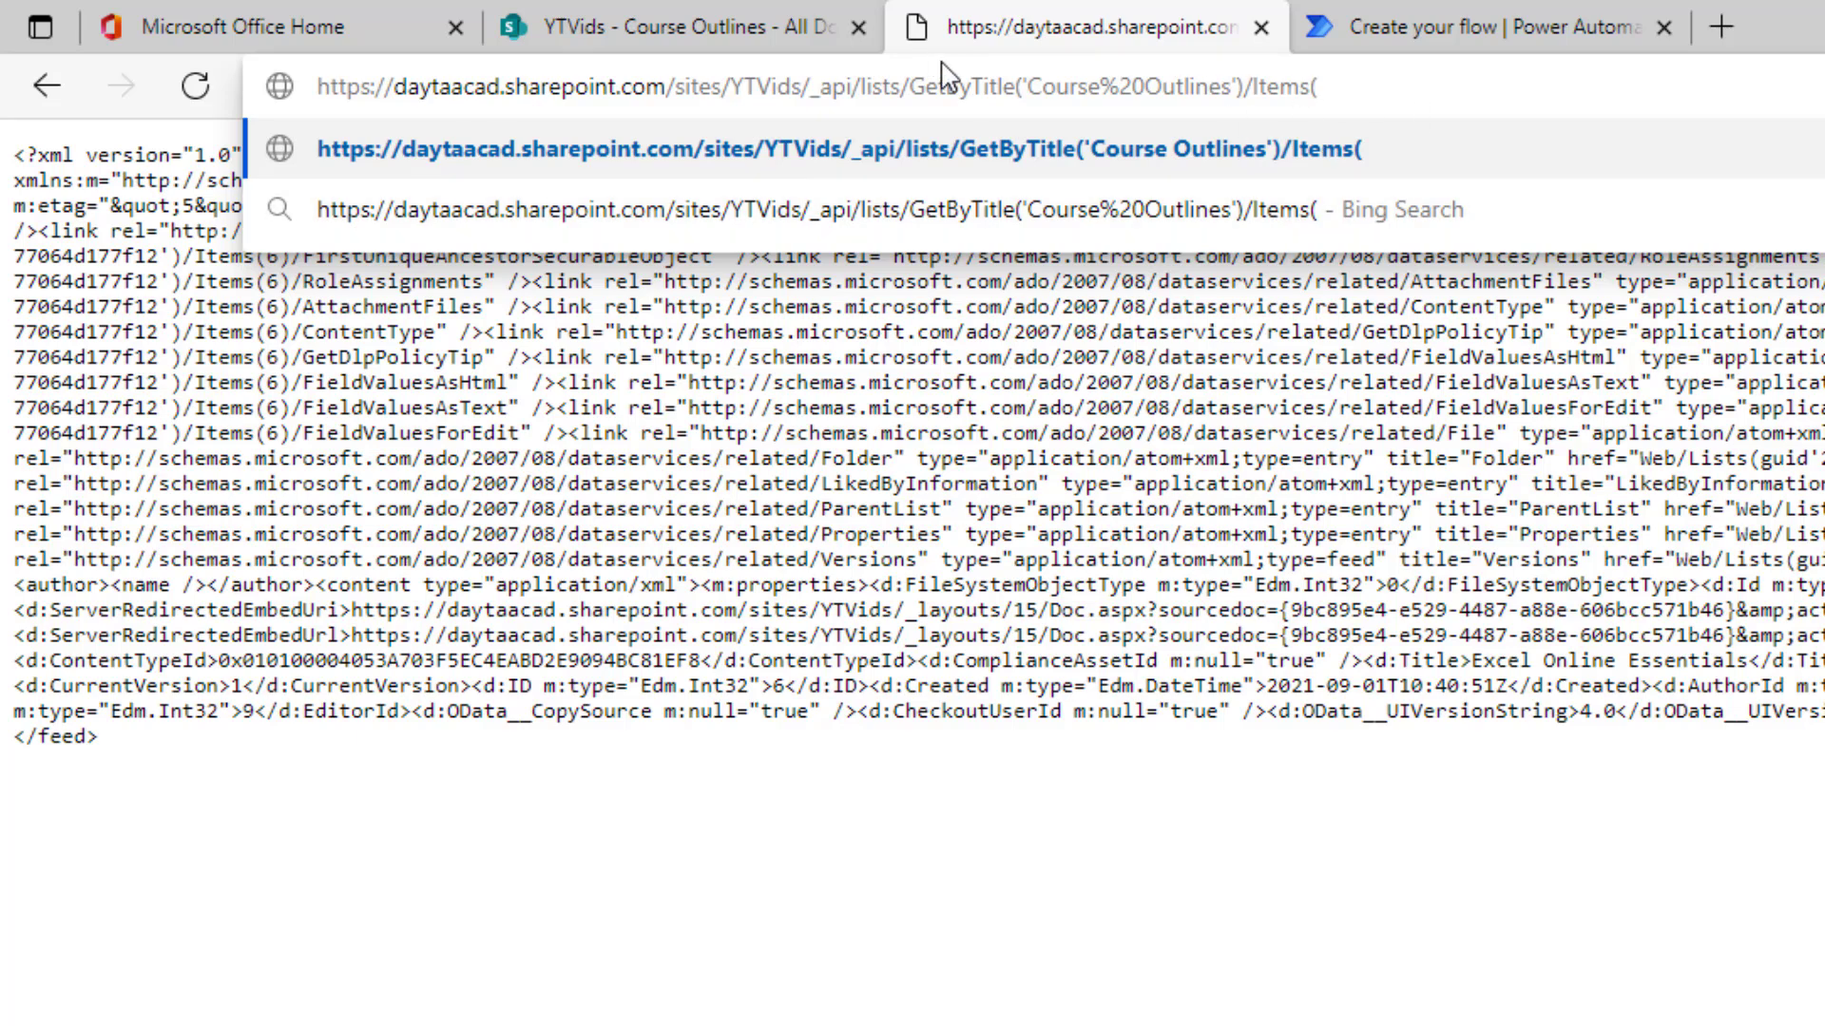
click(715, 30)
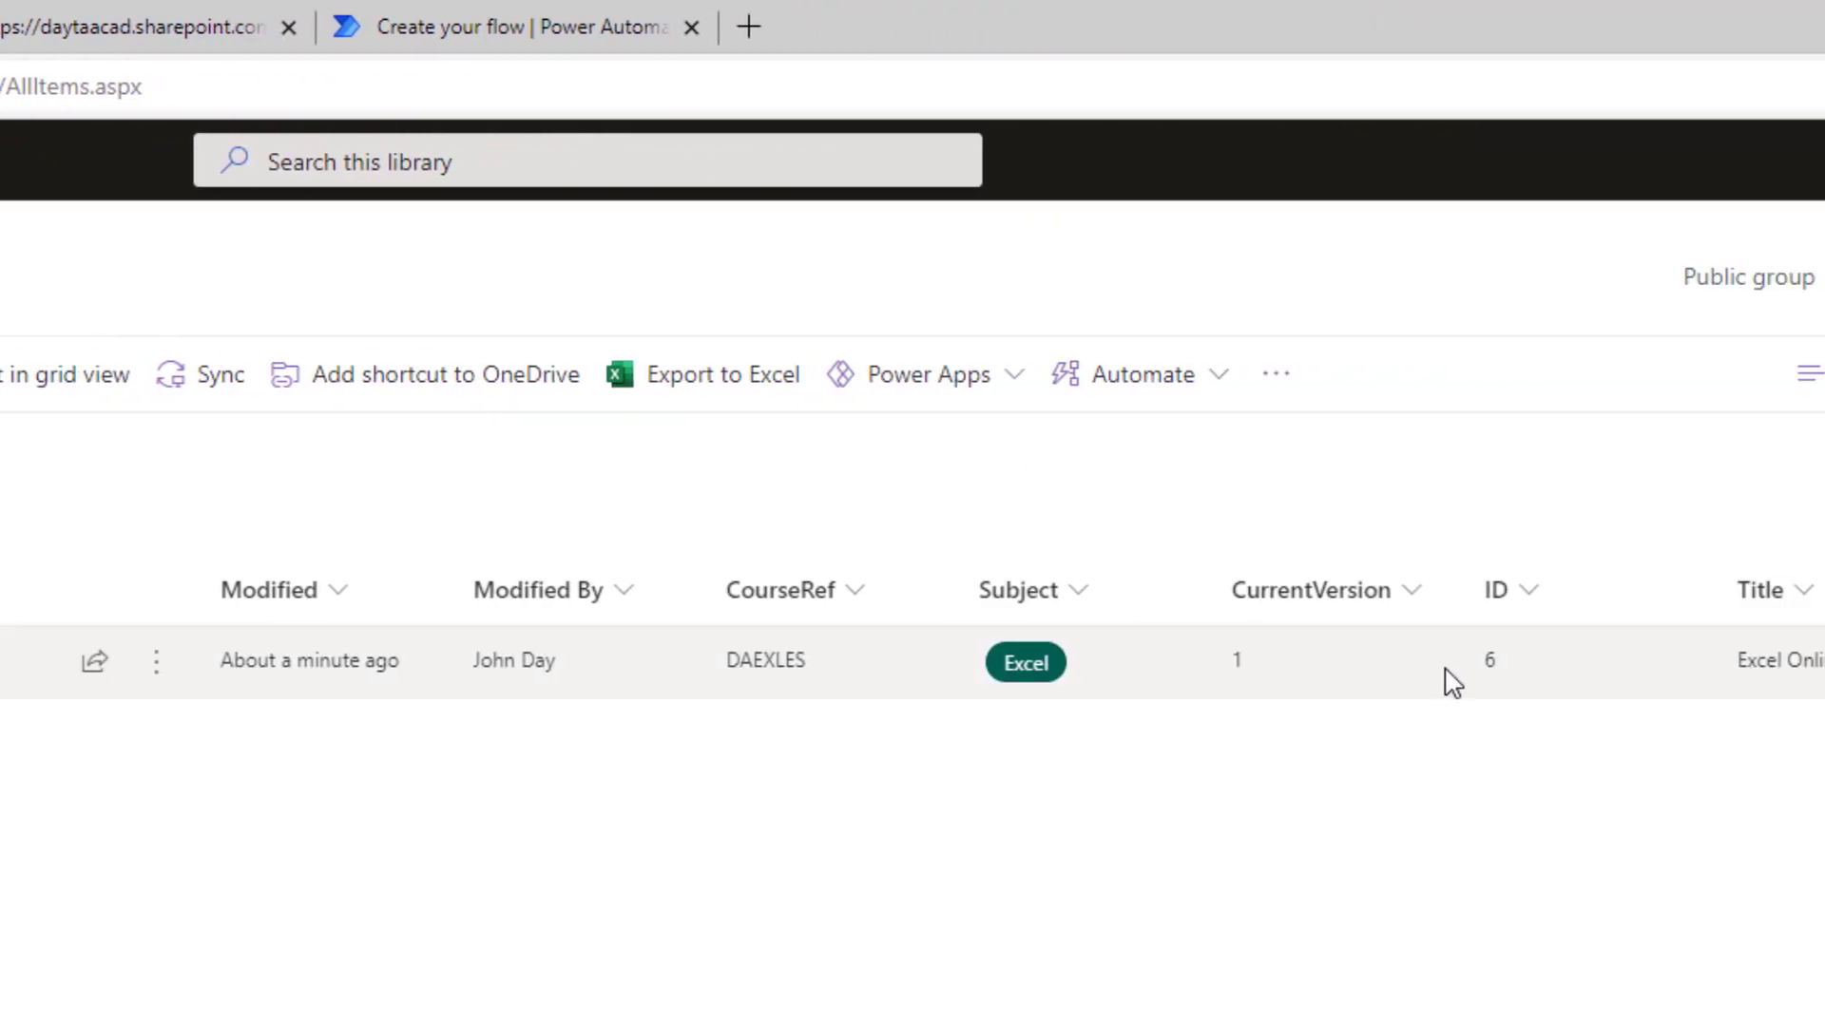
click(1495, 693)
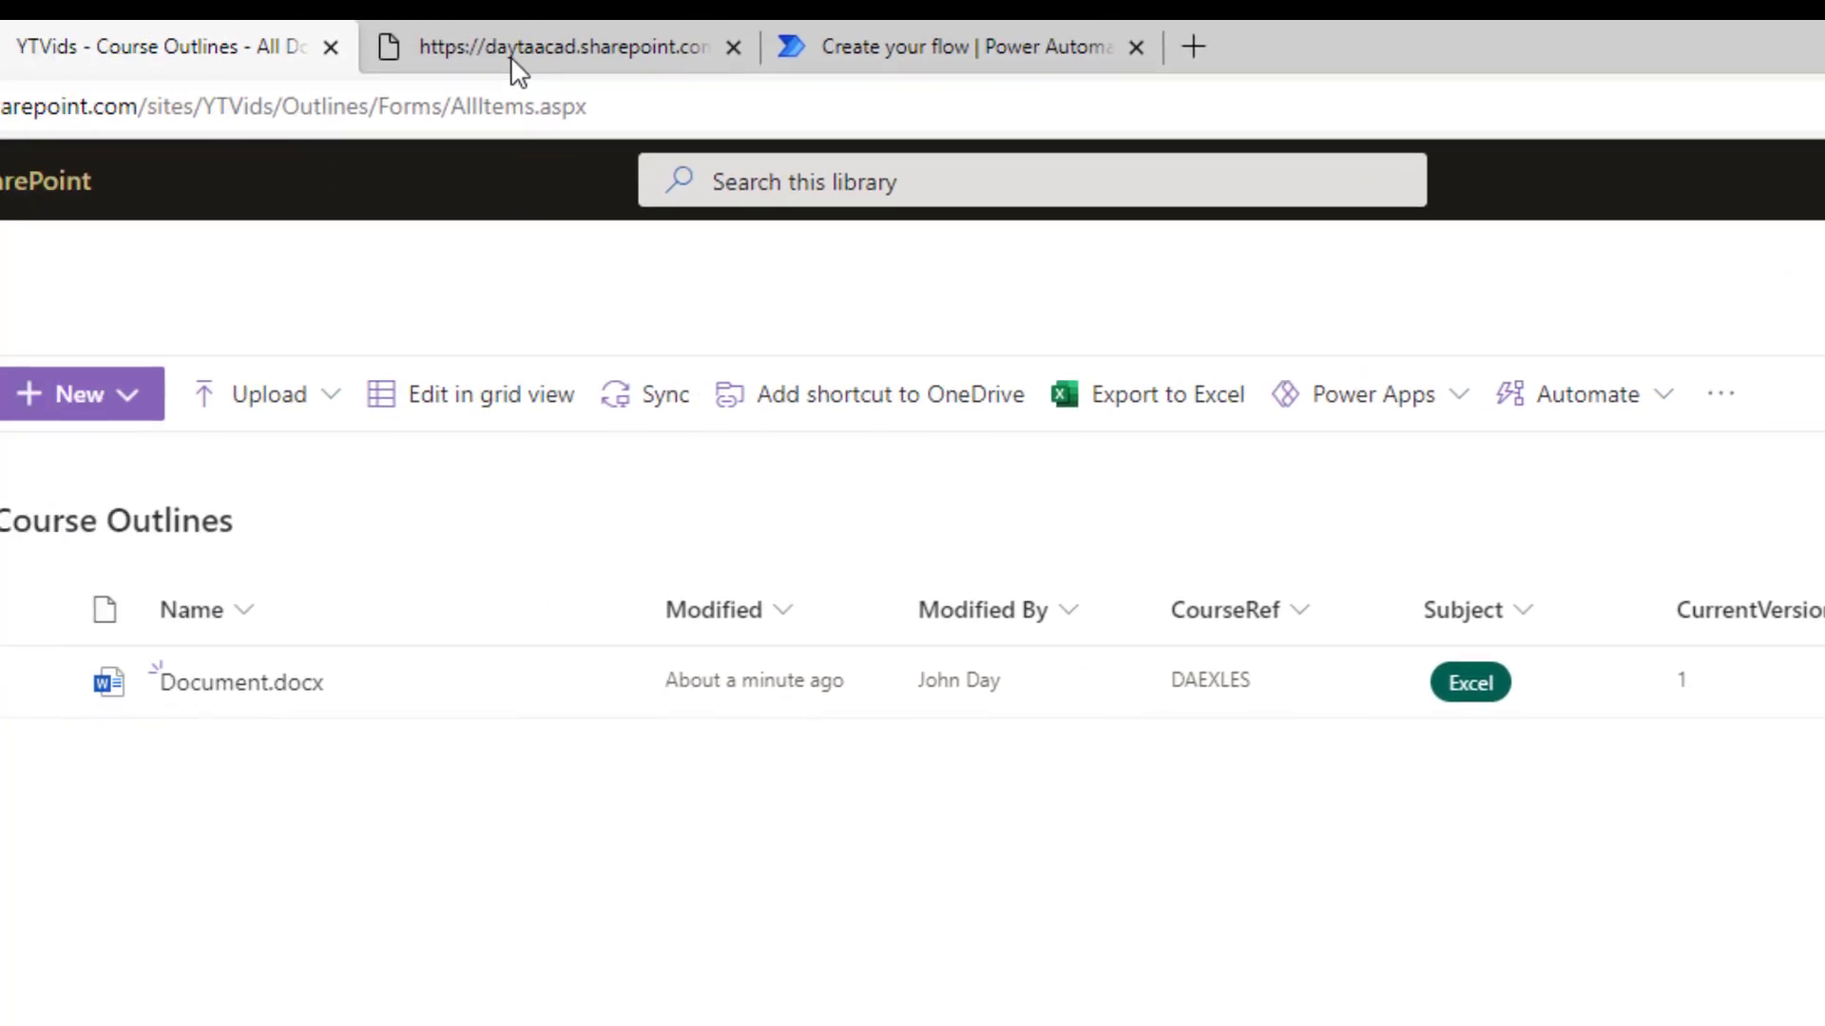
click(70, 29)
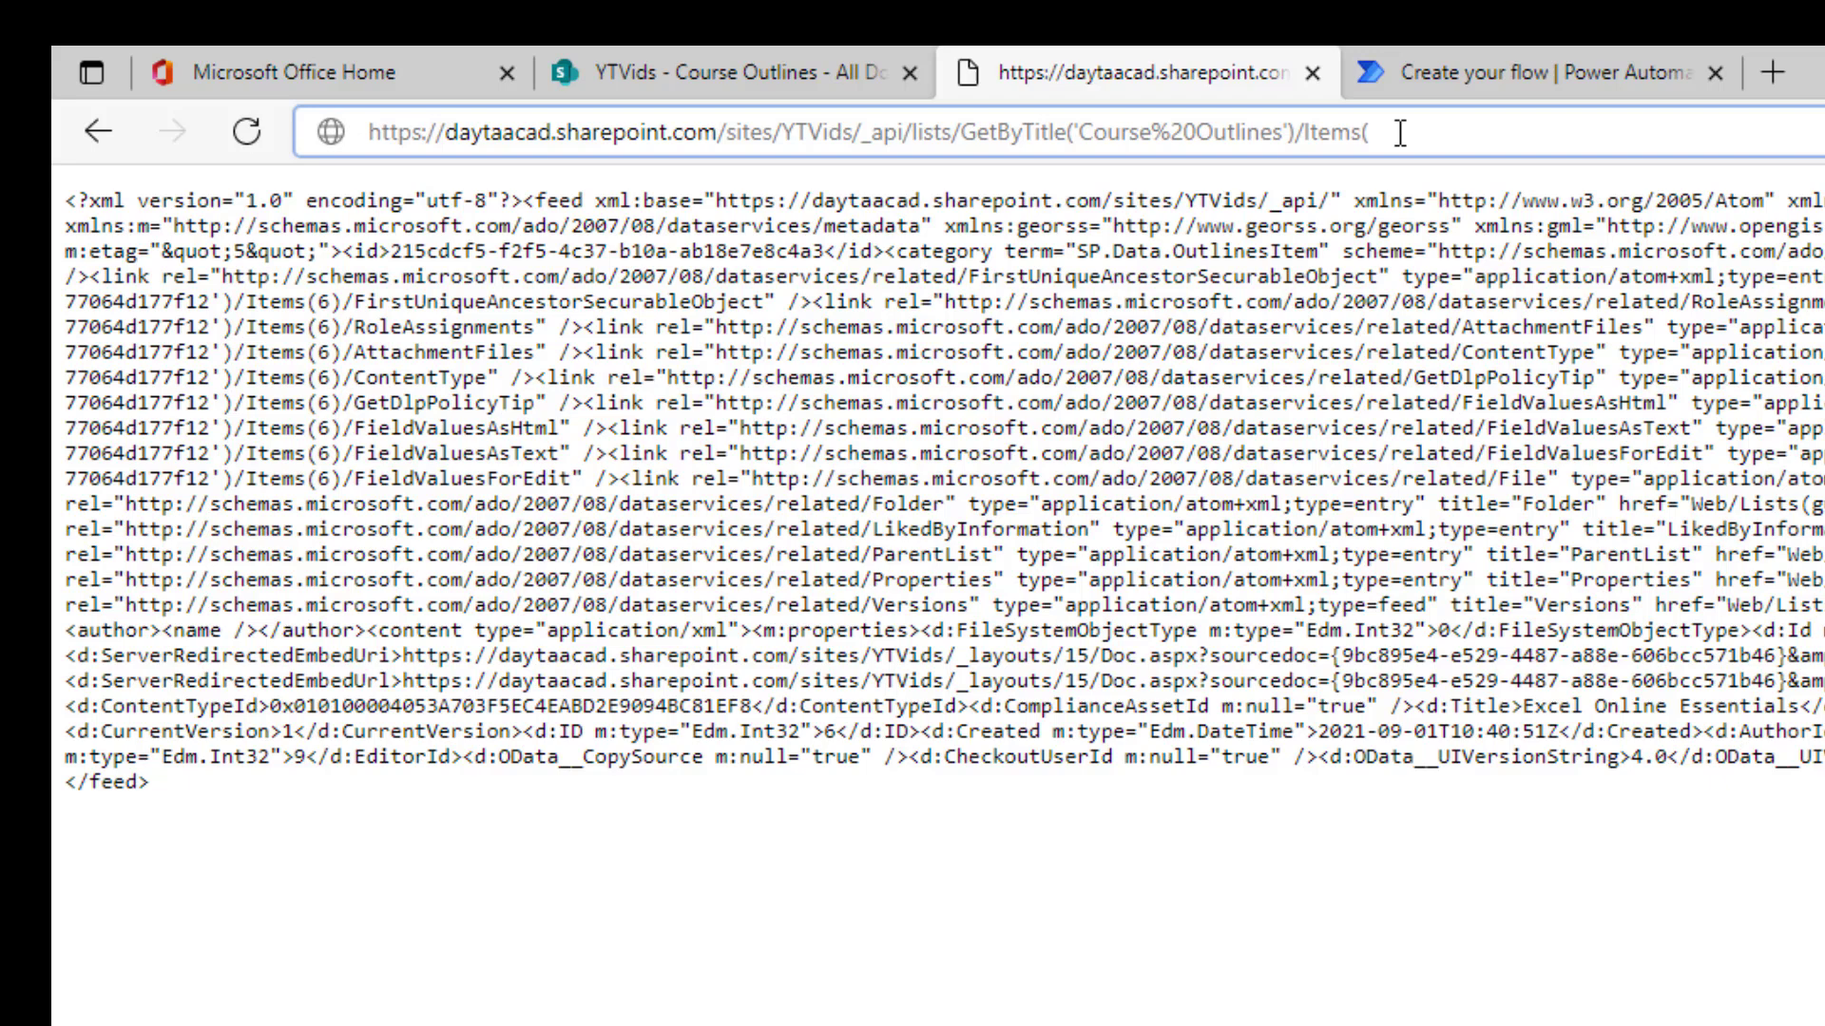
text(6))
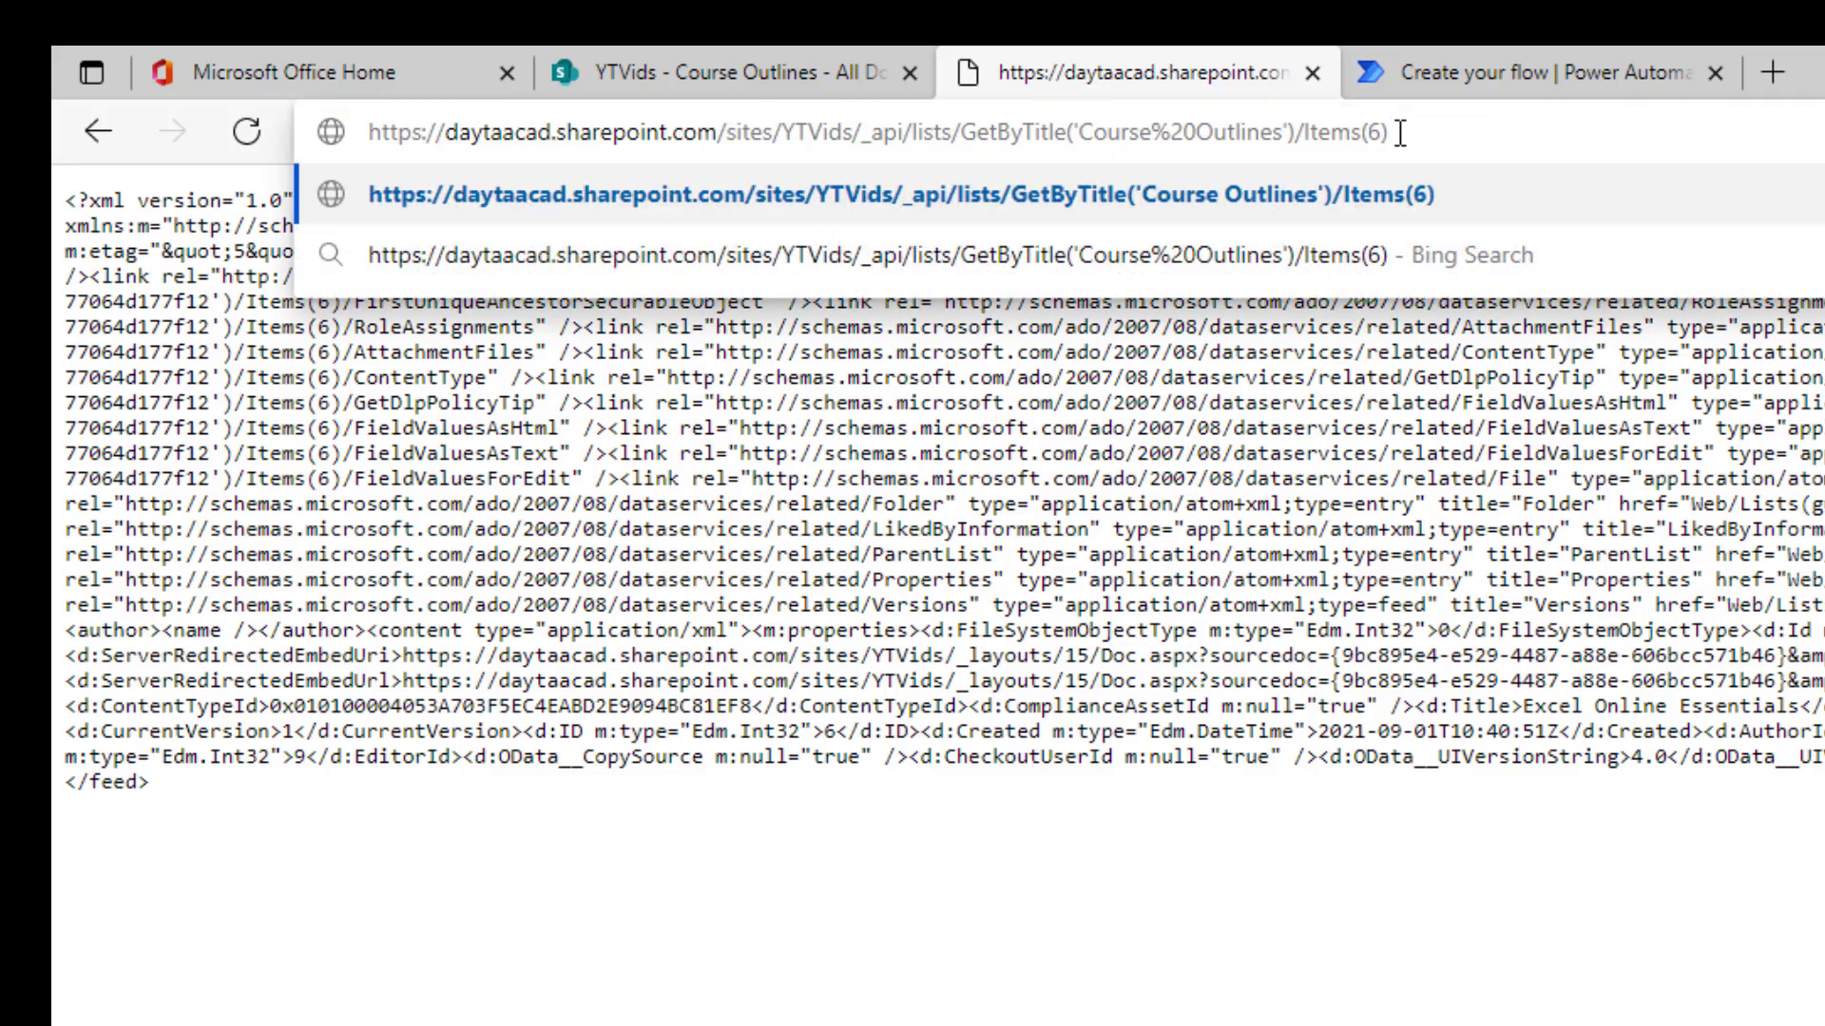
key(Return)
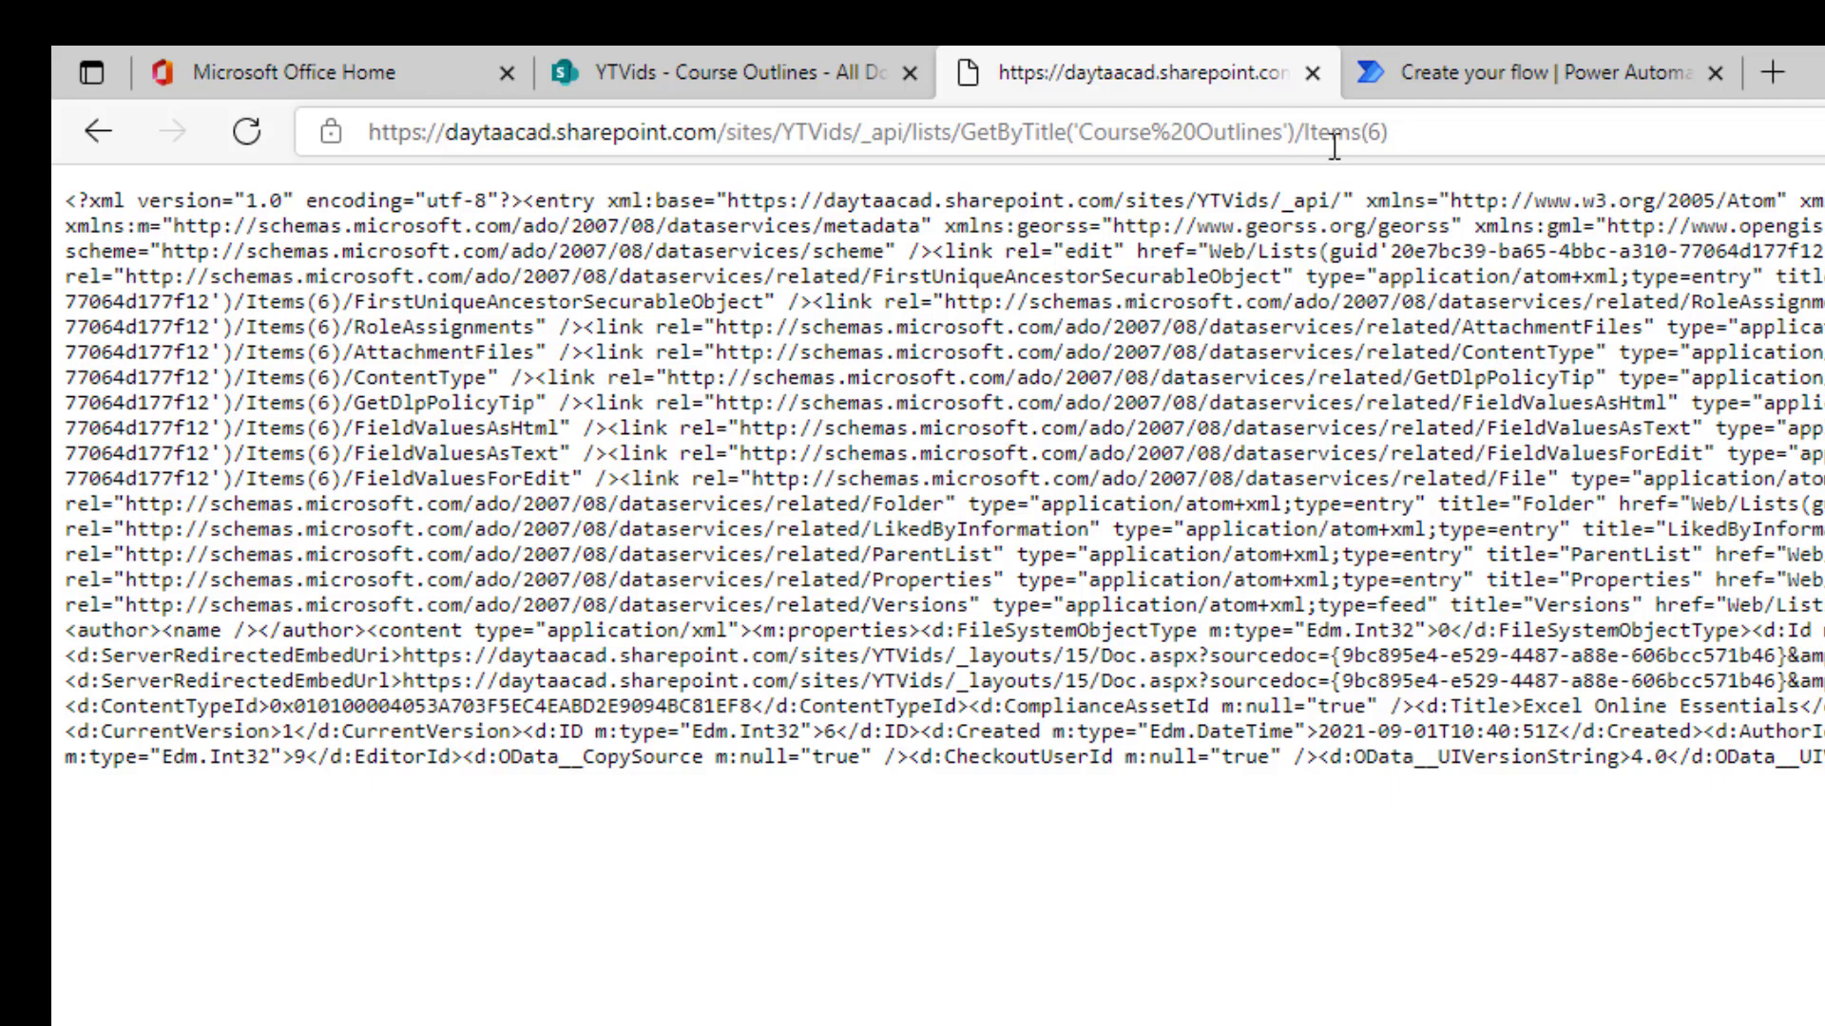
Step: Select and copy the relative path _api/lists/GetByTitle('Course%20Outlines')/Items(6) from the address bar
double_click(1373, 133)
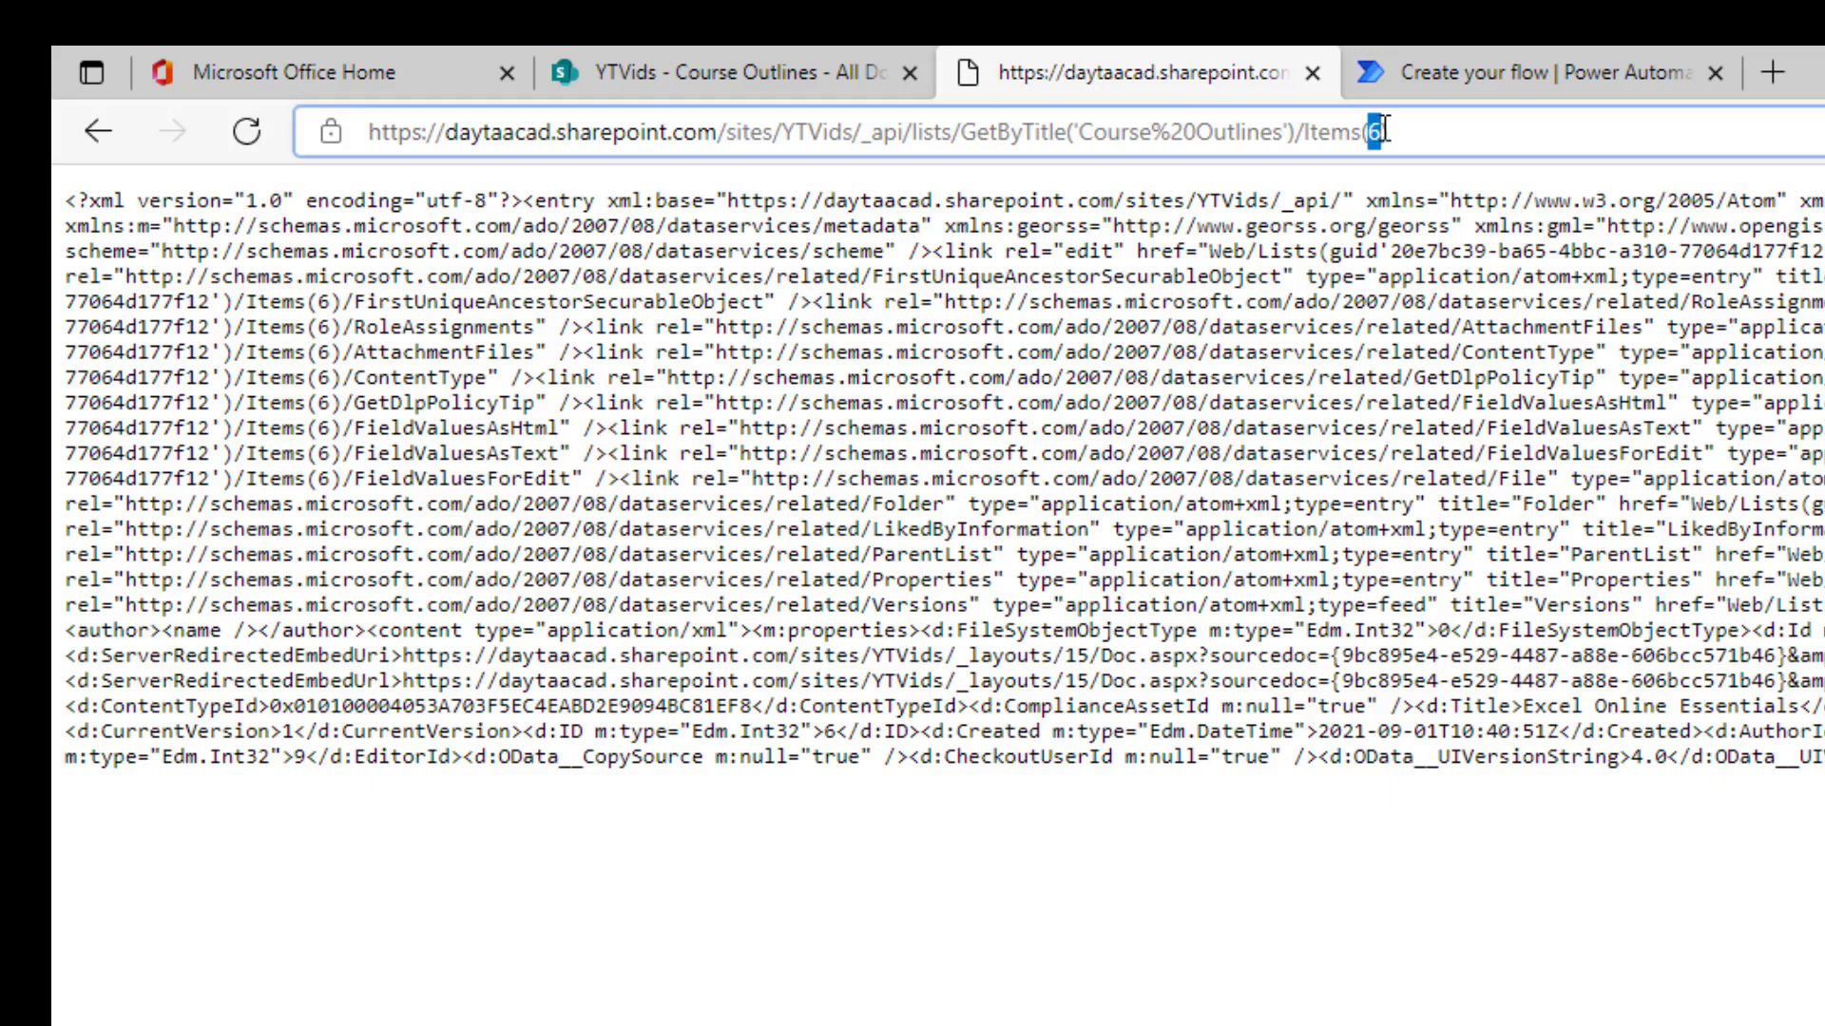
click(1418, 311)
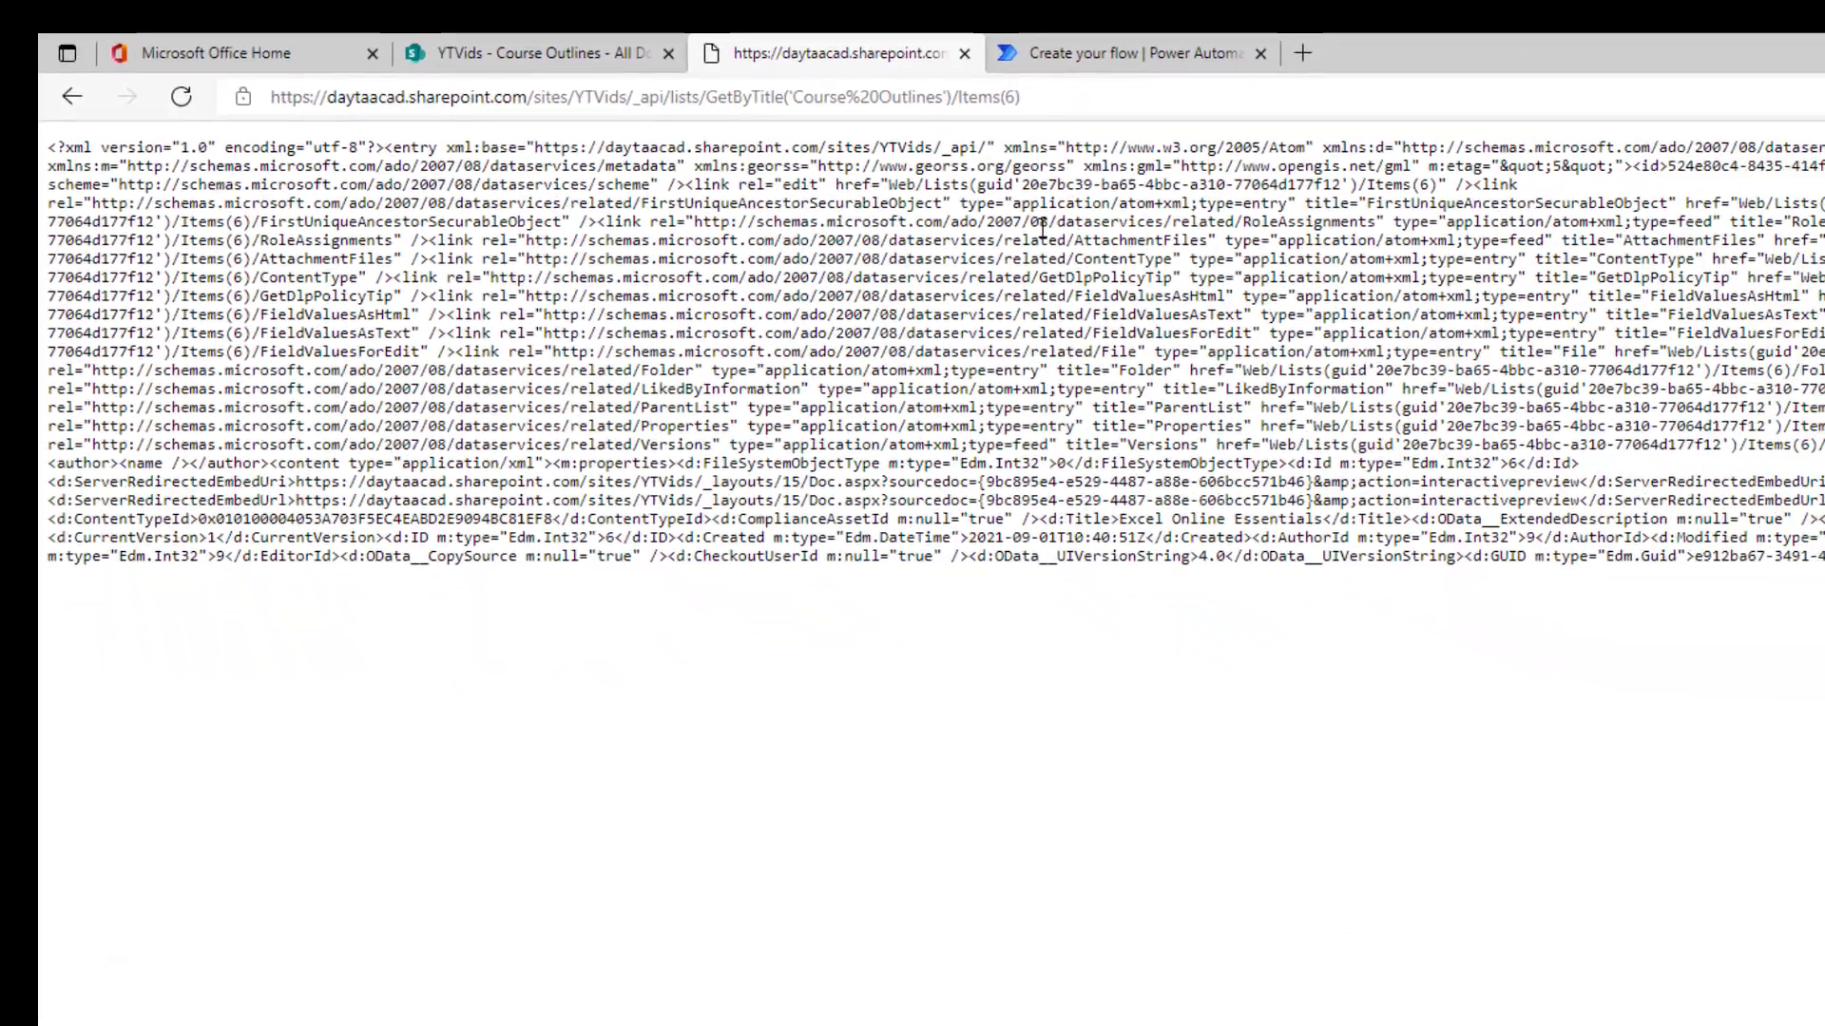
click(1078, 53)
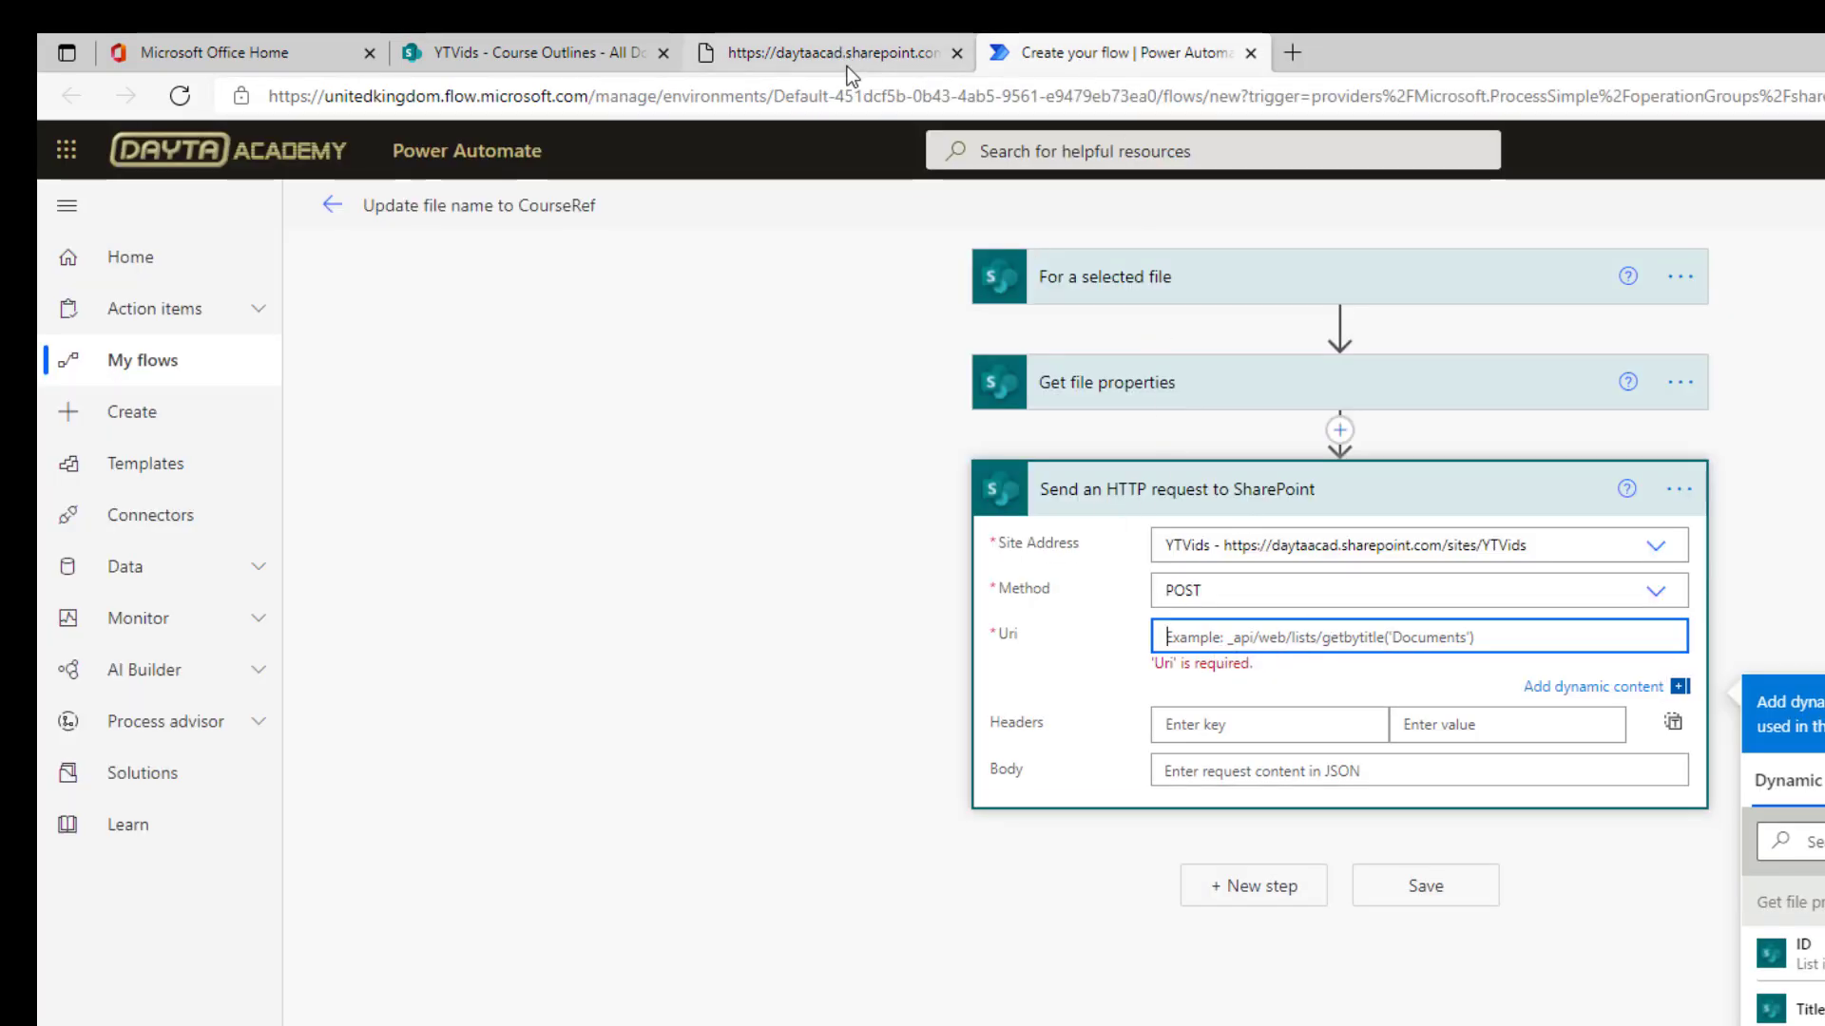
click(825, 53)
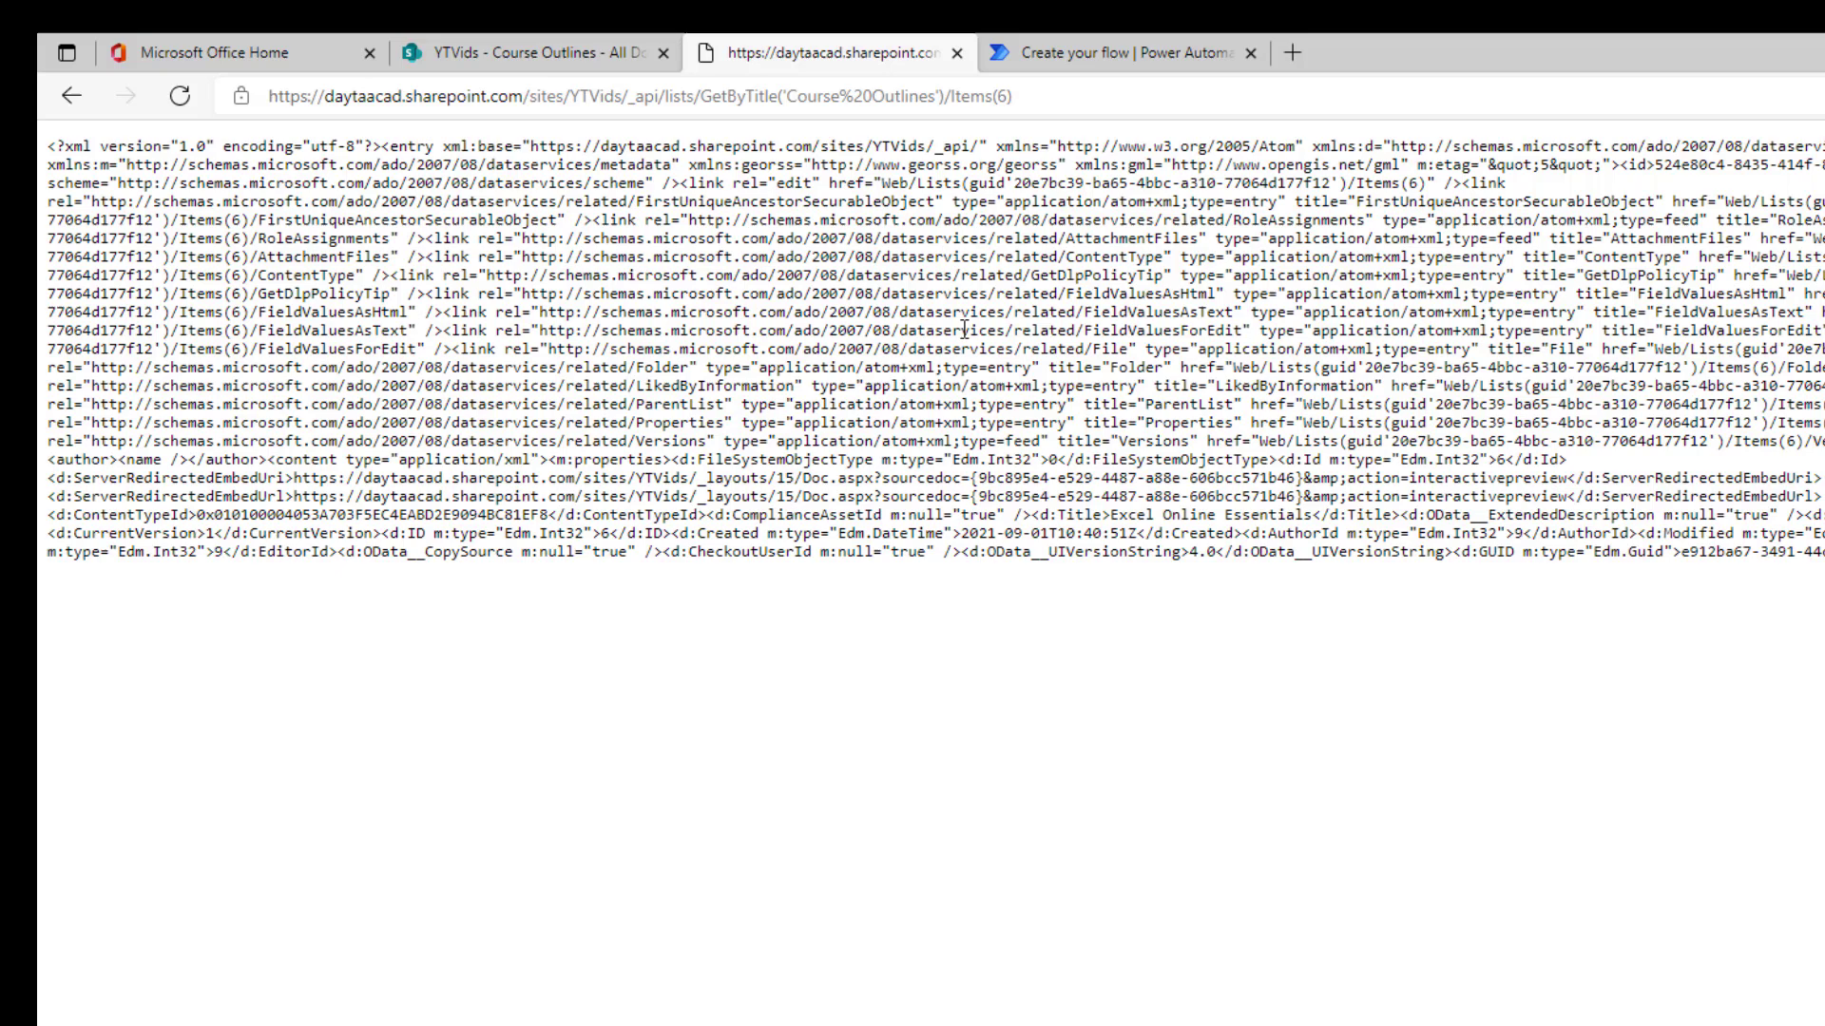
click(992, 96)
drag(1038, 91, 627, 97)
key(ctrl+c)
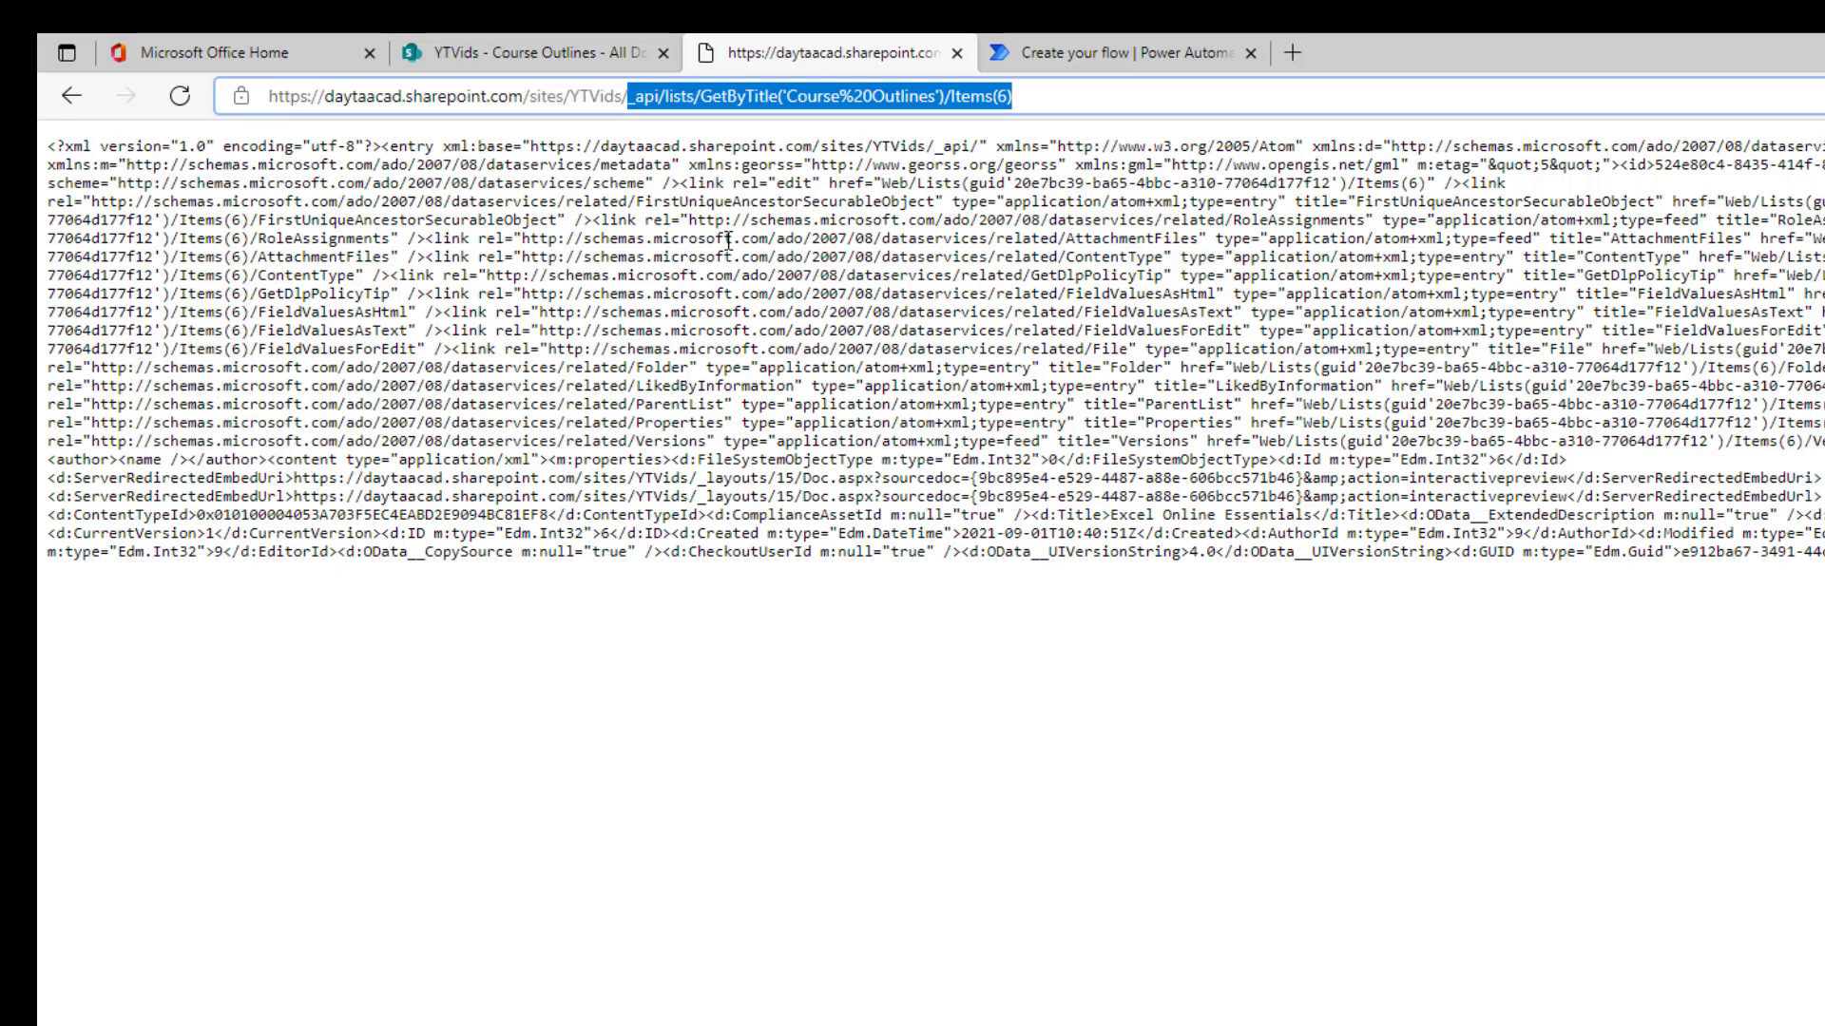
Step: Paste the Items(6) path into the Uri and replace the 6 with the file's dynamic ID
click(1100, 55)
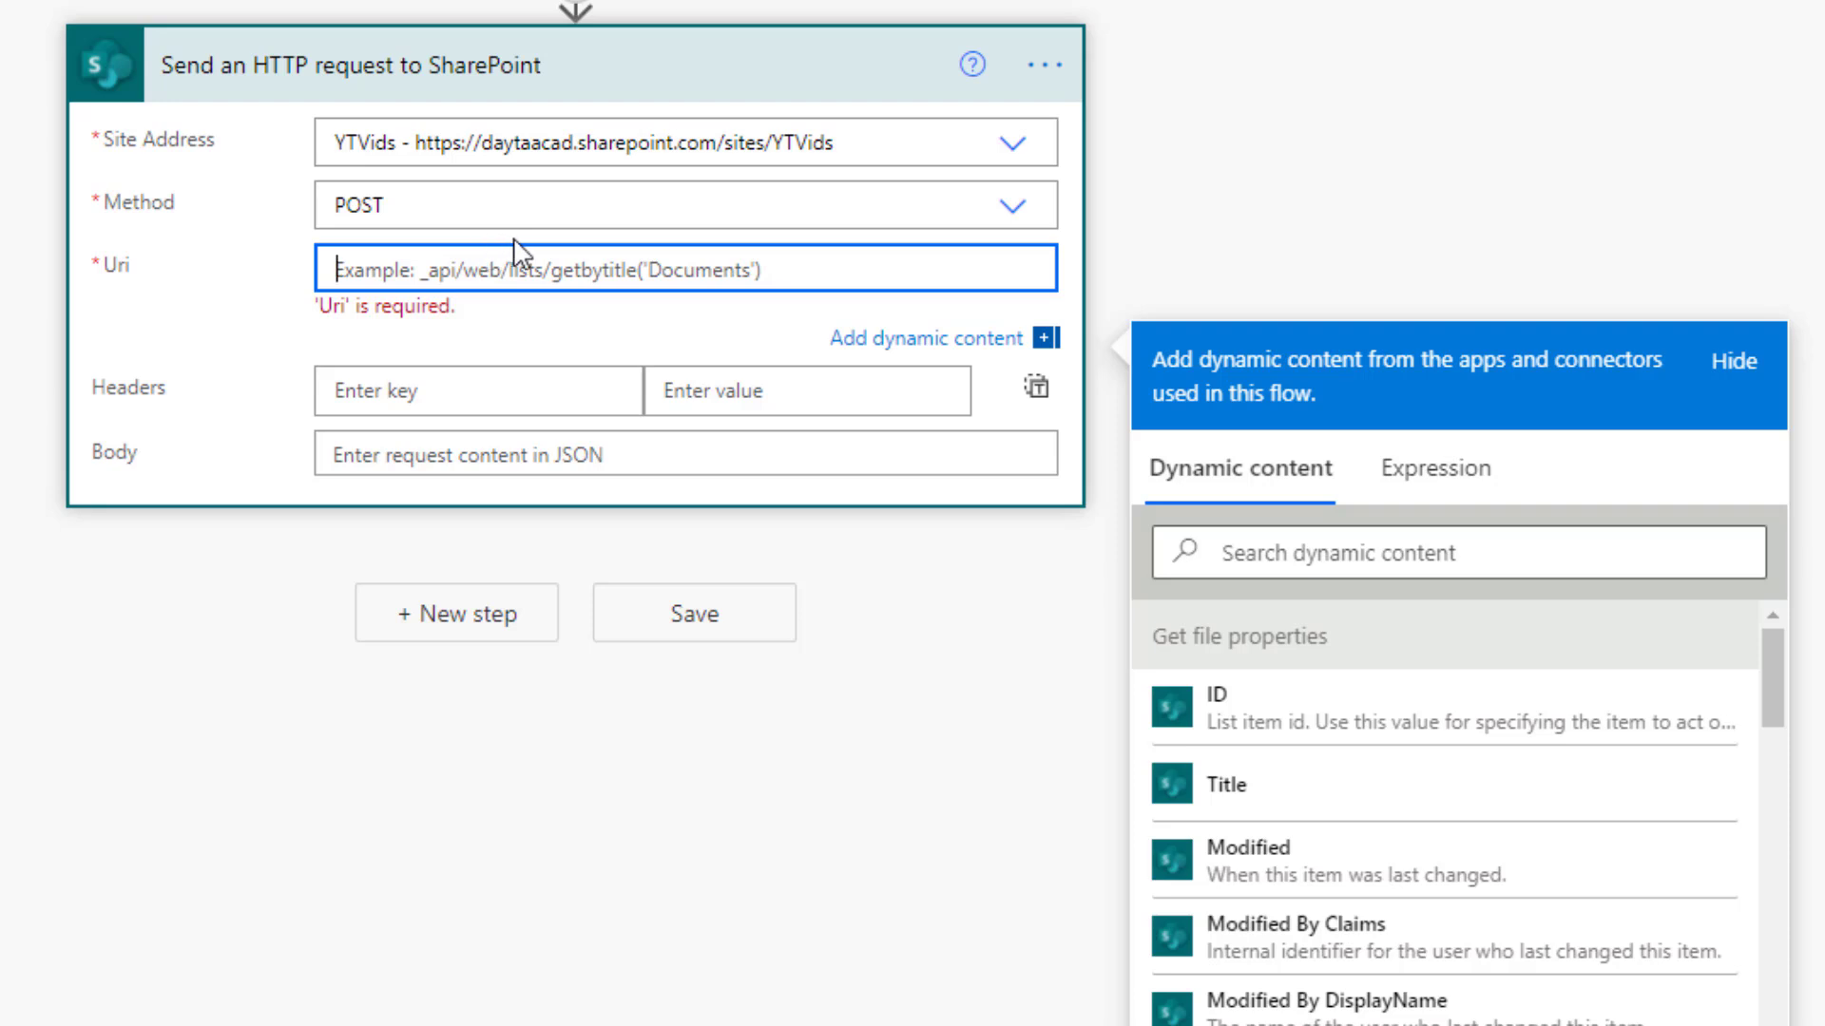
key(ctrl+v)
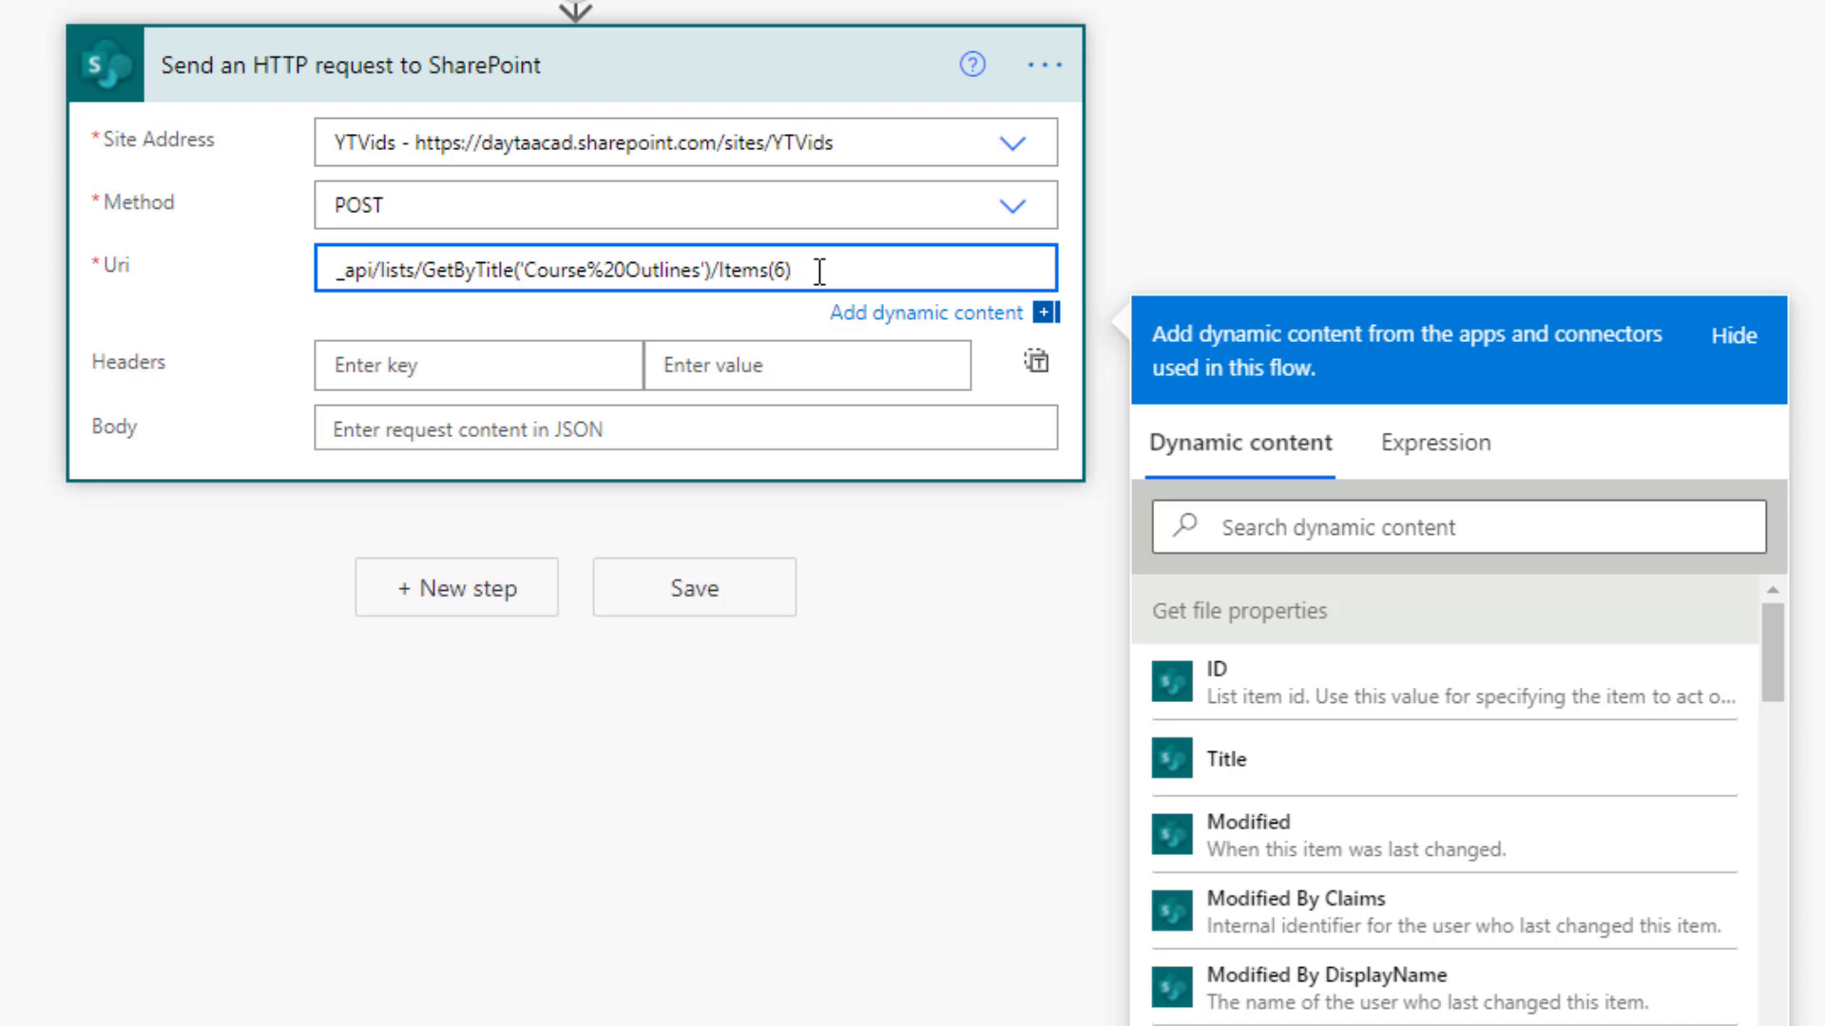
key(Left)
key(shift+Left)
key(BackSpace)
drag(1772, 656, 1760, 984)
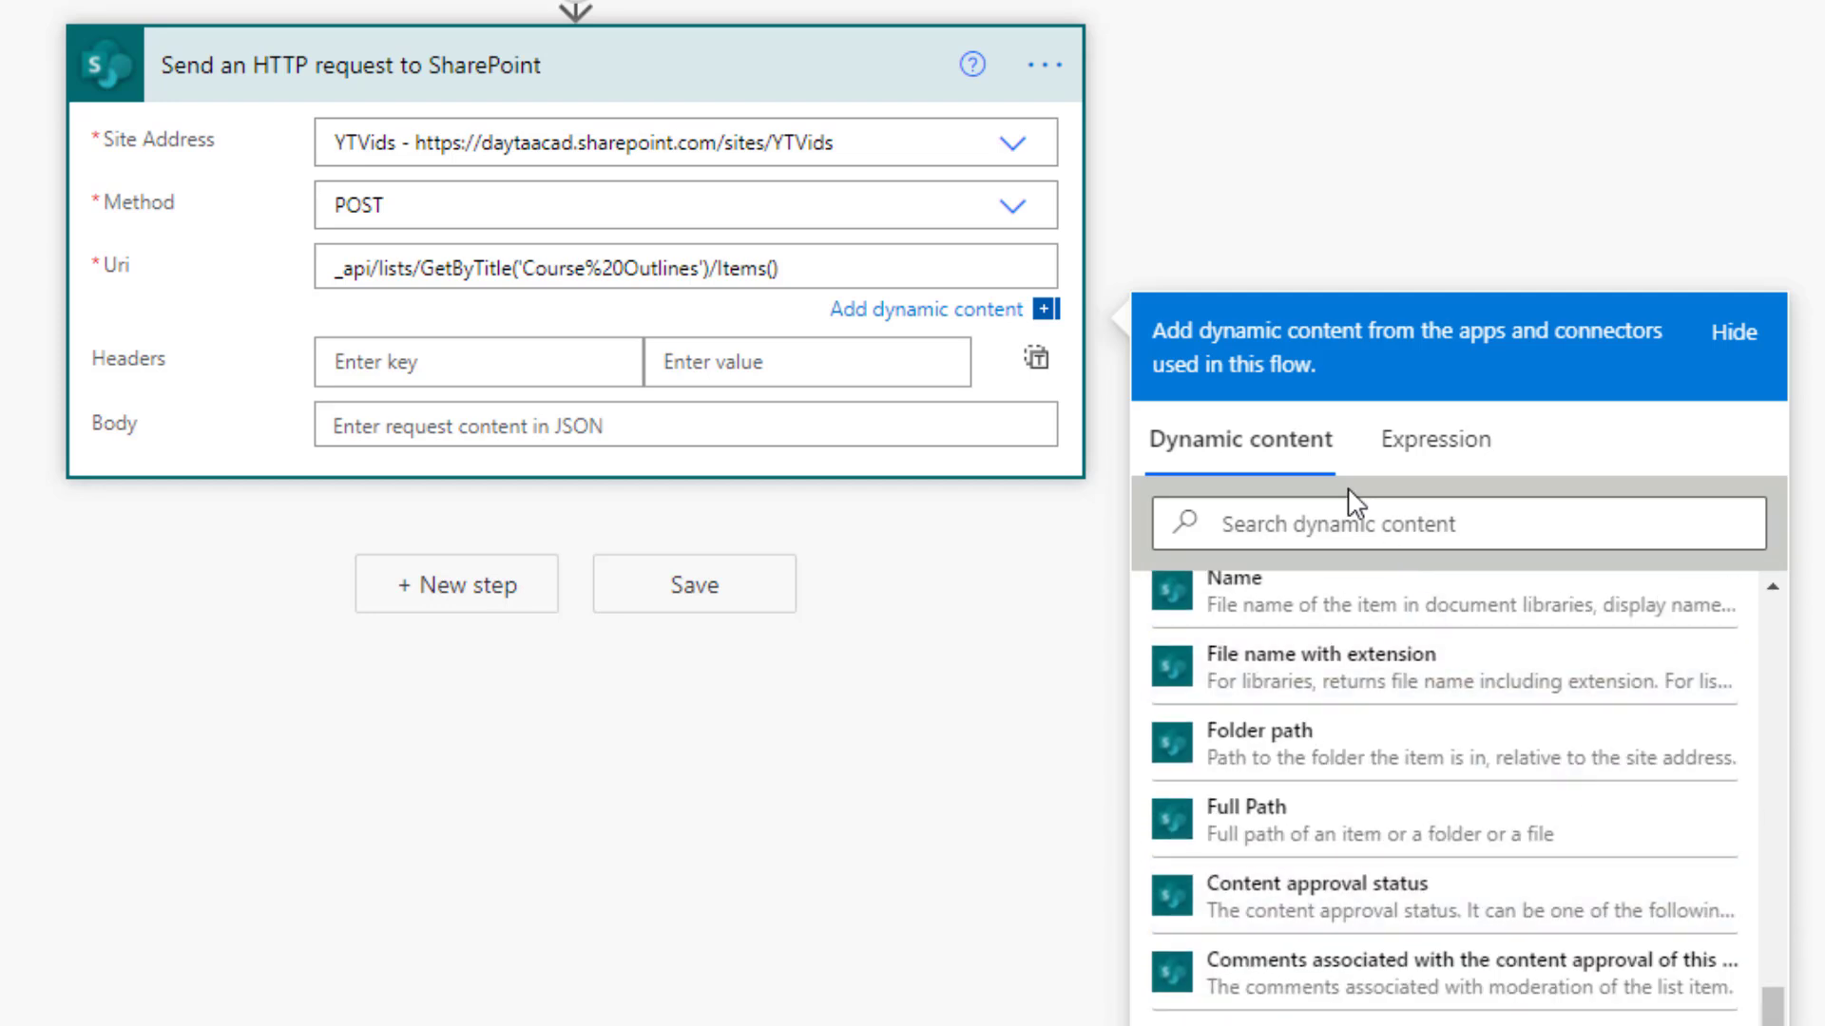
click(1369, 525)
text(ID)
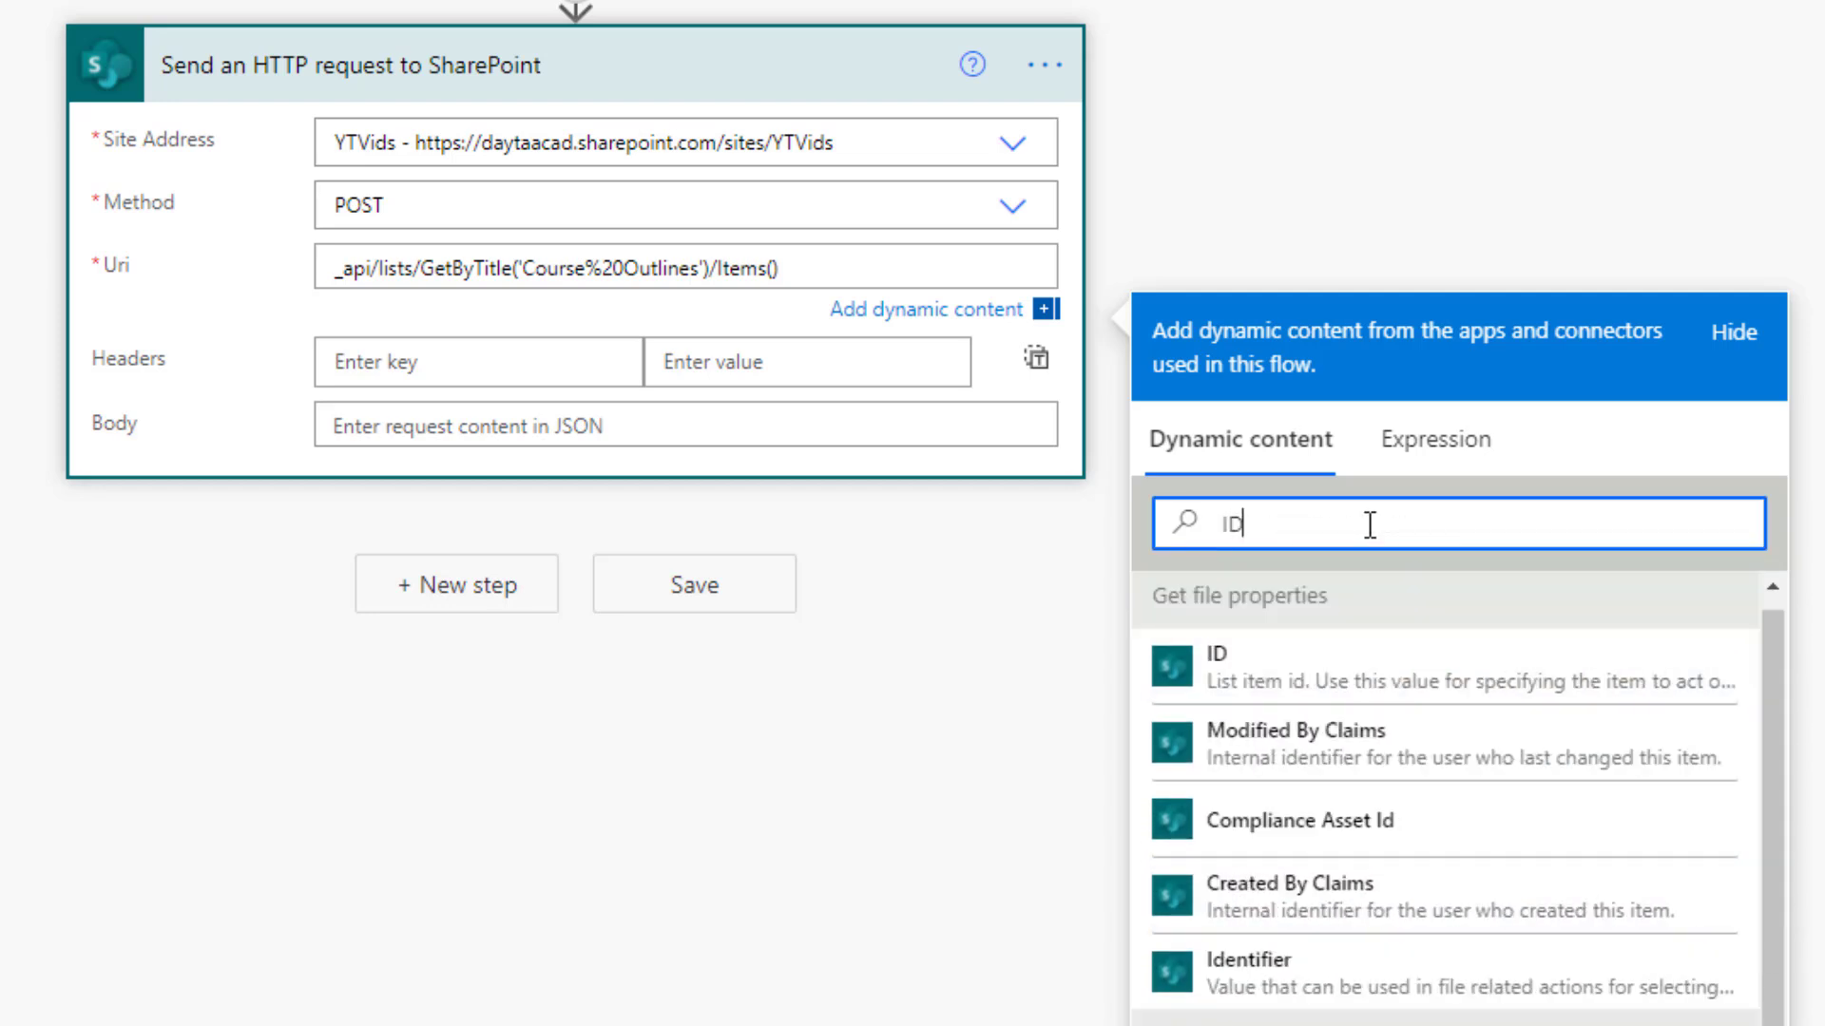
click(1196, 675)
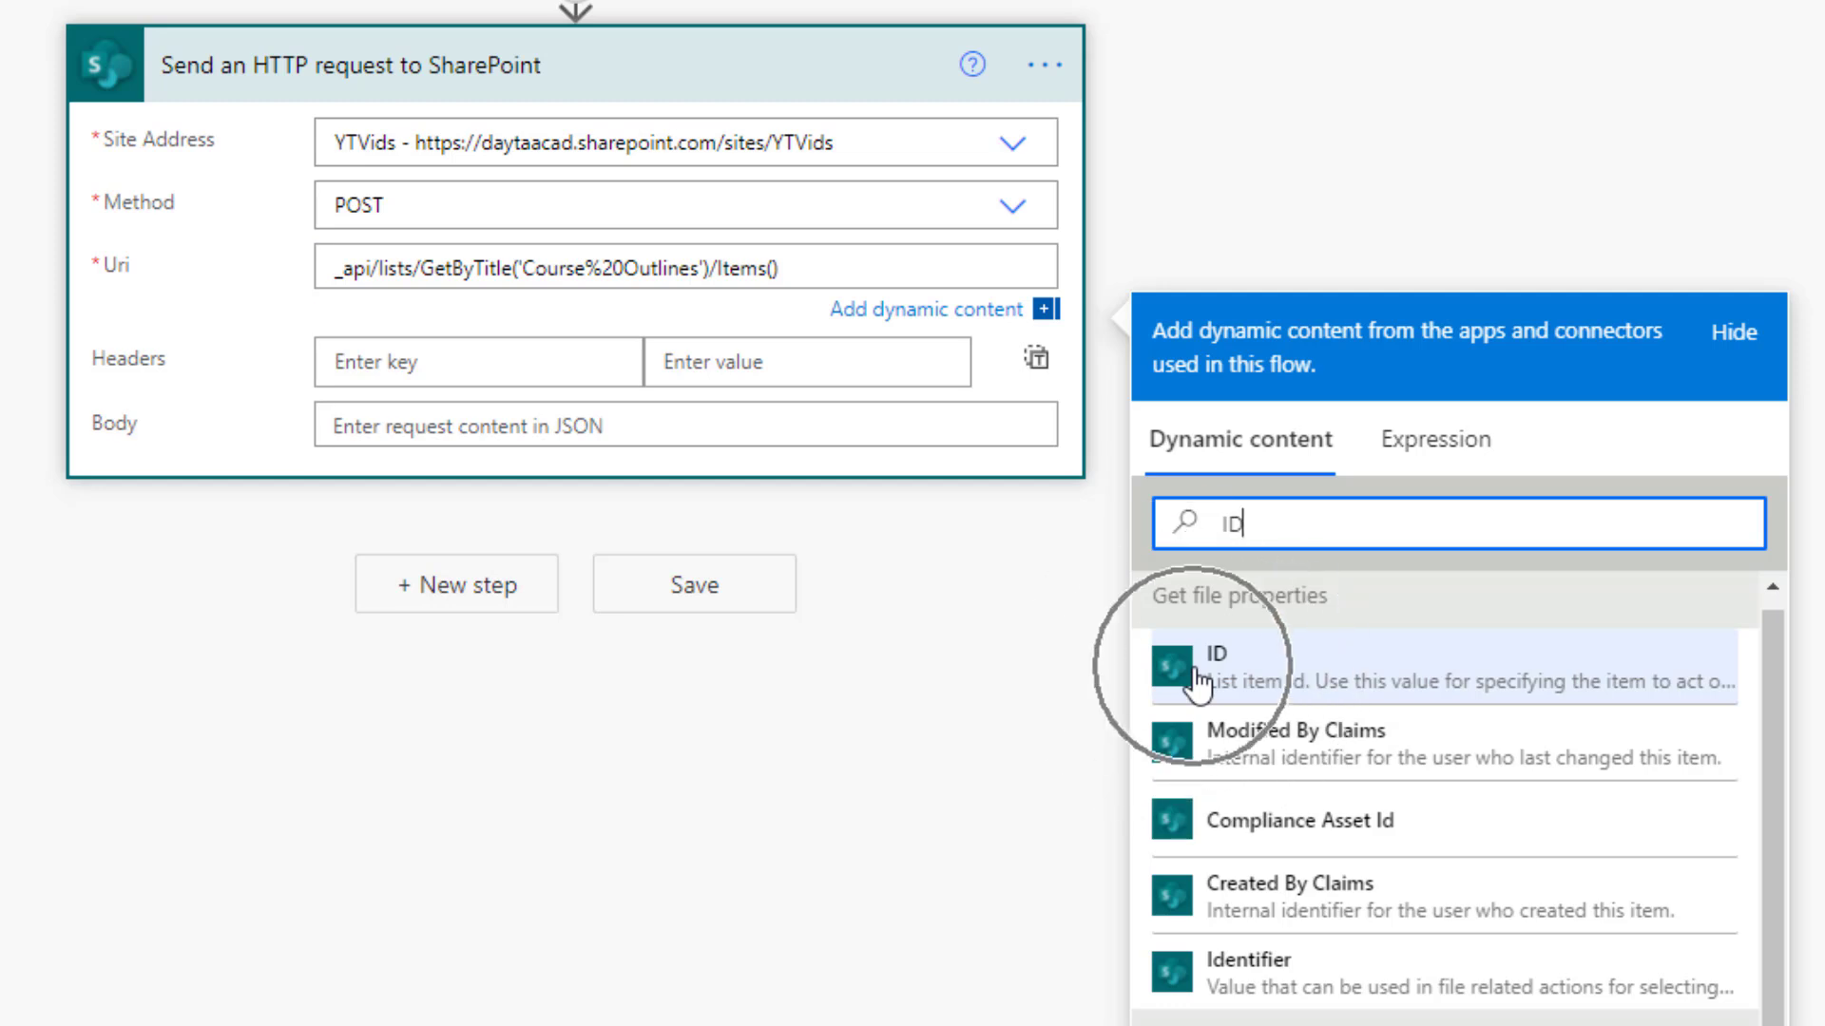
click(449, 375)
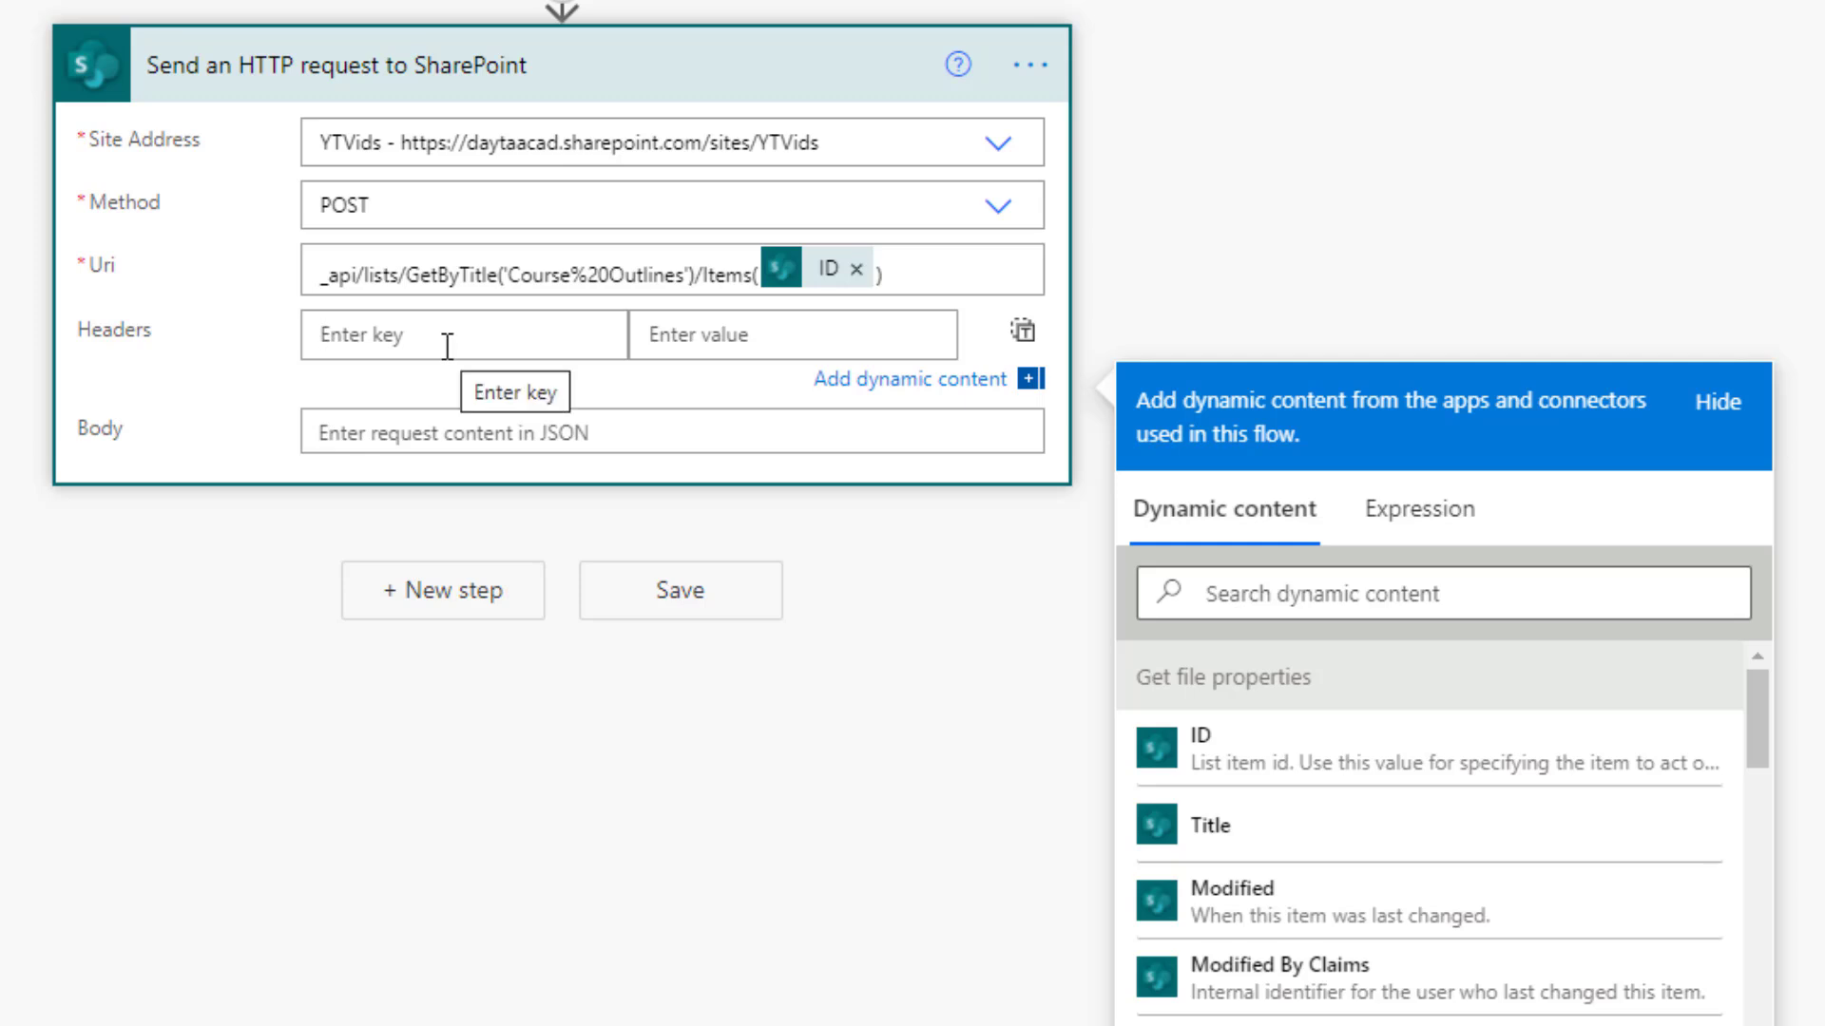
Step: Add a content-type header with the value application/json;odata=verbose
text(conte)
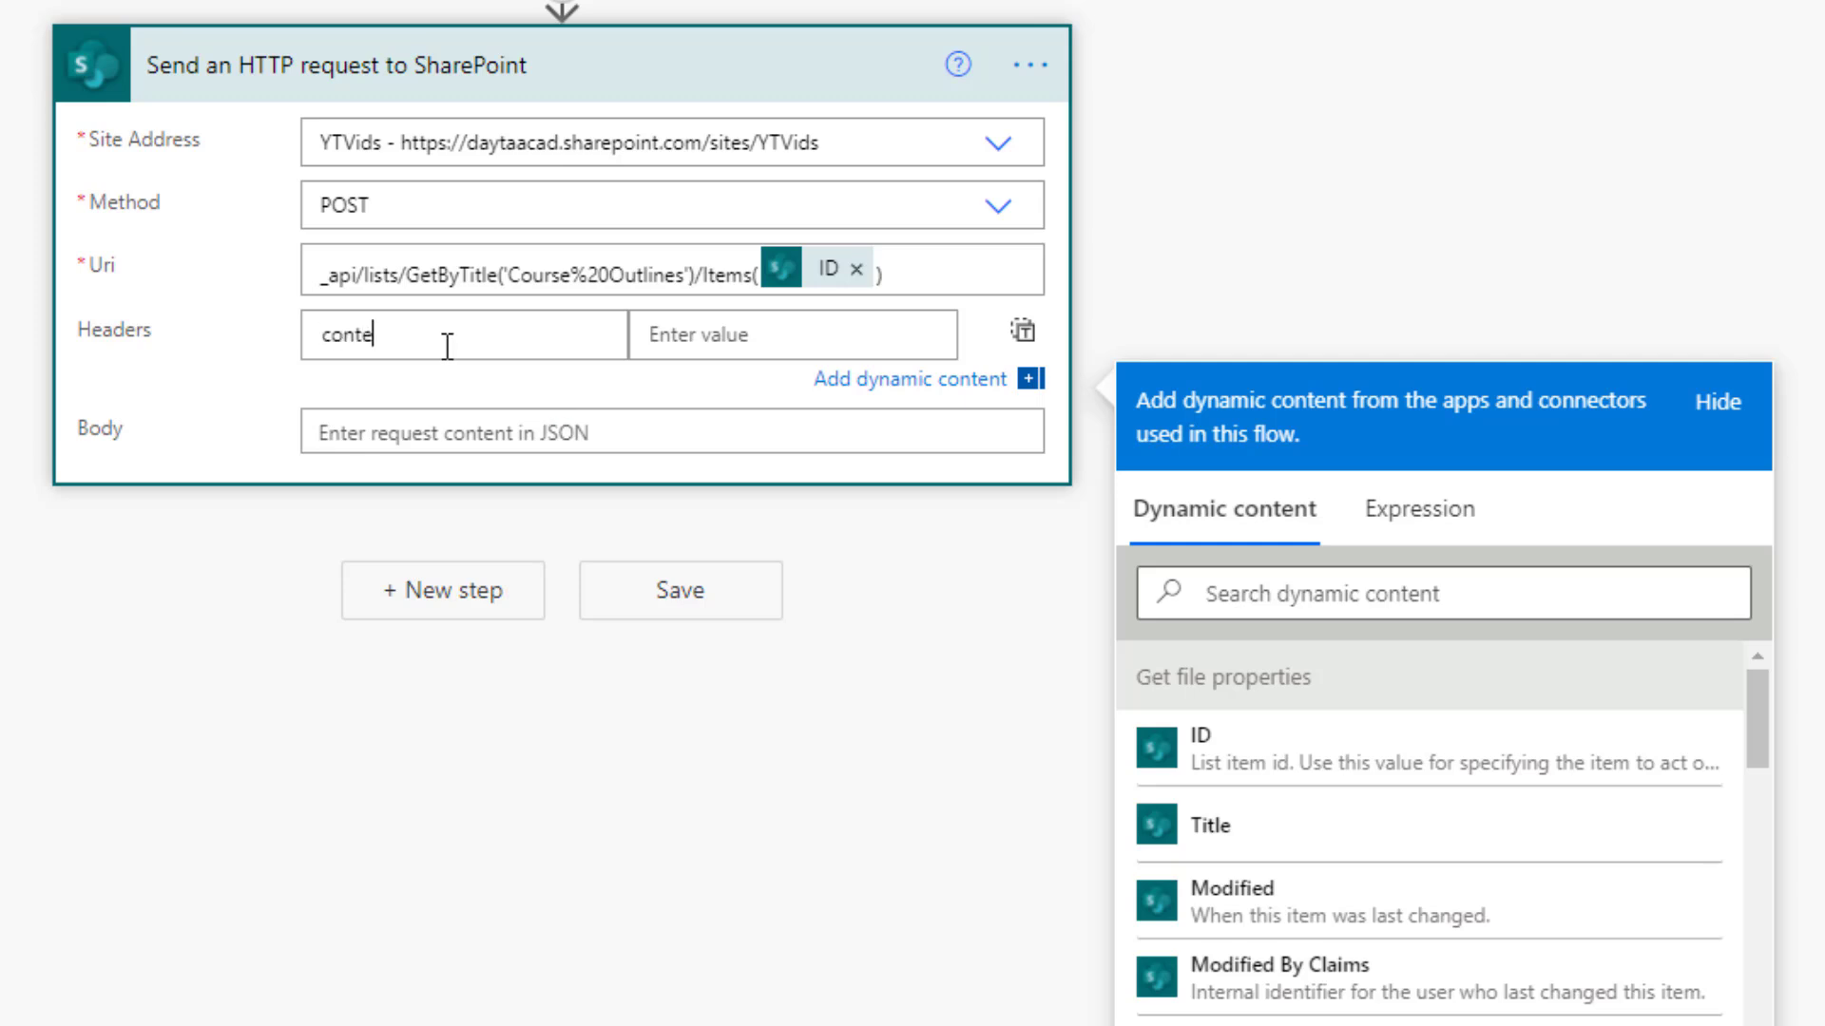
text(nt-type)
click(436, 434)
click(435, 434)
click(690, 342)
text(a)
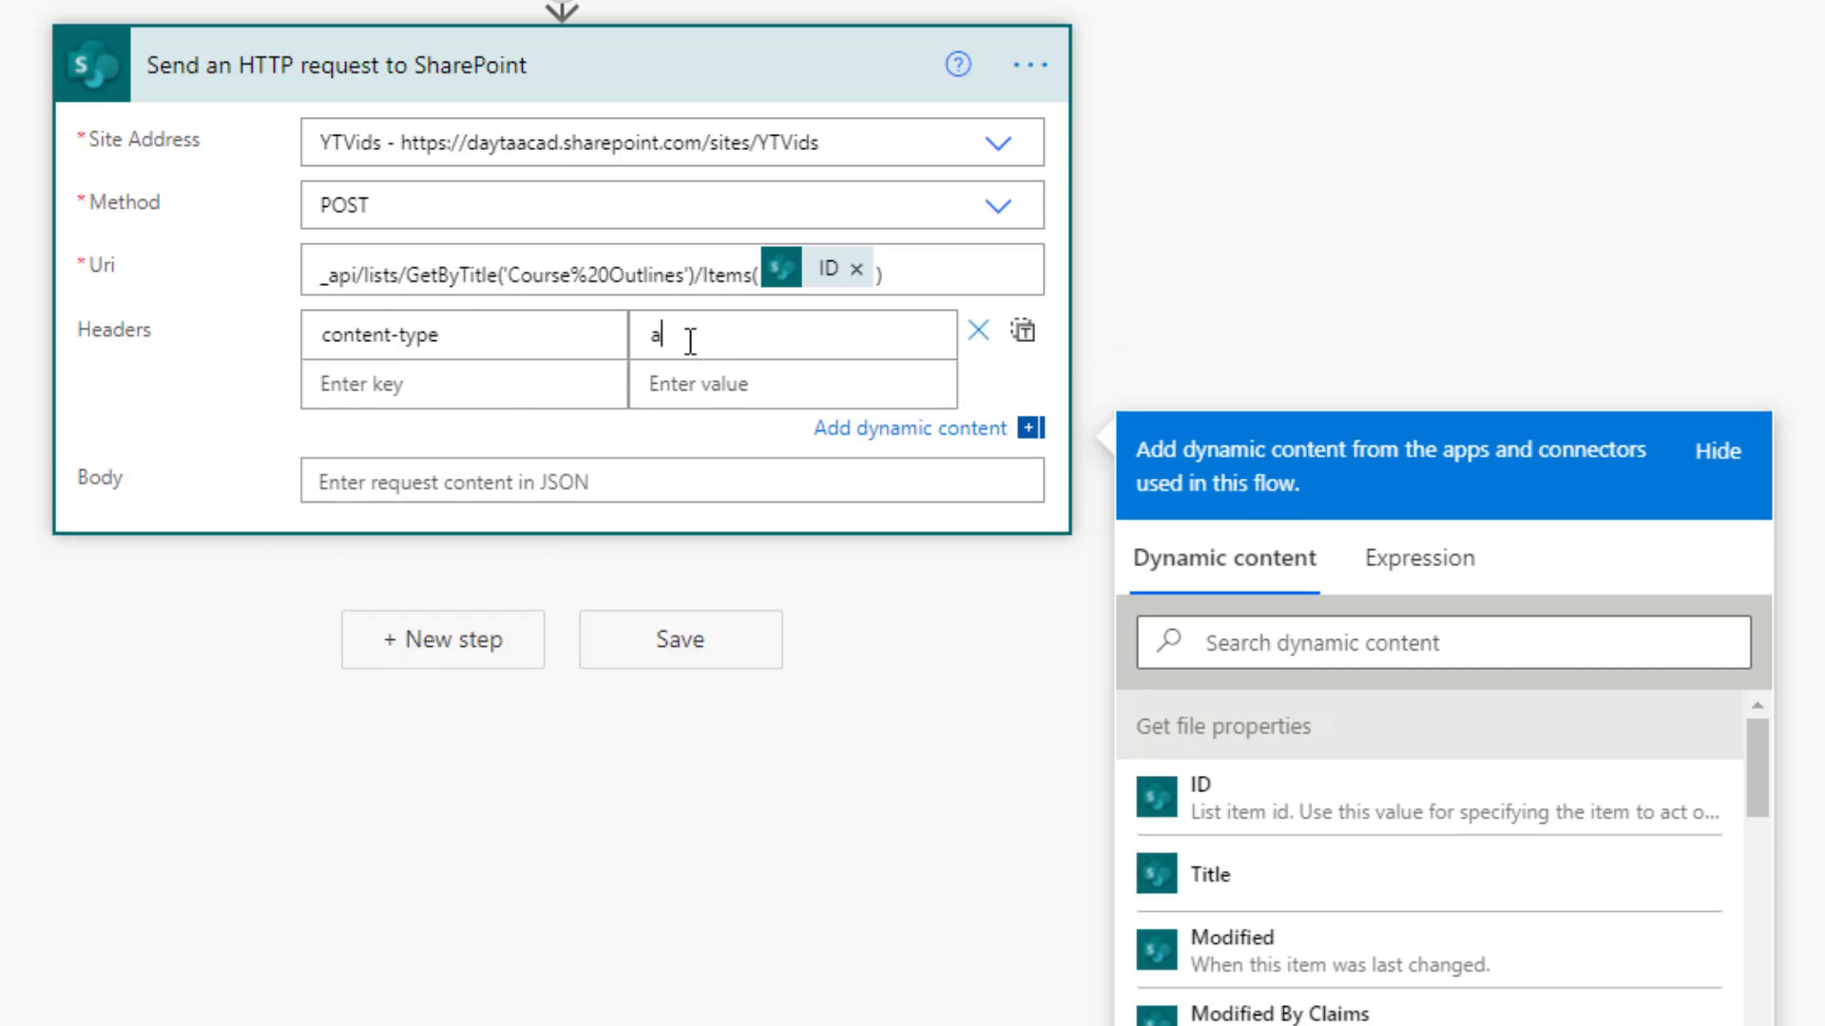
text(pplication/json;odata=v)
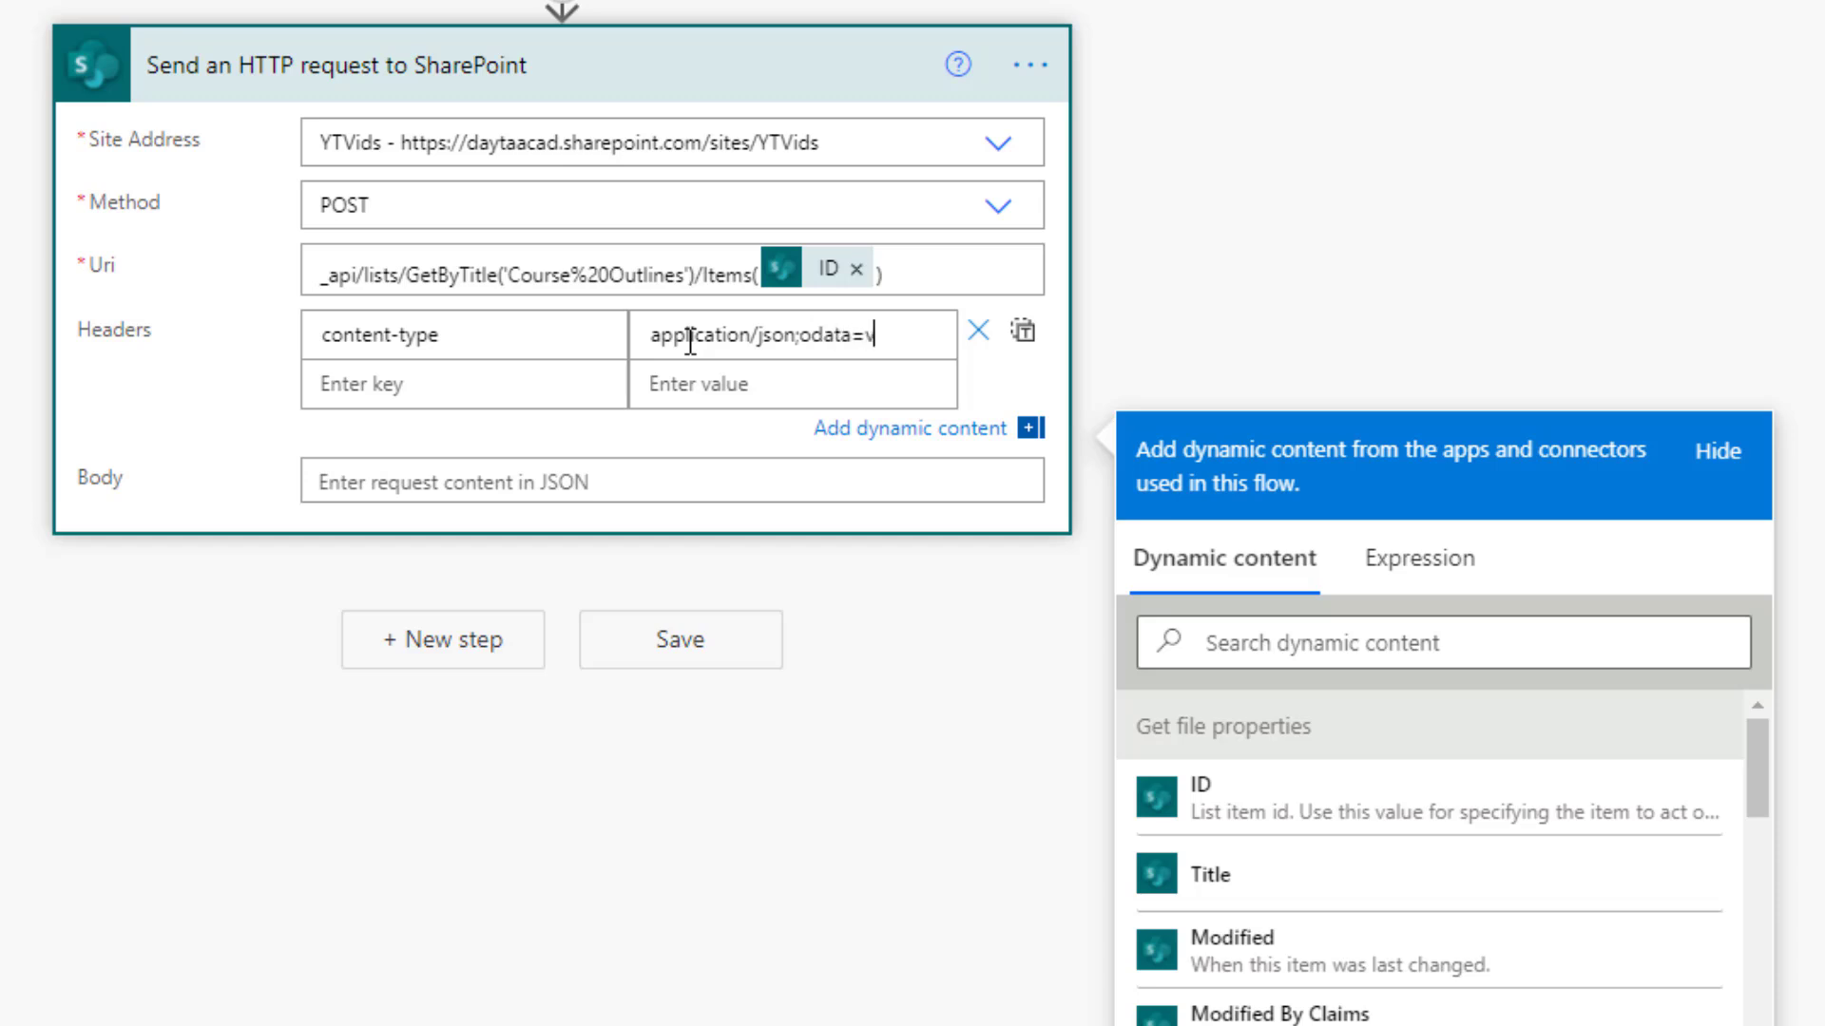
text(erbose)
click(387, 385)
Step: Add an X-HTTP-Method header valued PATCH, replacing the initially typed MERGE
text(X-HTTP-Metho)
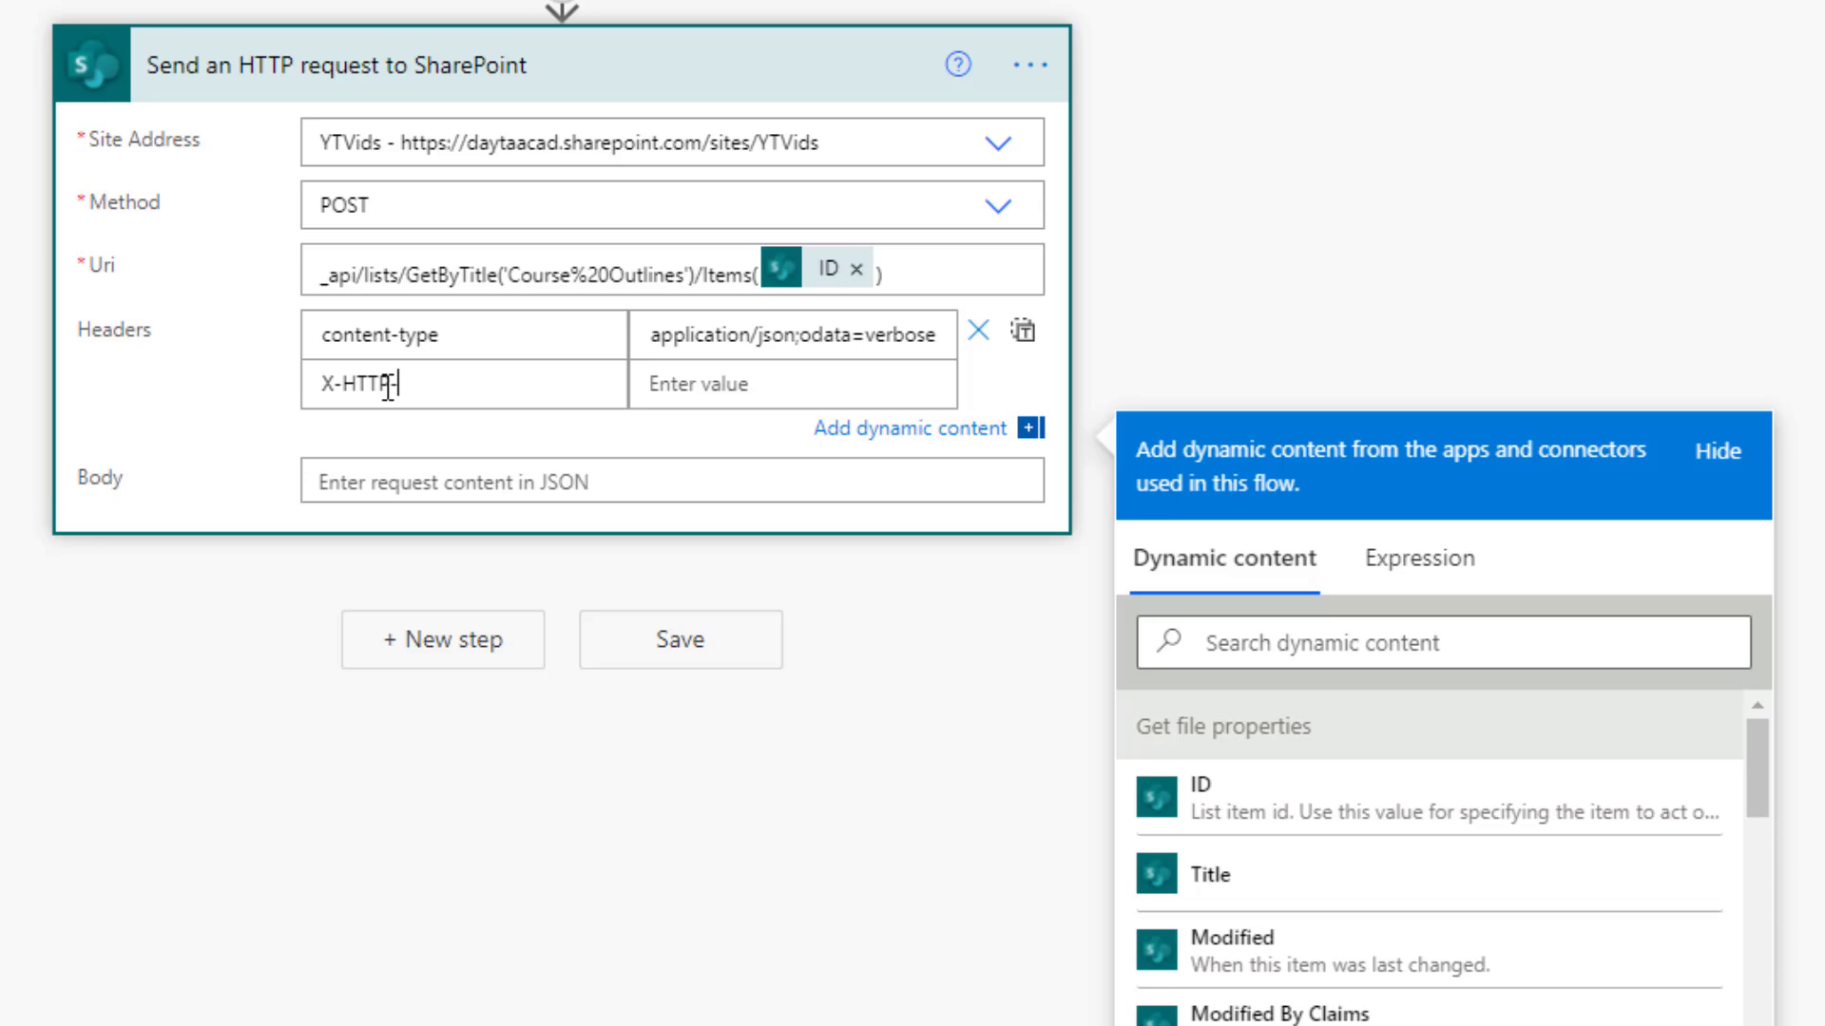
text(d)
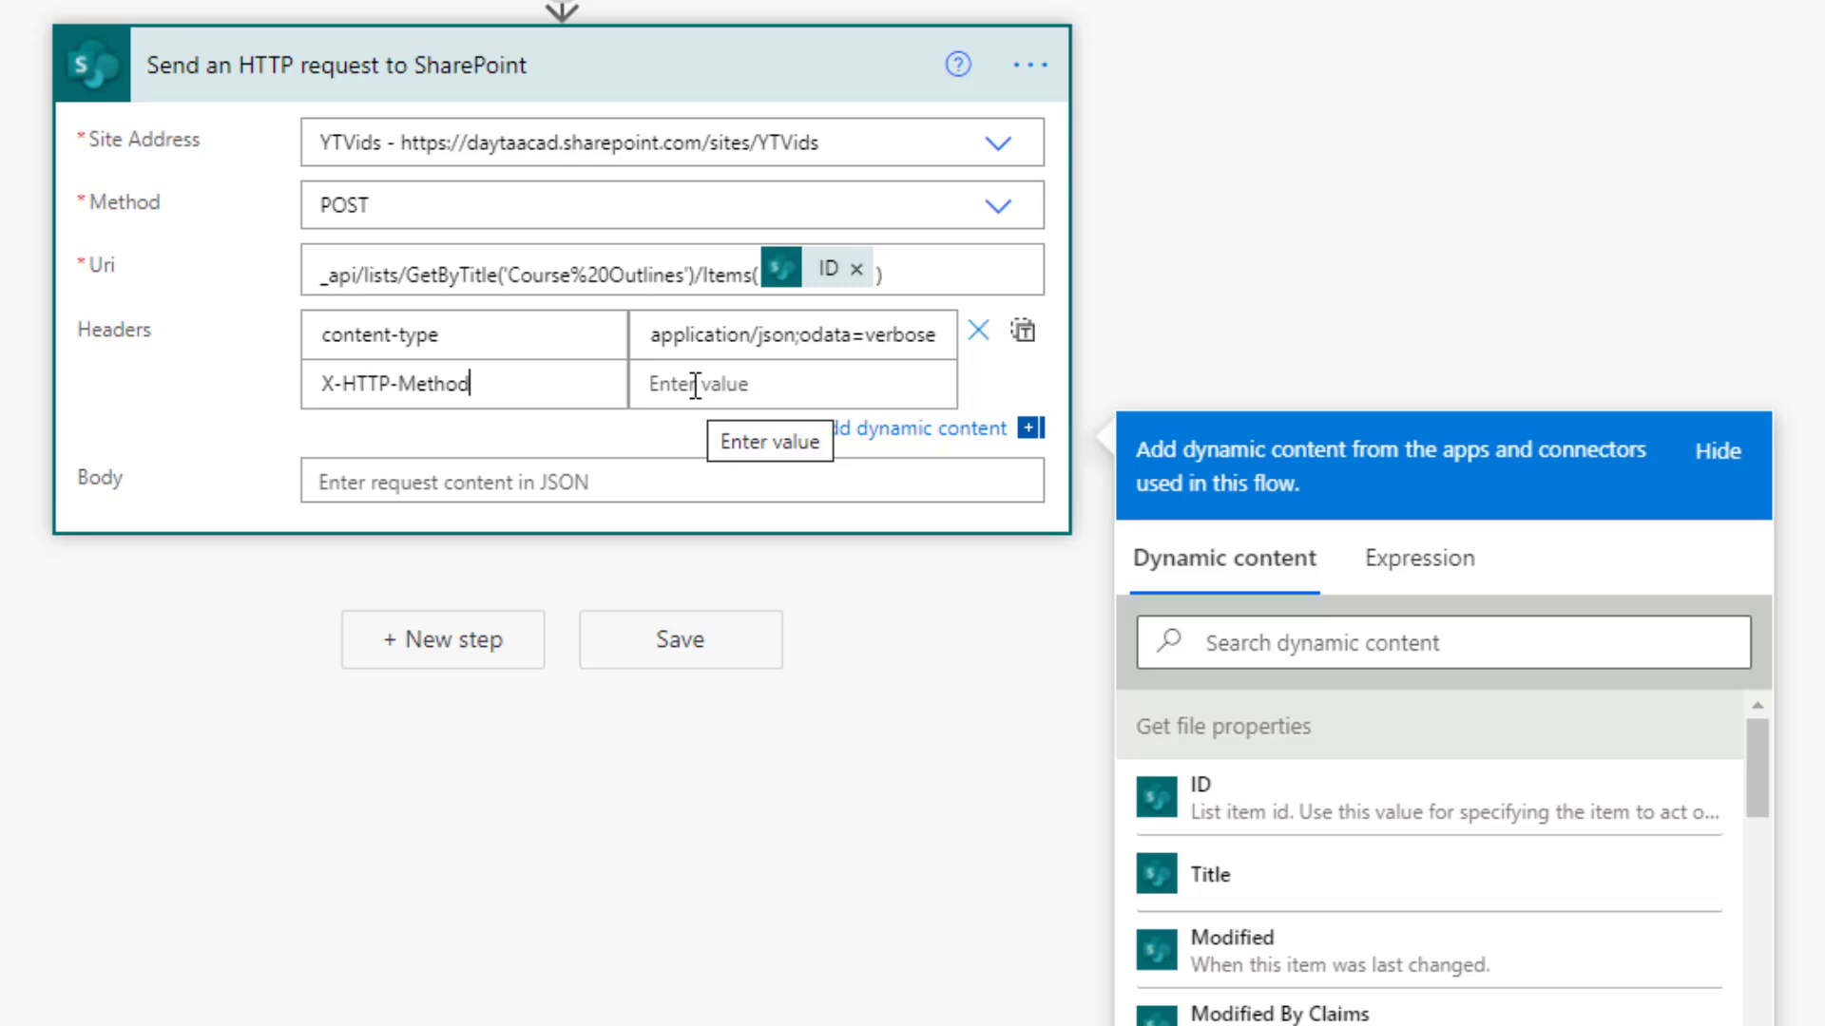
click(695, 384)
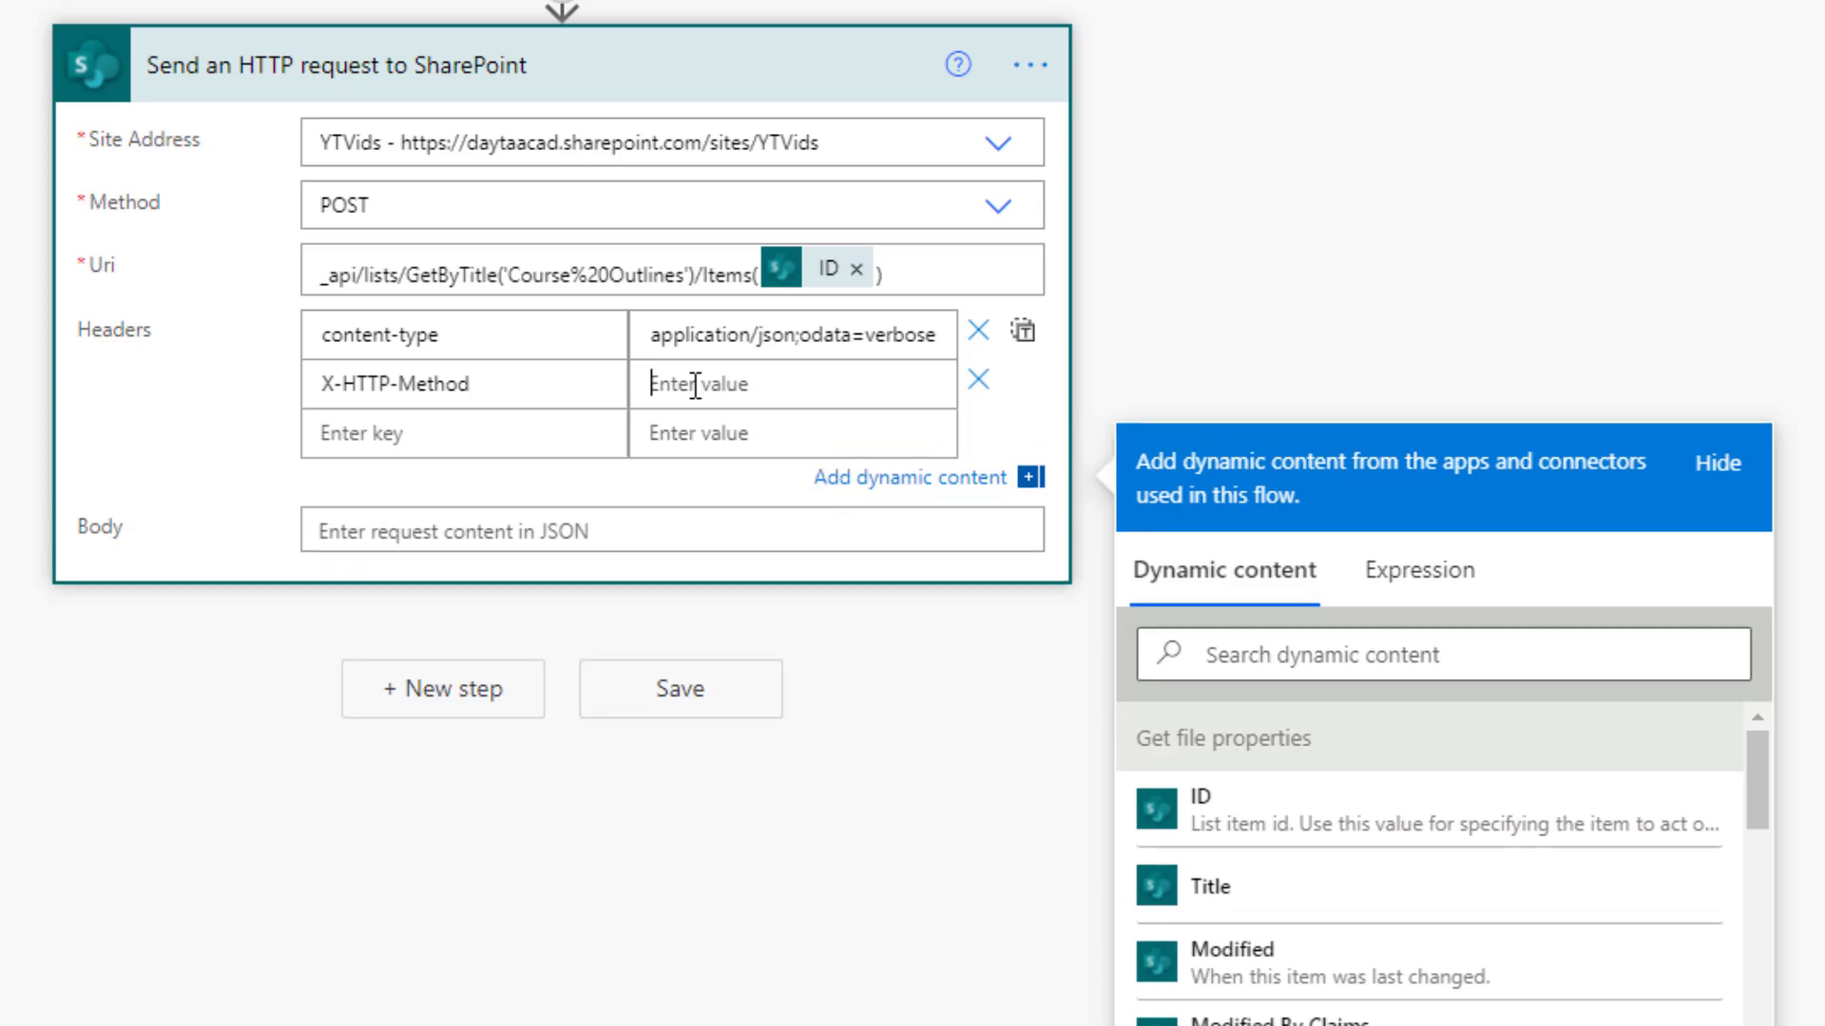
text(MERGE)
key(ctrl+a)
text(PATCH)
Step: Add an If-Match header with the value *
text(If)
text(-Match)
key(Tab)
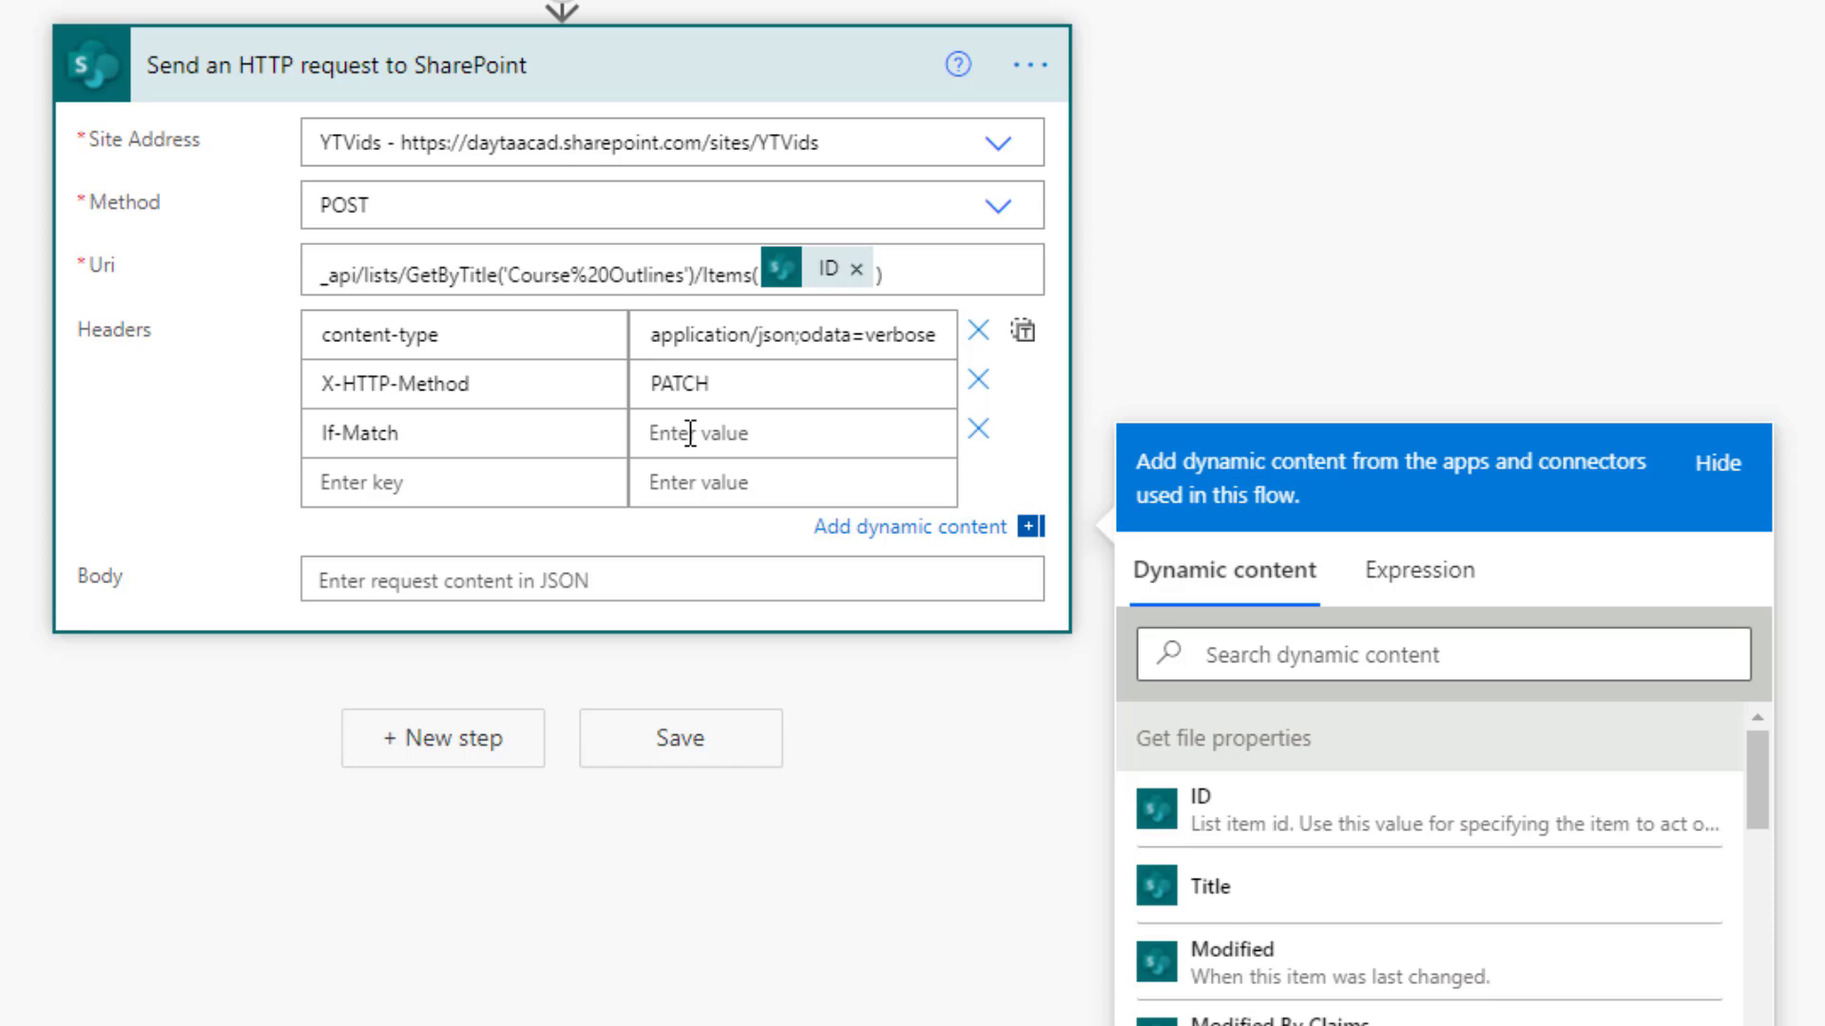
text(*)
click(489, 594)
text({'__metadata': {'type': 'SP.Data.Shared_x0020_DocumentsItem'}, 'Title':'Sample', 'FileLeafRef':'Sample.docx'})
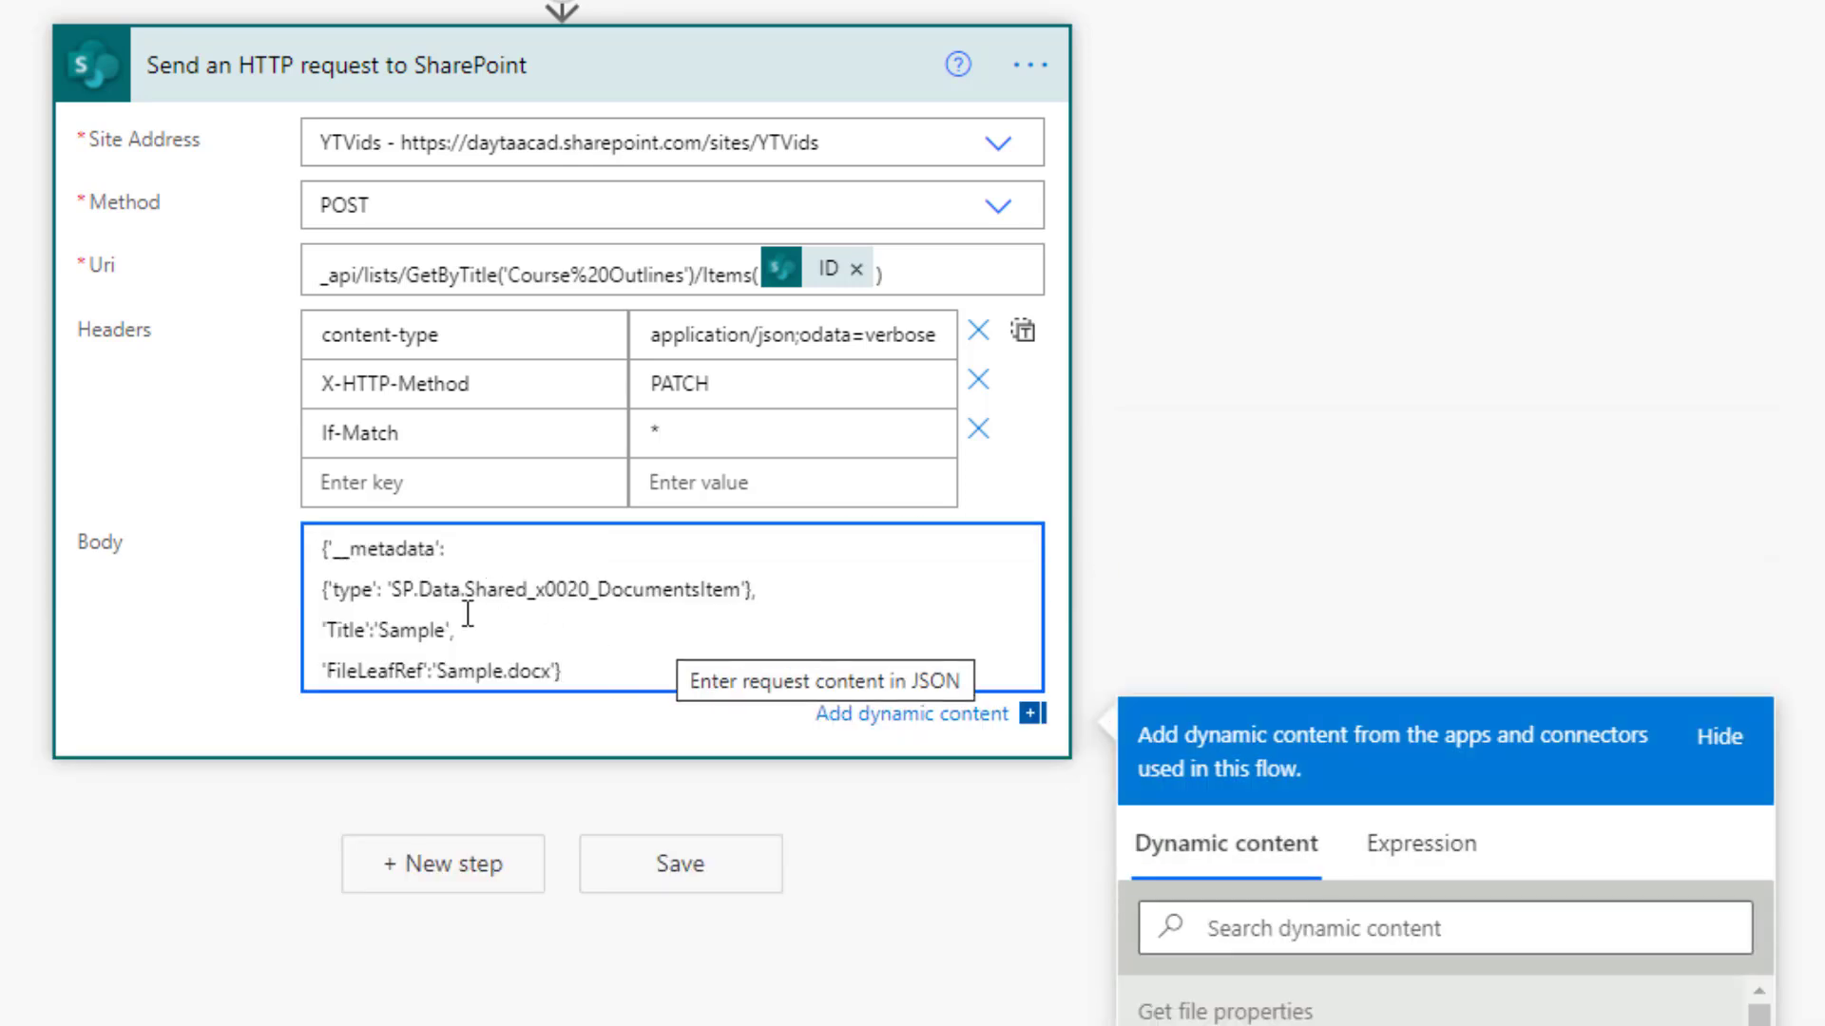
drag(391, 590, 738, 601)
click(737, 602)
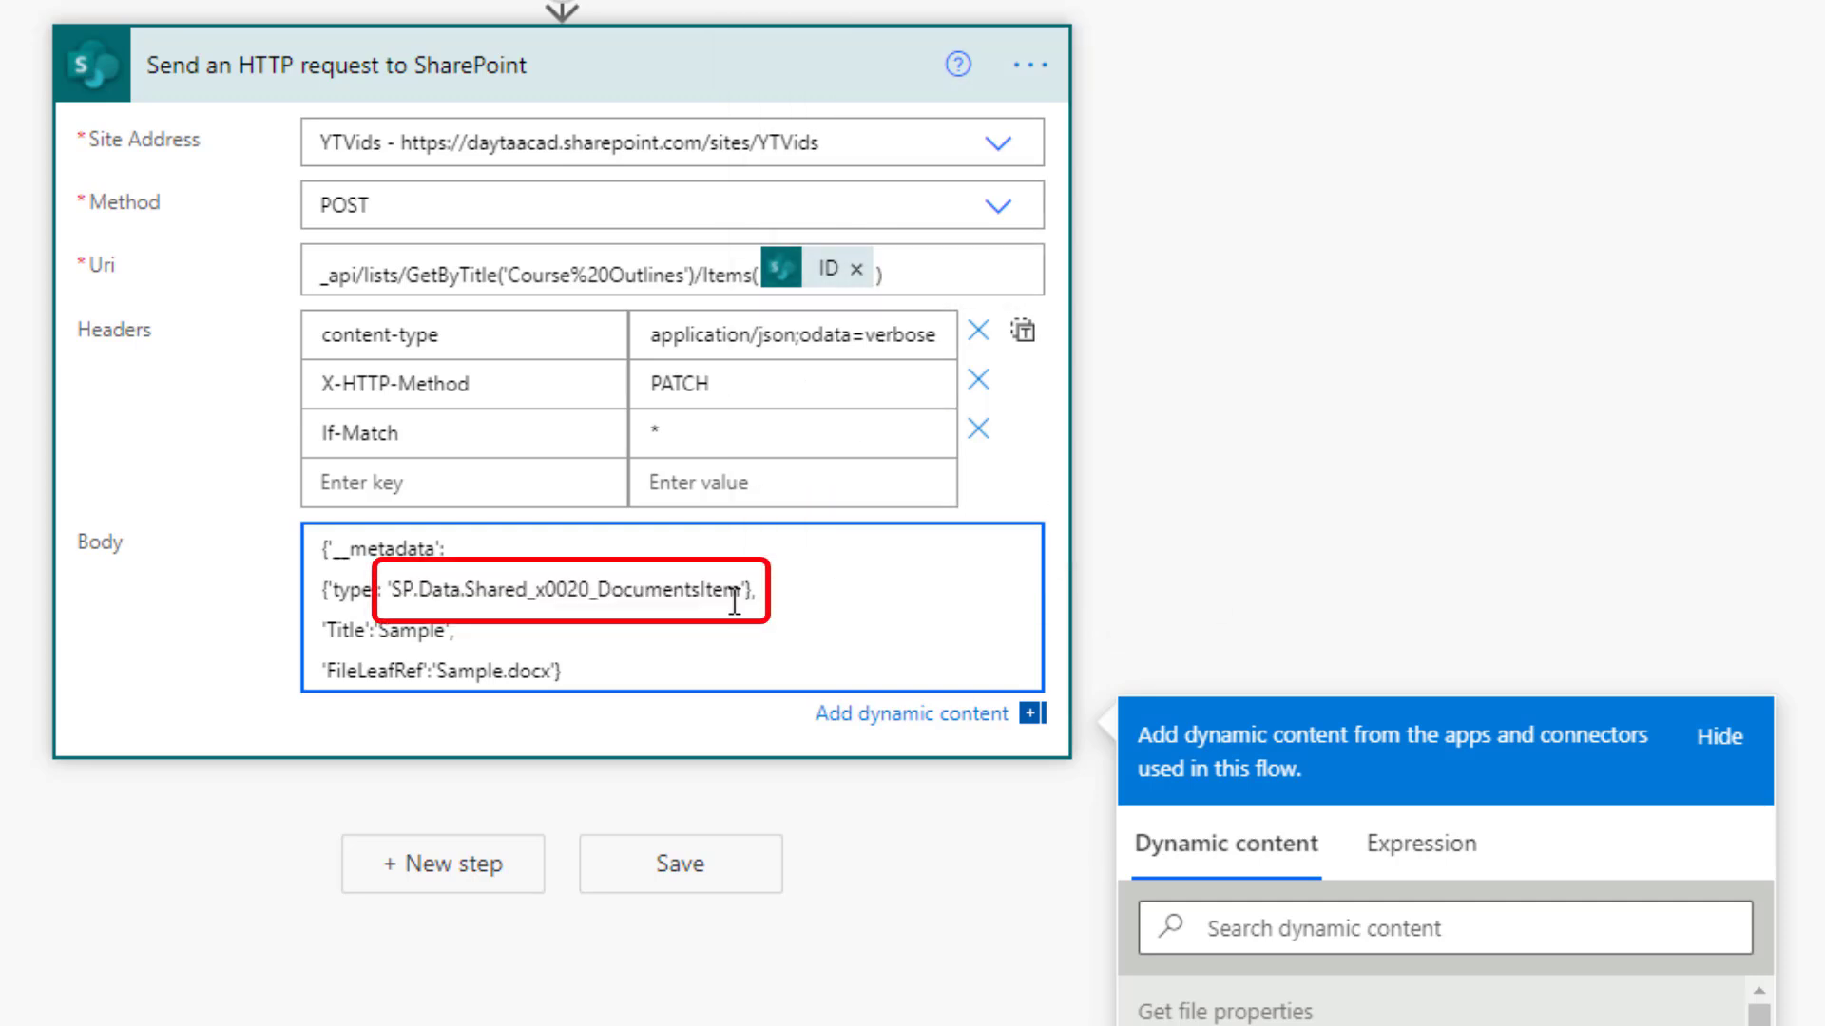
right_click(735, 602)
click(445, 594)
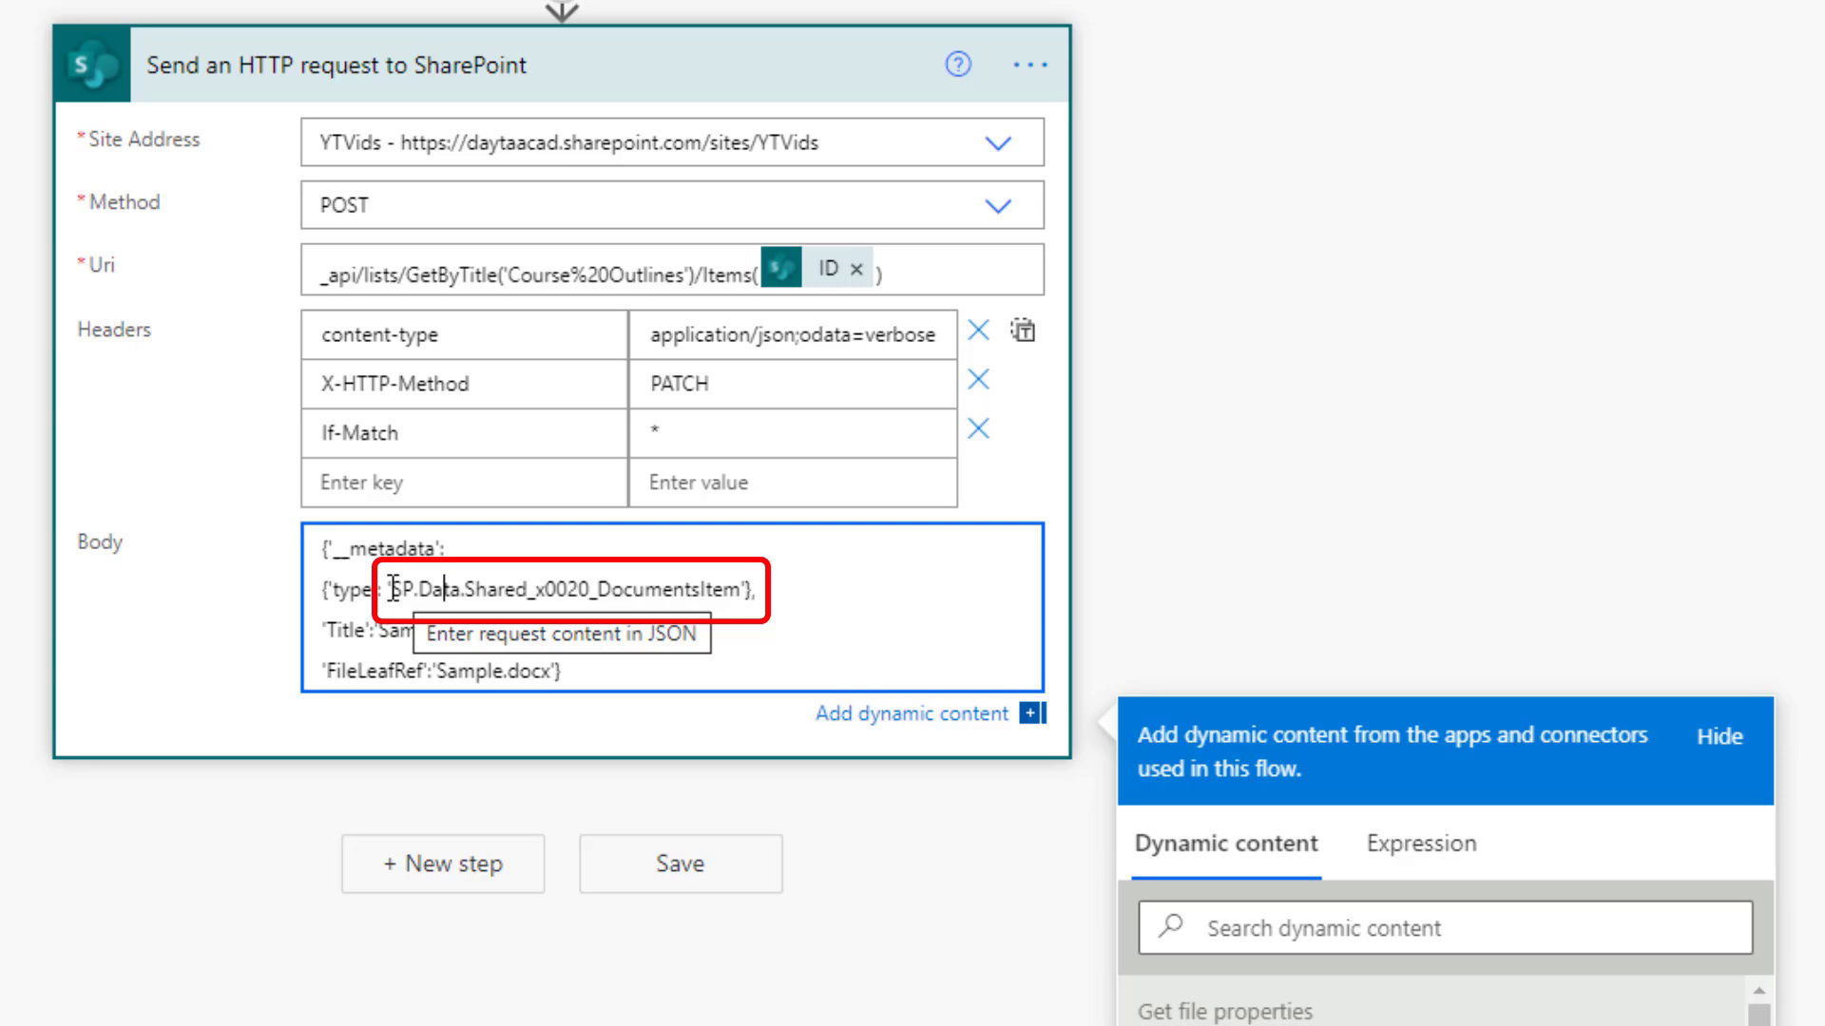
drag(393, 591, 653, 597)
click(669, 603)
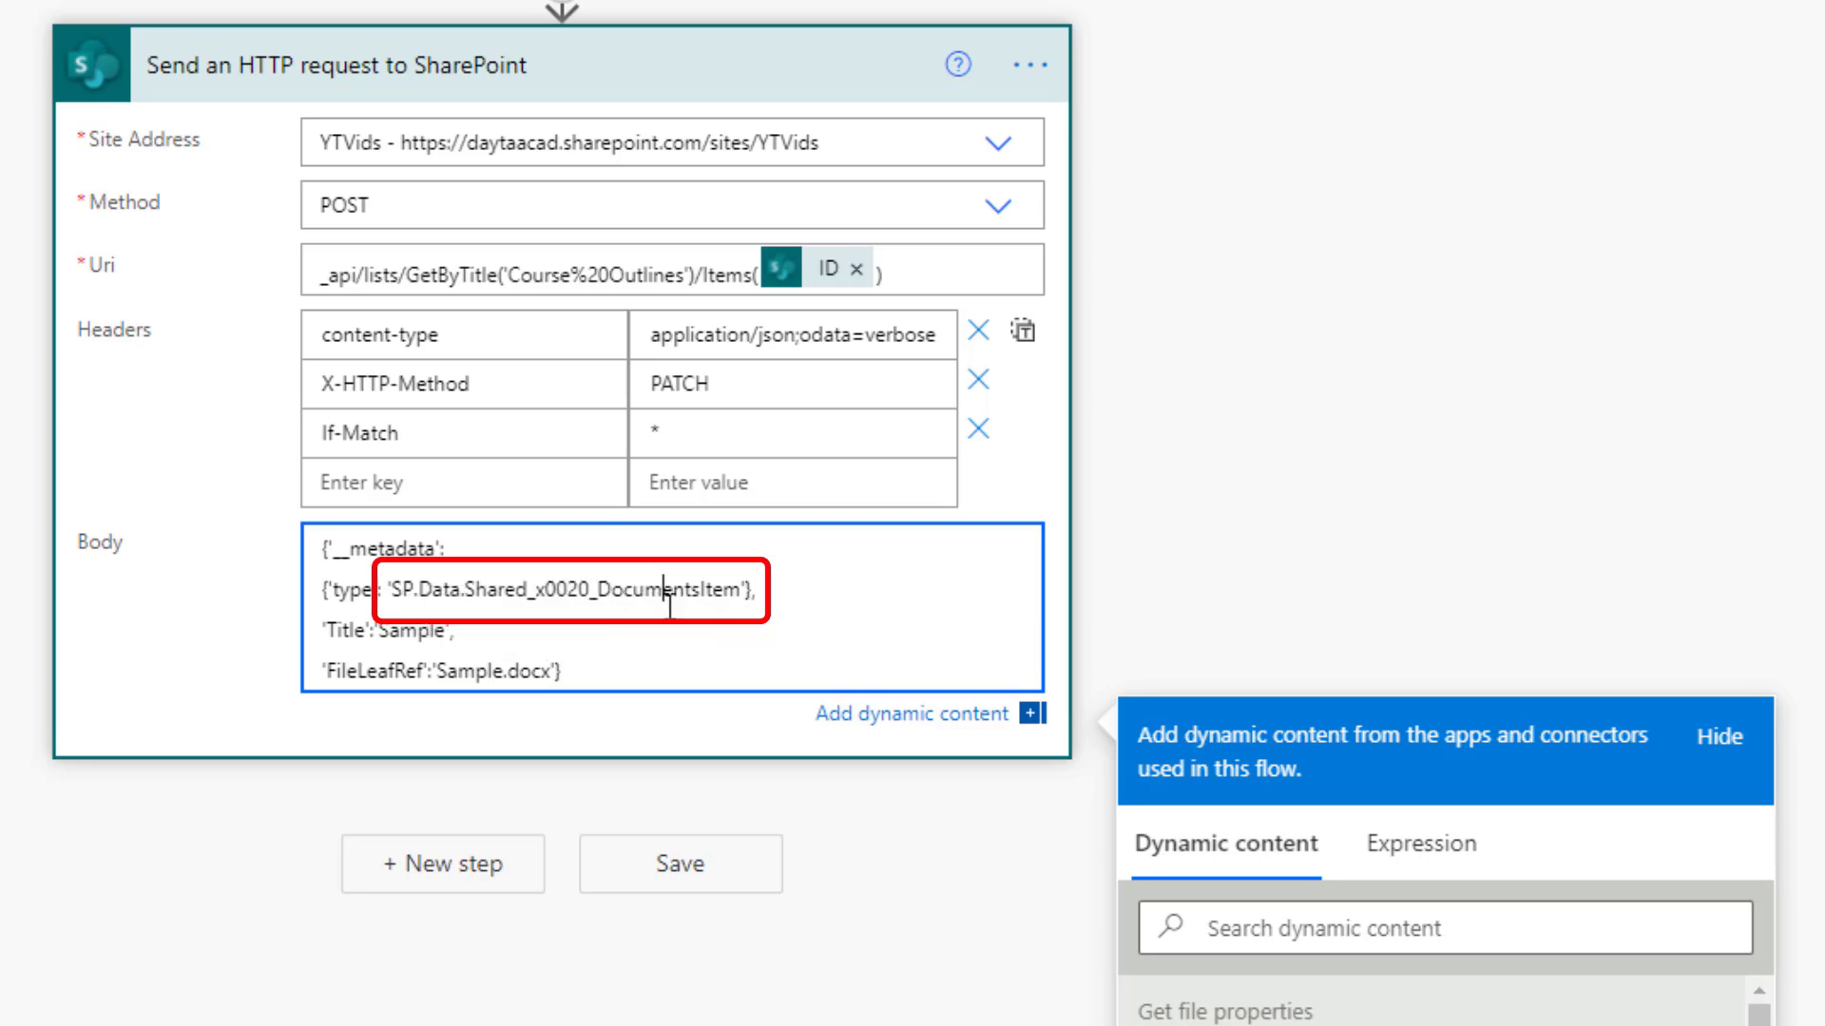
key(shift+Down)
right_click(671, 596)
click(624, 594)
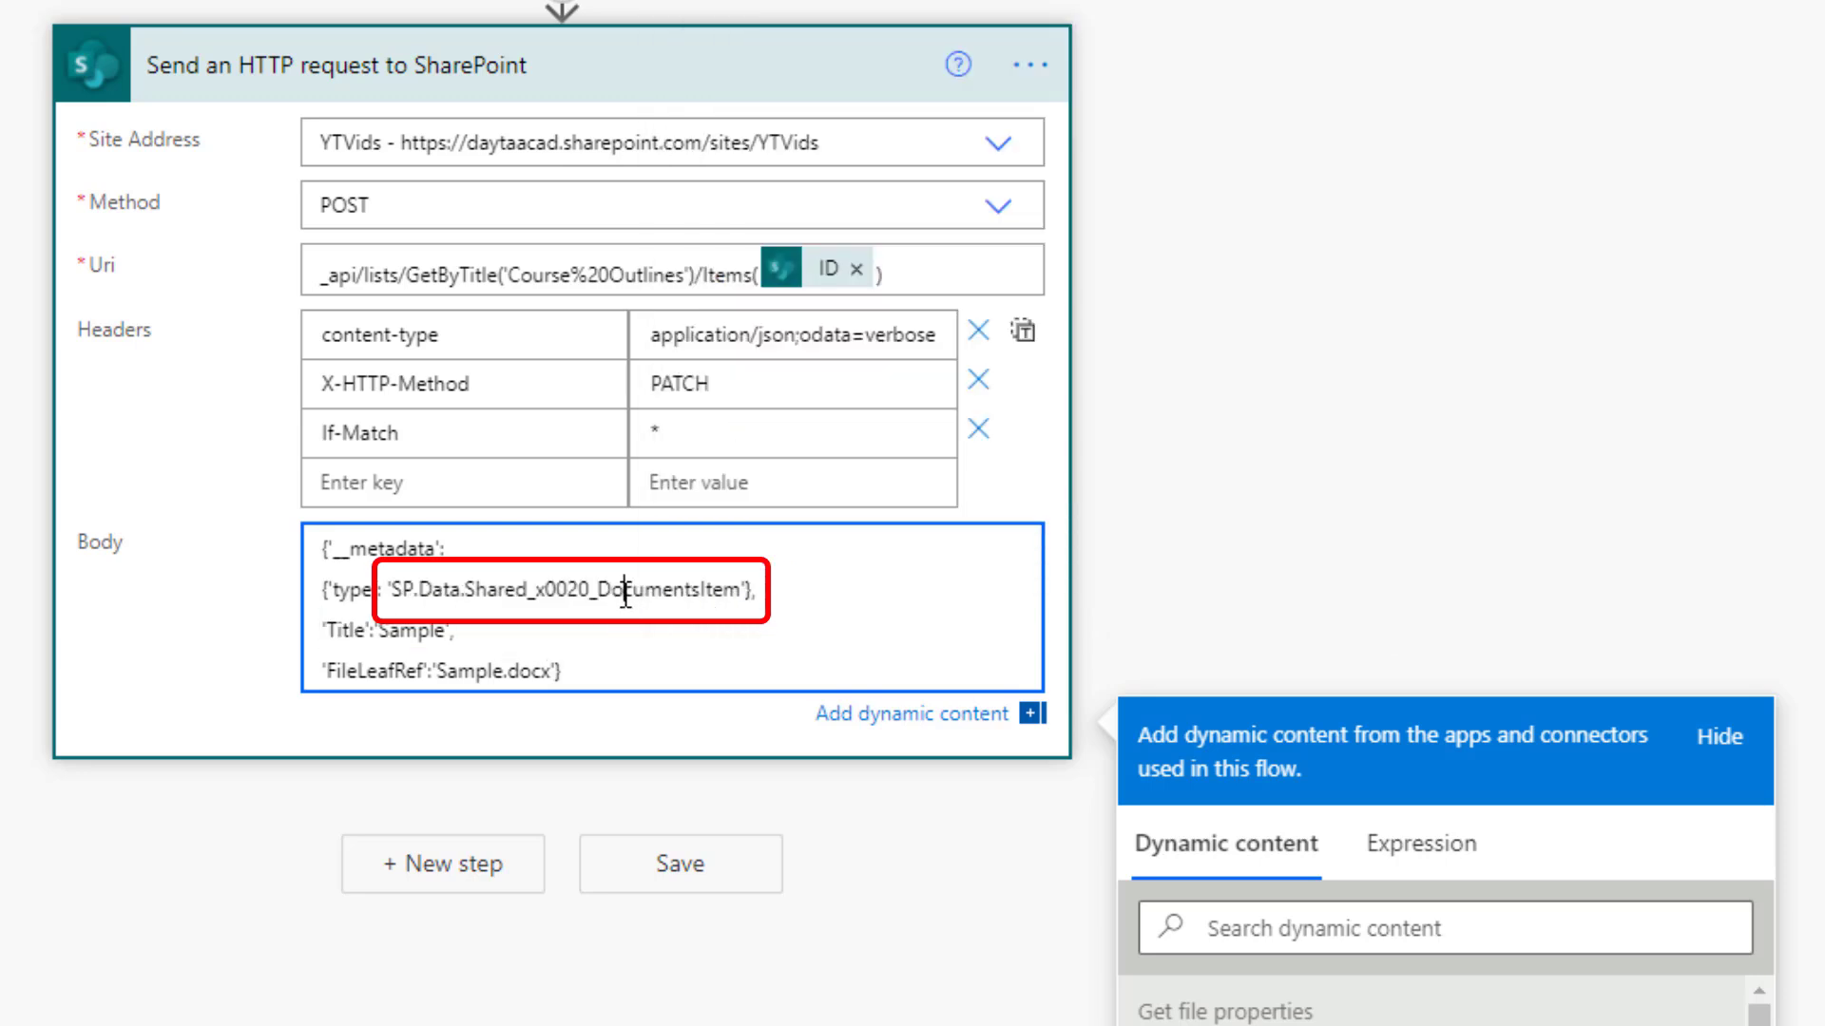
click(707, 591)
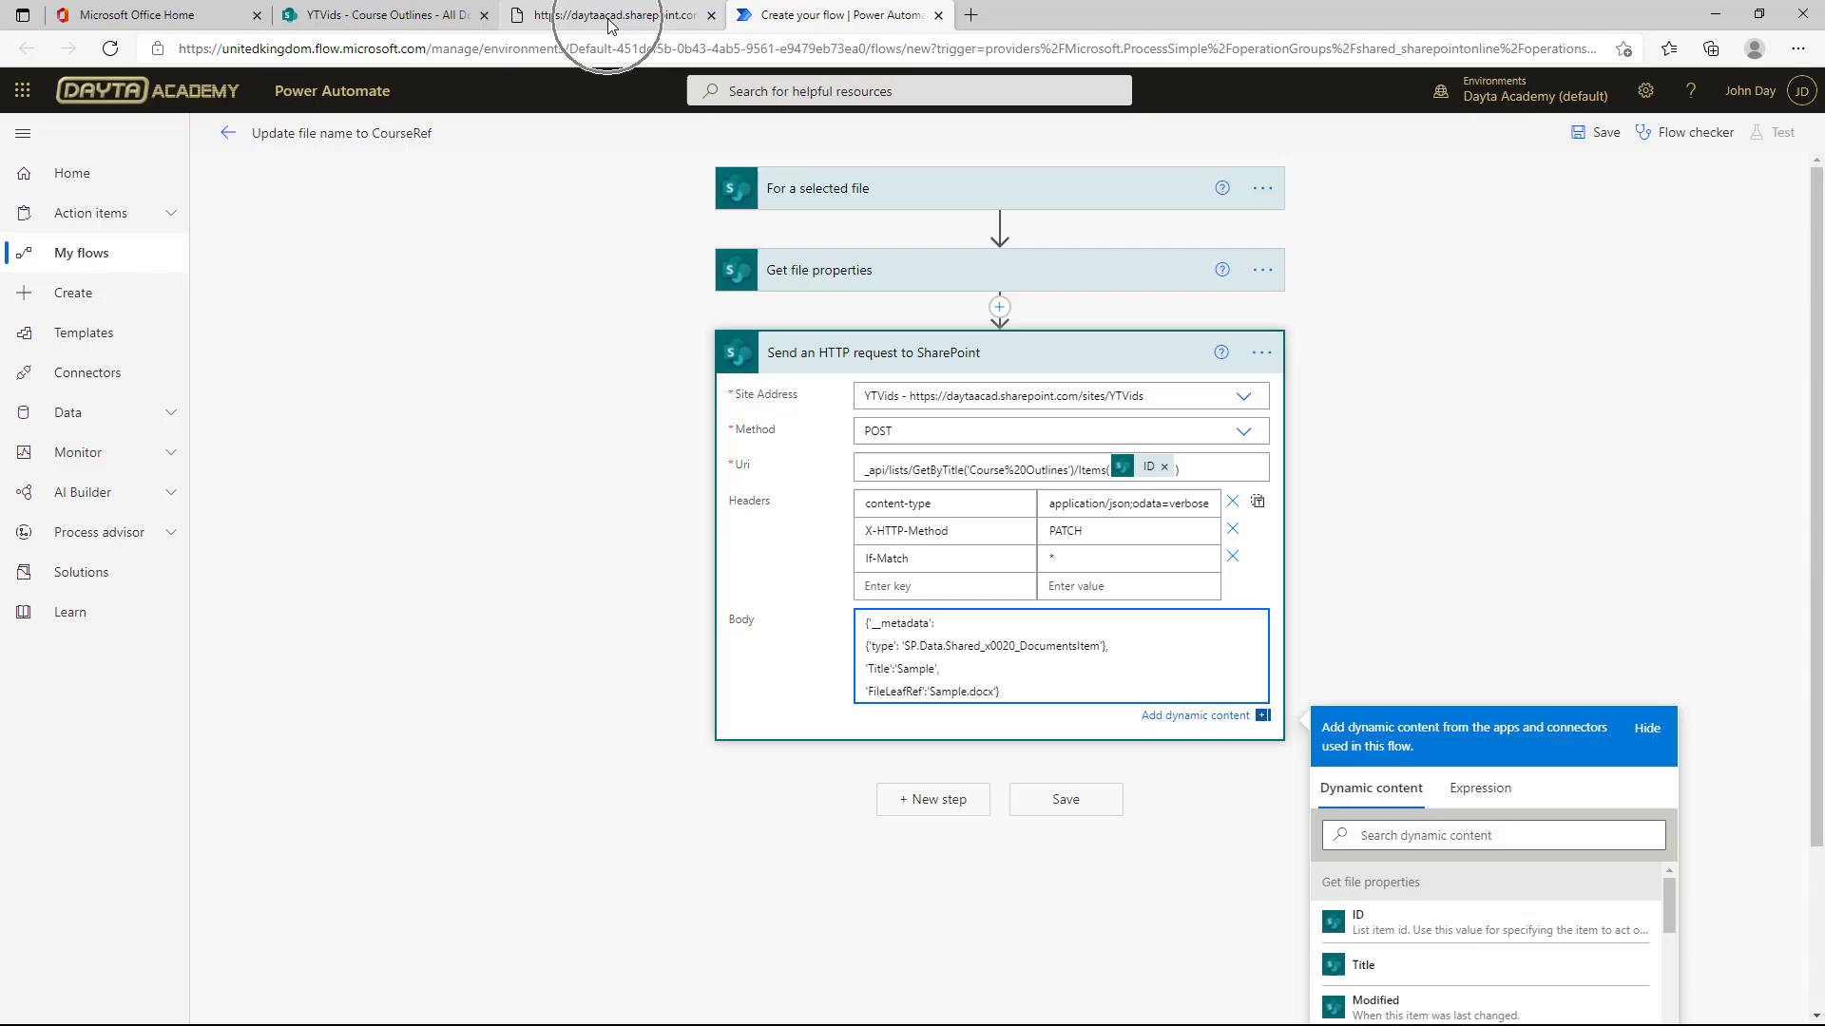
Step: Find SP.Data in item 6's XML response and select the type name SP.Data.OutlinesItem
click(609, 15)
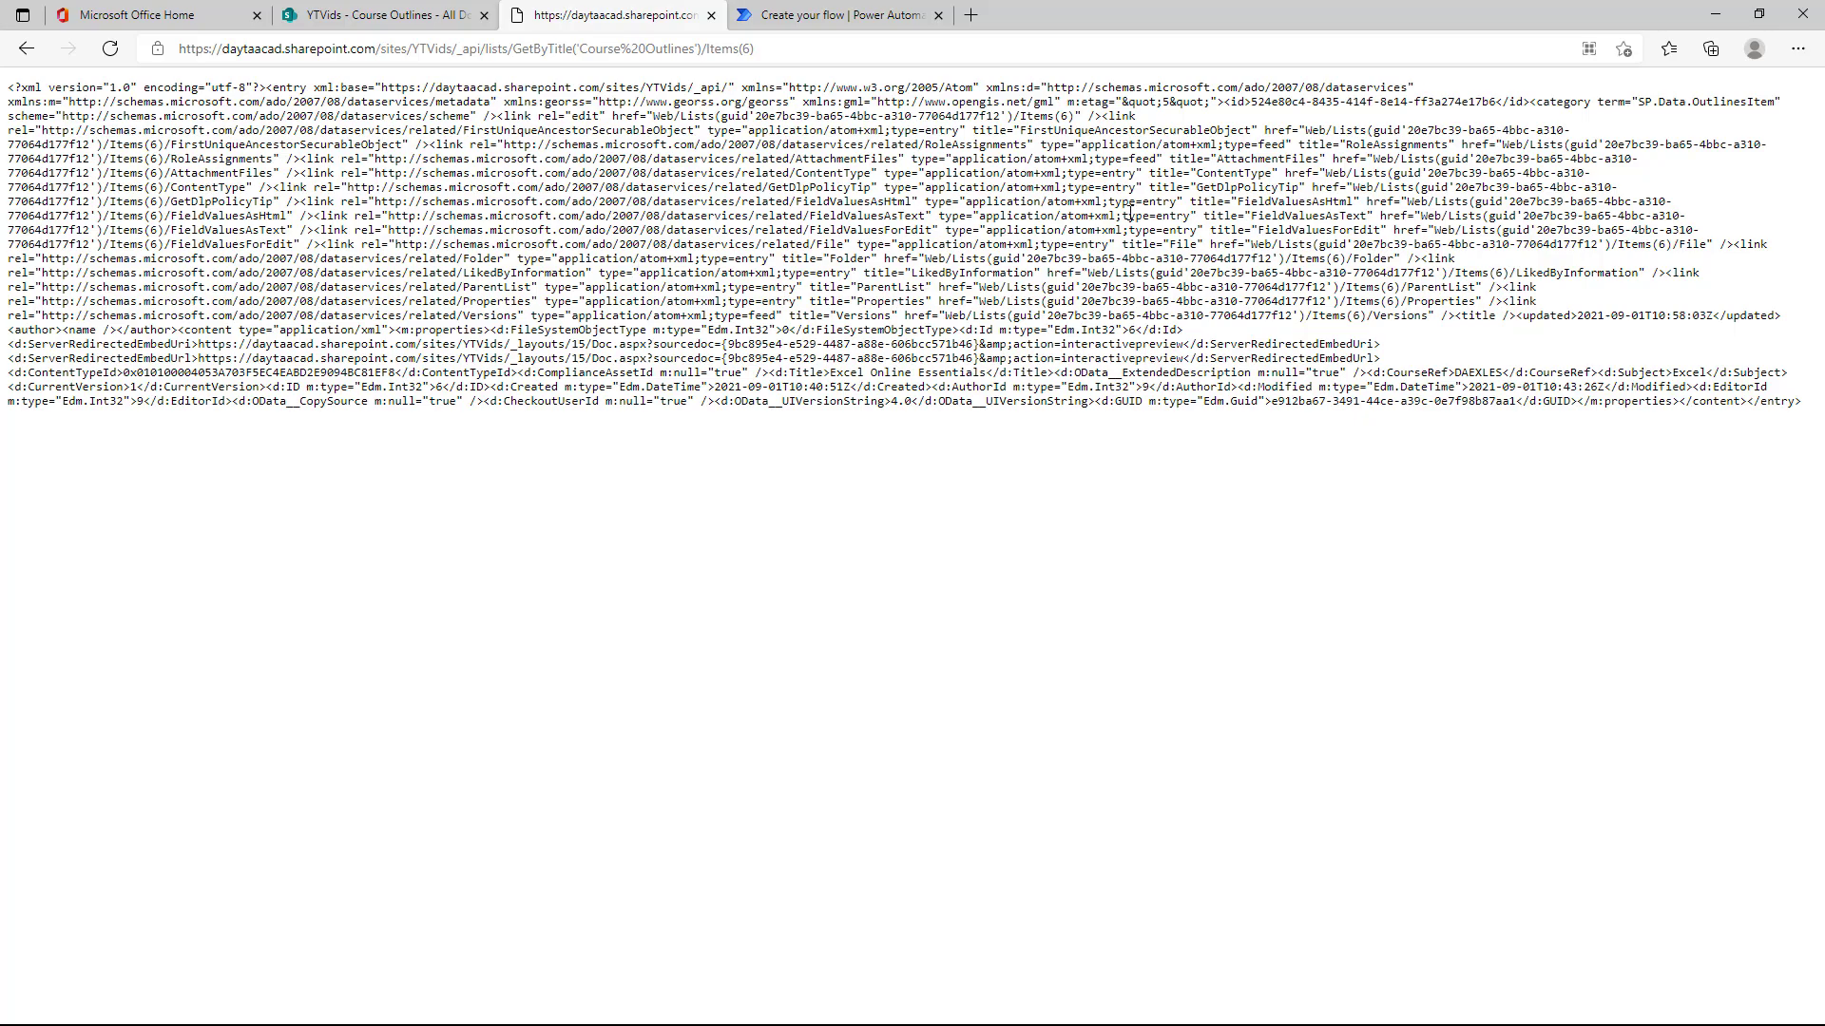
key(ctrl+f)
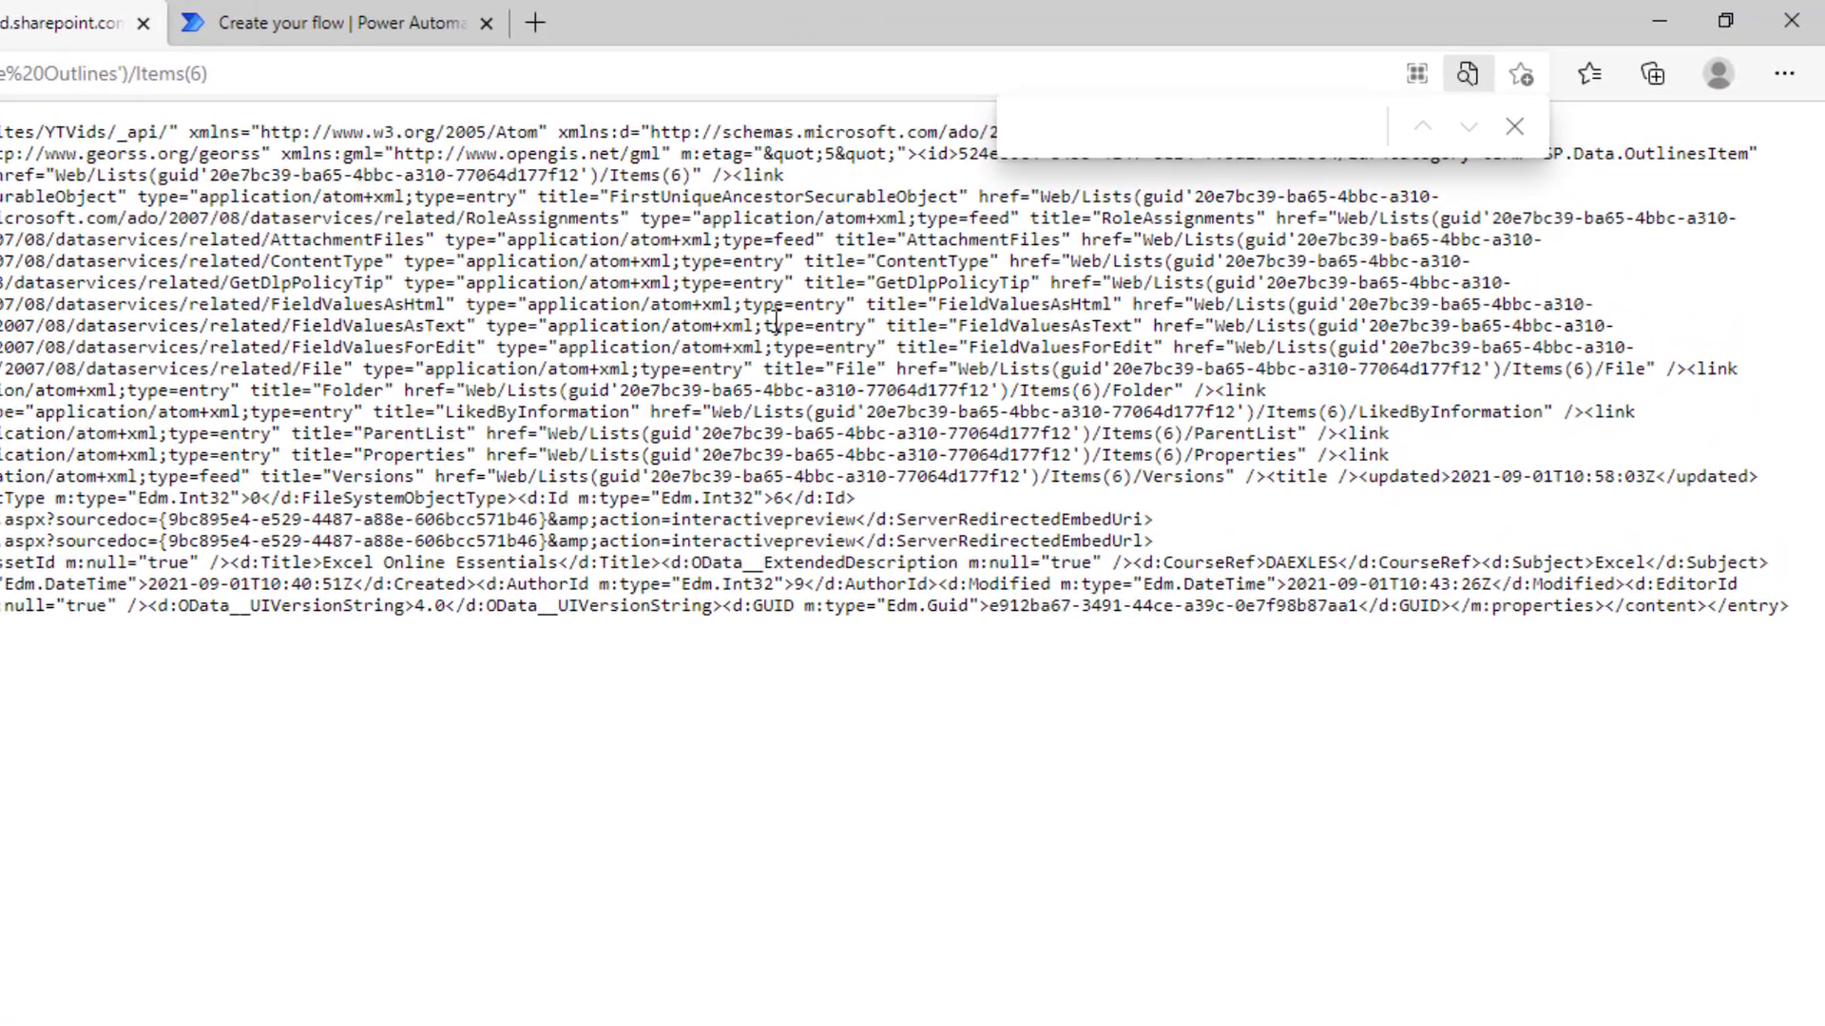
text(SP.Data)
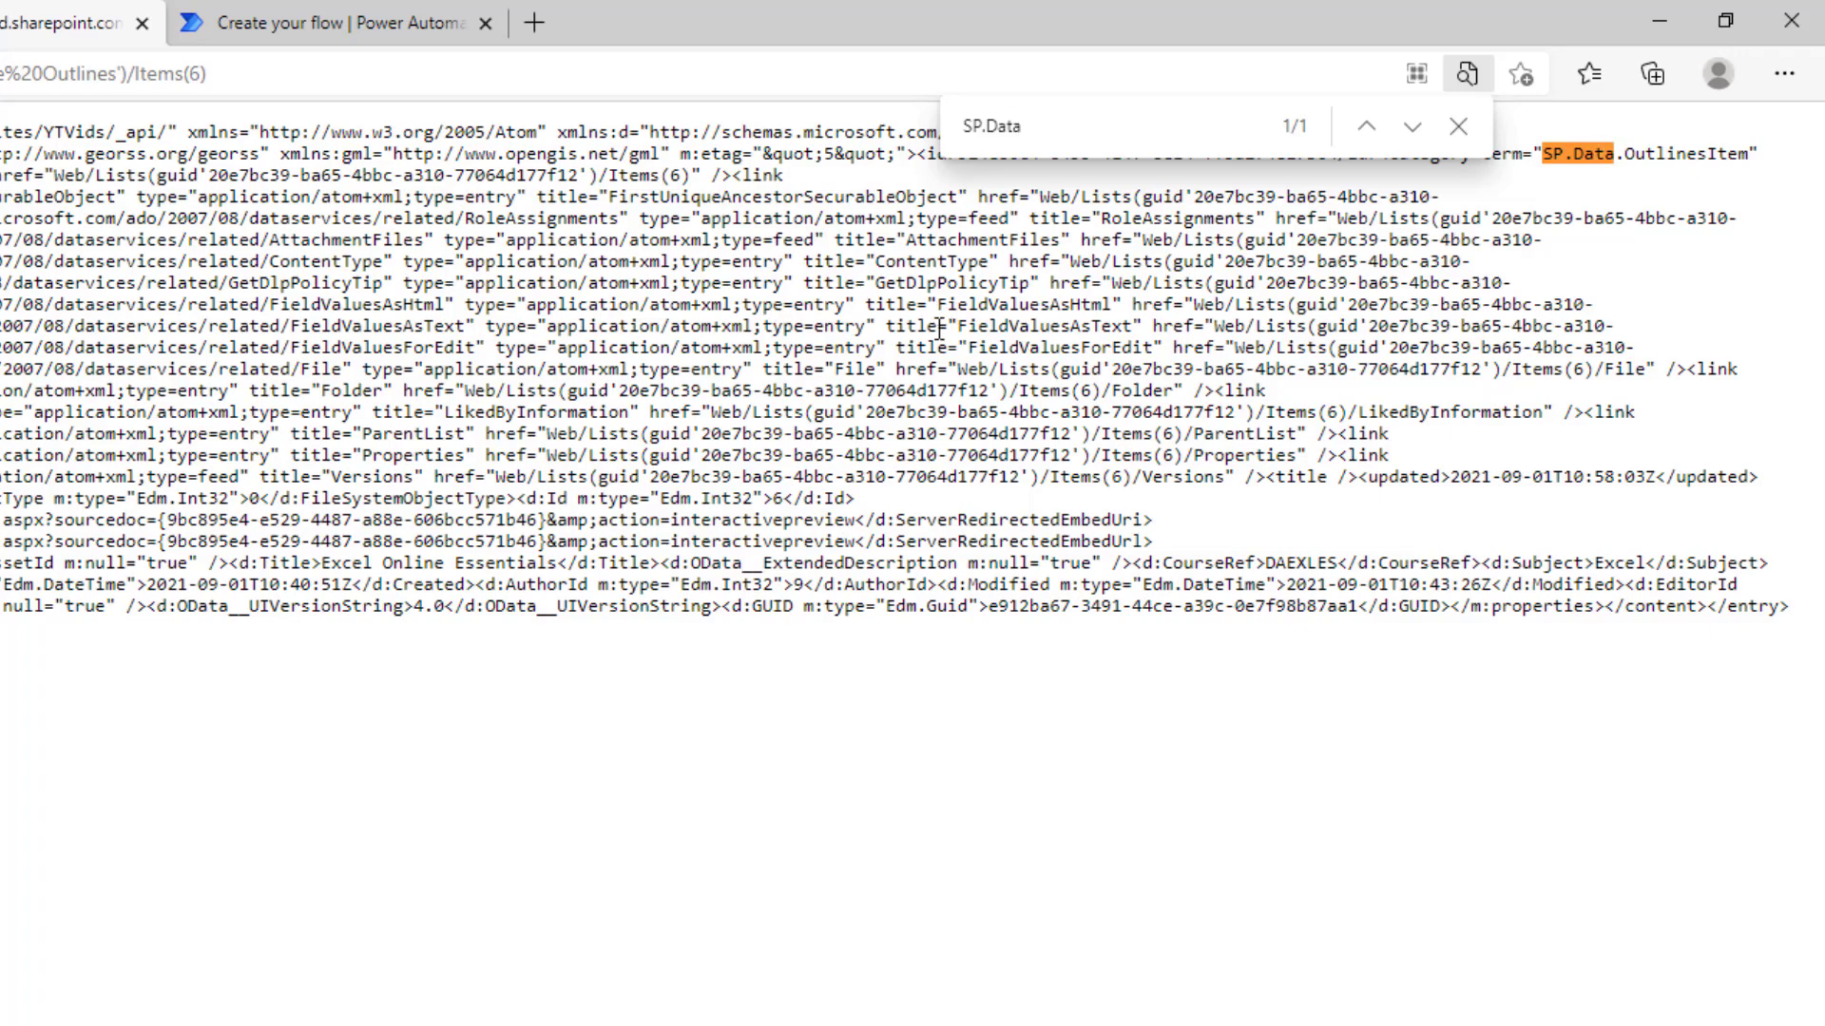
click(1625, 168)
double_click(1621, 167)
click(1458, 128)
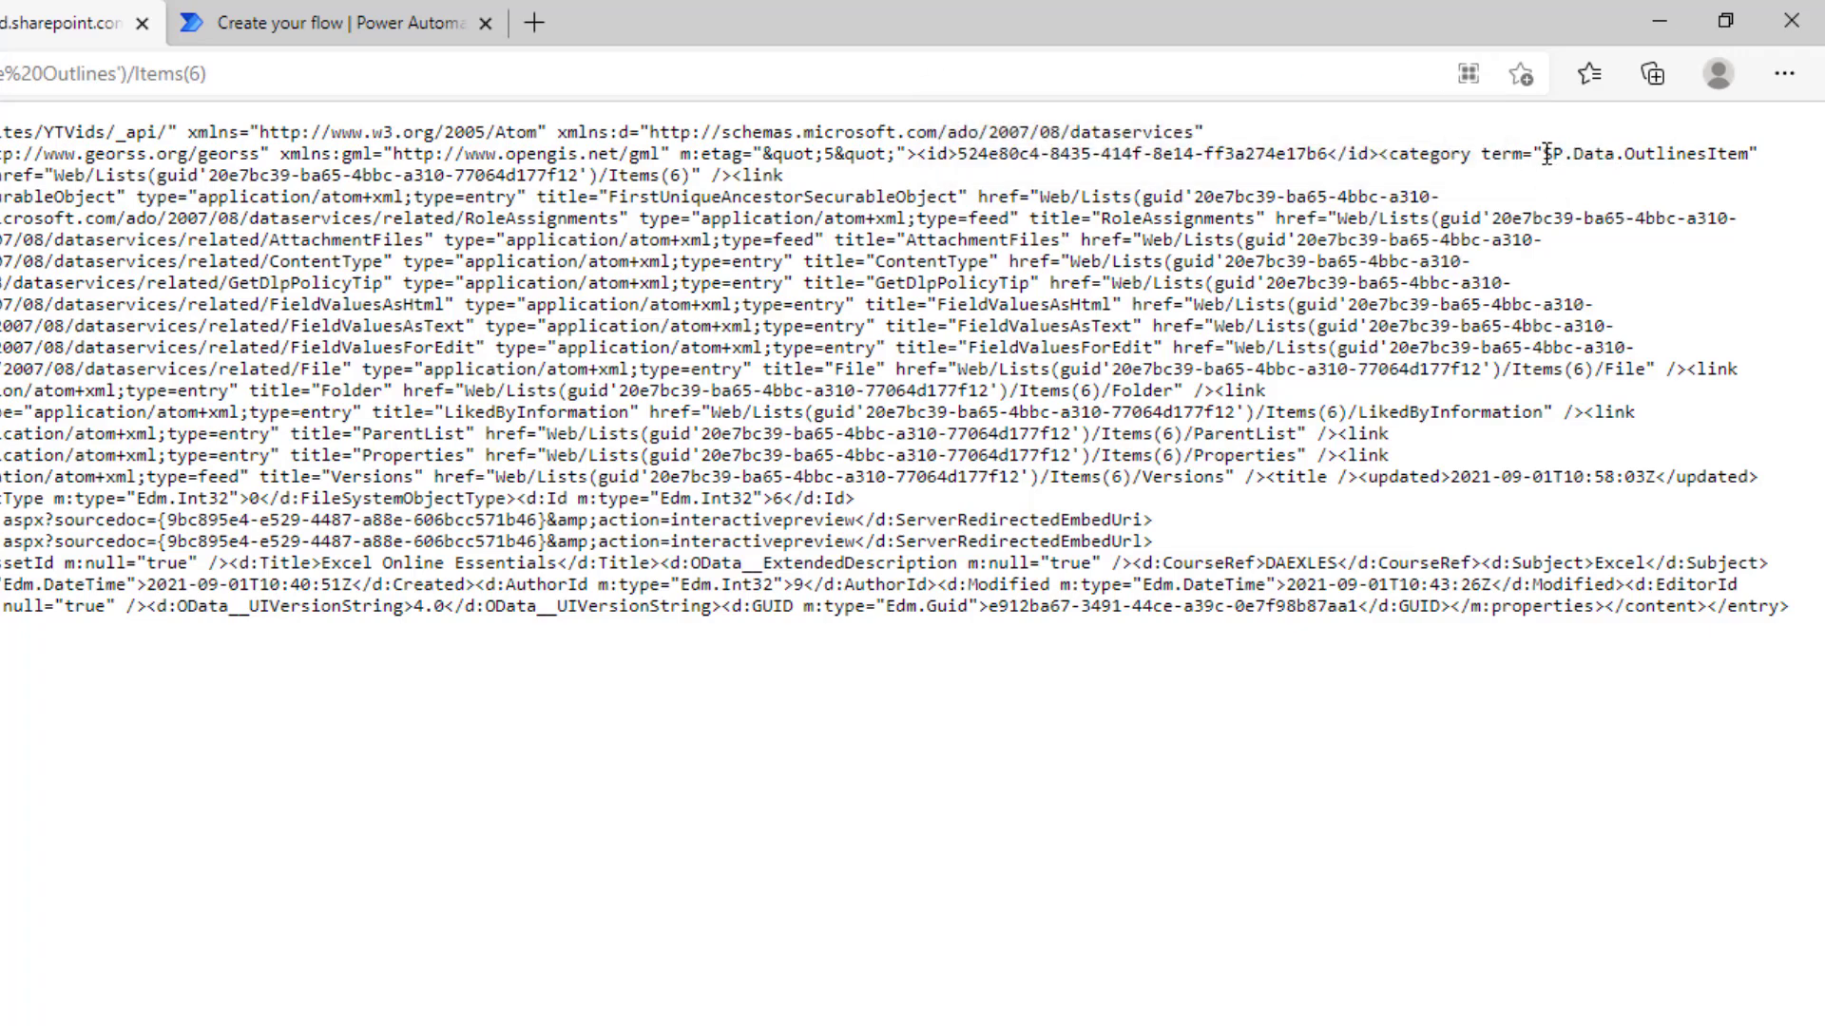
drag(1545, 153, 1747, 157)
key(ctrl+c)
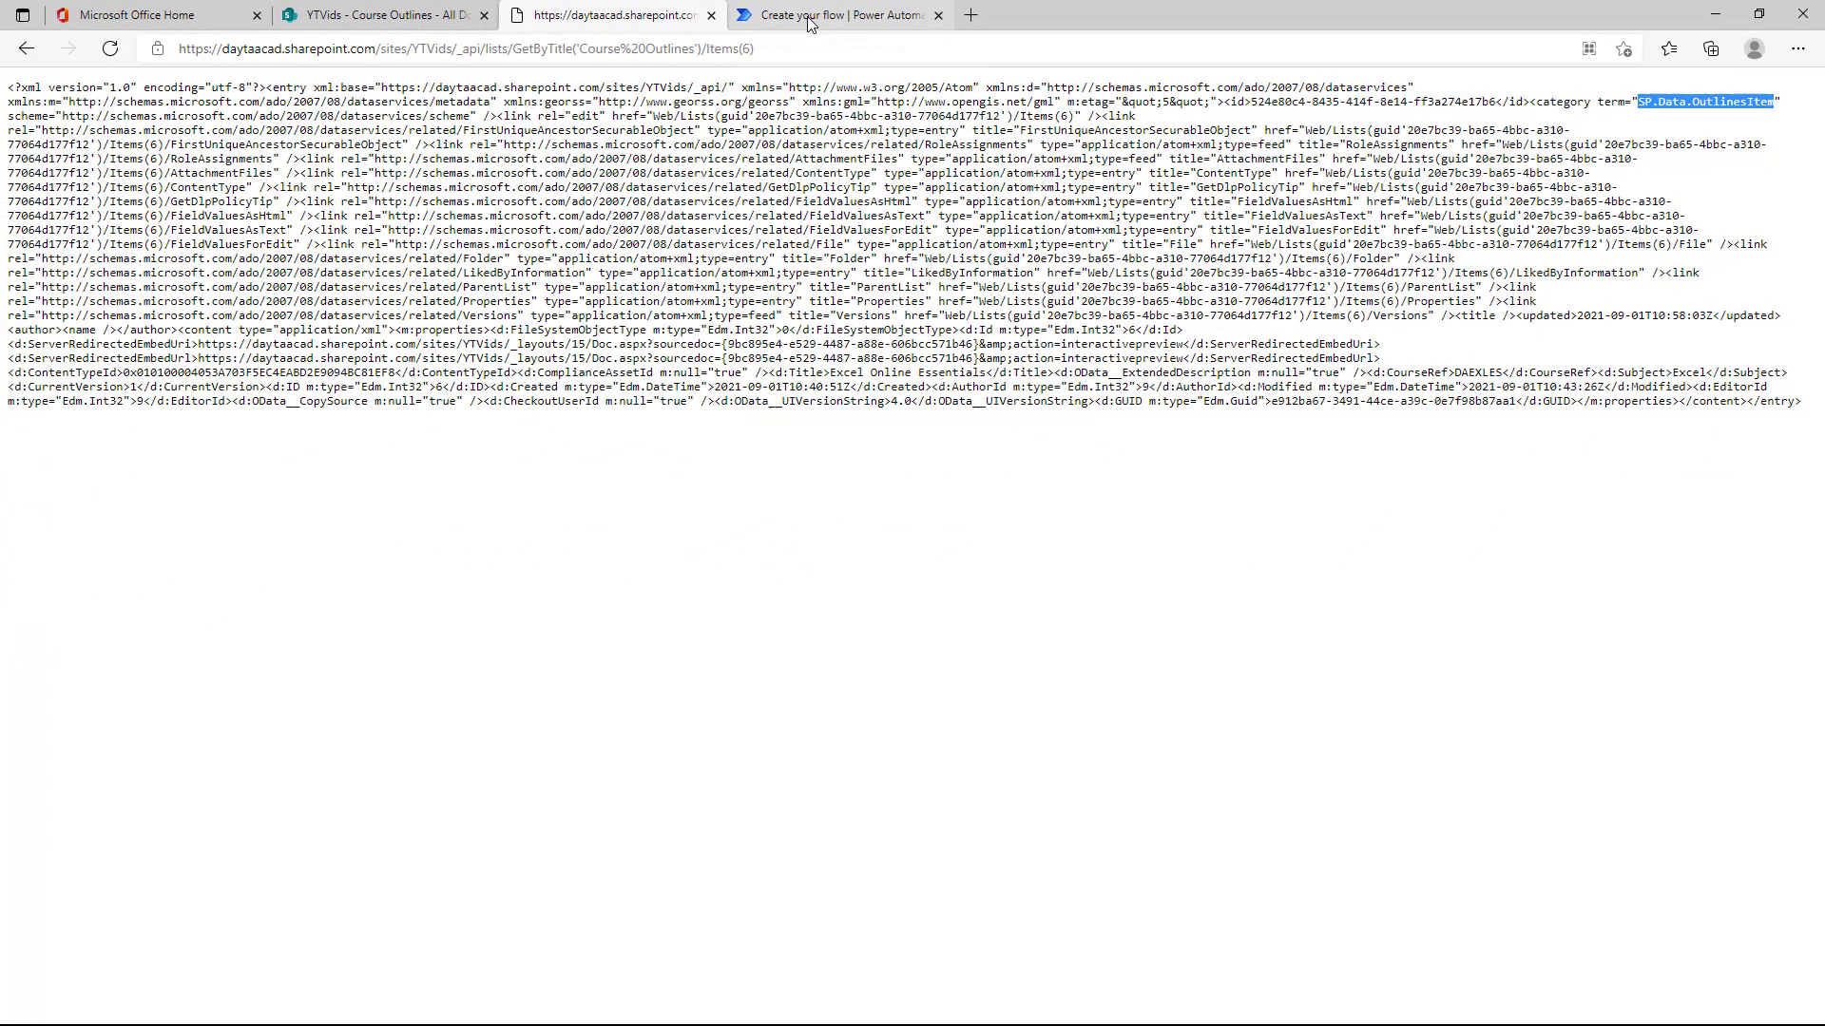
Step: Replace the body's old type value with SP.Data.OutlinesItem in the flow's request body
key(ctrl+Tab)
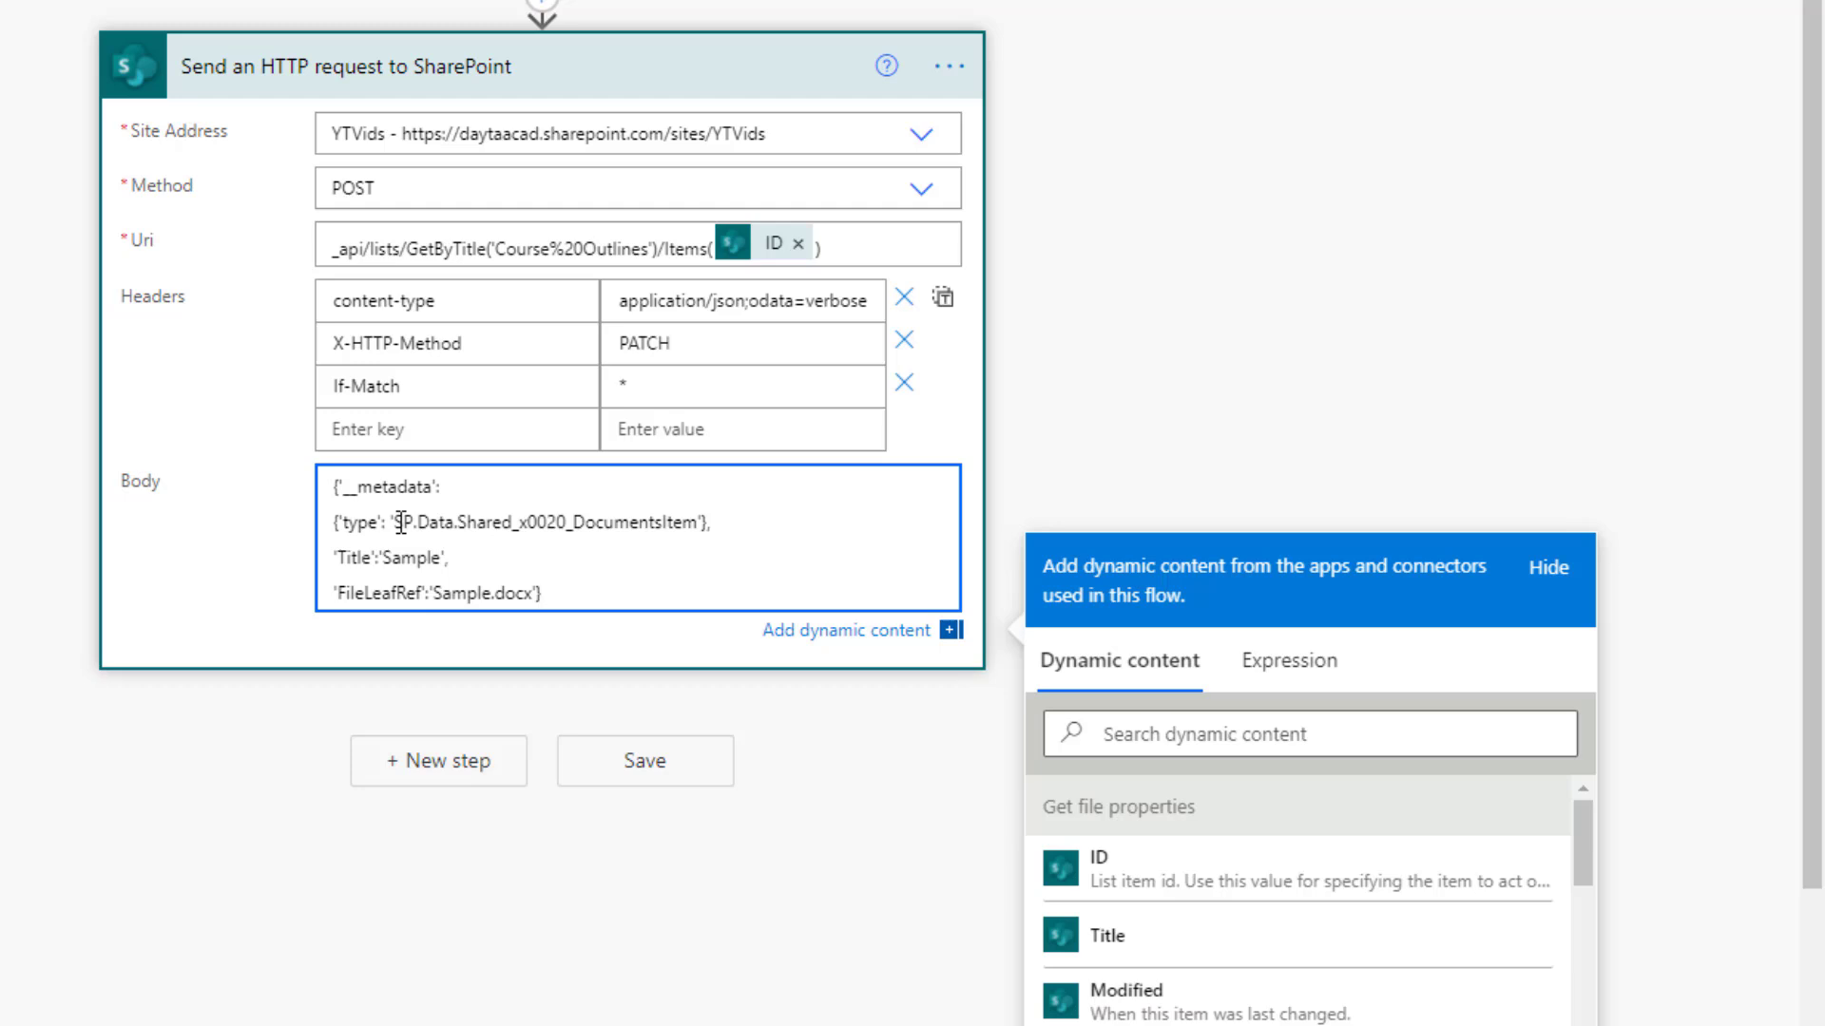
drag(393, 522, 697, 525)
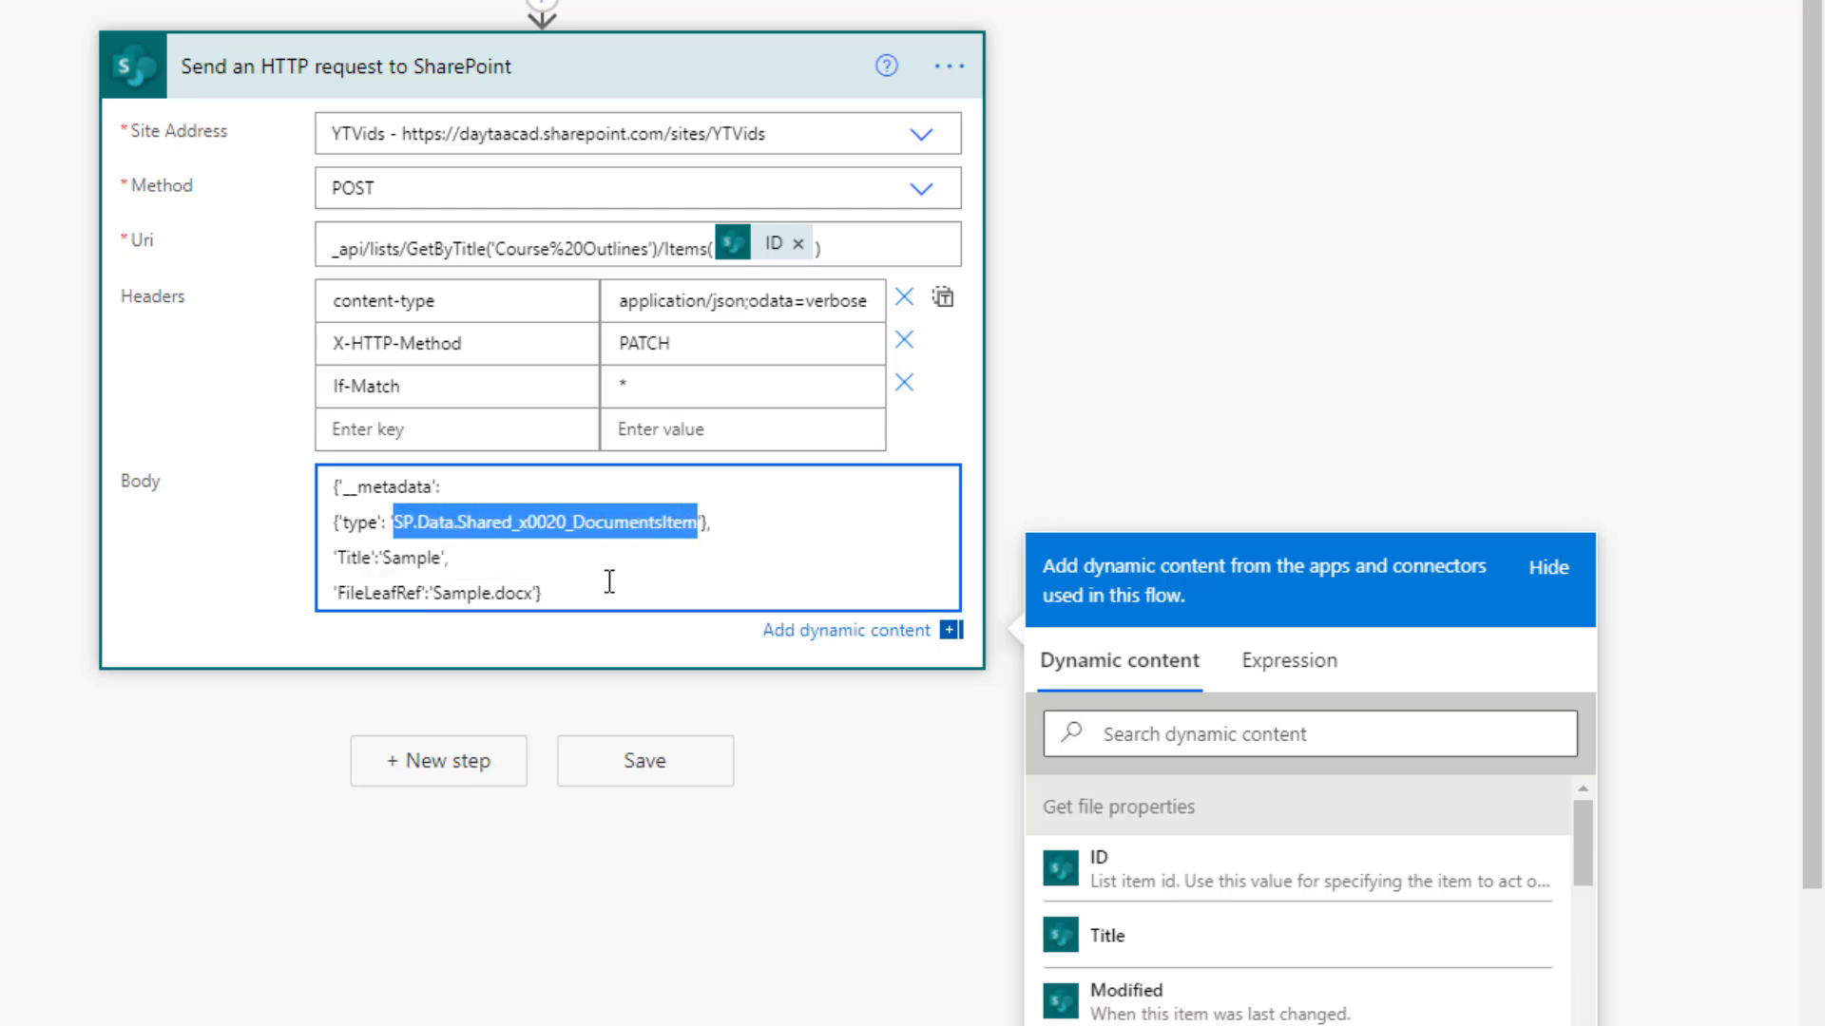
key(ctrl+v)
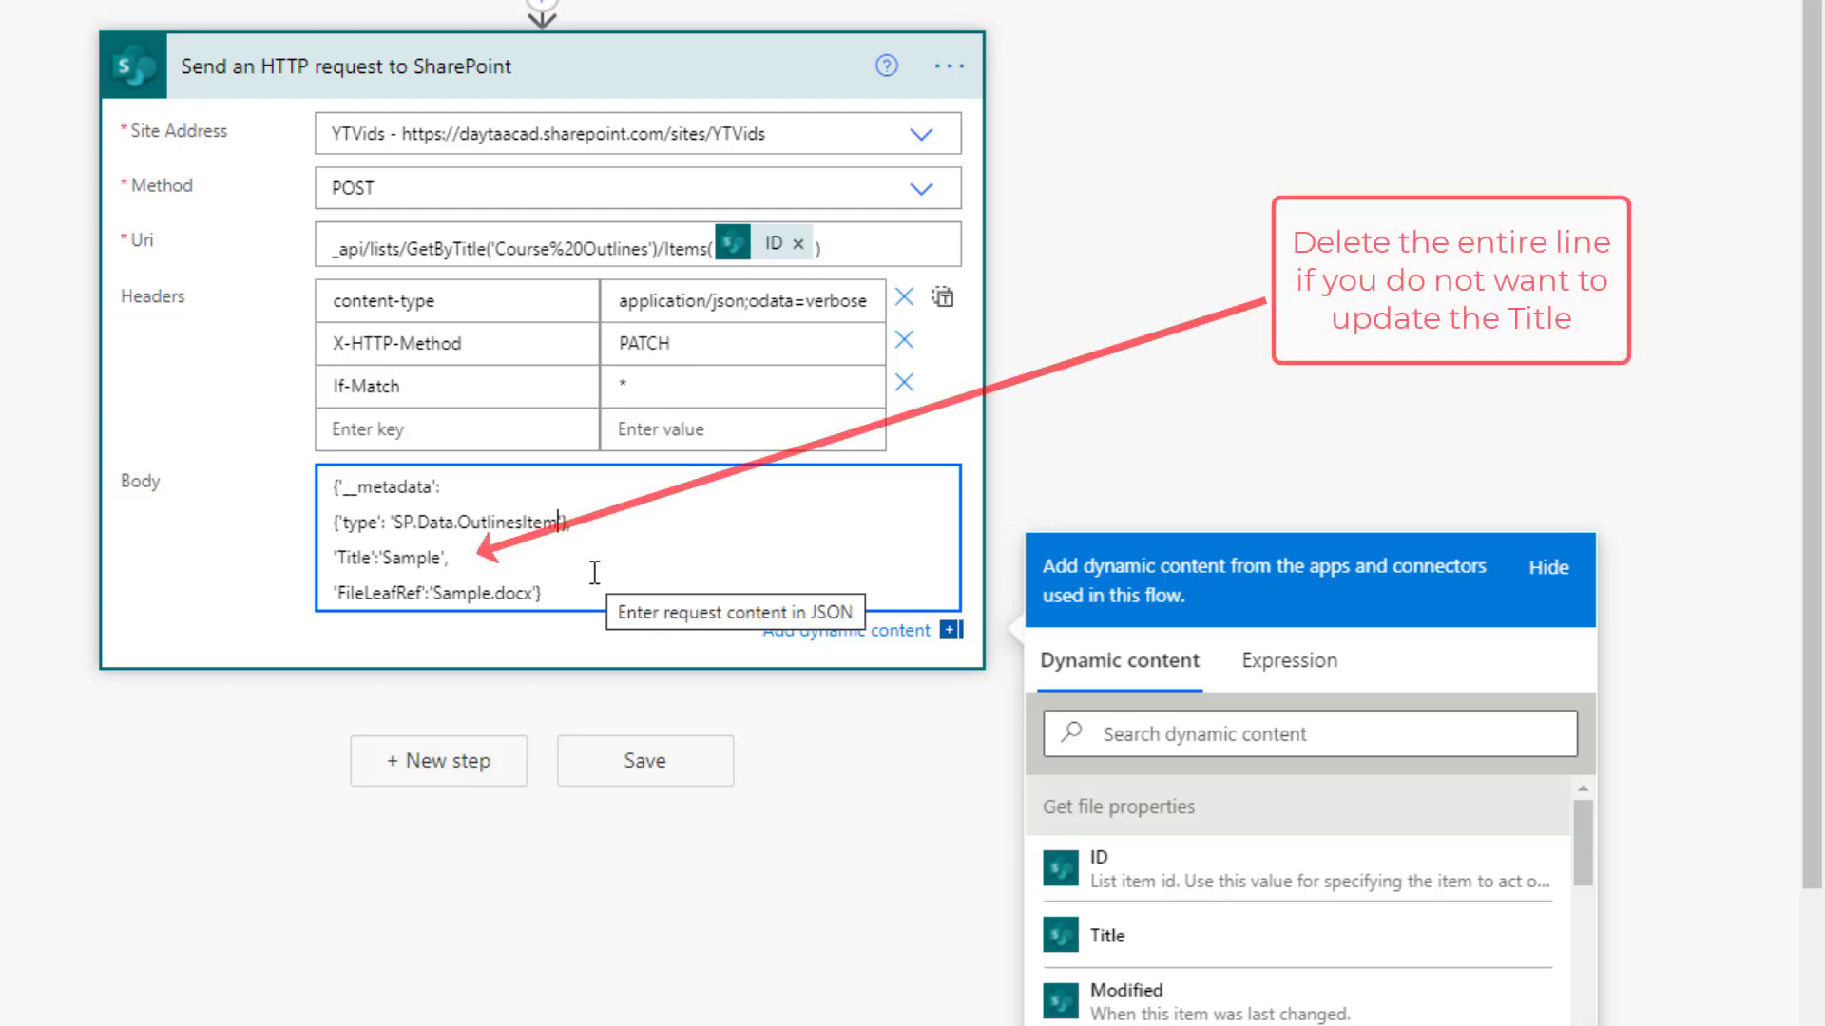
double_click(352, 559)
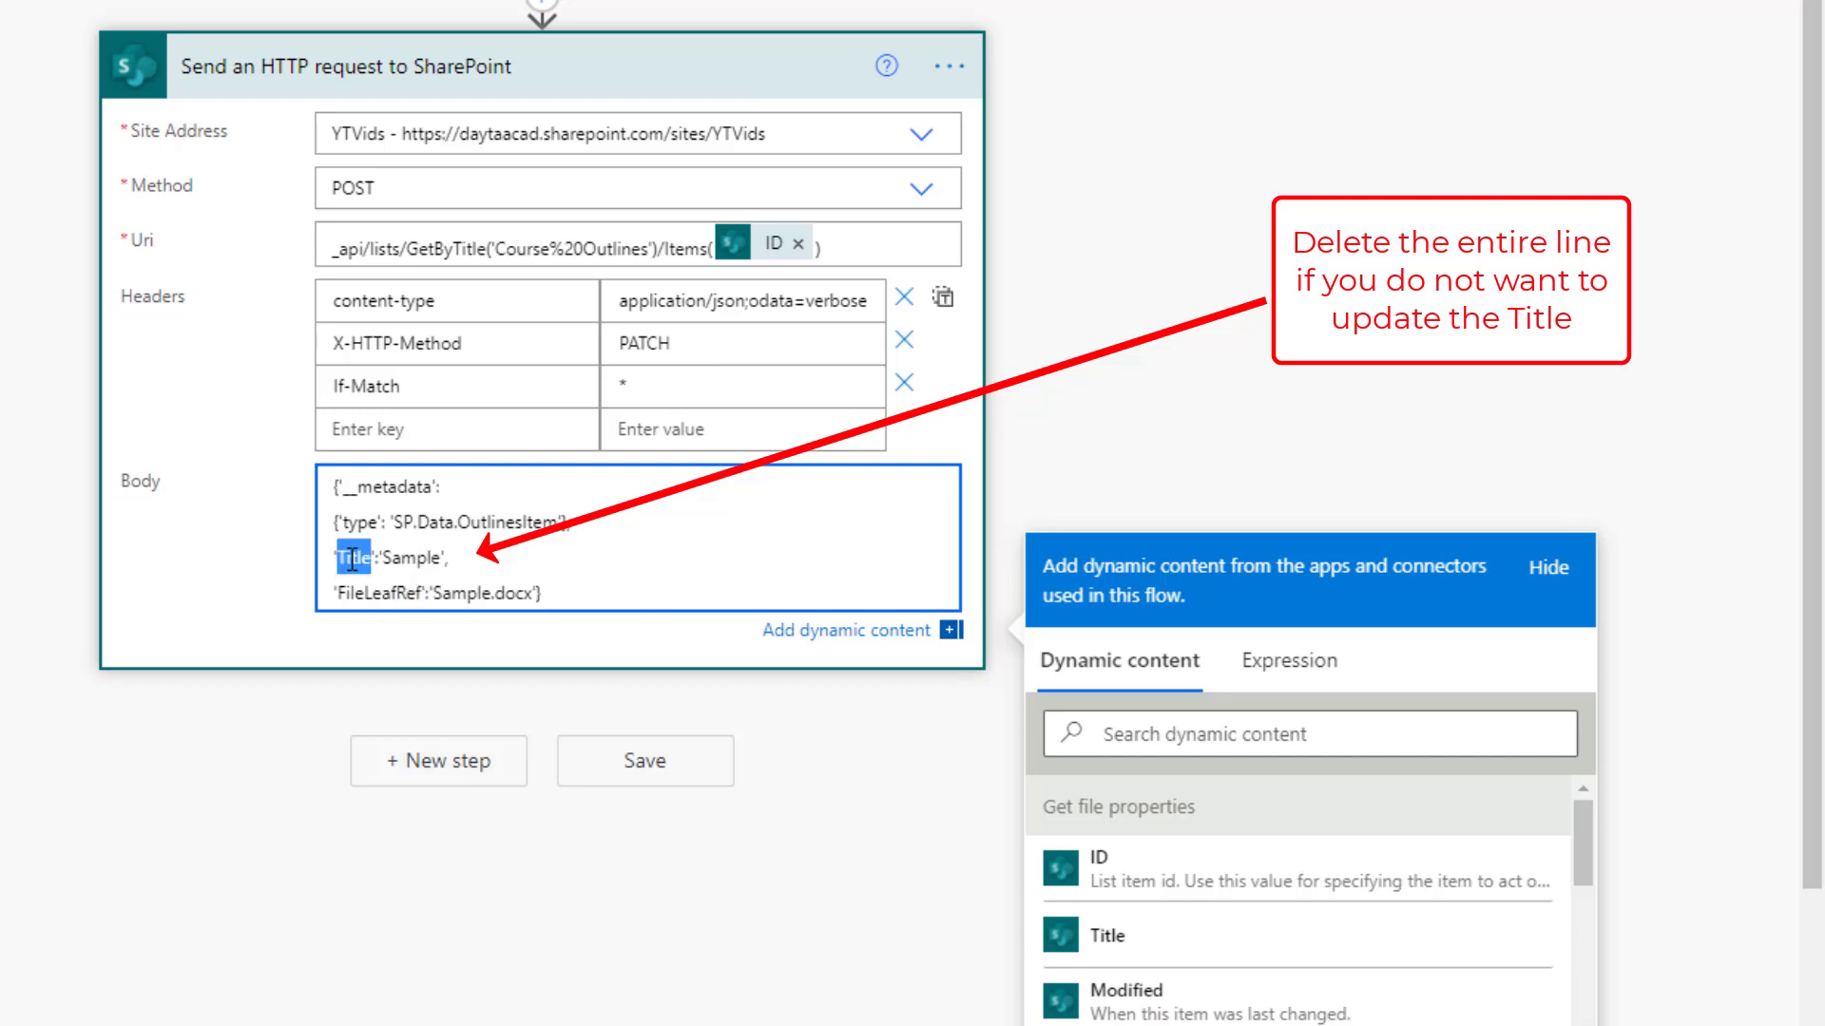
double_click(408, 559)
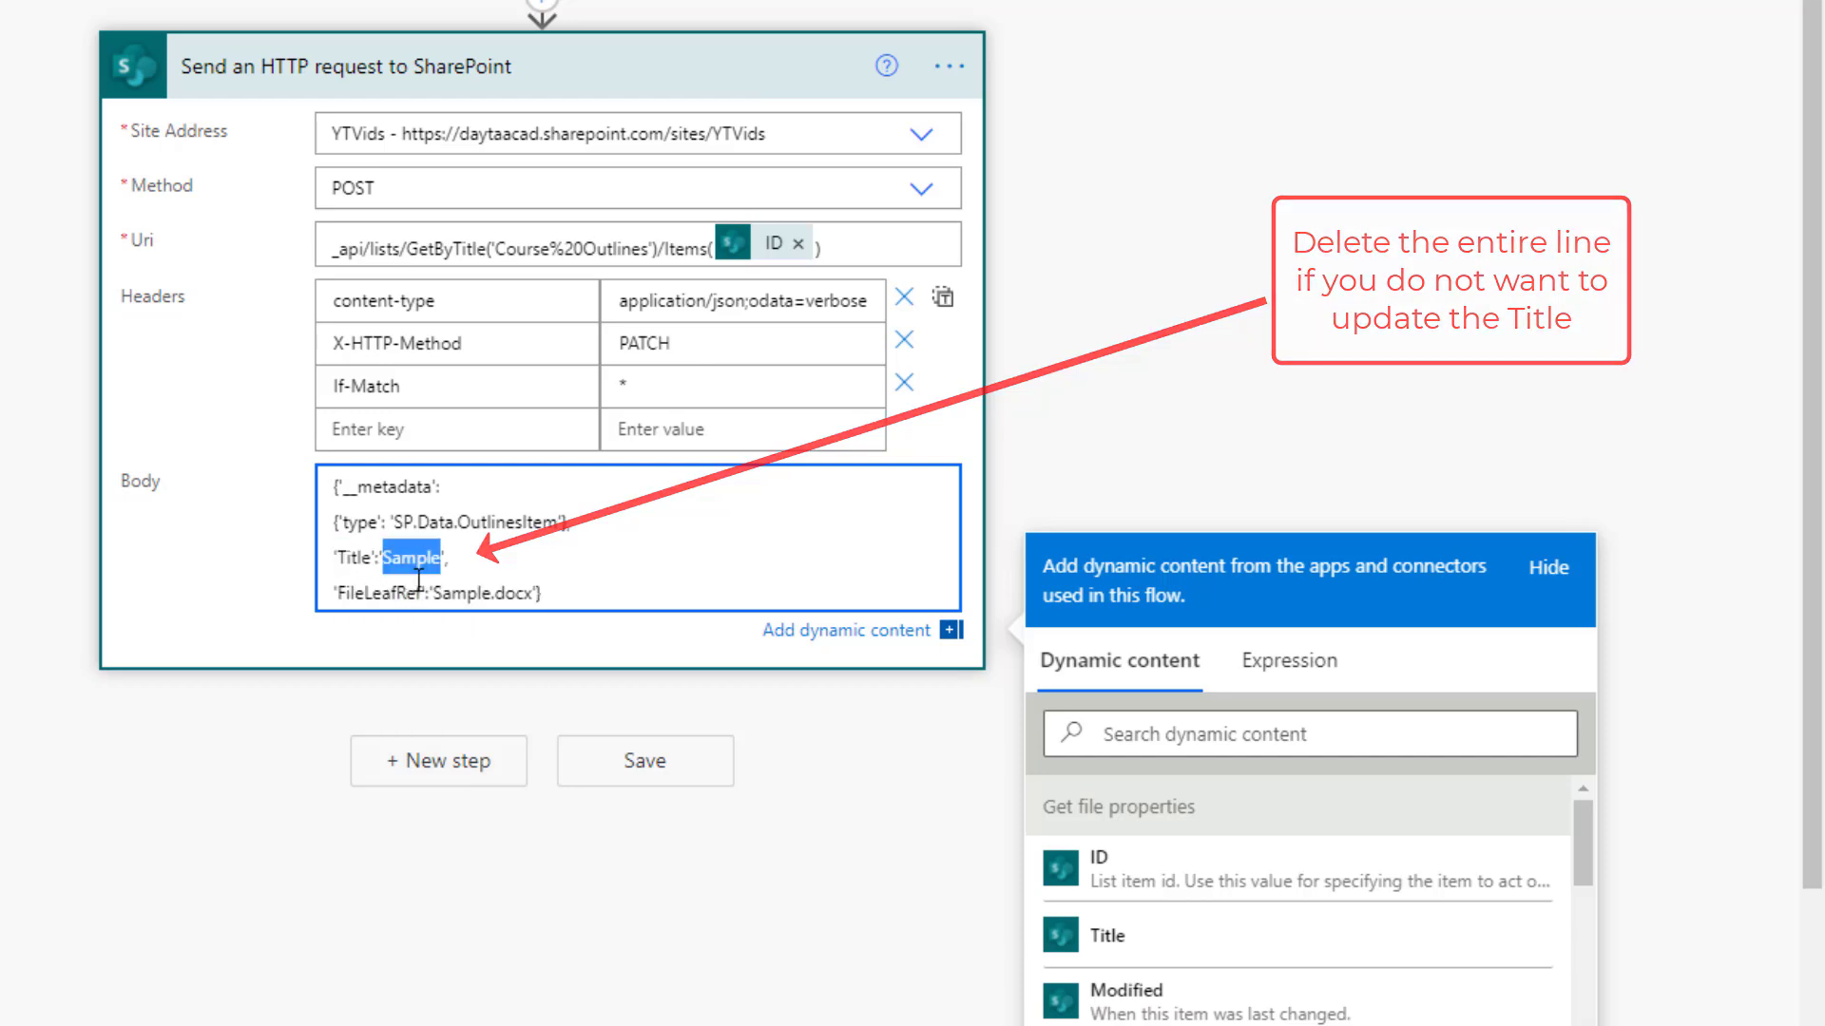
double_click(364, 595)
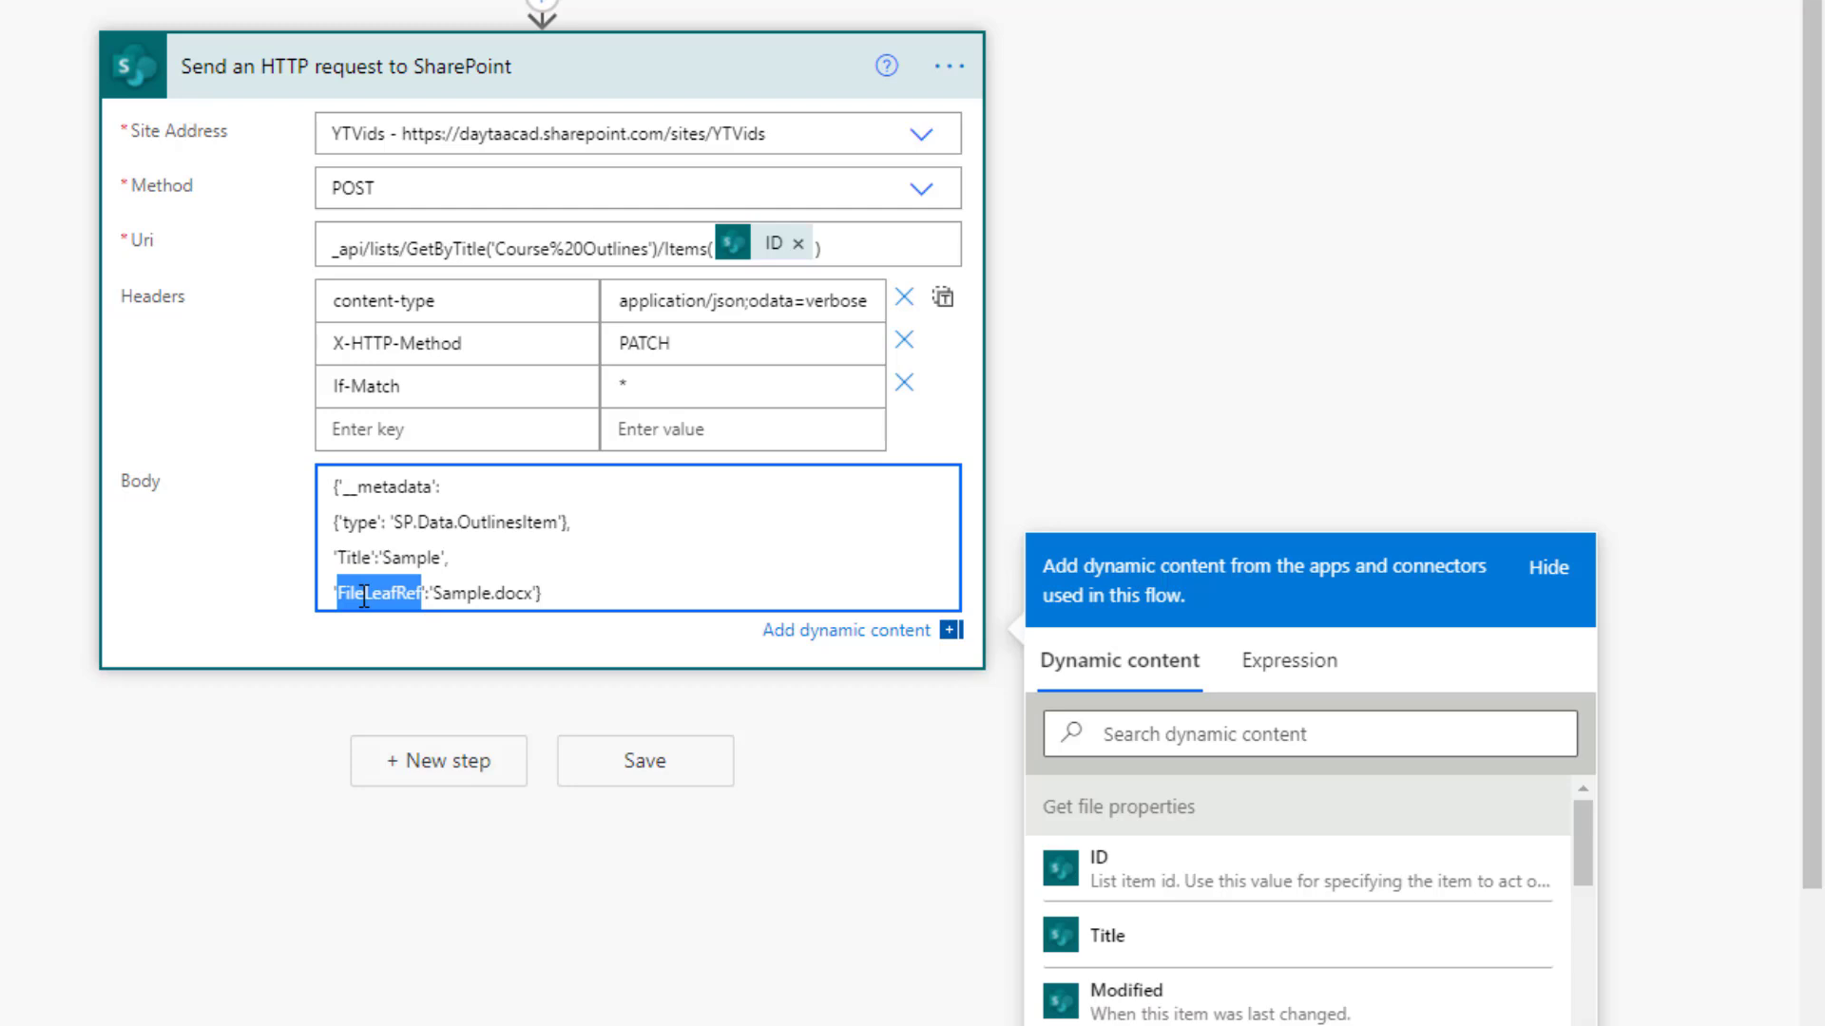
Step: Set FileLeafRef to the CourseRef dynamic value followed by .docx, replacing 'Sample'
click(433, 593)
key(shift+Right)
key(Delete)
key(Delete)
key(Delete)
key(Delete)
key(Delete)
key(Delete)
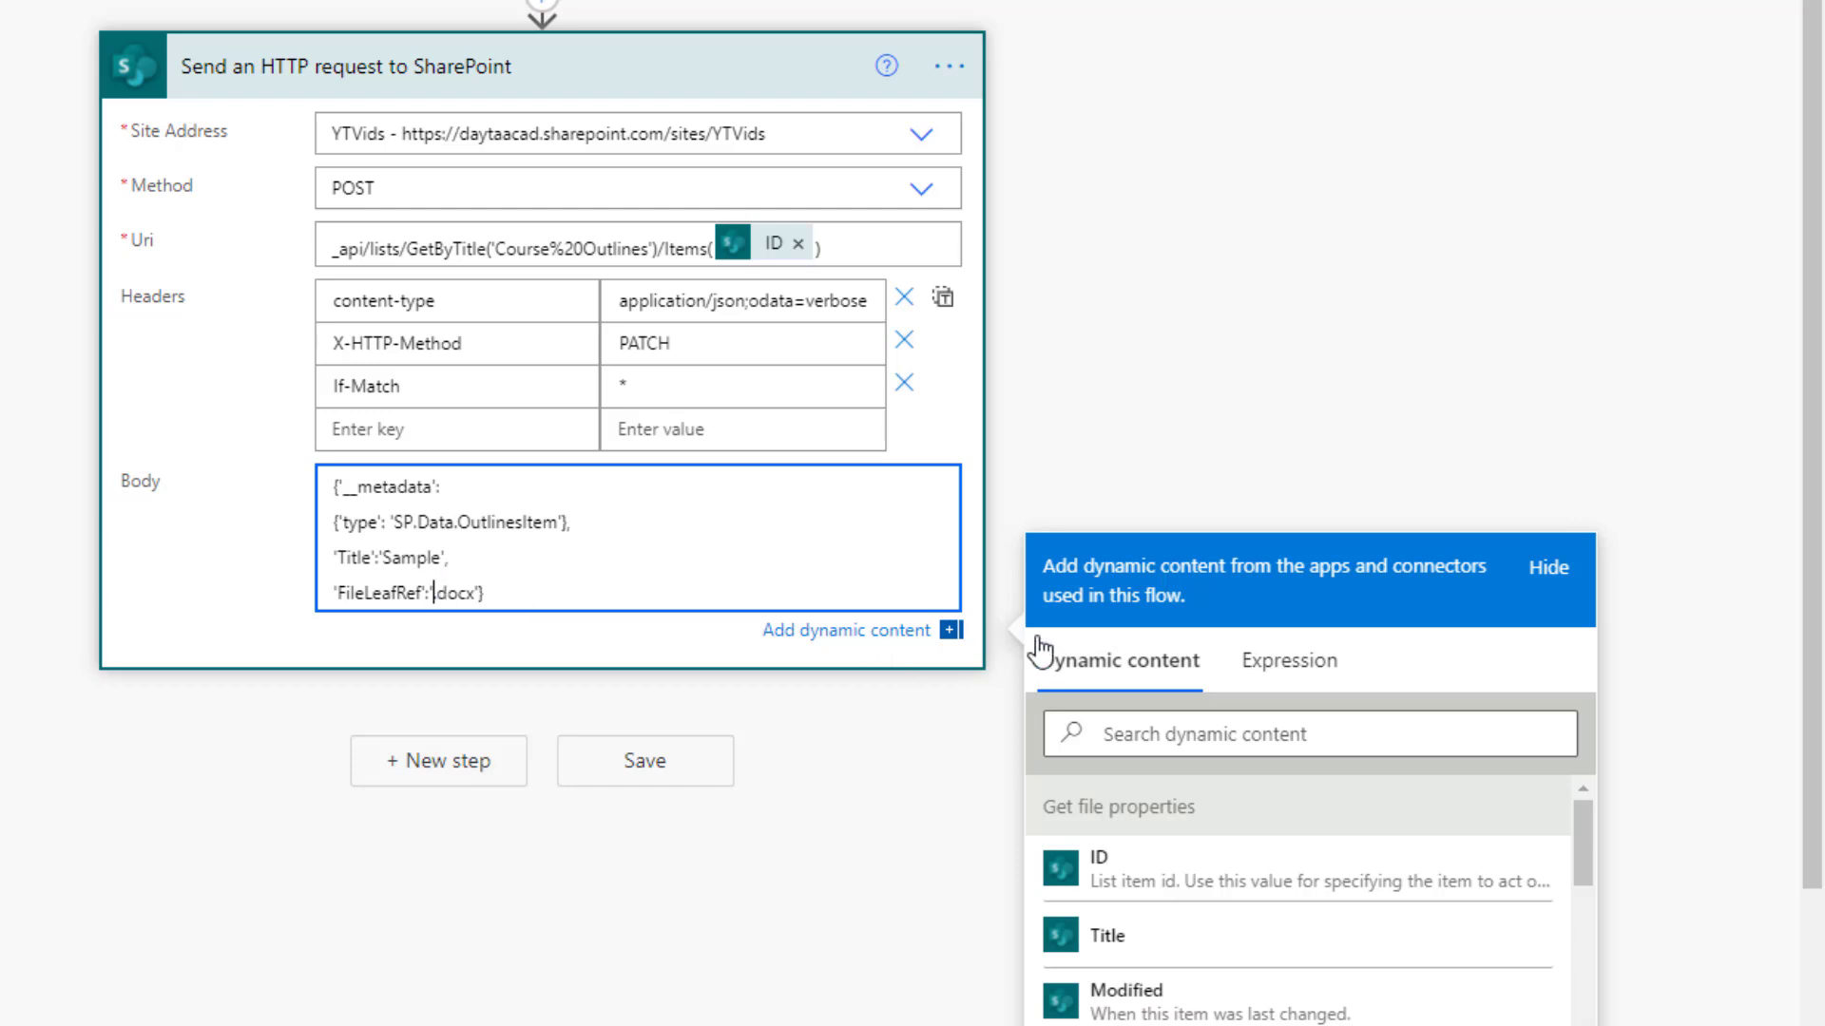
scroll(1805, 722, down, 3)
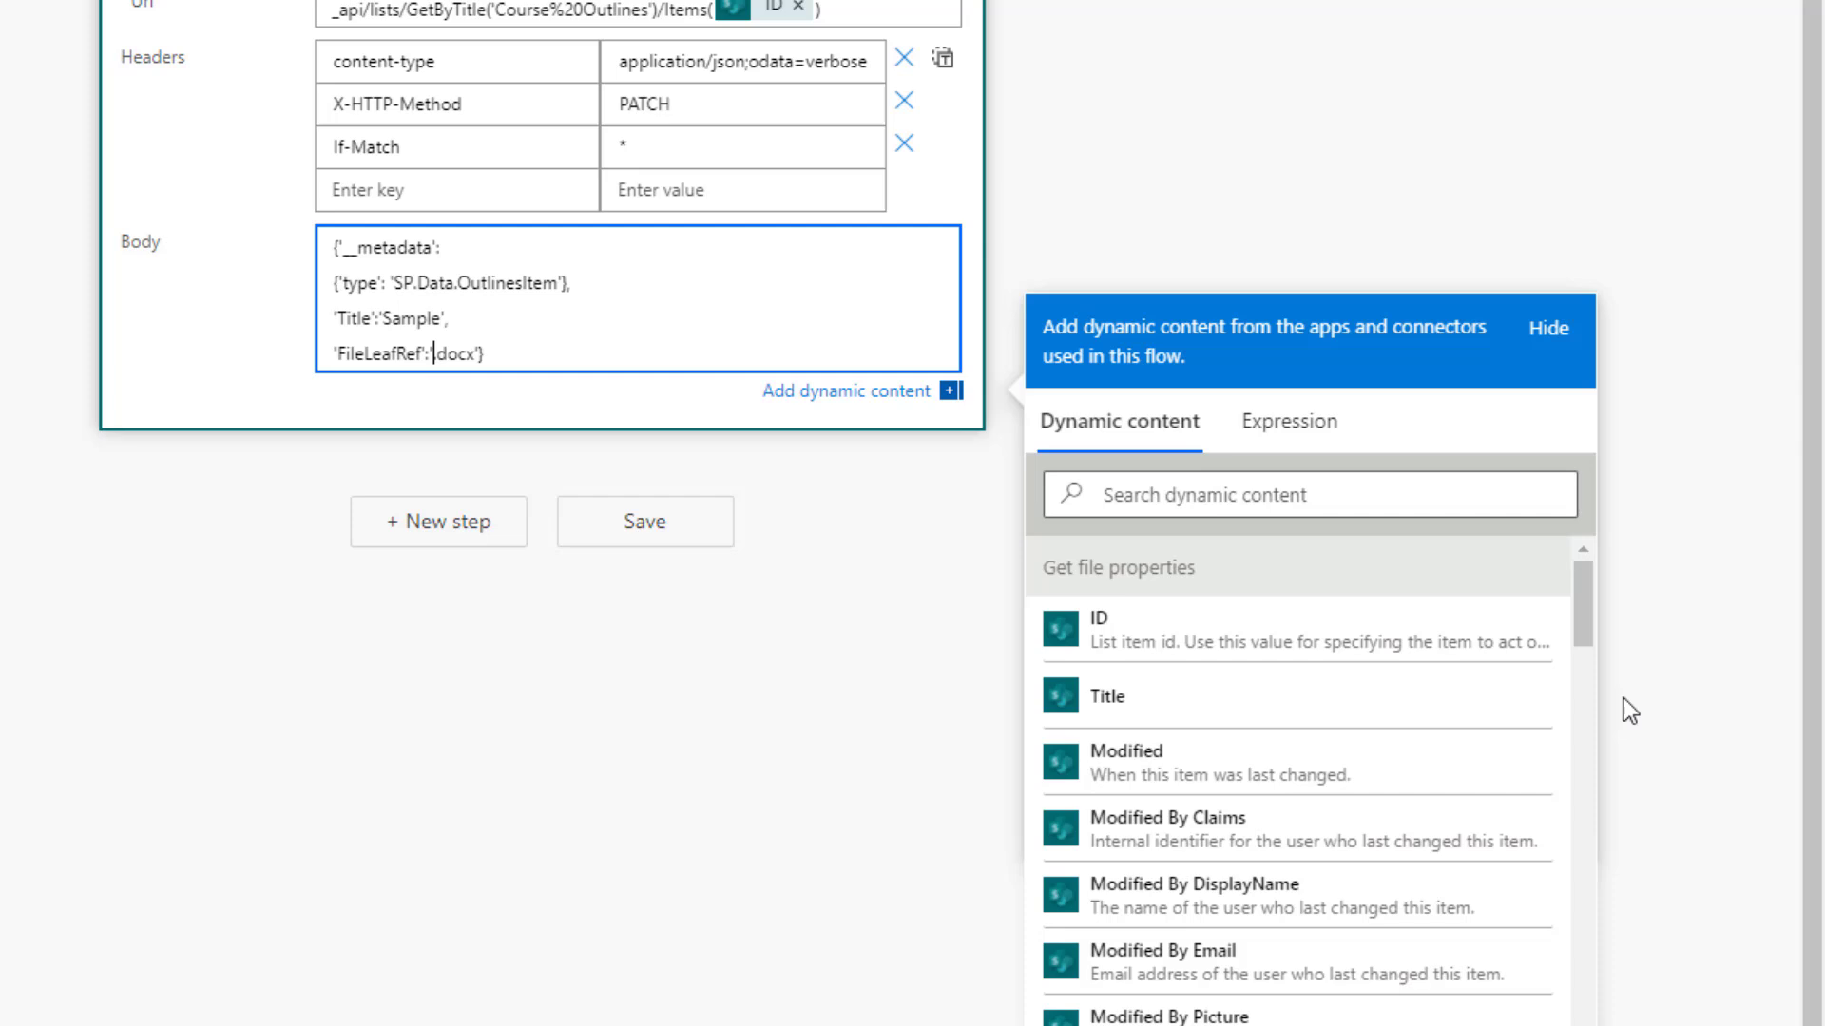
drag(1582, 627, 1594, 710)
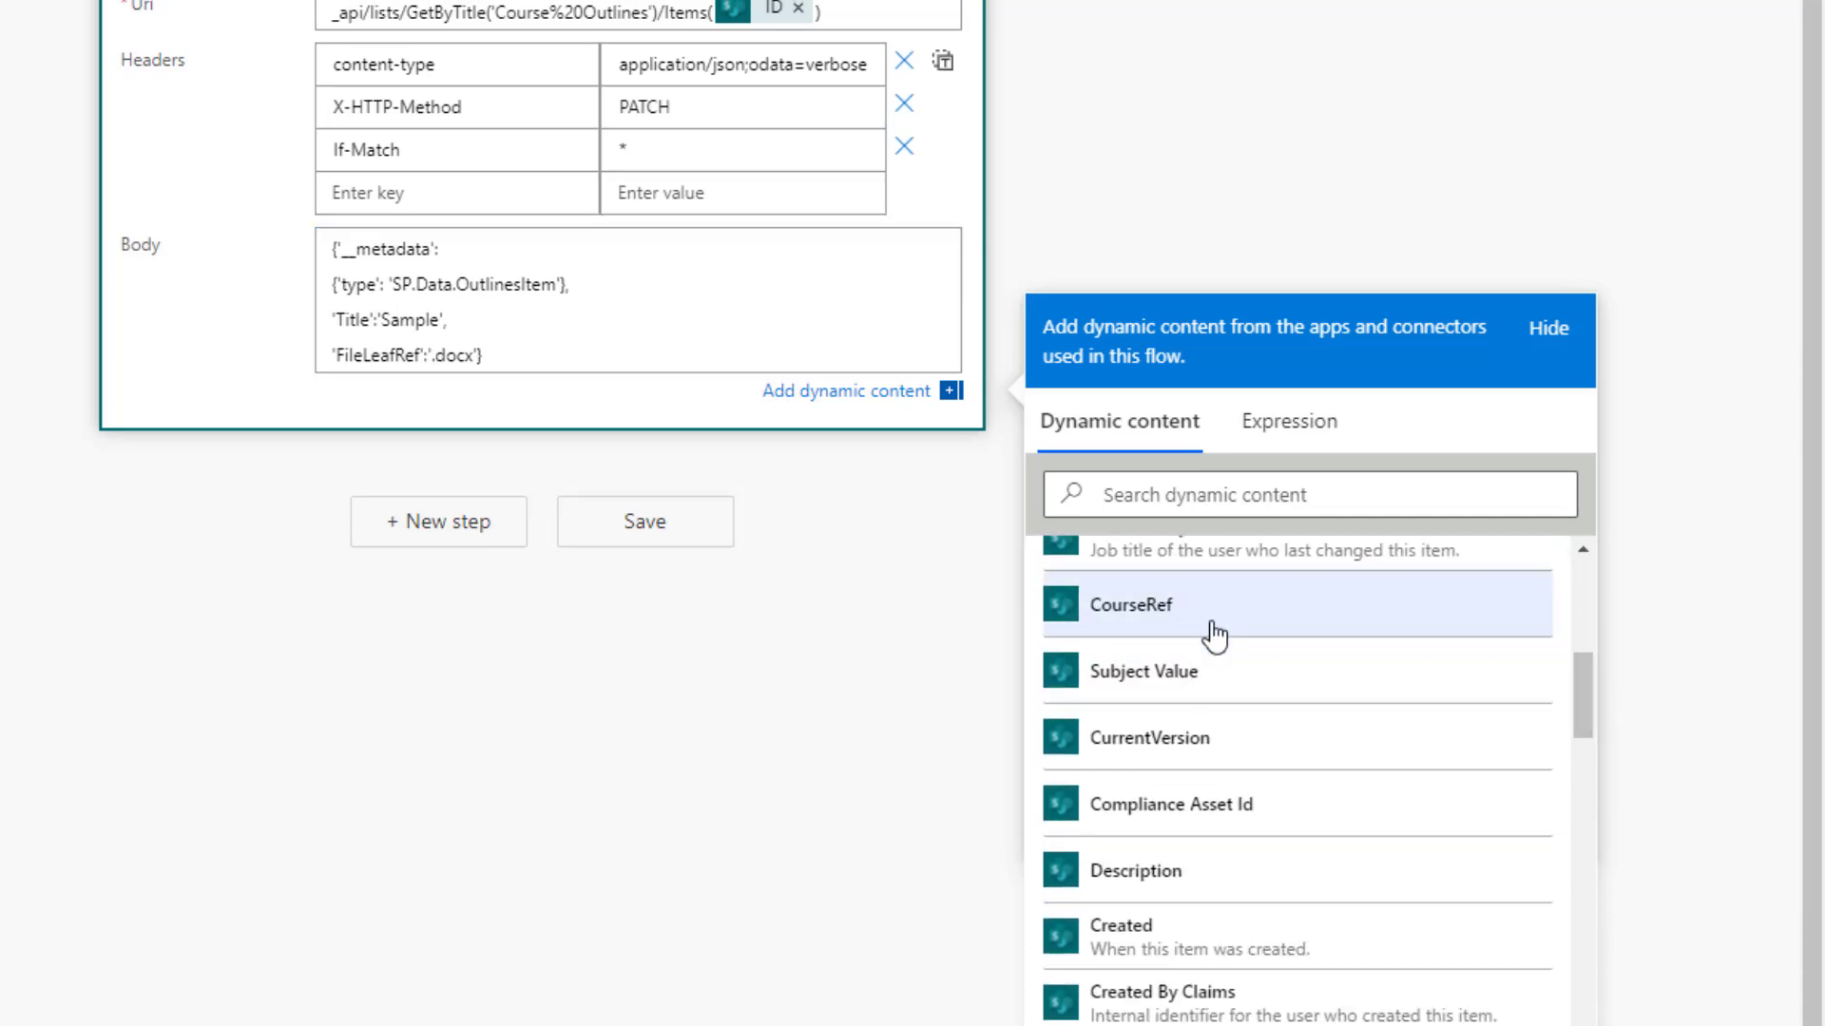
click(1131, 606)
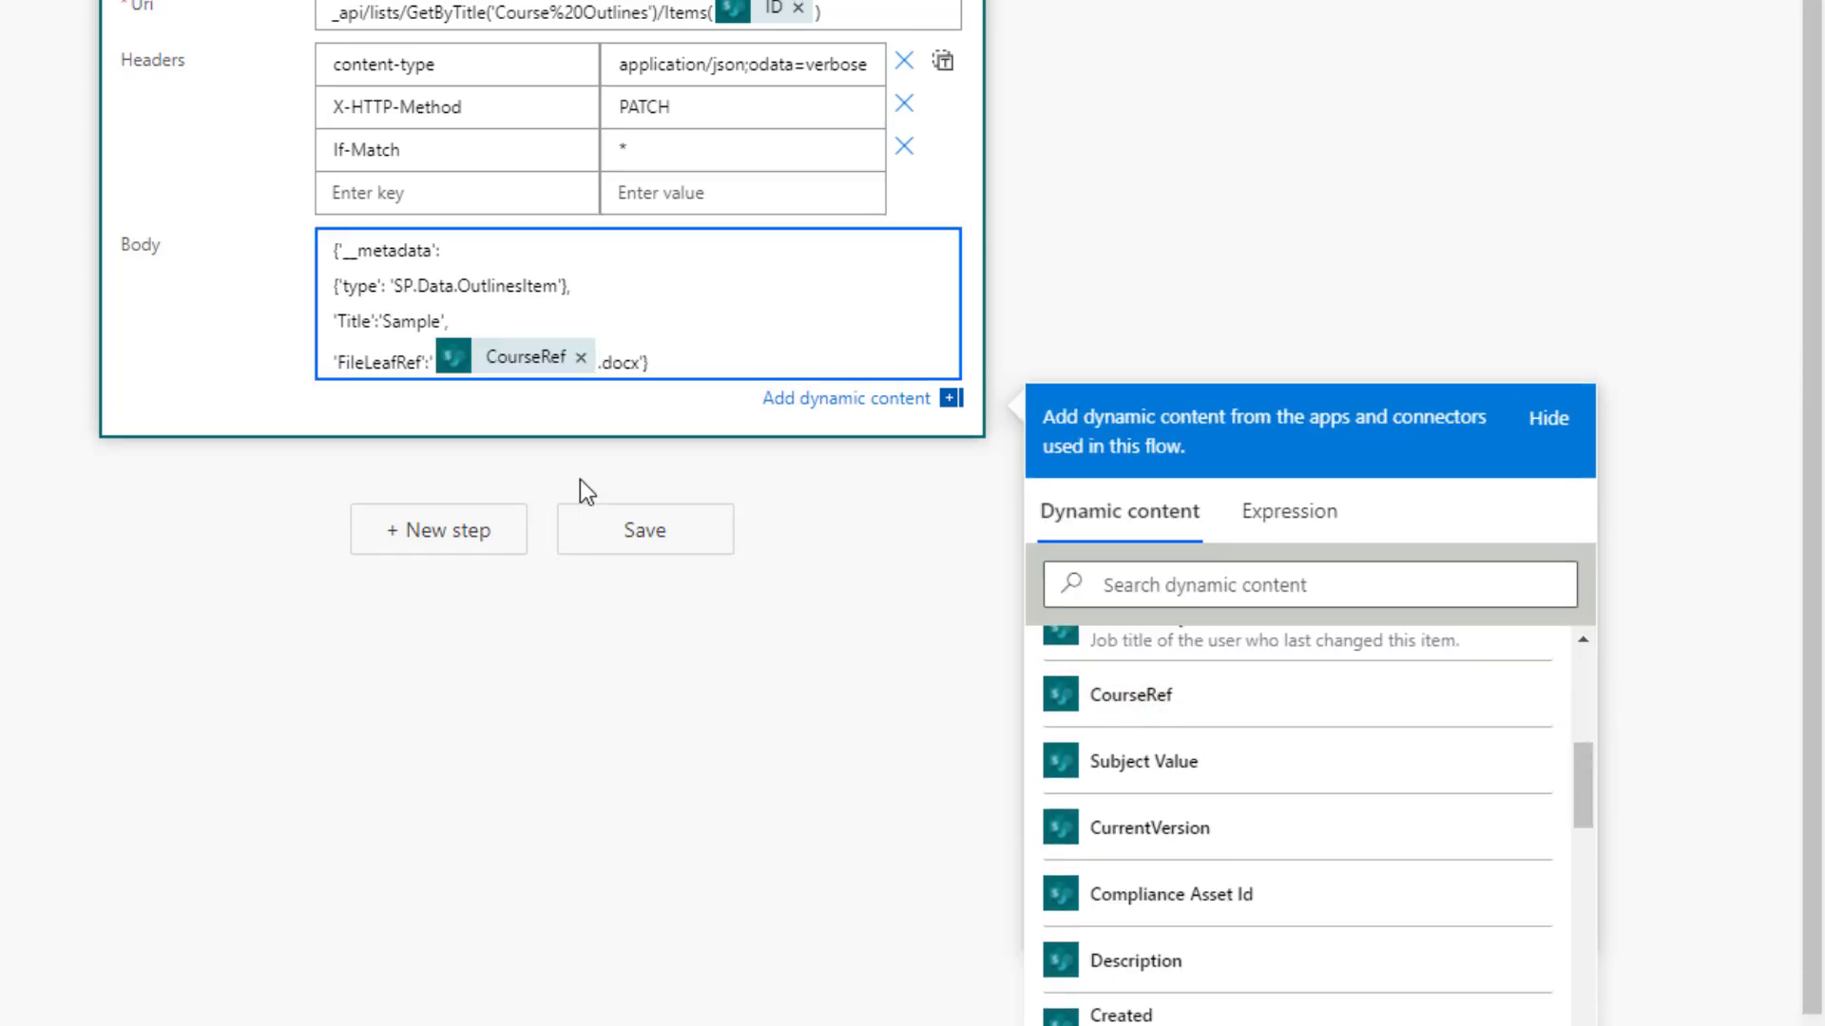
text(})
key(Left)
key(Right)
key(Right)
key(Right)
key(Right)
key(Right)
key(Right)
key(Right)
Step: Change the Uri's %20 to a space so it reads 'Course Outlines', and save the flow
click(571, 12)
drag(563, 249, 598, 248)
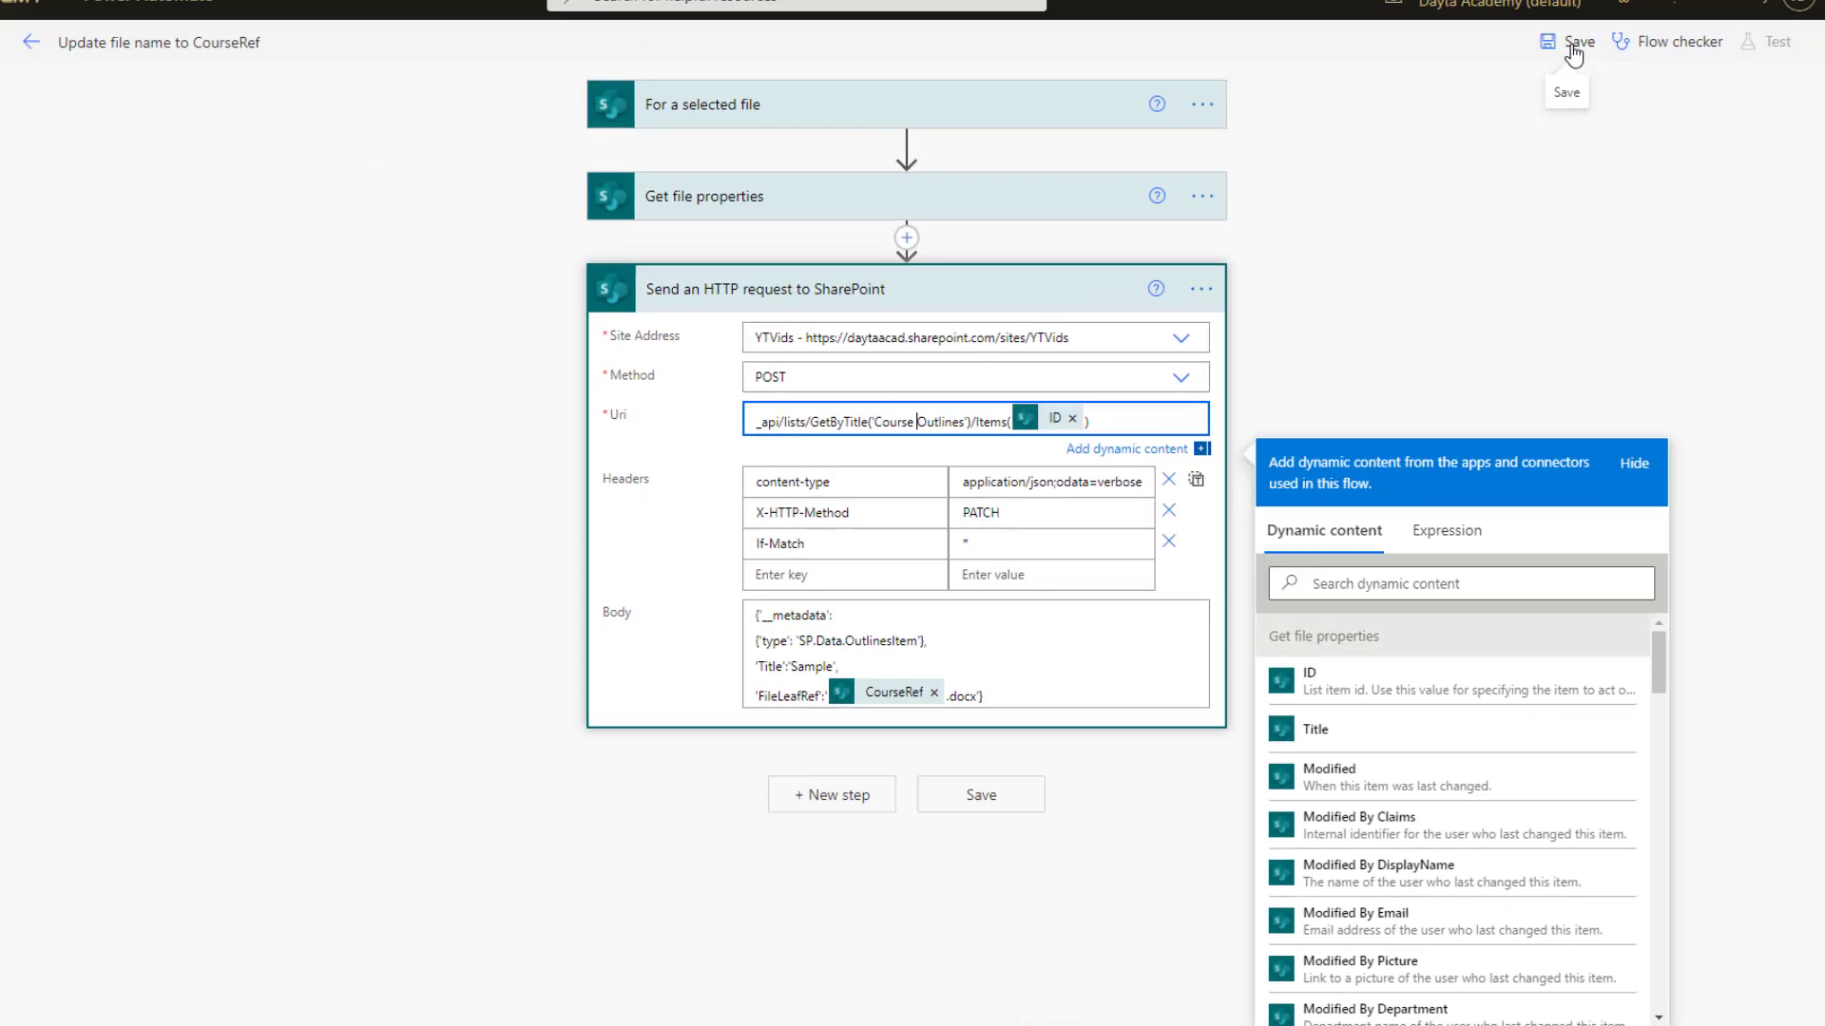
click(467, 282)
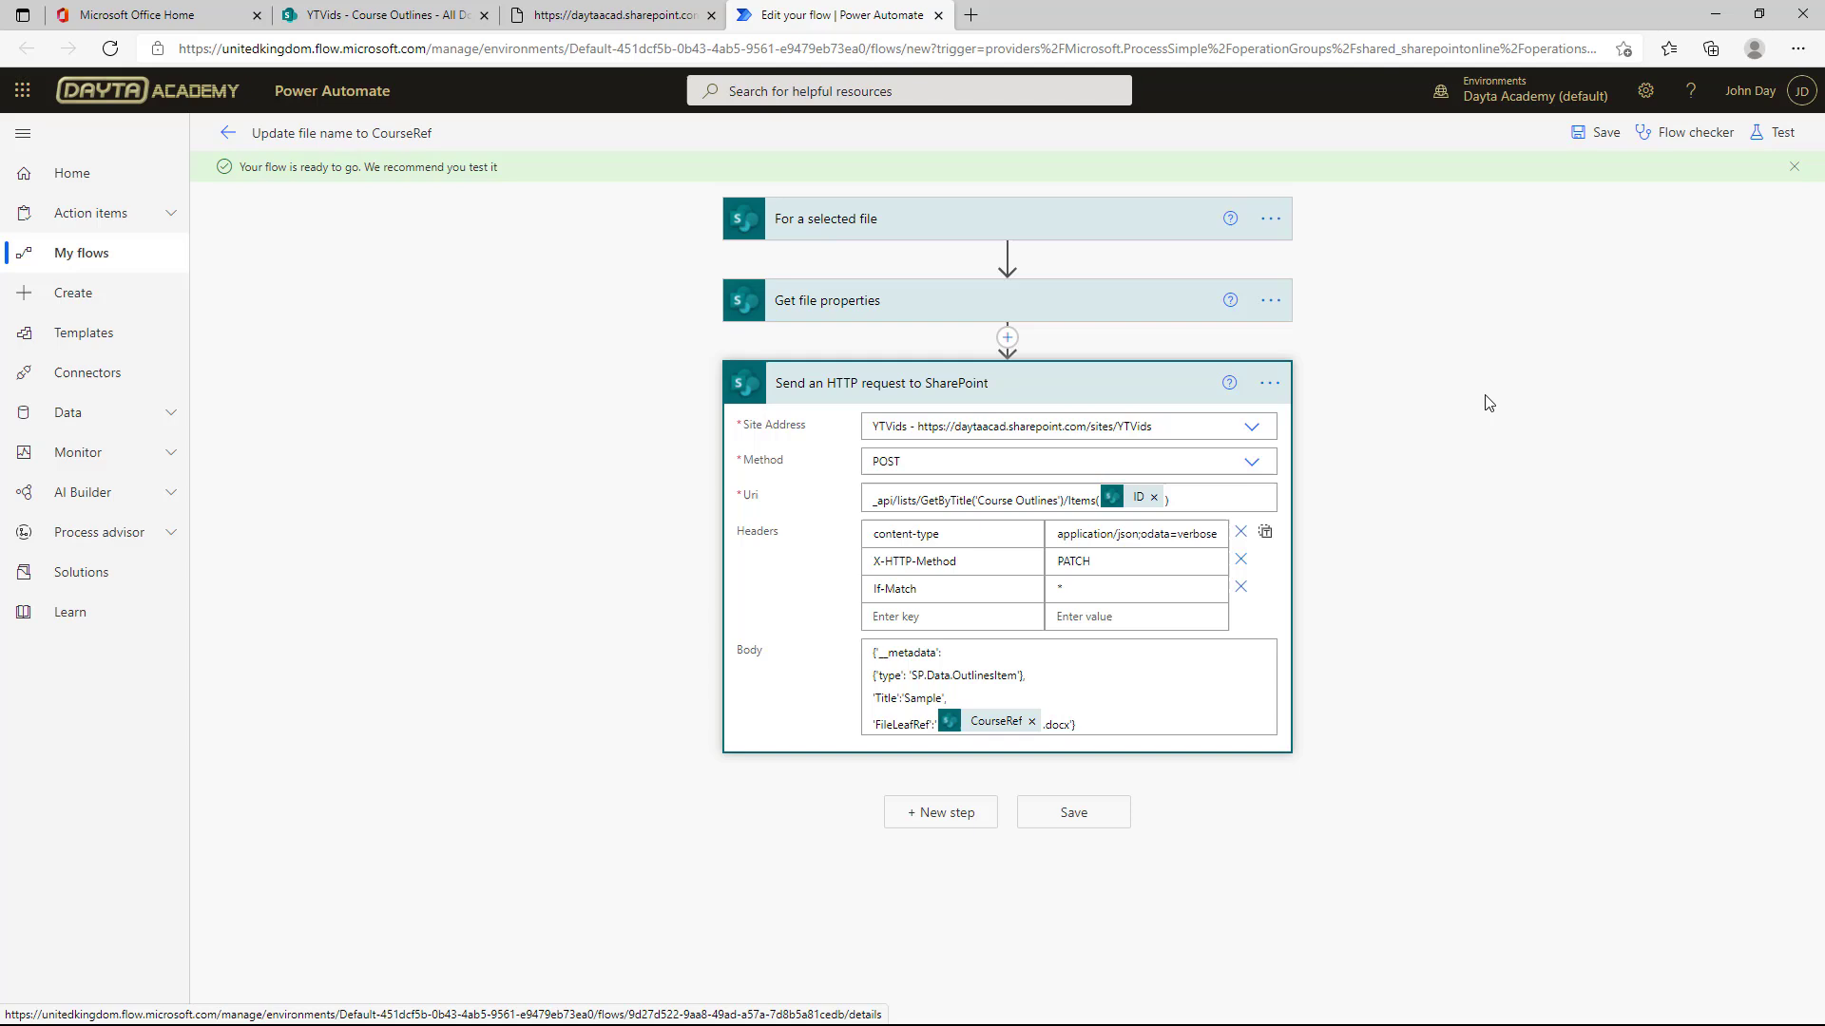
click(1774, 132)
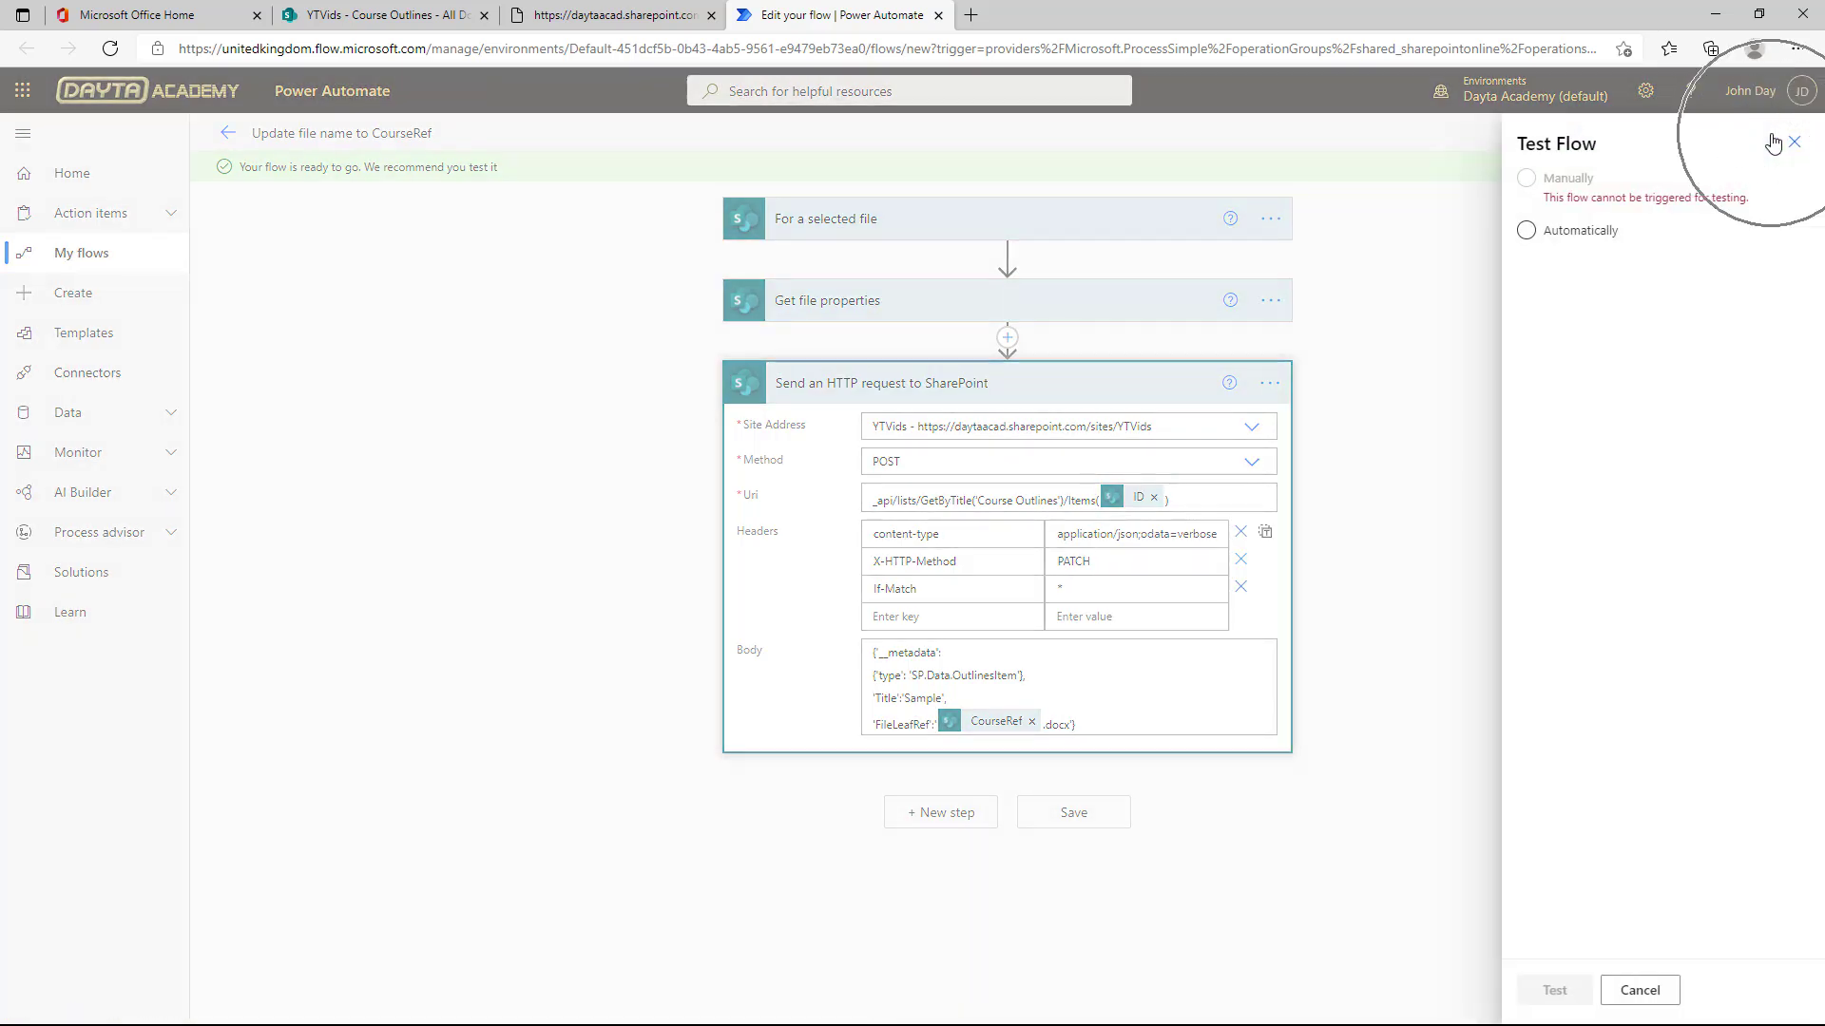
click(527, 361)
click(388, 17)
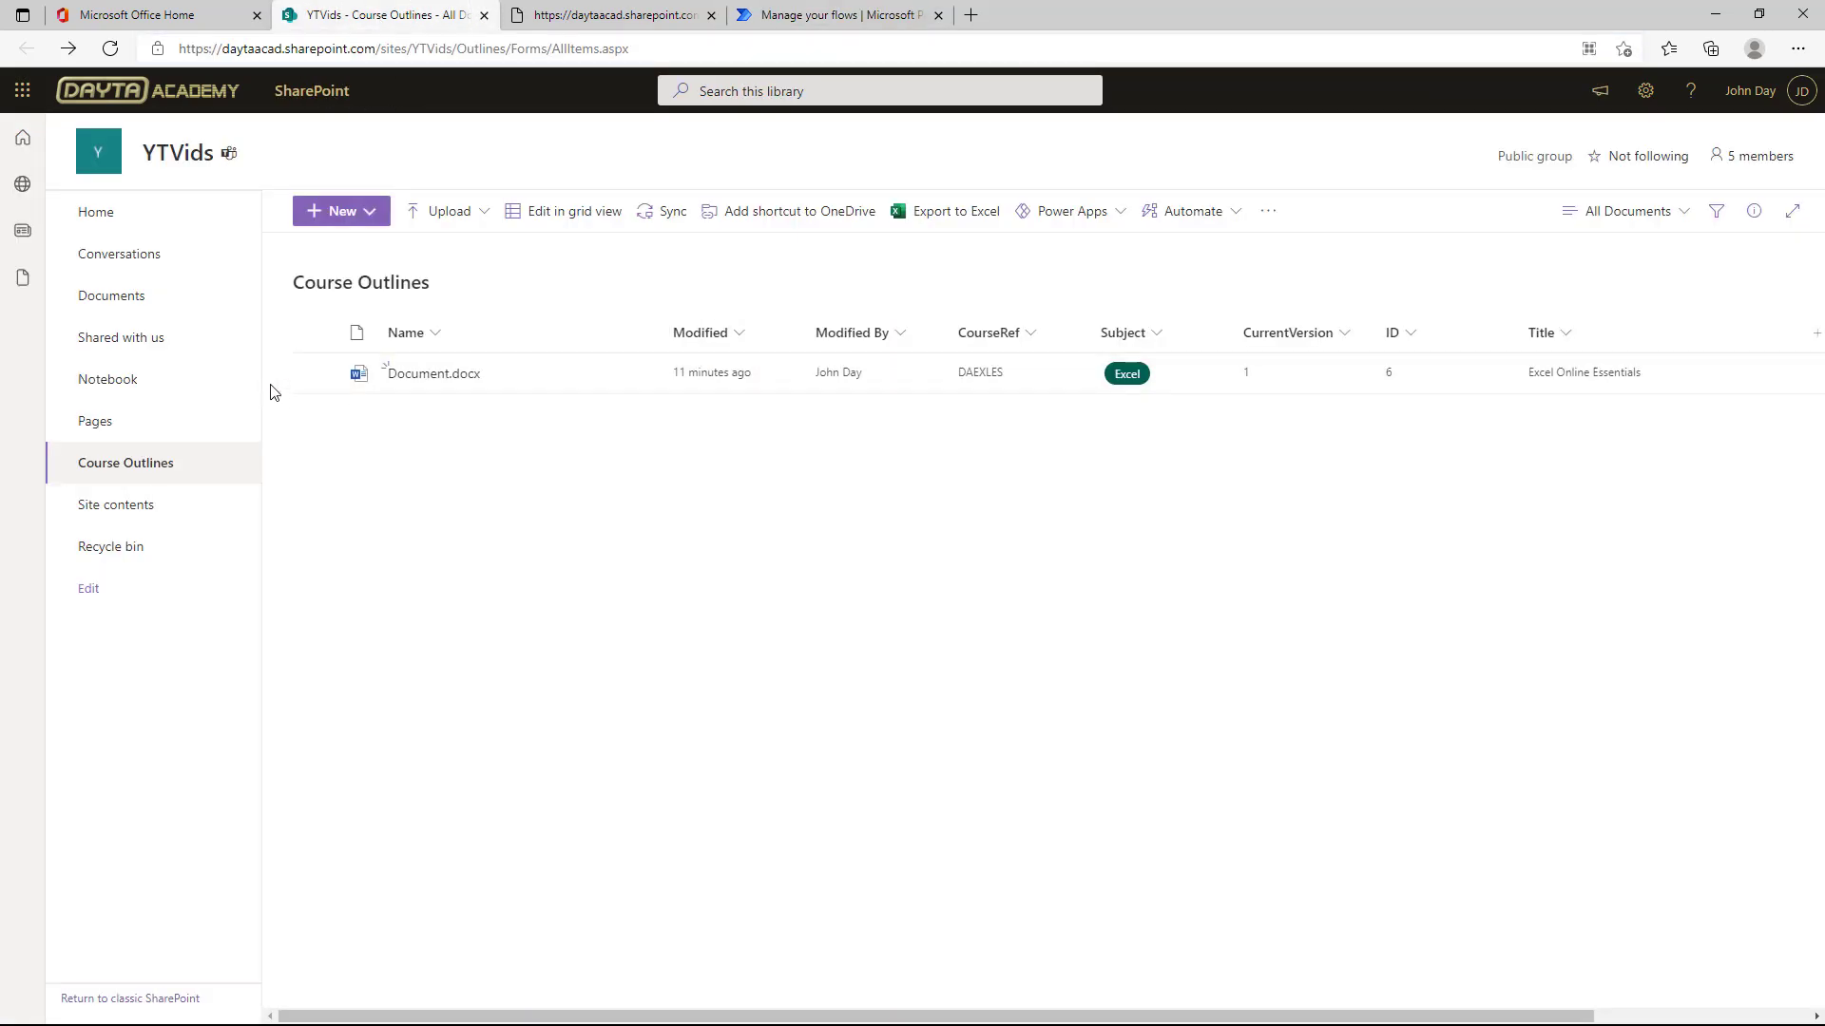
Step: Run the 'Update file name to CourseRef' flow on Document.docx from the library
click(318, 376)
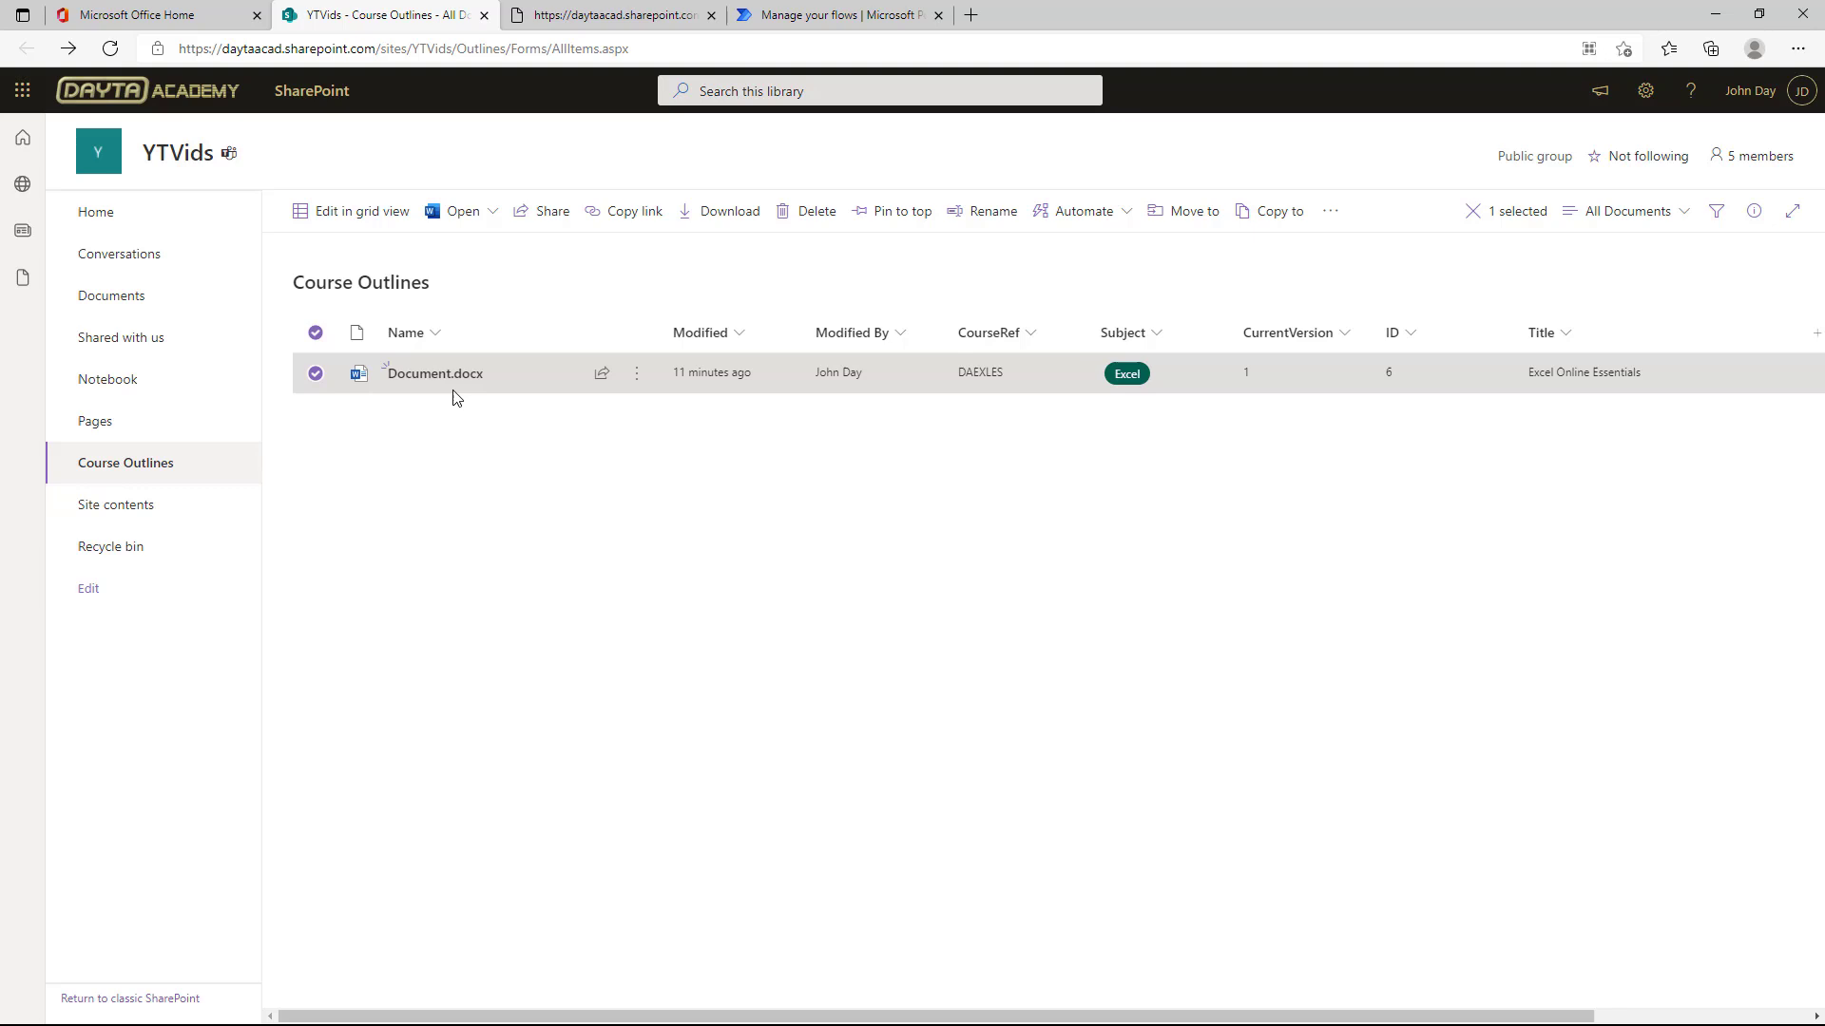
click(1123, 214)
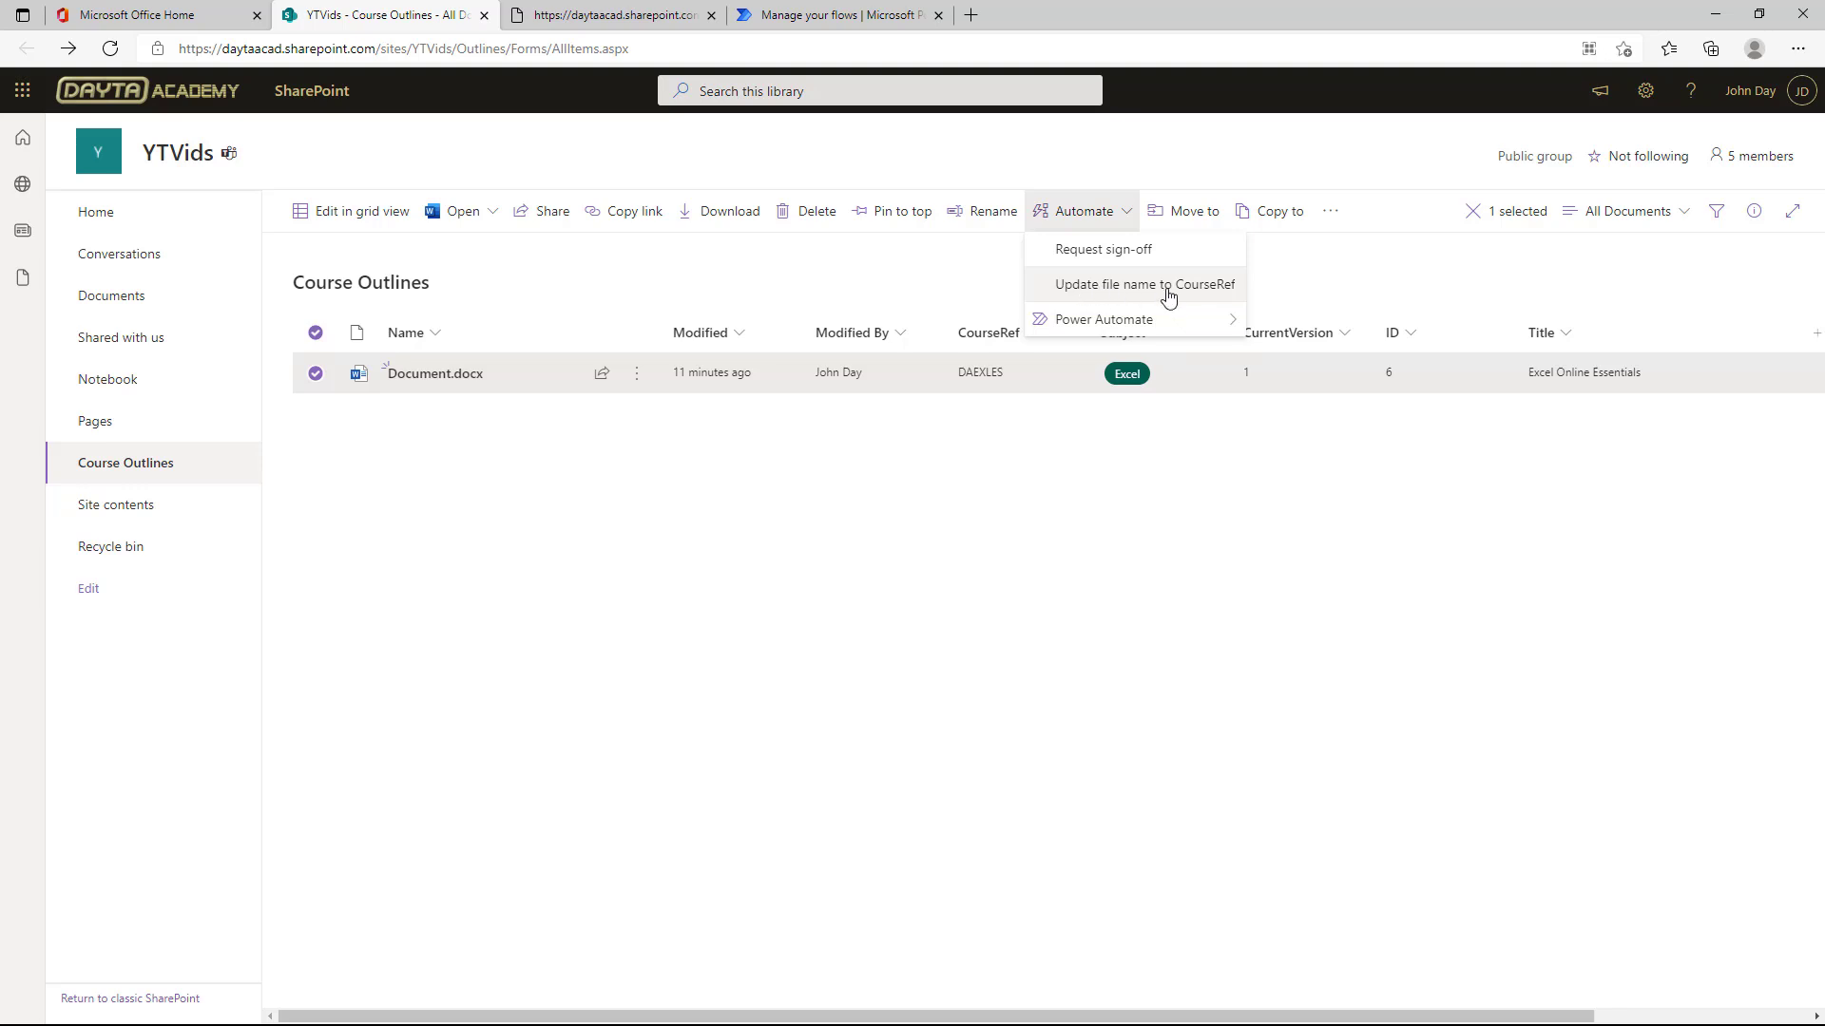
click(1129, 289)
click(1559, 992)
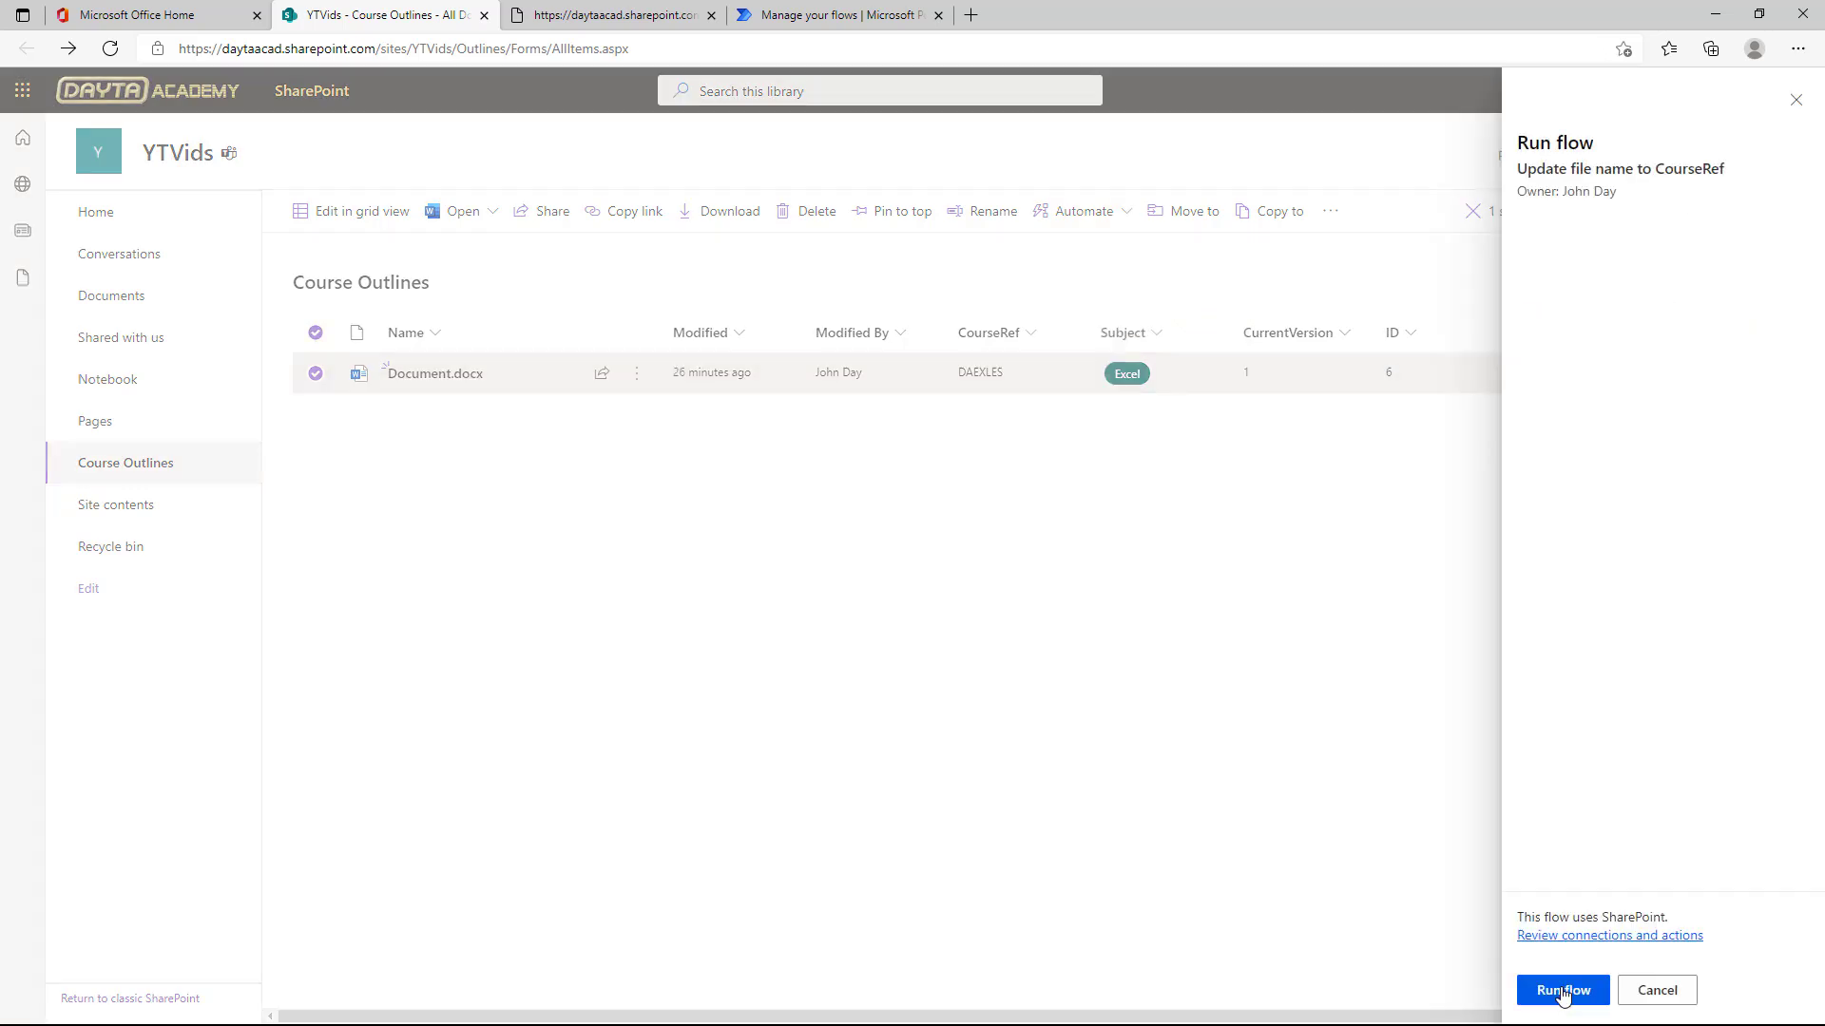
click(1559, 992)
Step: Check the library shows the file renamed to DAEXLES.docx
click(614, 569)
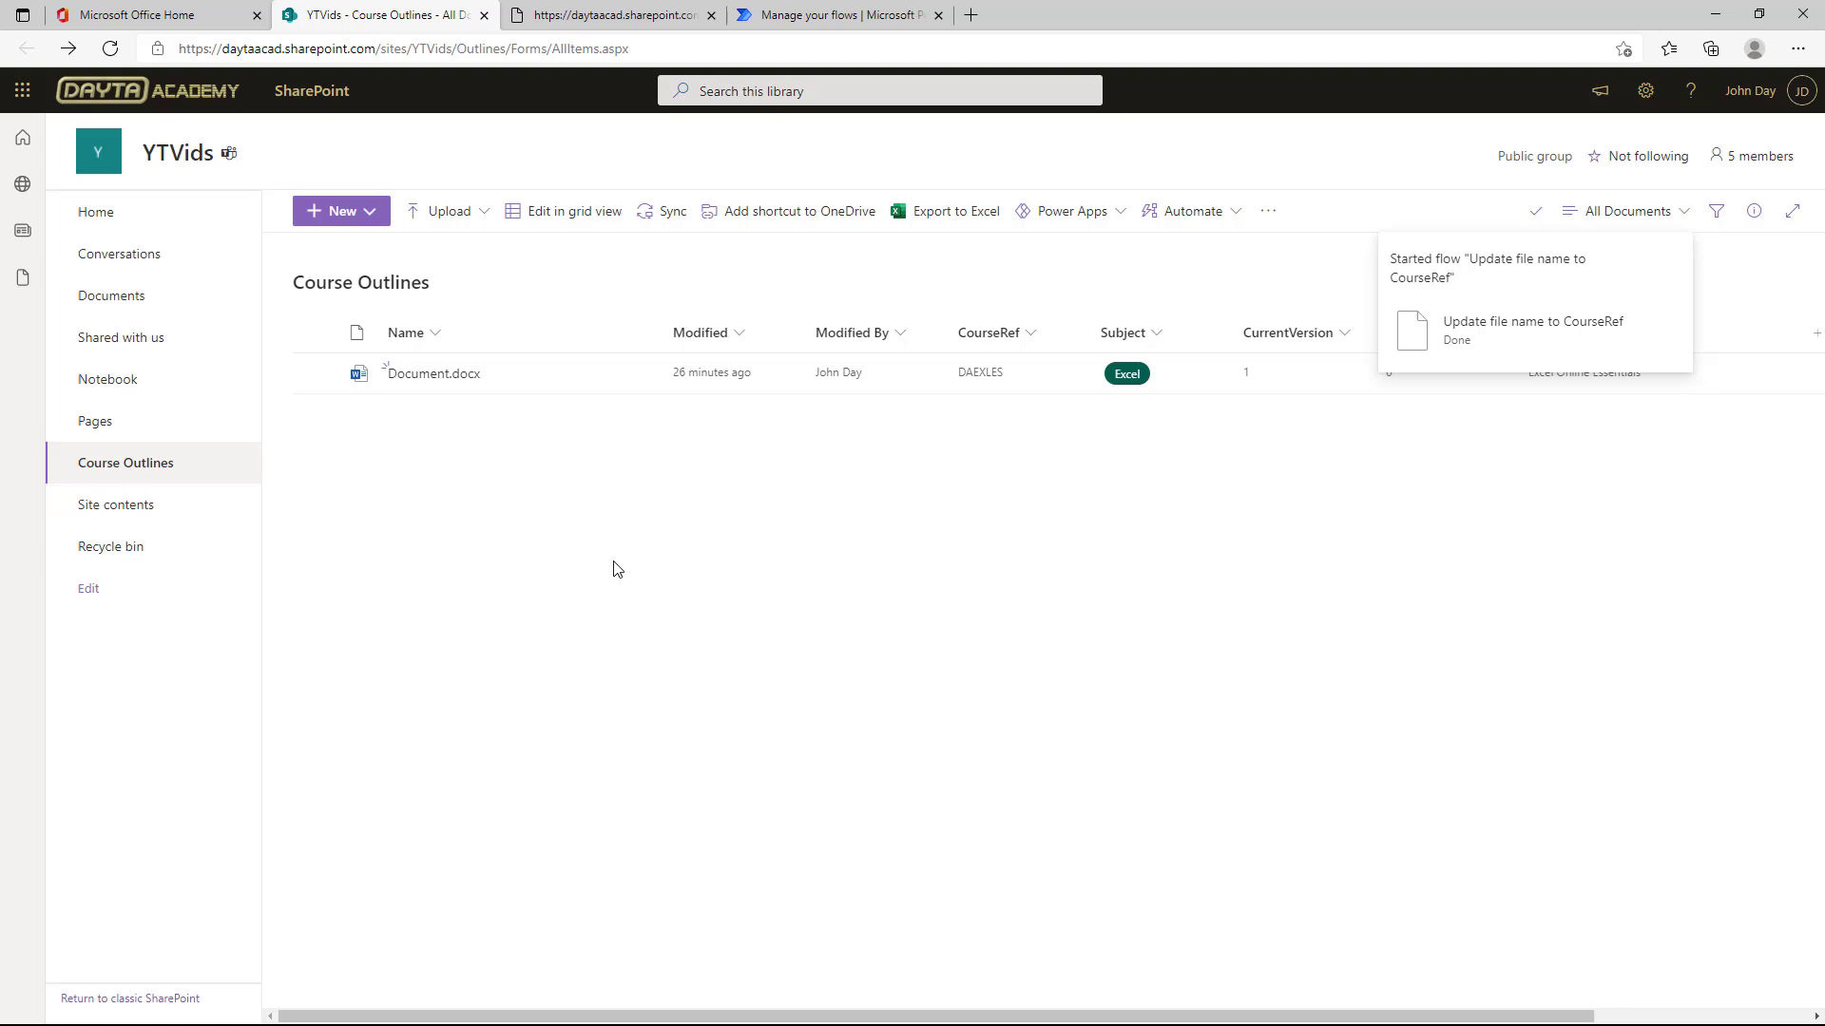
click(425, 393)
click(425, 394)
click(425, 393)
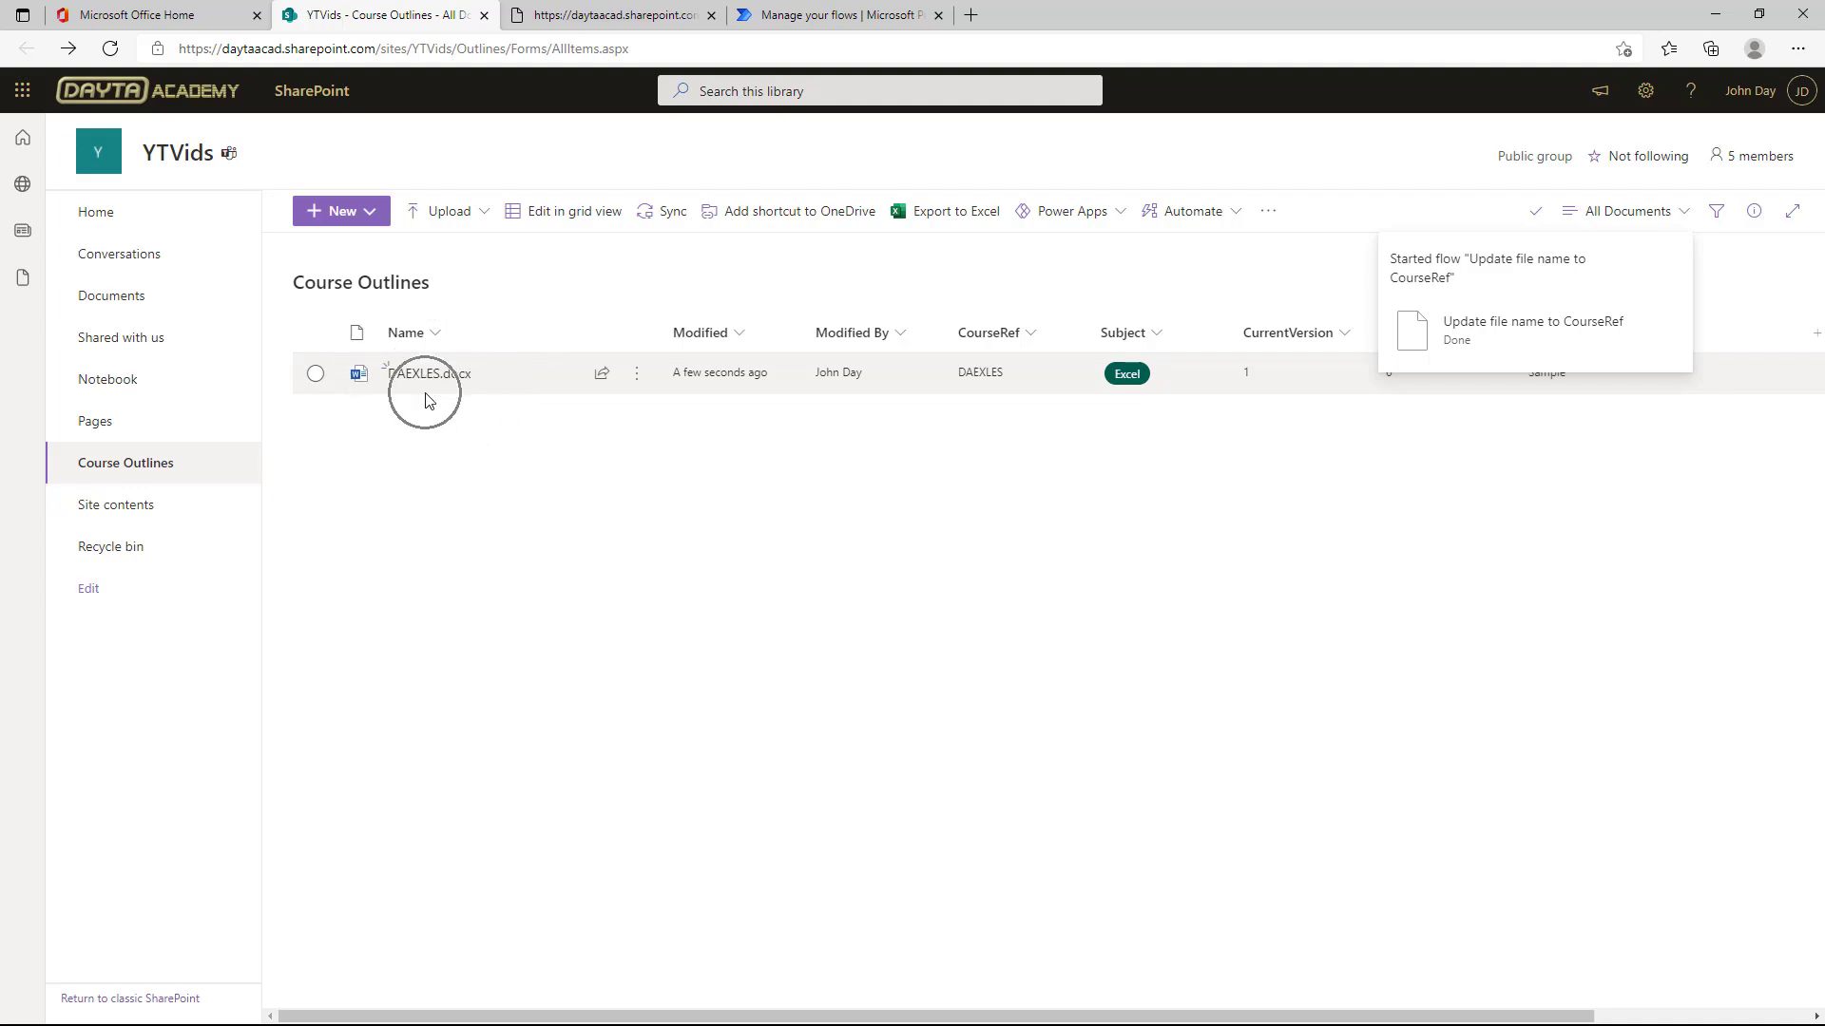